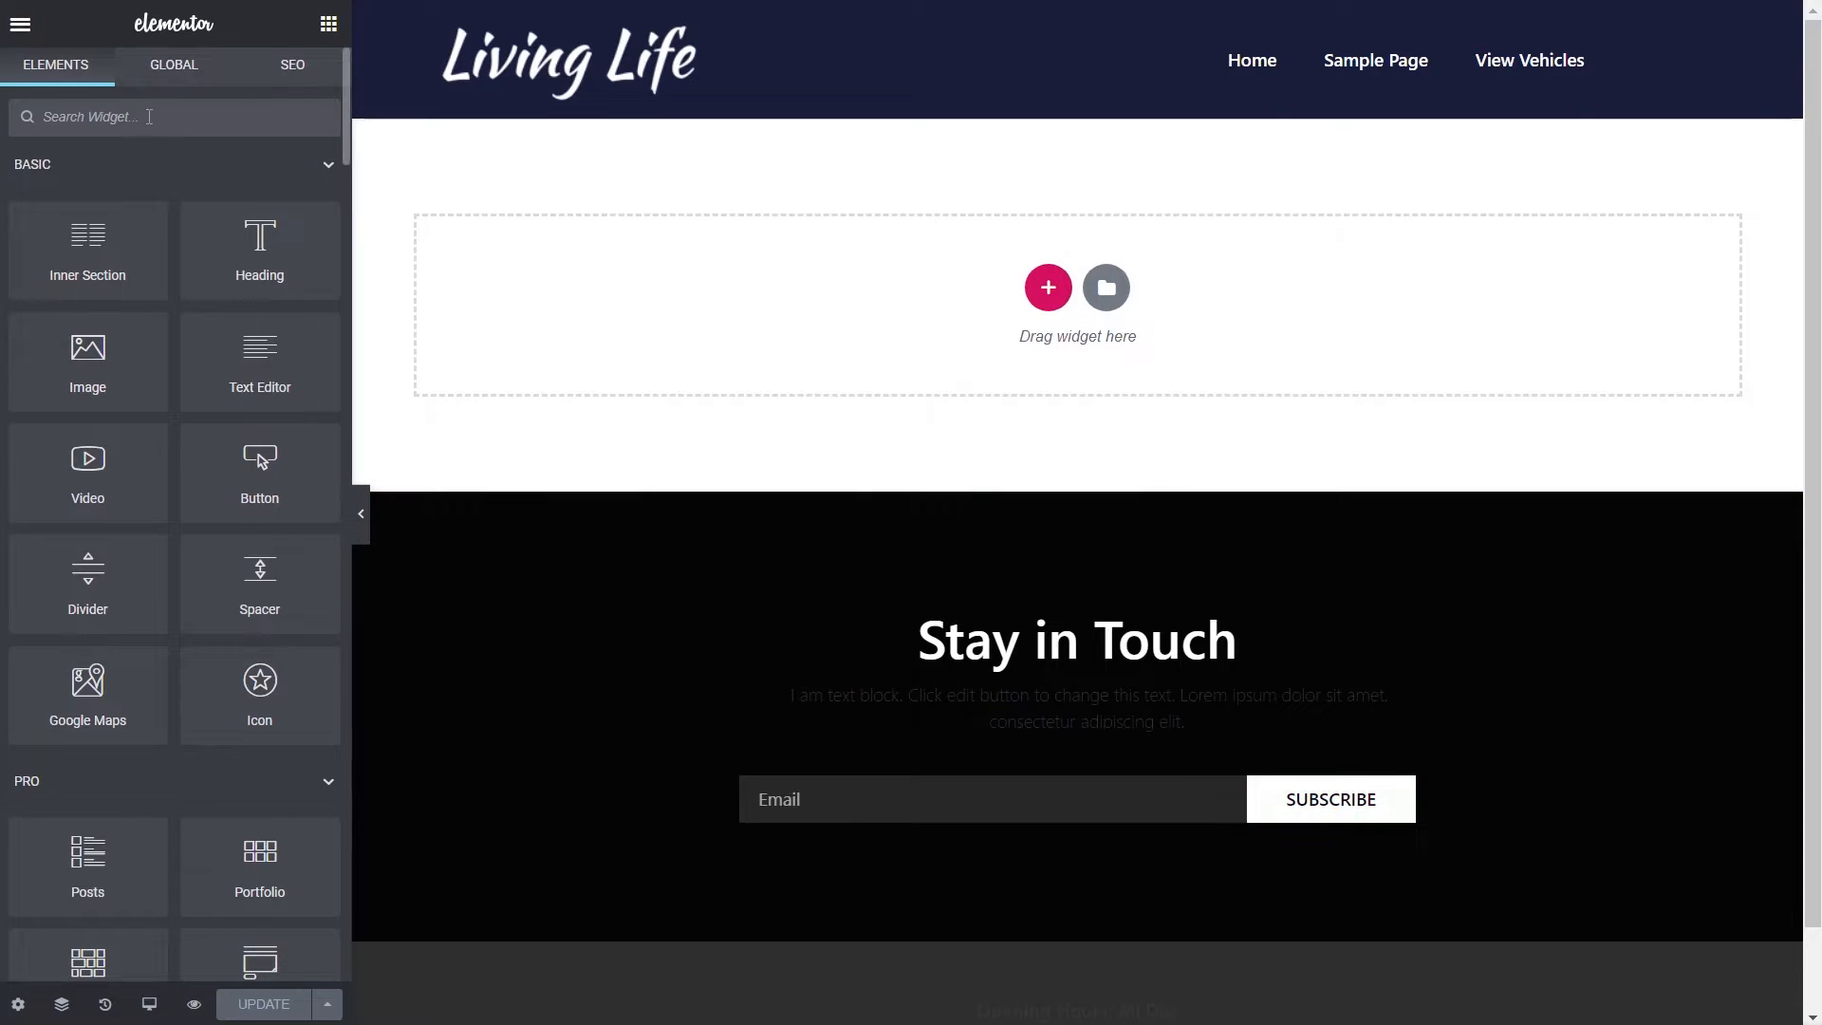
- Find the Text Editor with Tokens widget by searching for "token" and add it to the page's empty section
{"action": "left_click", "coordinate": [149, 117]}
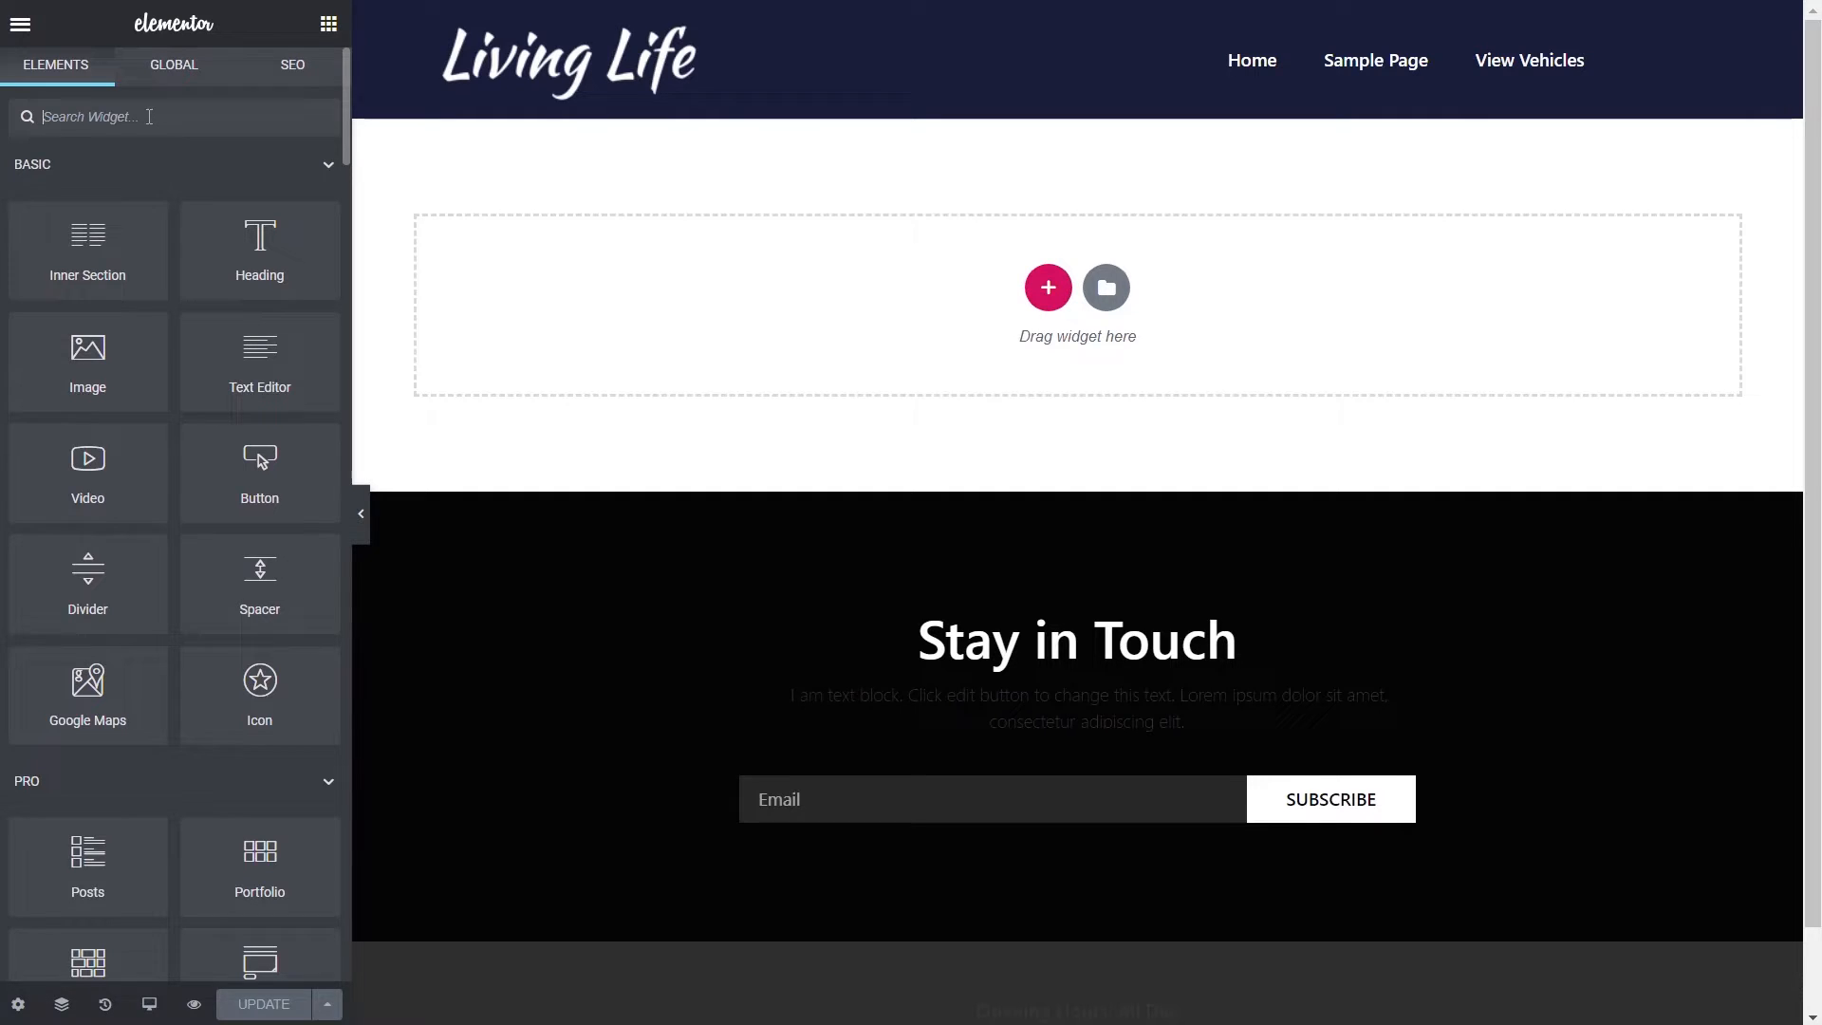
{"action": "type", "text": "token"}
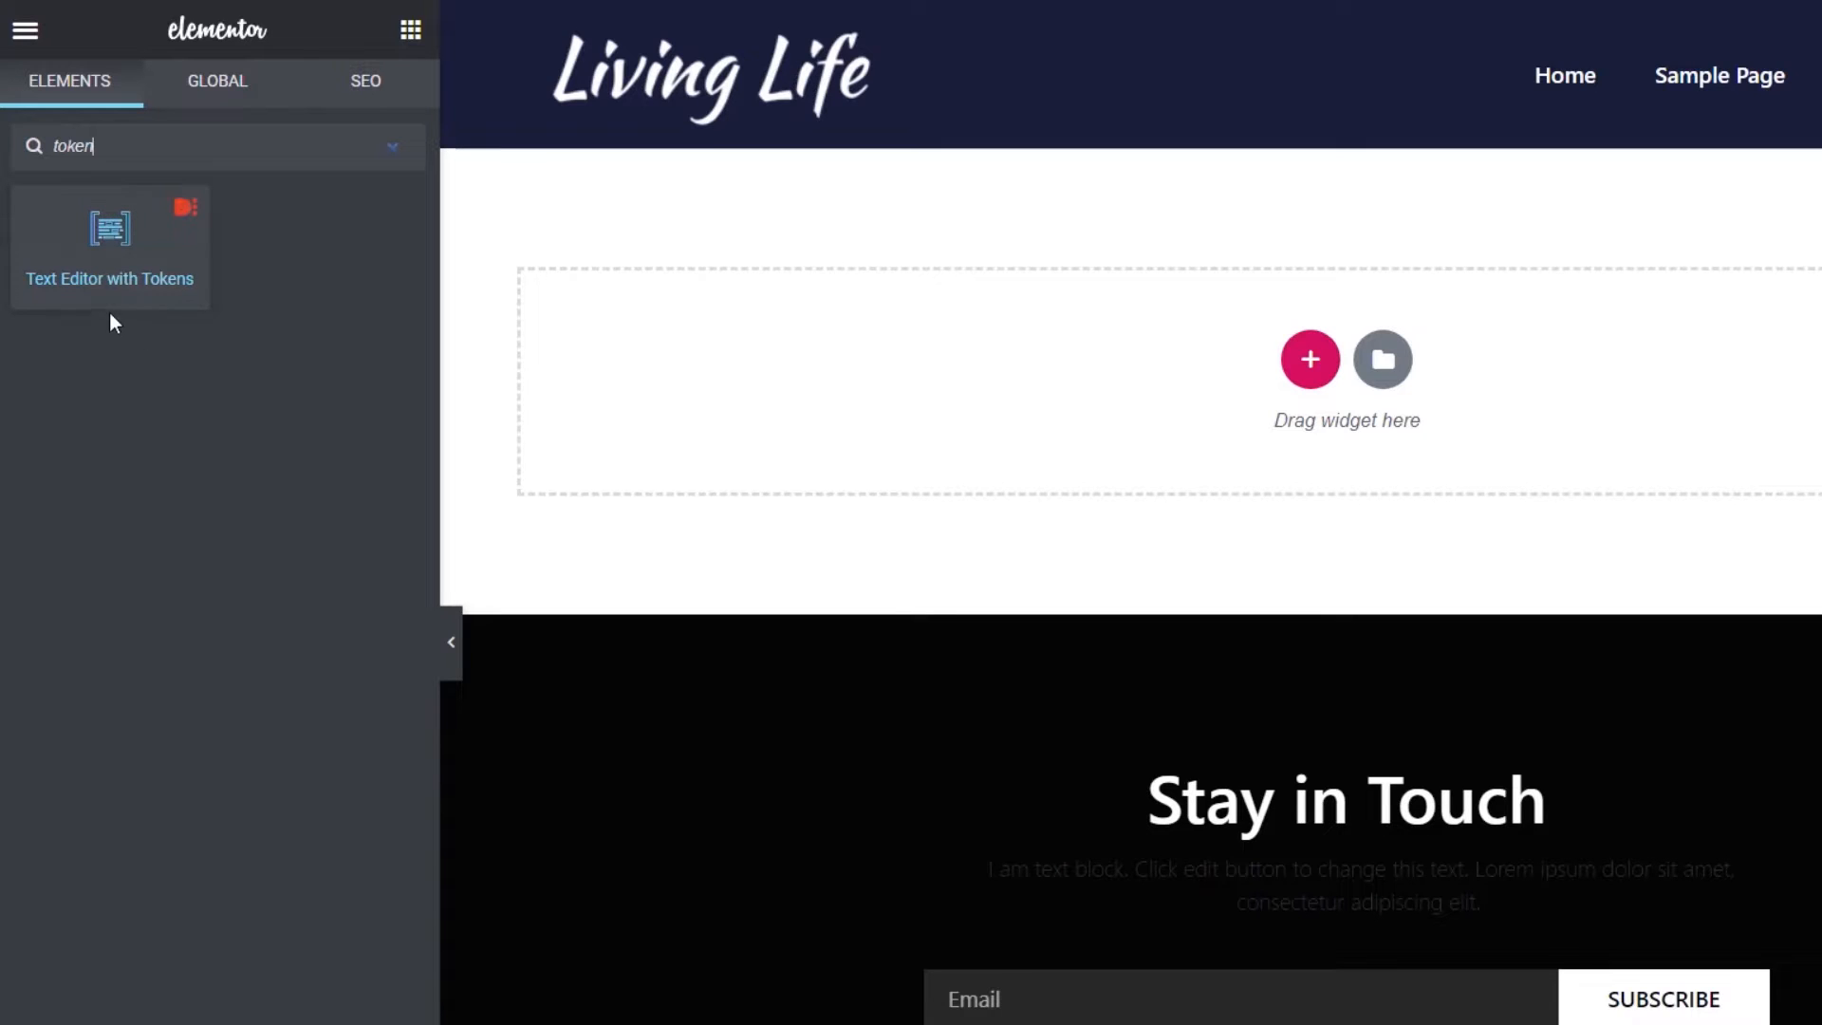
{"action": "left_click_drag", "start_coordinate": [105, 260], "coordinate": [939, 429]}
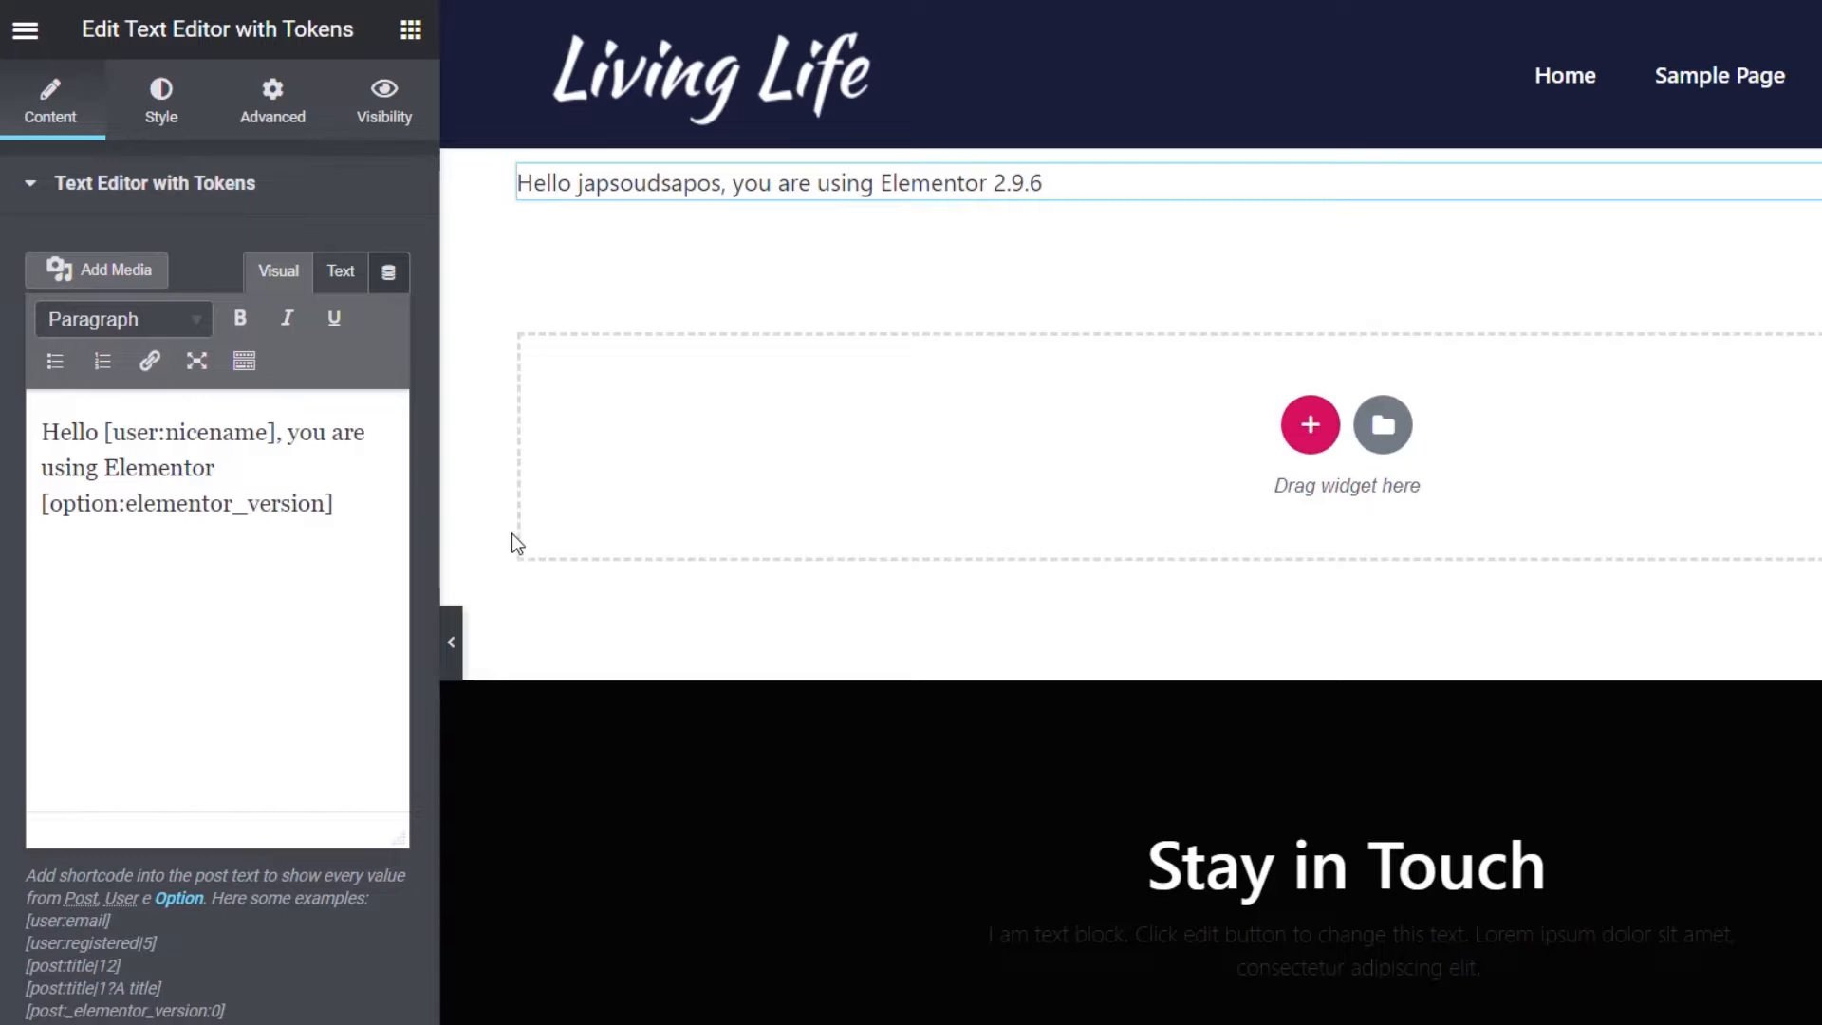
- Add the fallback "?Guest" to the greeting's user:nicename token and check the greeting on the live page
{"action": "left_click_drag", "start_coordinate": [337, 506], "coordinate": [36, 435]}
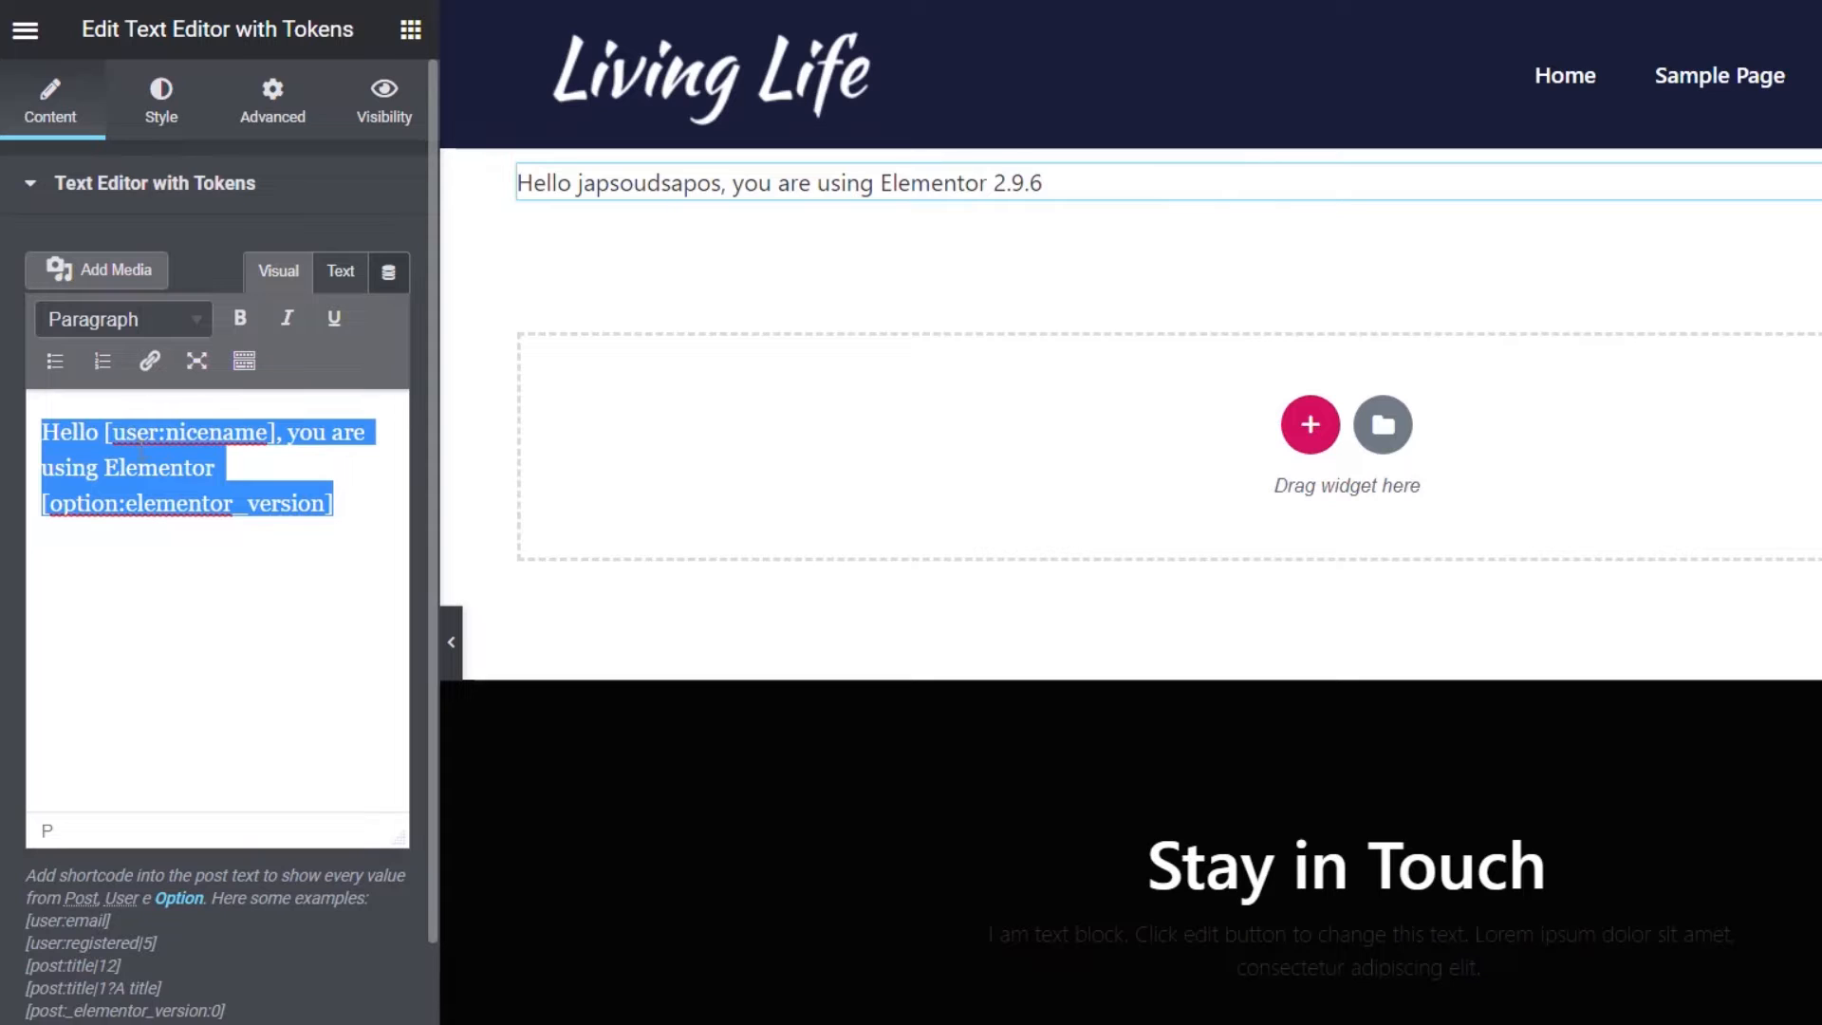
{"action": "left_click", "coordinate": [118, 435]}
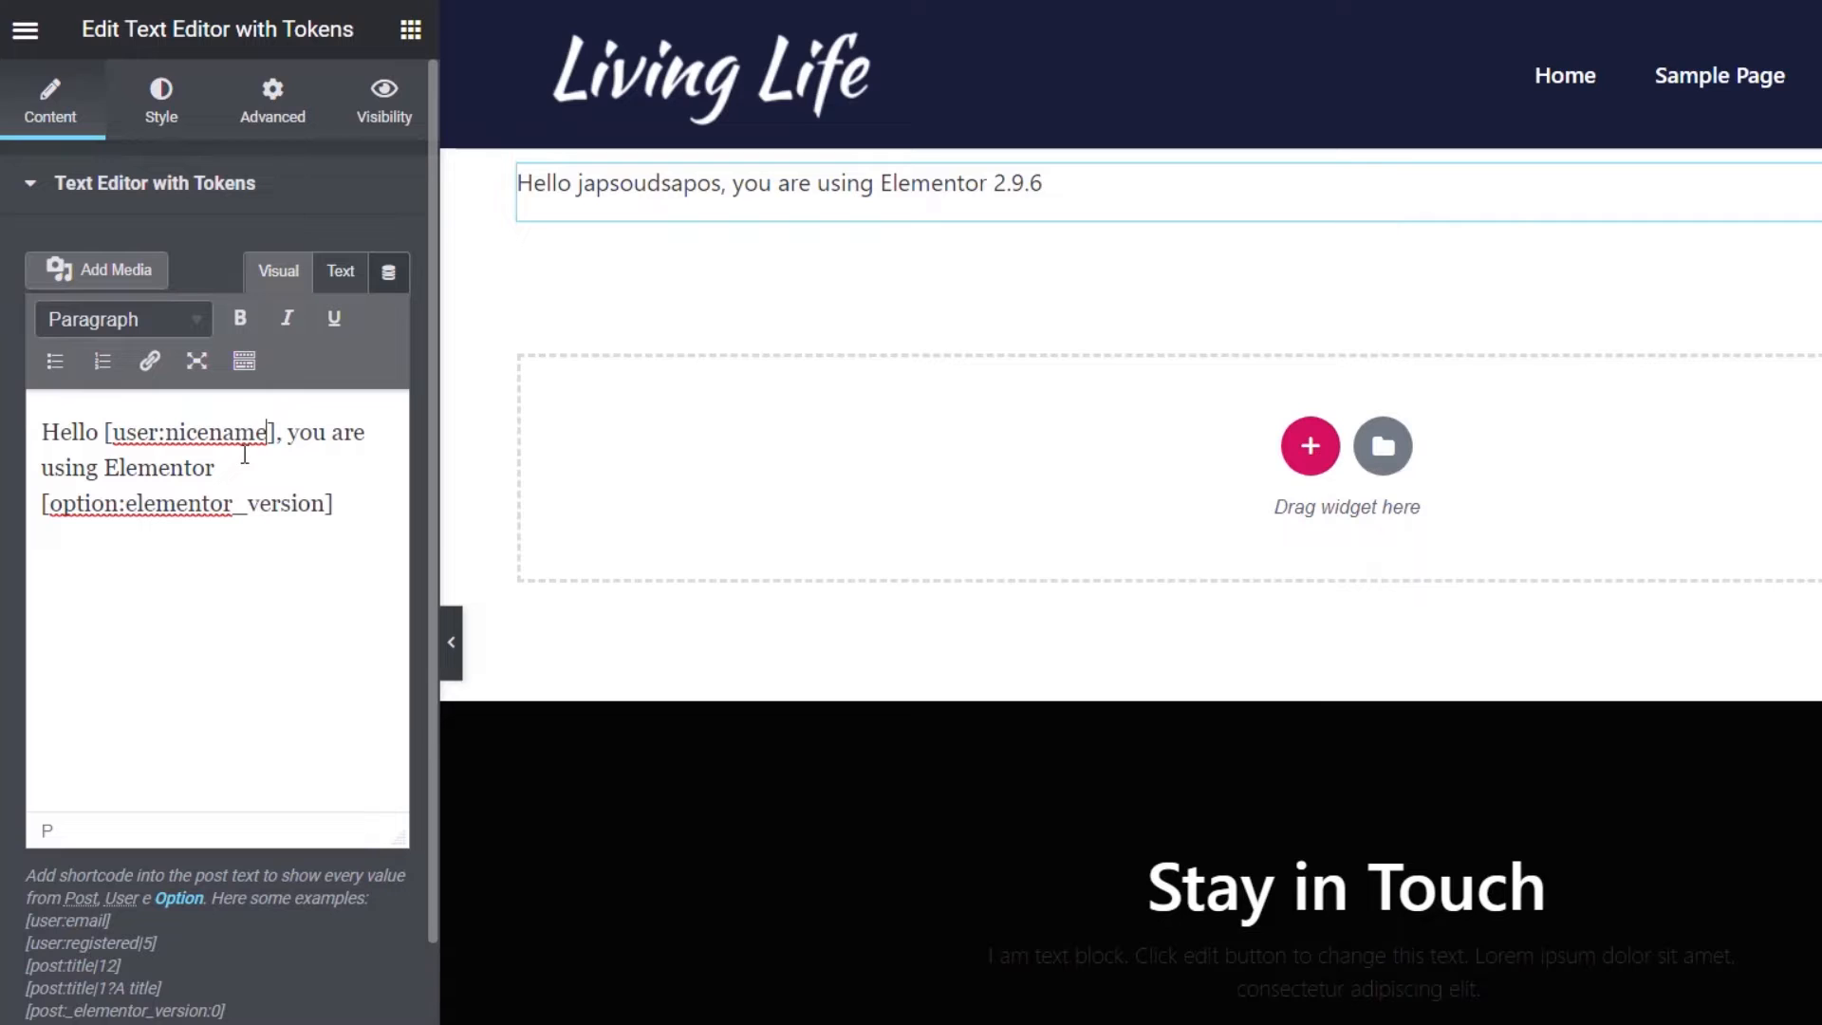
{"action": "type", "text": "?"}
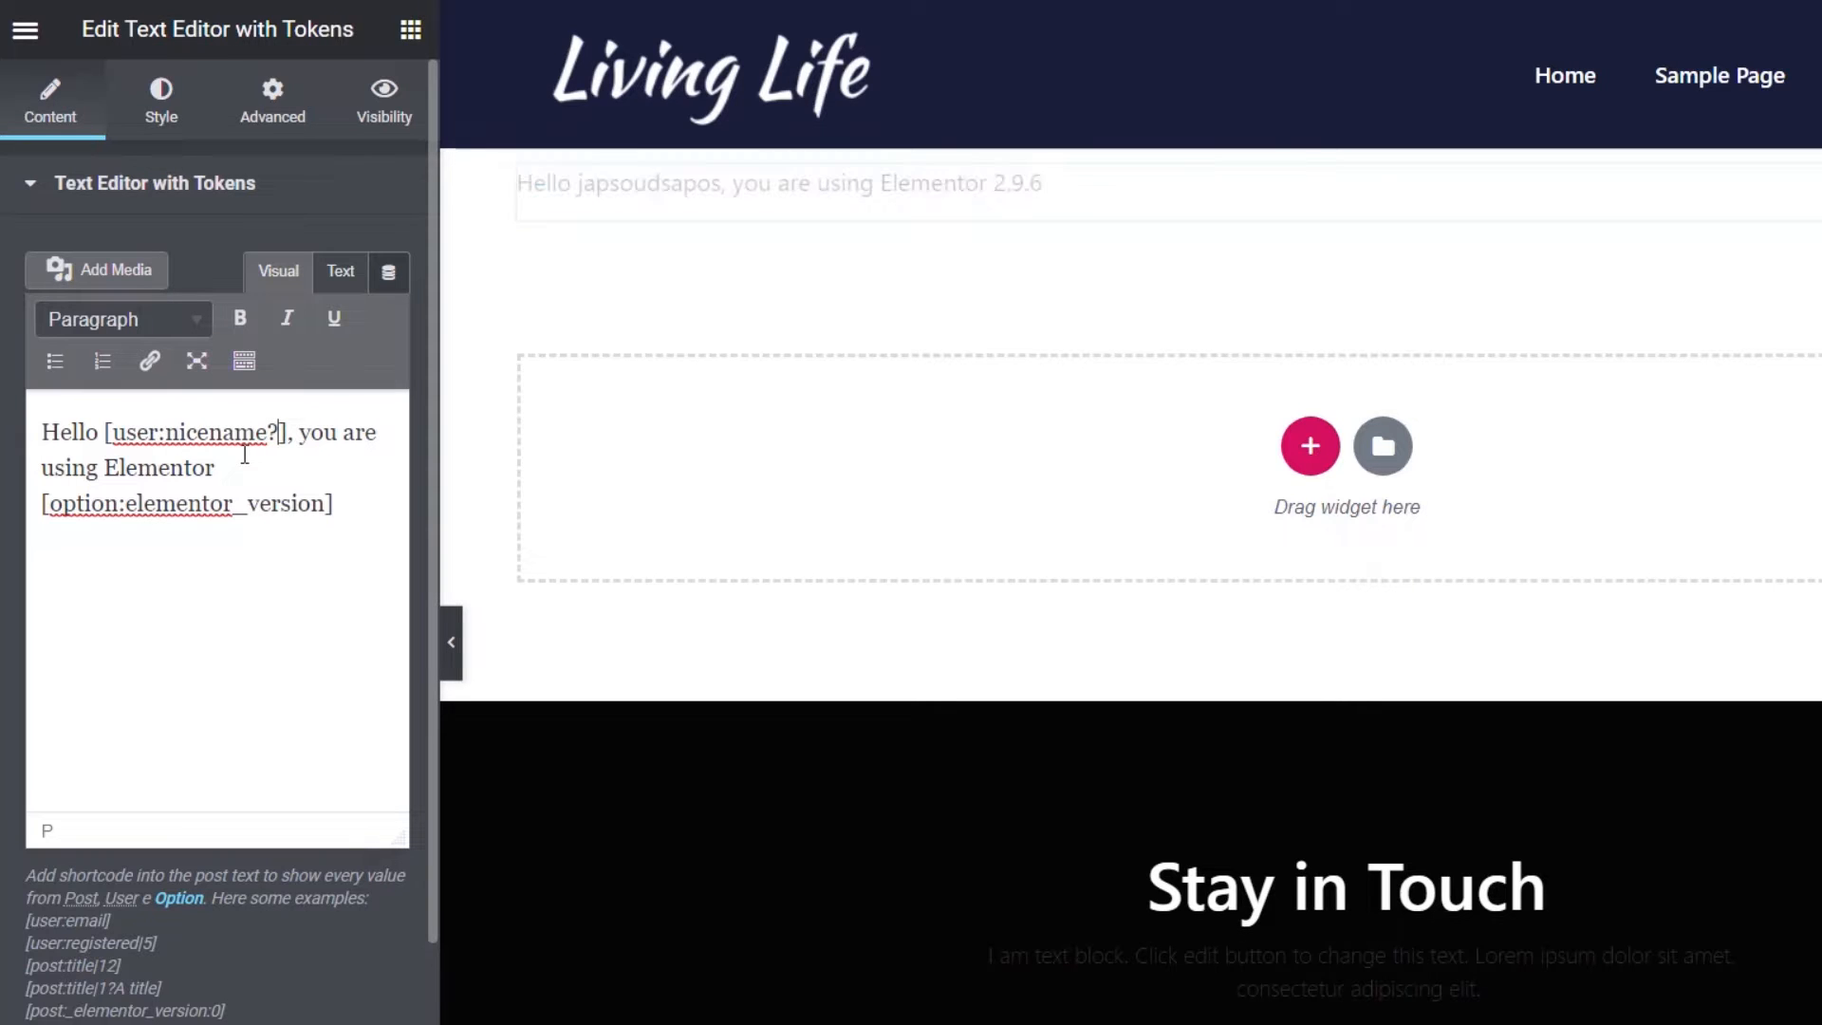
{"action": "type", "text": "Guest"}
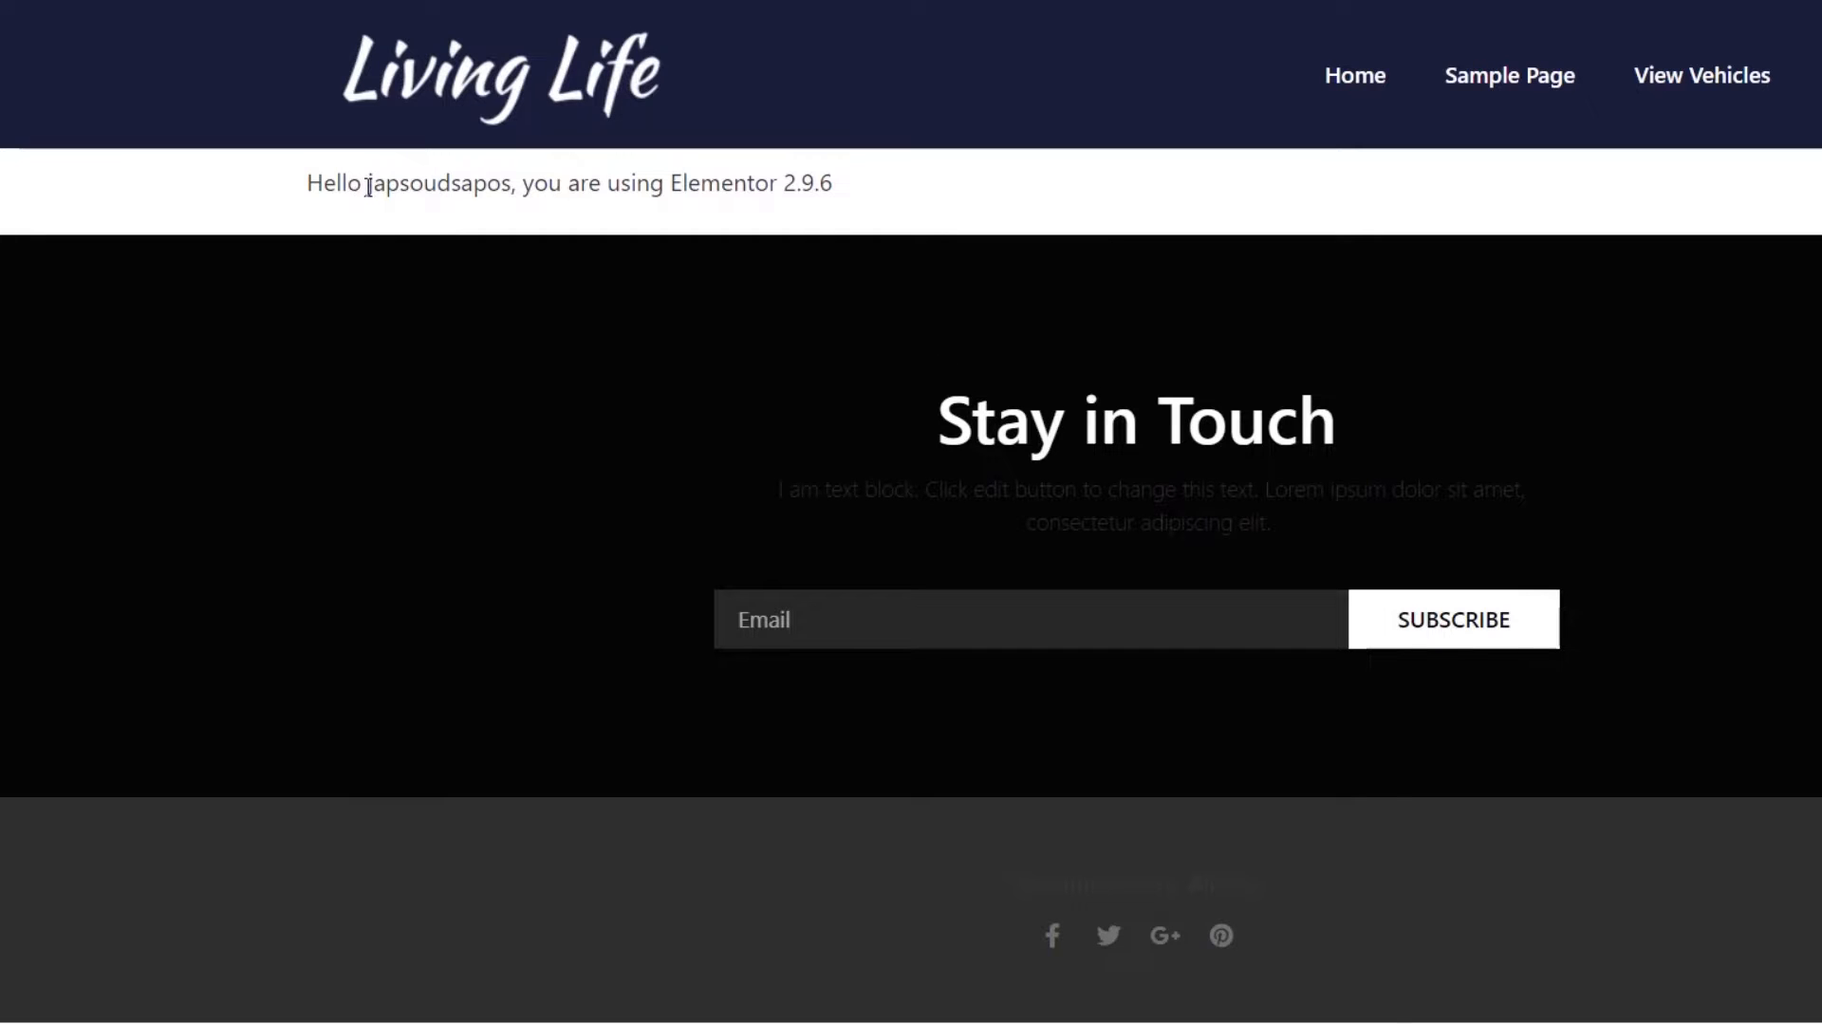
{"action": "left_click_drag", "start_coordinate": [367, 183], "coordinate": [514, 183]}
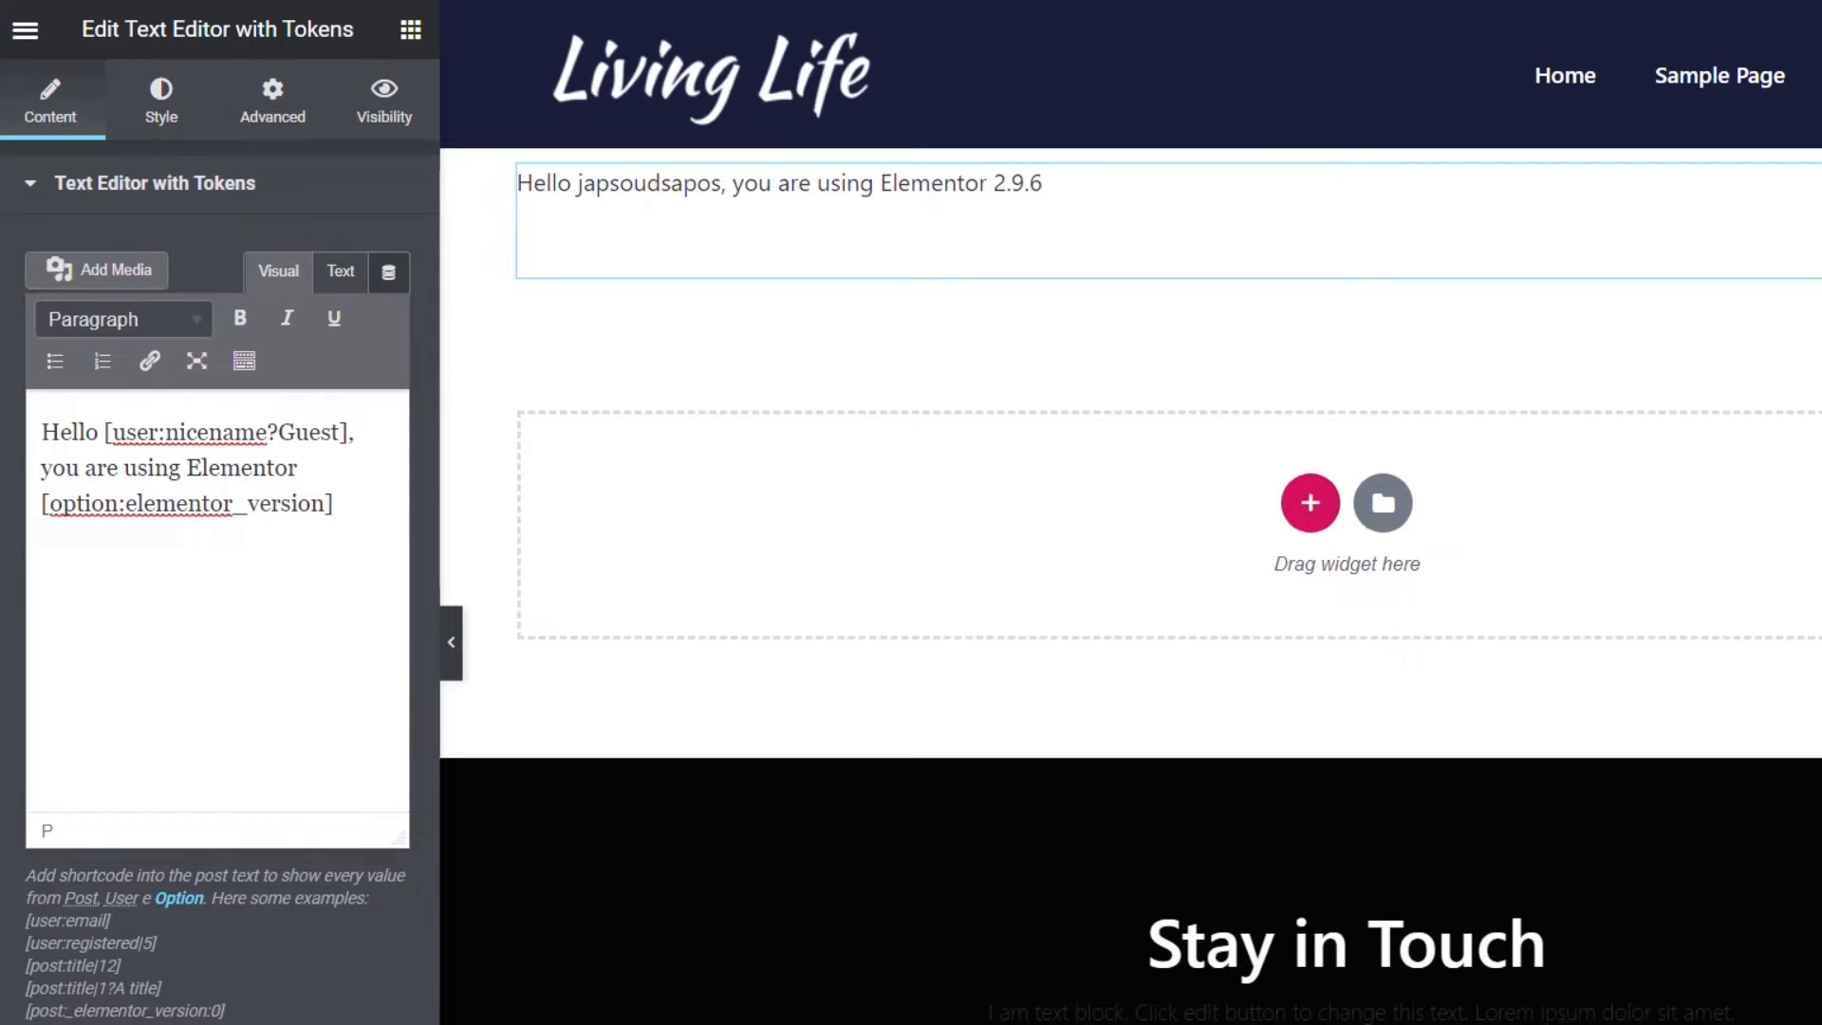
- Add a second paragraph below the greeting reading "Account registered on: [date:user:registered]"
{"action": "left_click", "coordinate": [180, 618]}
{"action": "key", "text": "Return"}
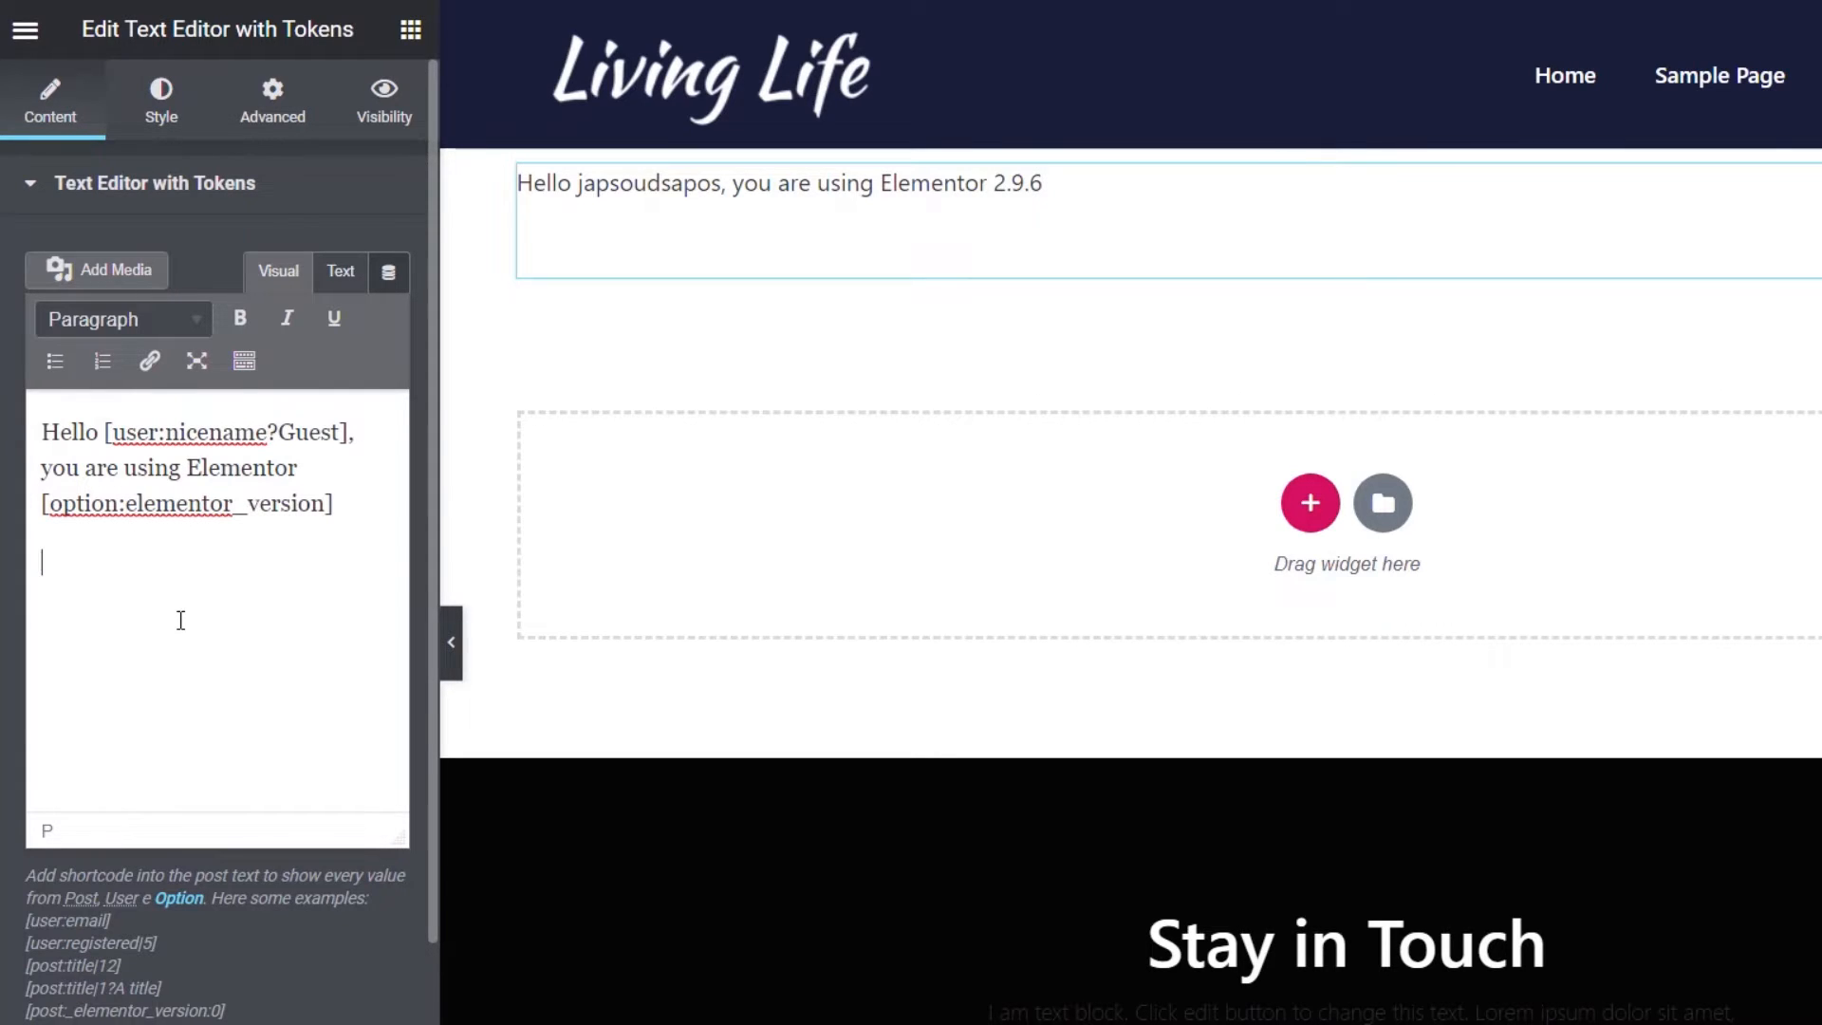
{"action": "type", "text": "Account"}
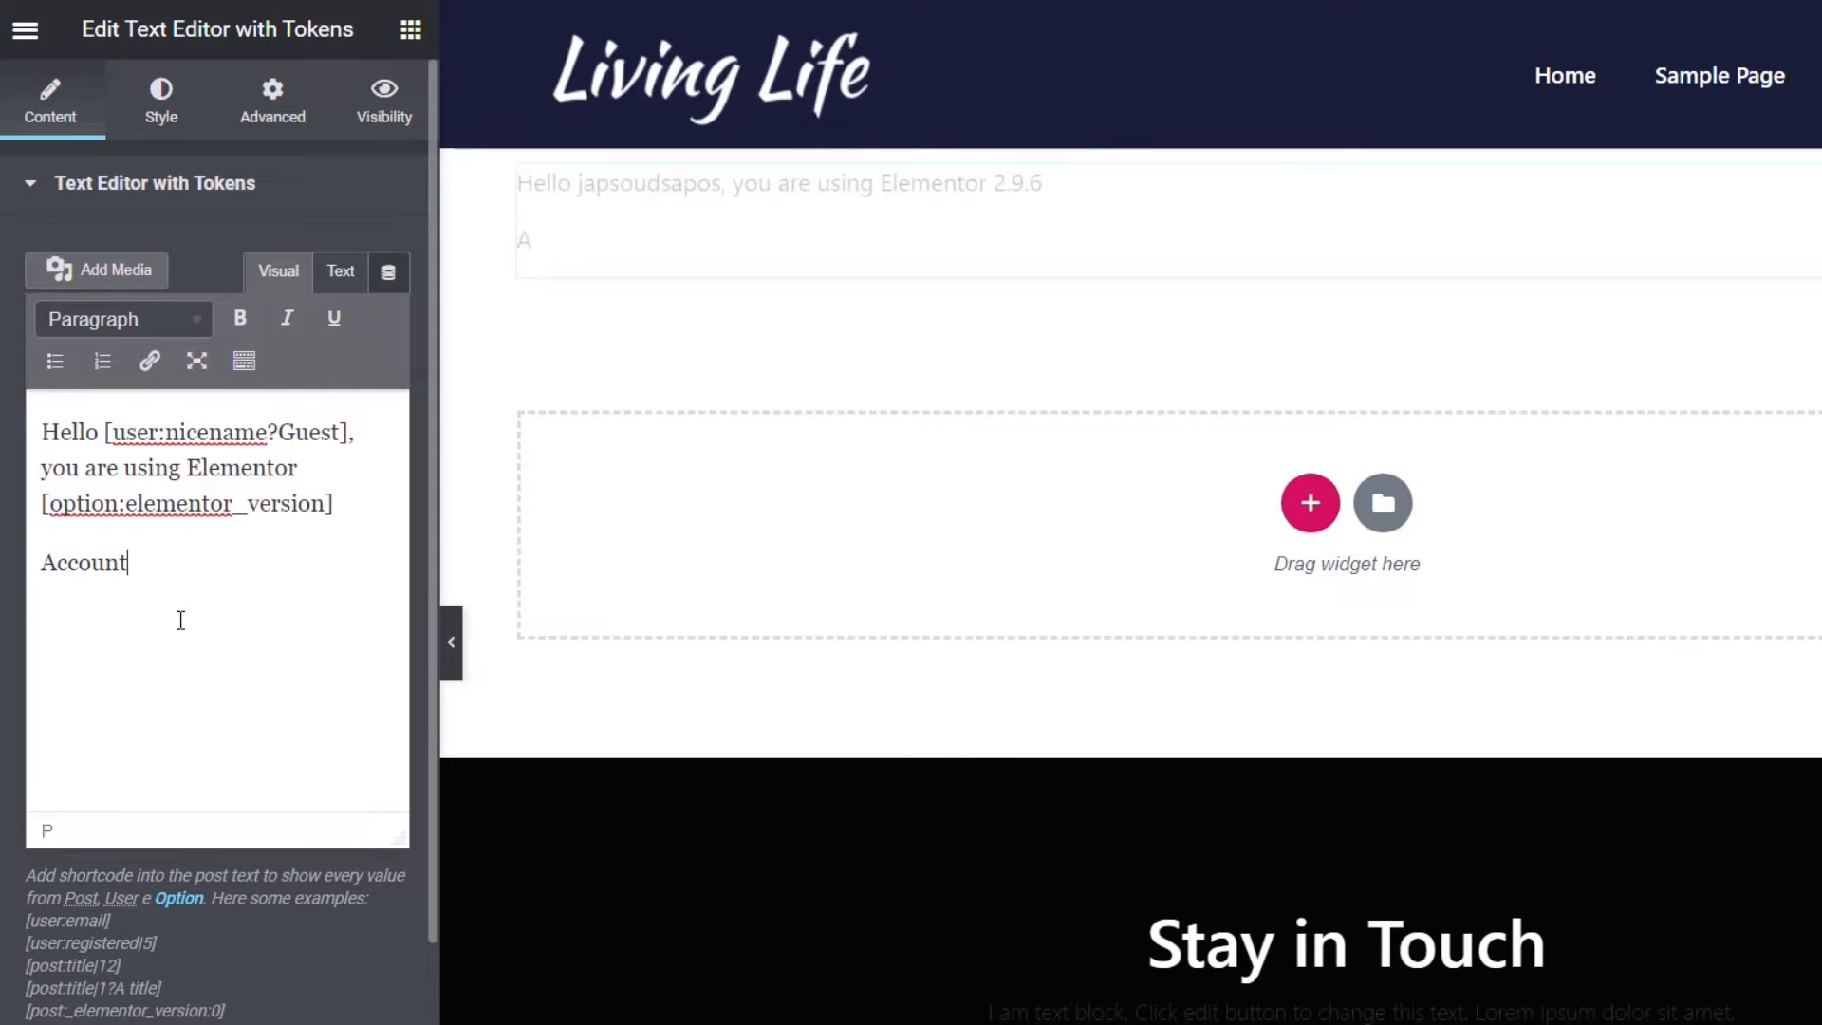
{"action": "type", "text": " registered"}
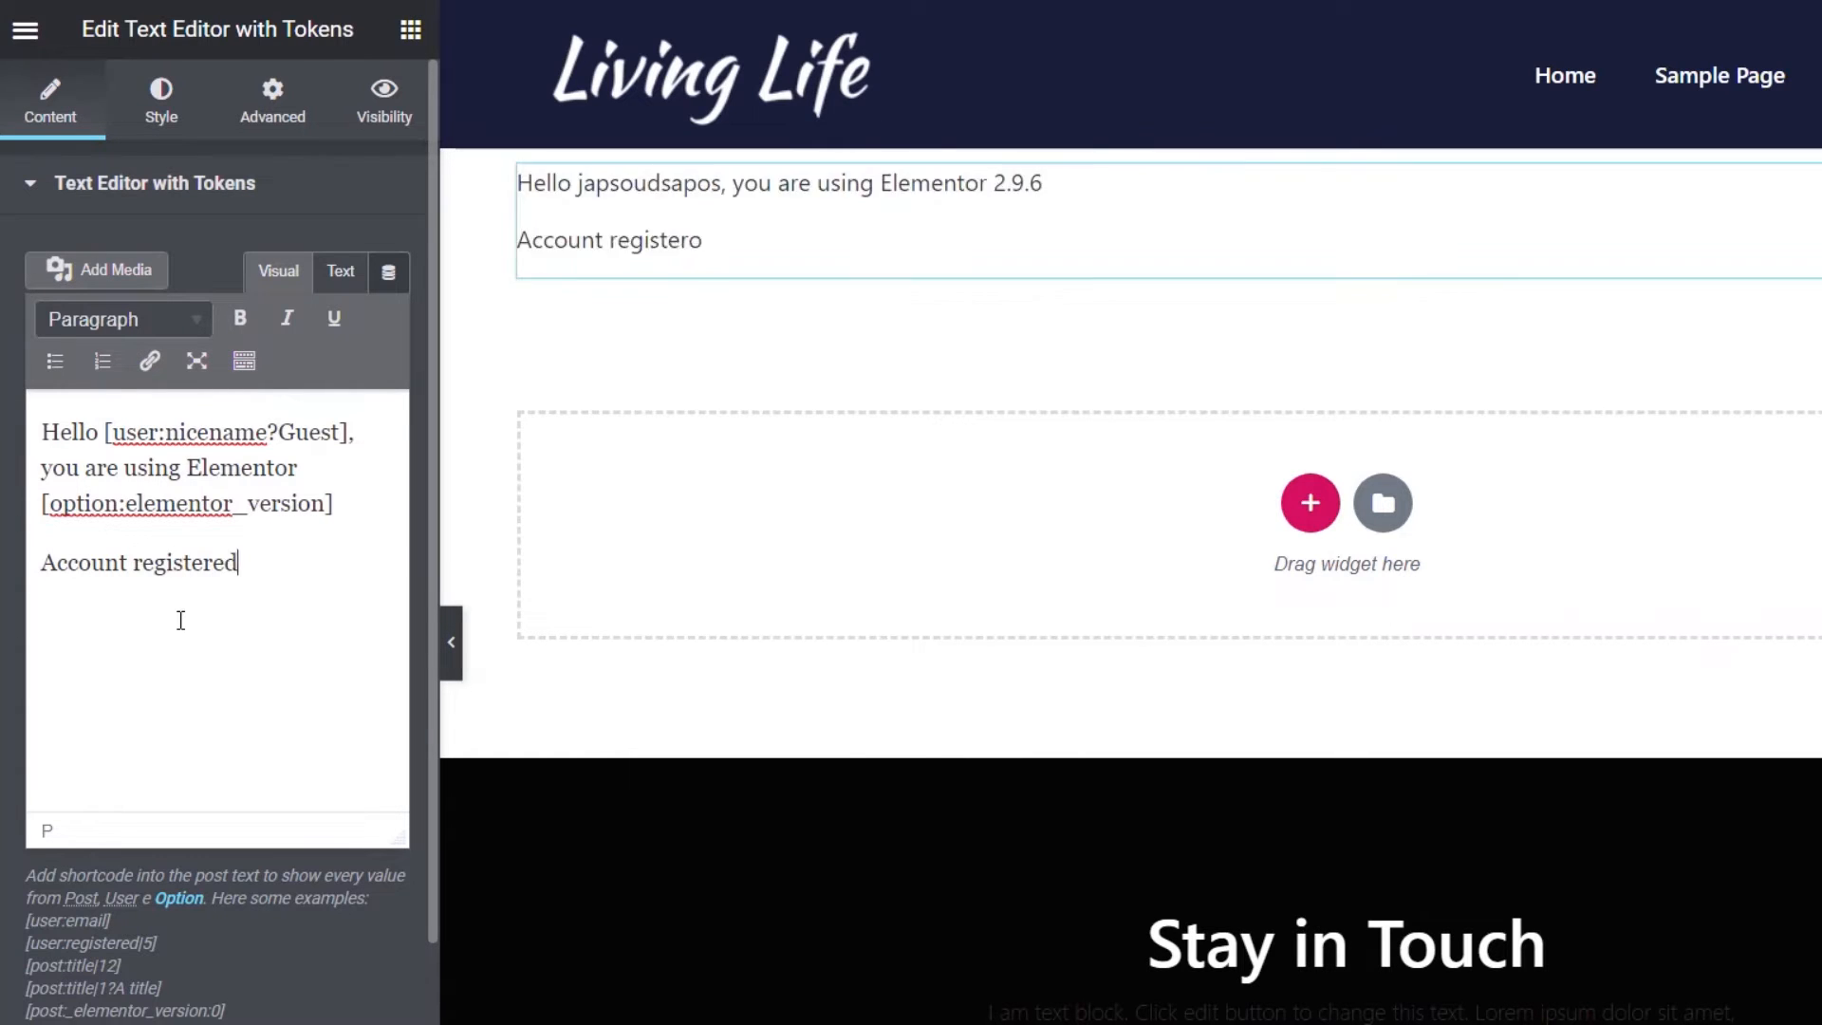
{"action": "type", "text": " on:"}
{"action": "type", "text": "[date:user:registered]"}
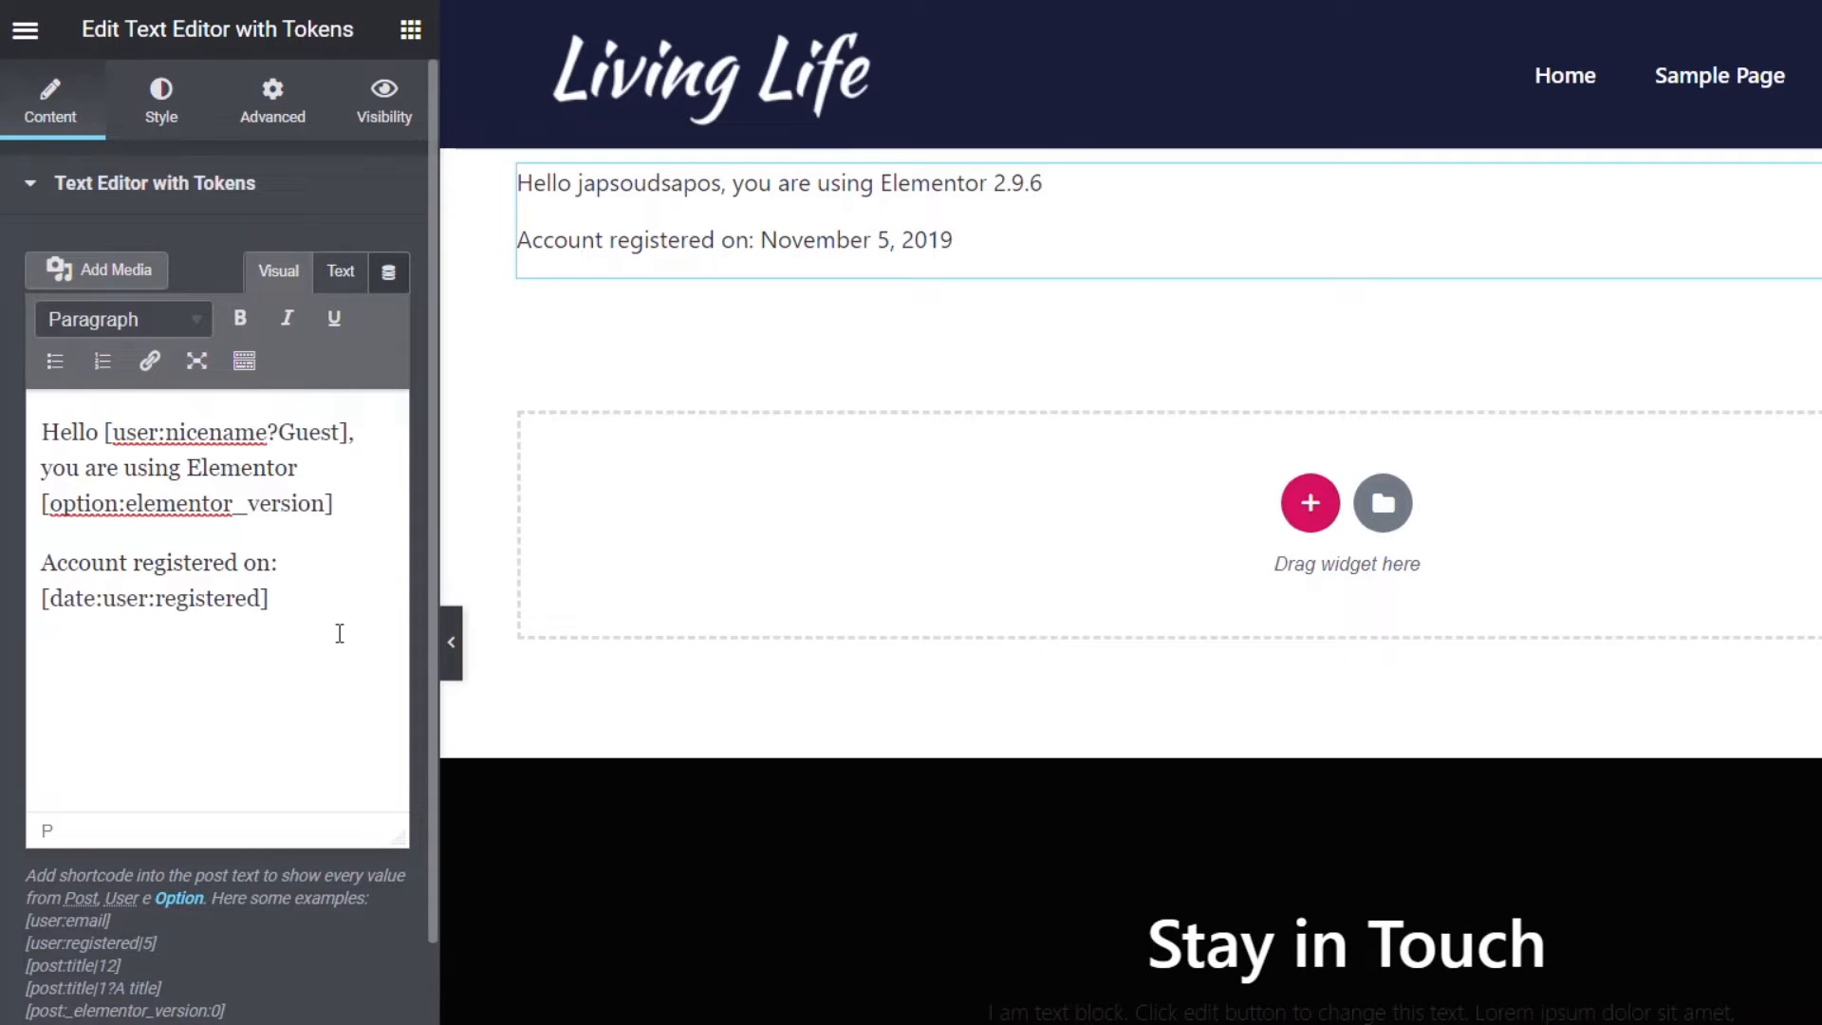
- Add a third paragraph reading "Today's date is: [date|Y m d]"
{"action": "key", "text": "Return"}
{"action": "key", "text": "Return"}
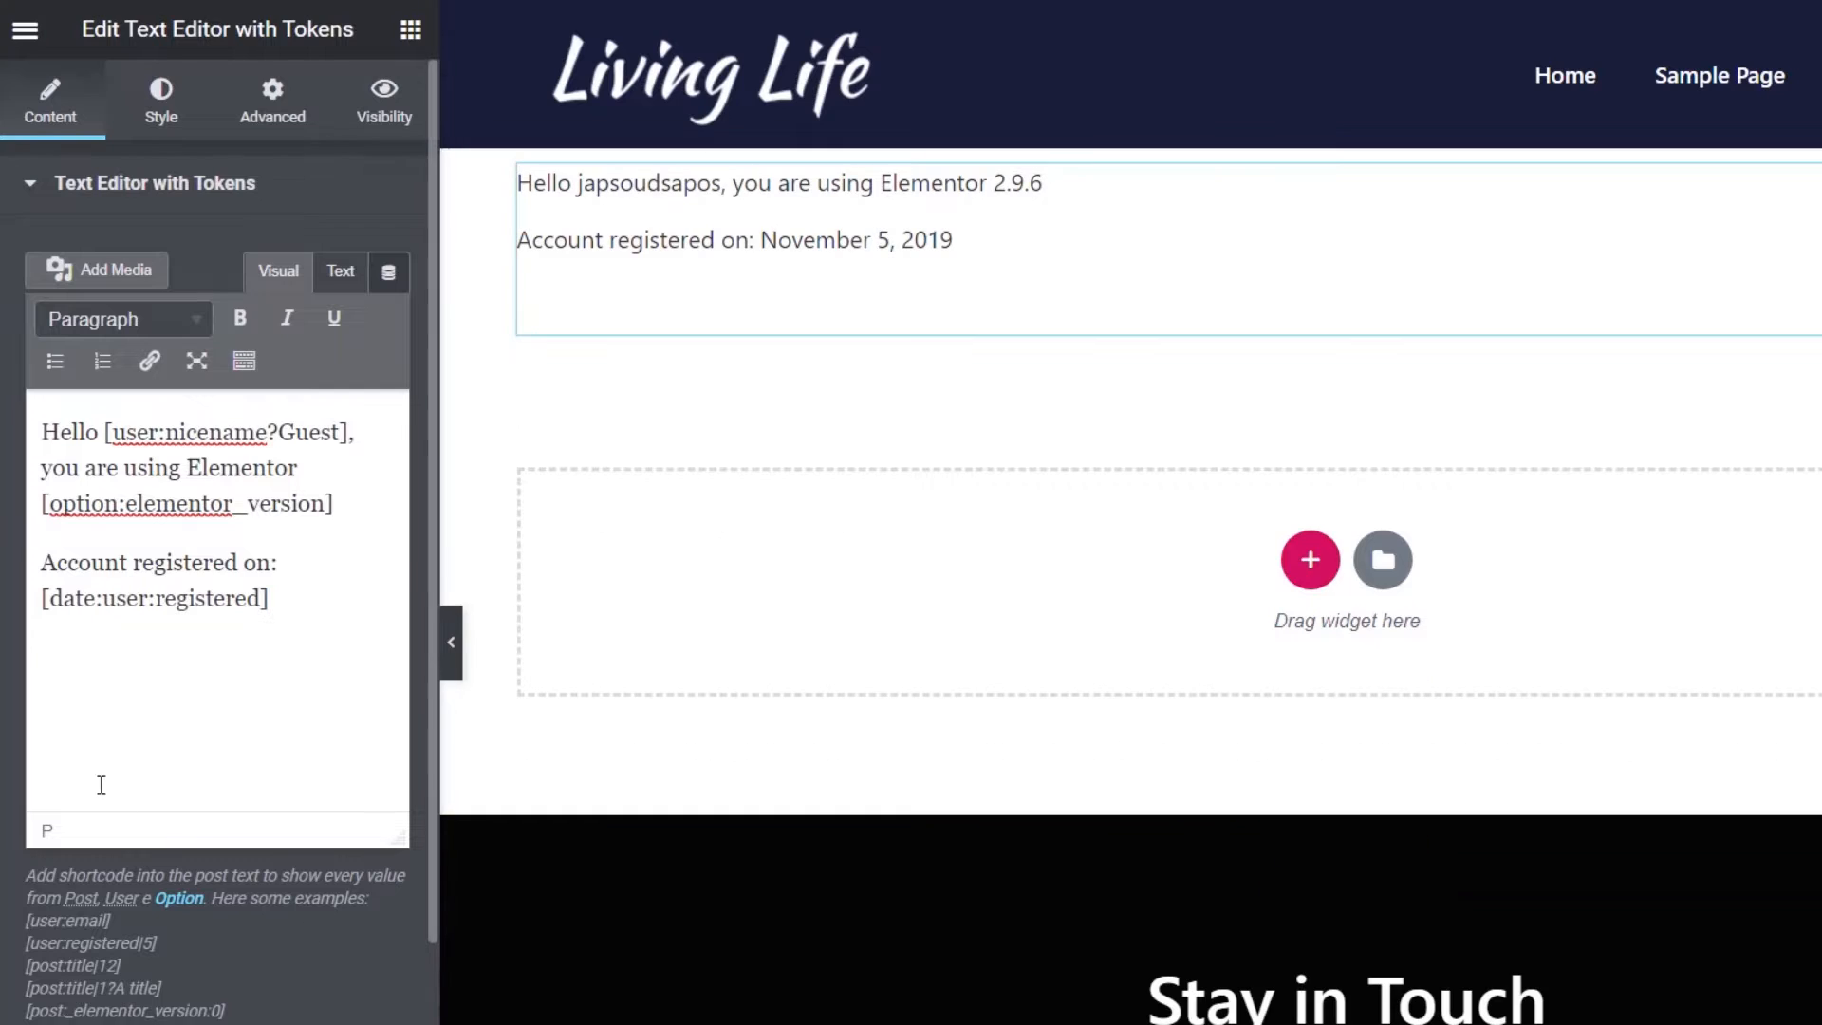
{"action": "type", "text": "Today "}
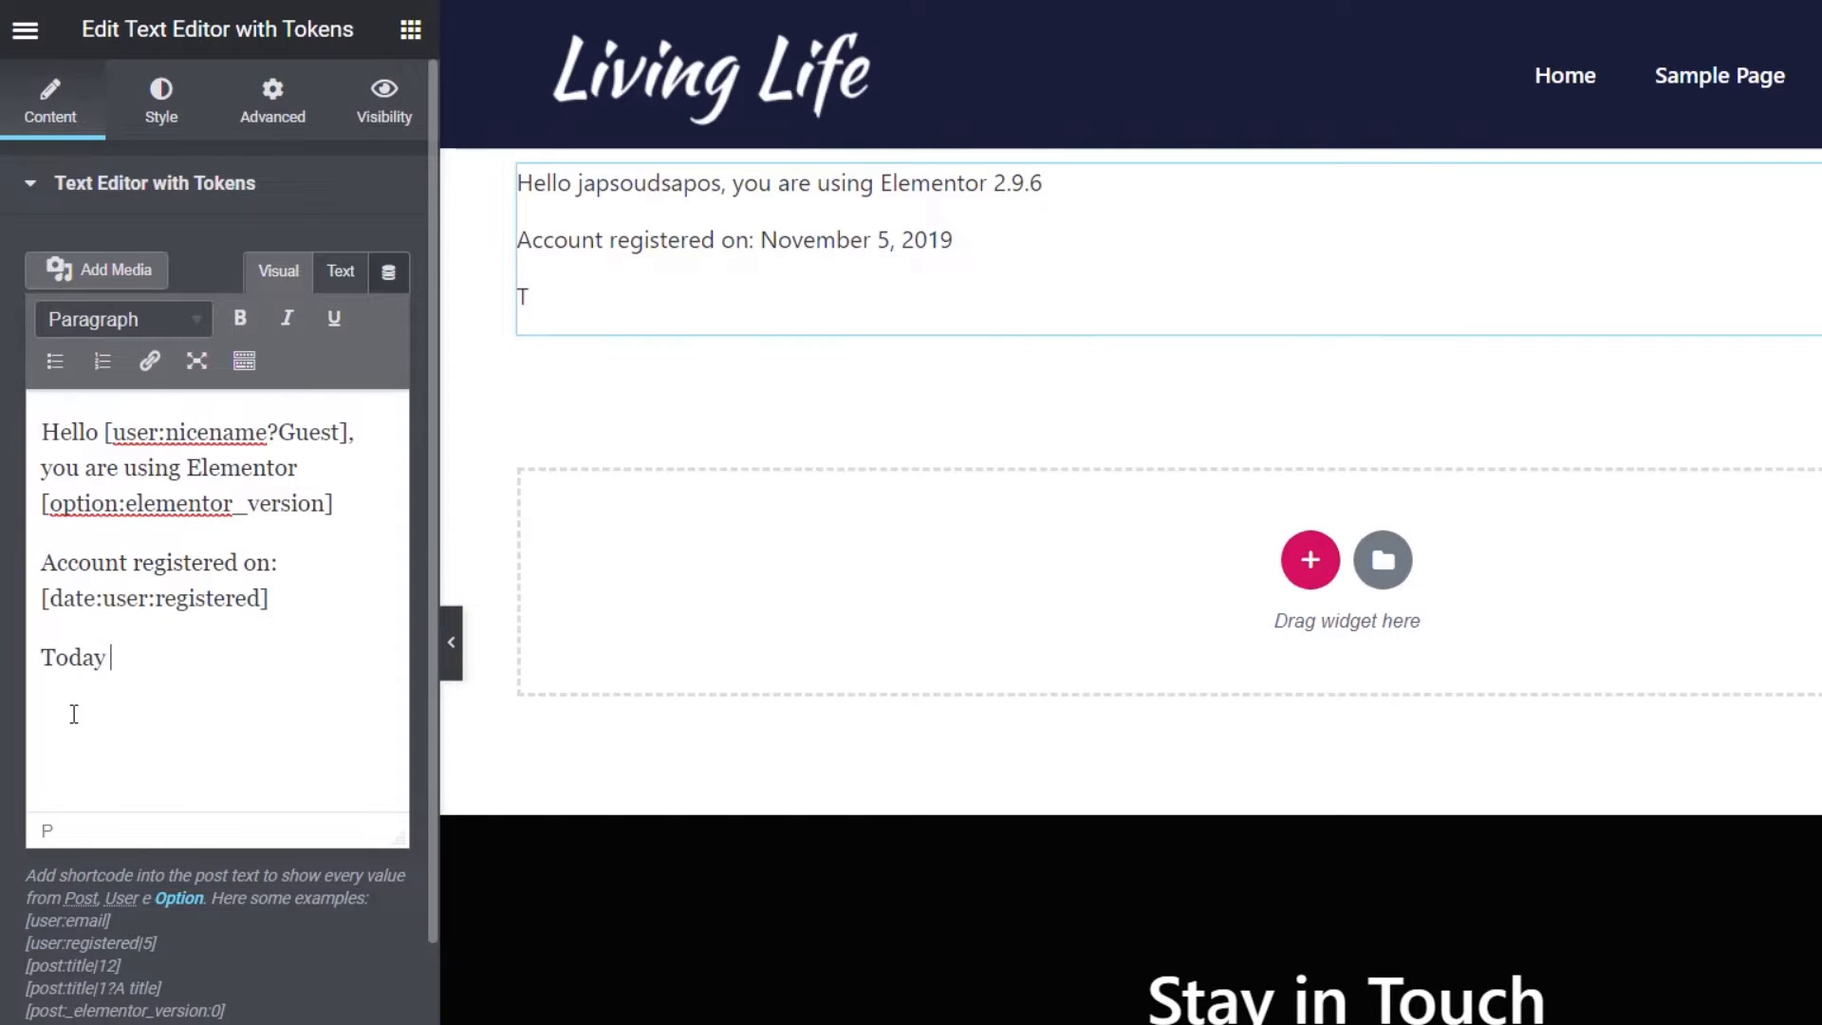
{"action": "type", "text": "s"}
{"action": "key", "text": "BackSpace"}
{"action": "type", "text": "'s date is:"}
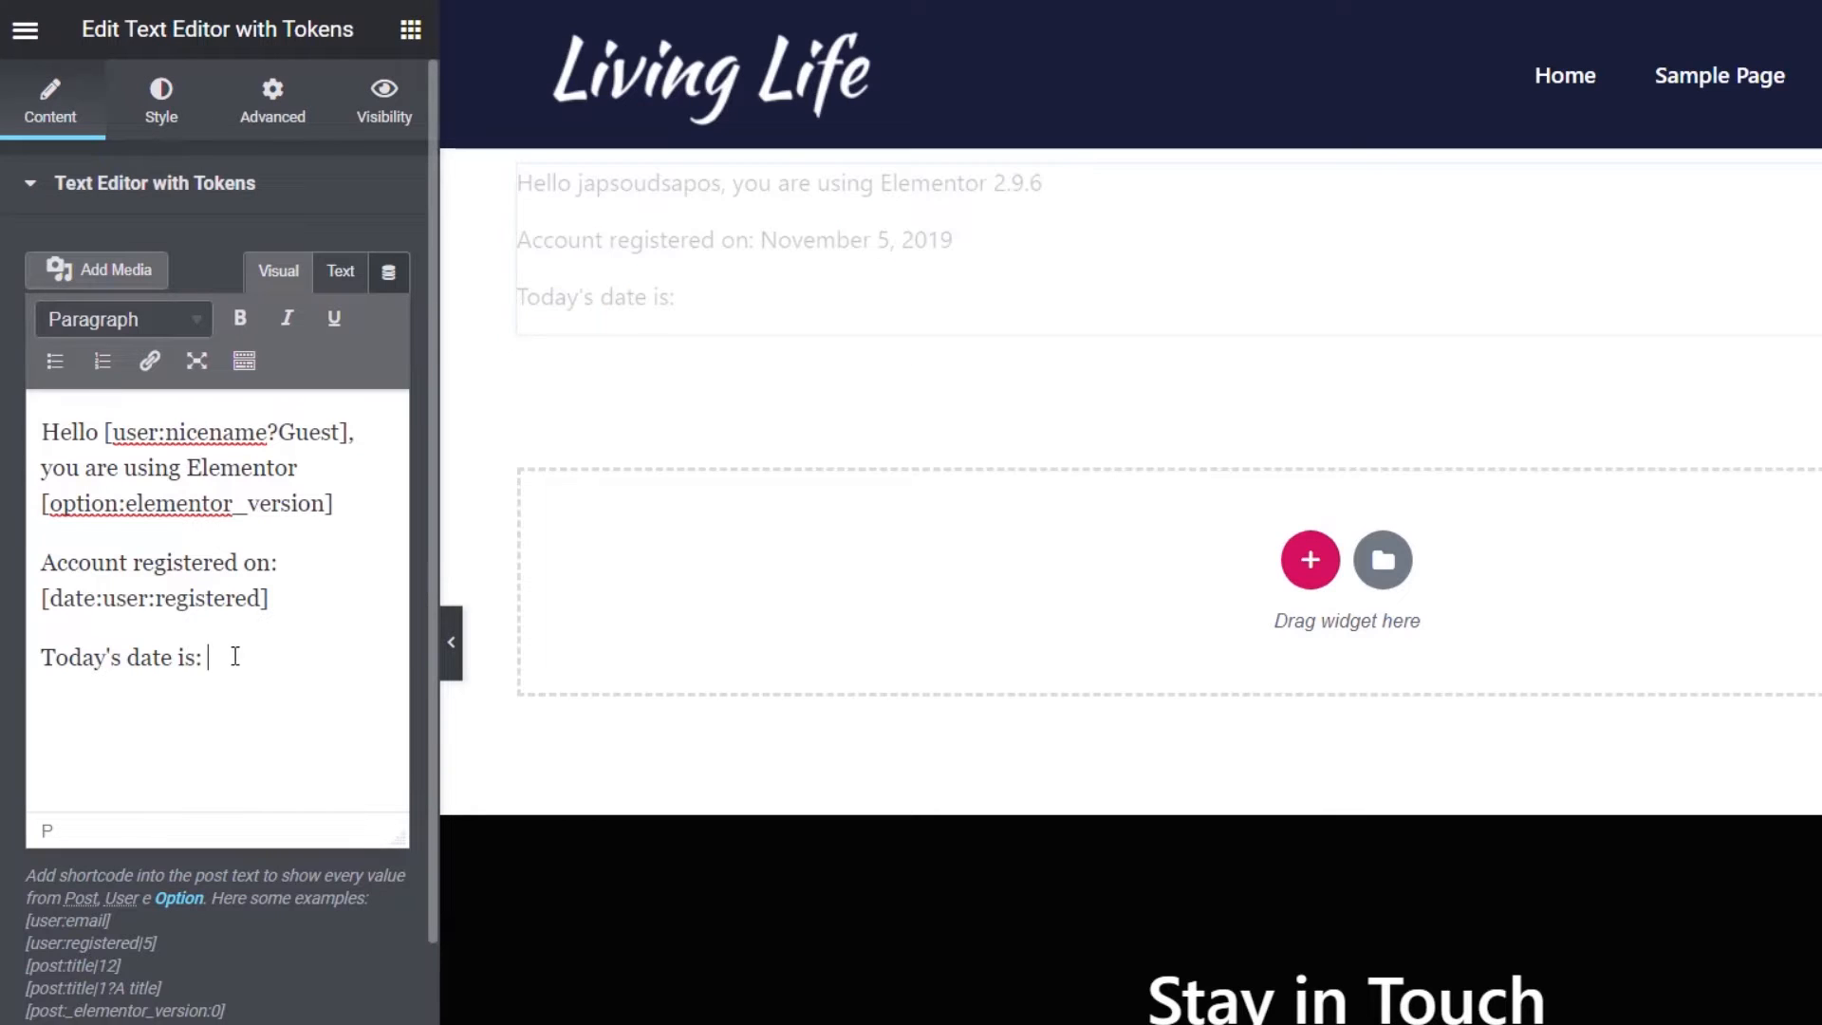
{"action": "type", "text": "[date|Y m d]"}
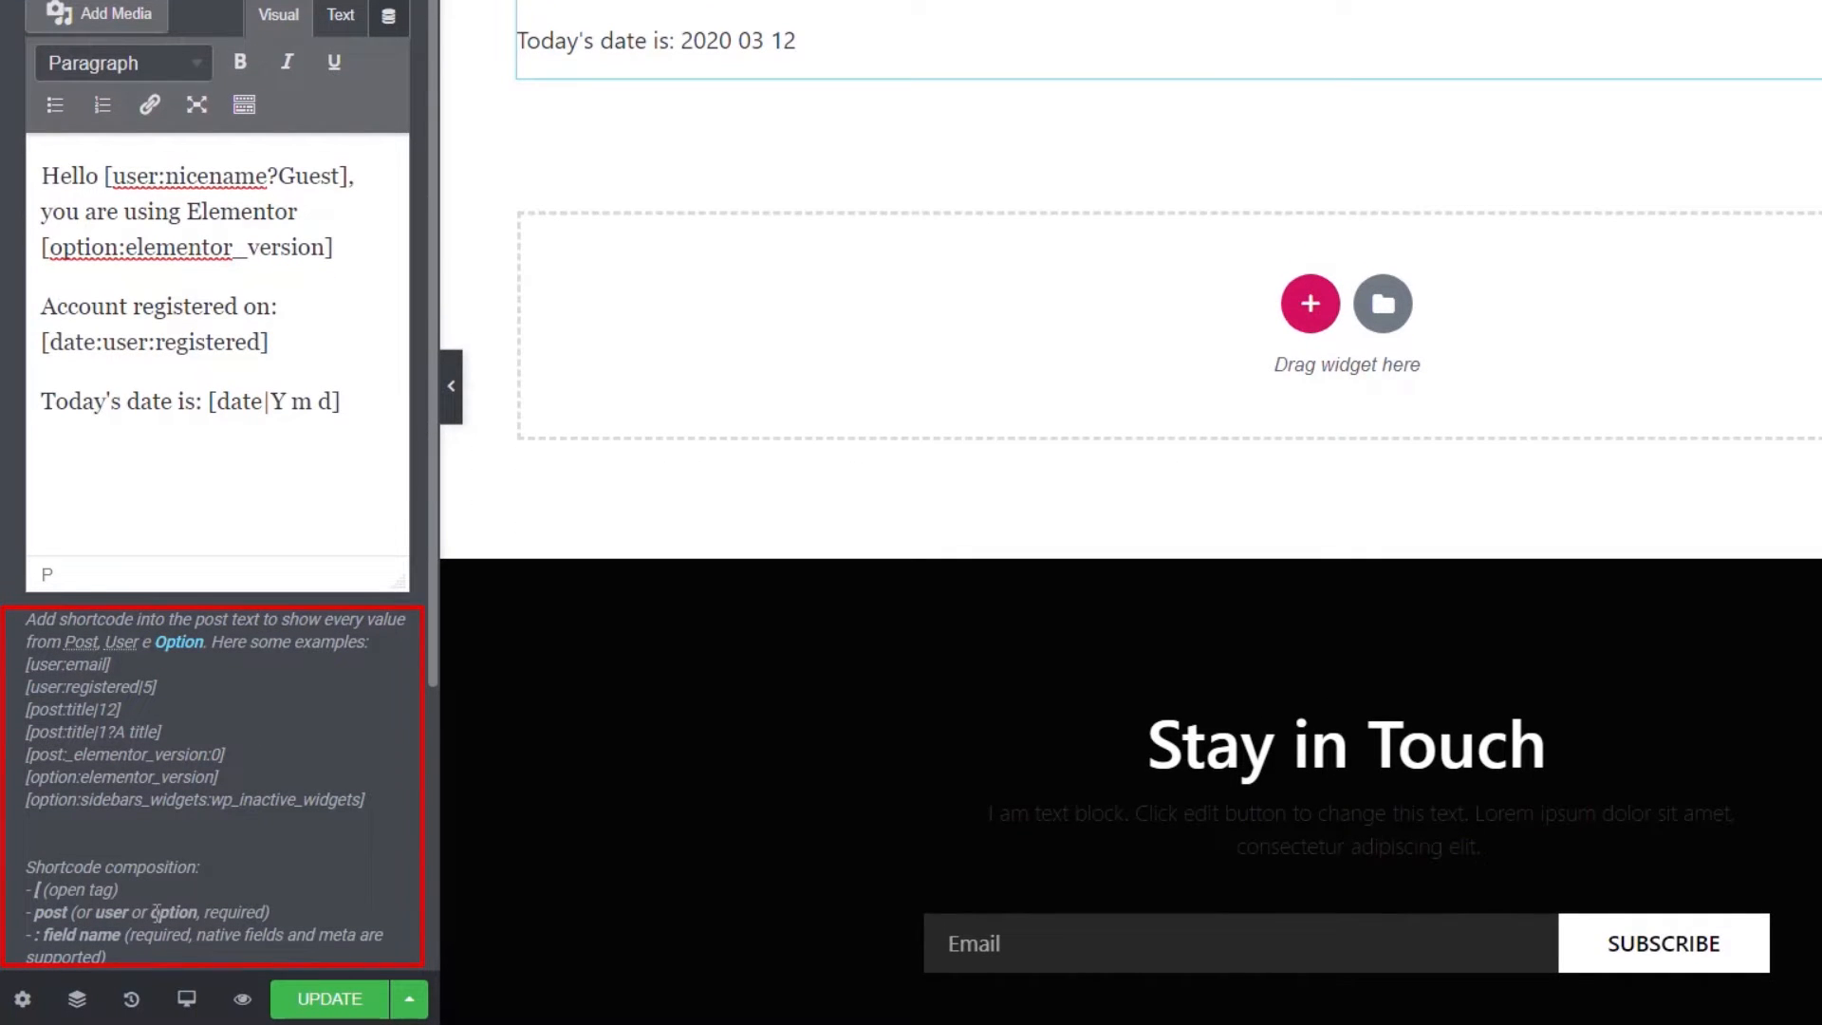
- Review the shortcode composition notes and make the [user:nicename?Guest] token in the greeting bold
{"action": "scroll", "coordinate": [156, 898], "scroll_direction": "down", "scroll_amount": 2}
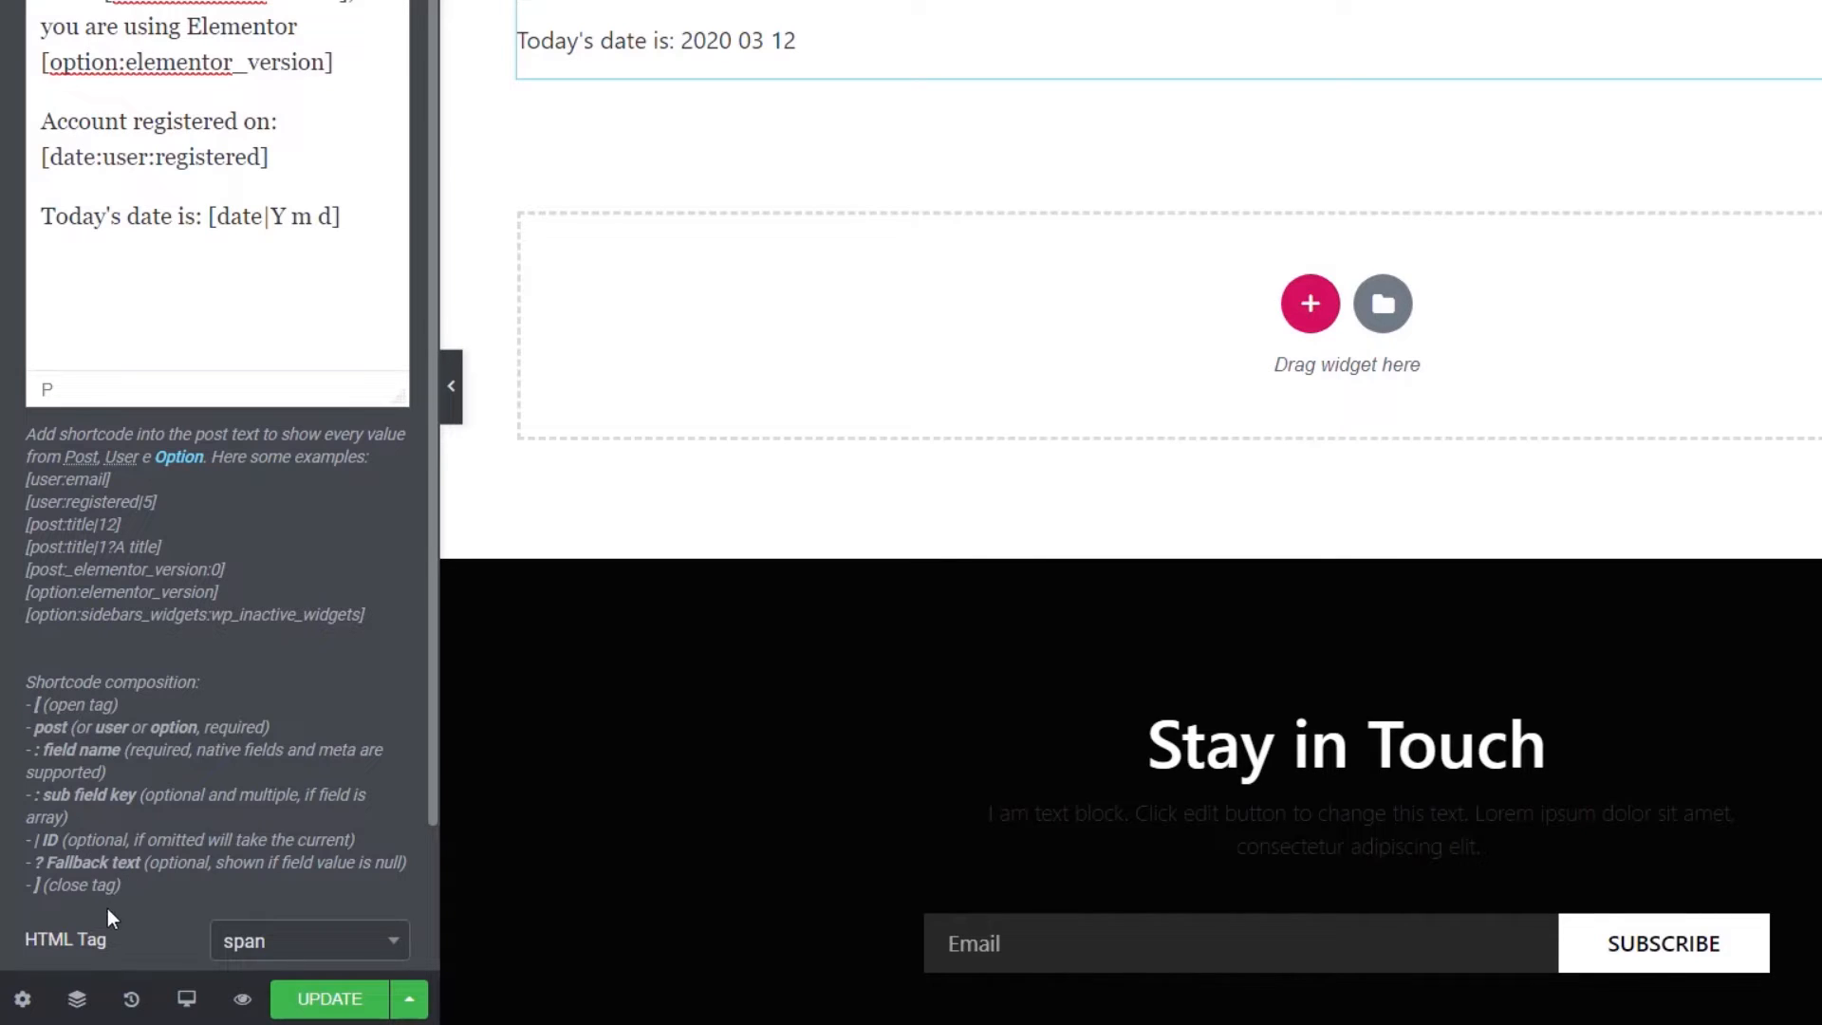
{"action": "scroll", "coordinate": [194, 859], "scroll_direction": "down", "scroll_amount": 2}
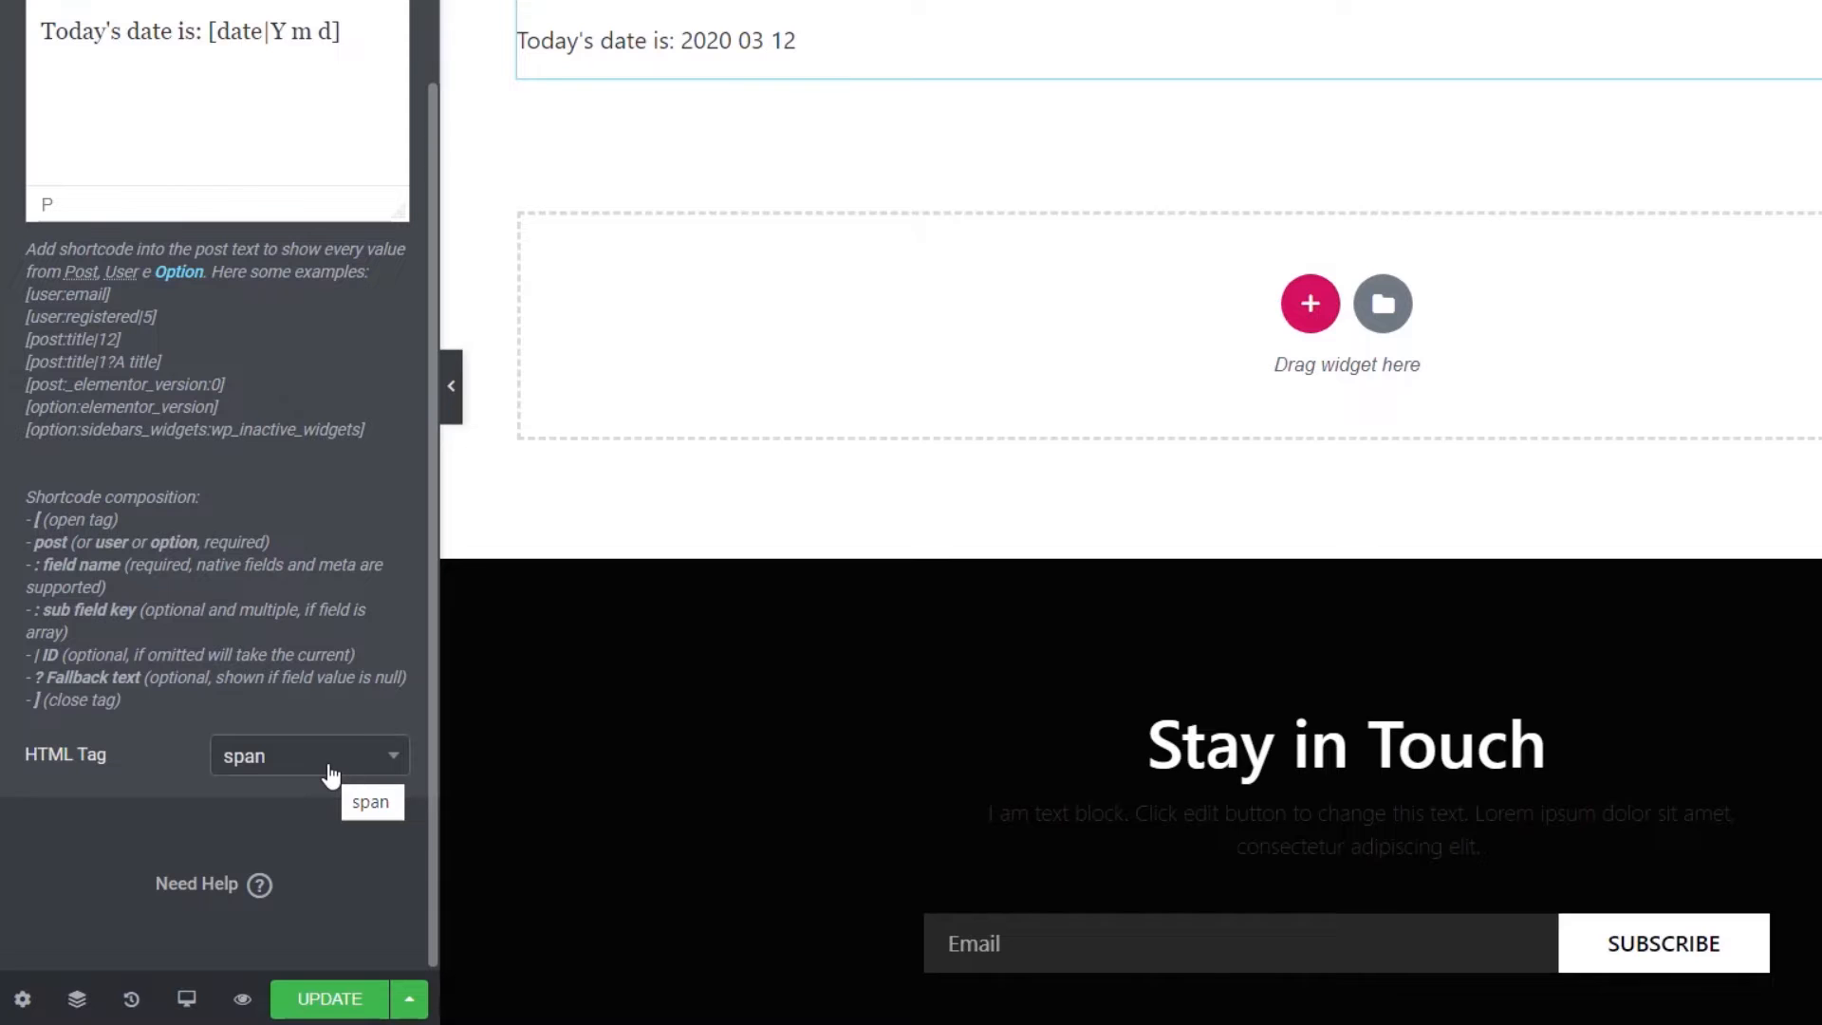
{"action": "scroll", "coordinate": [328, 774], "scroll_direction": "up", "scroll_amount": 4}
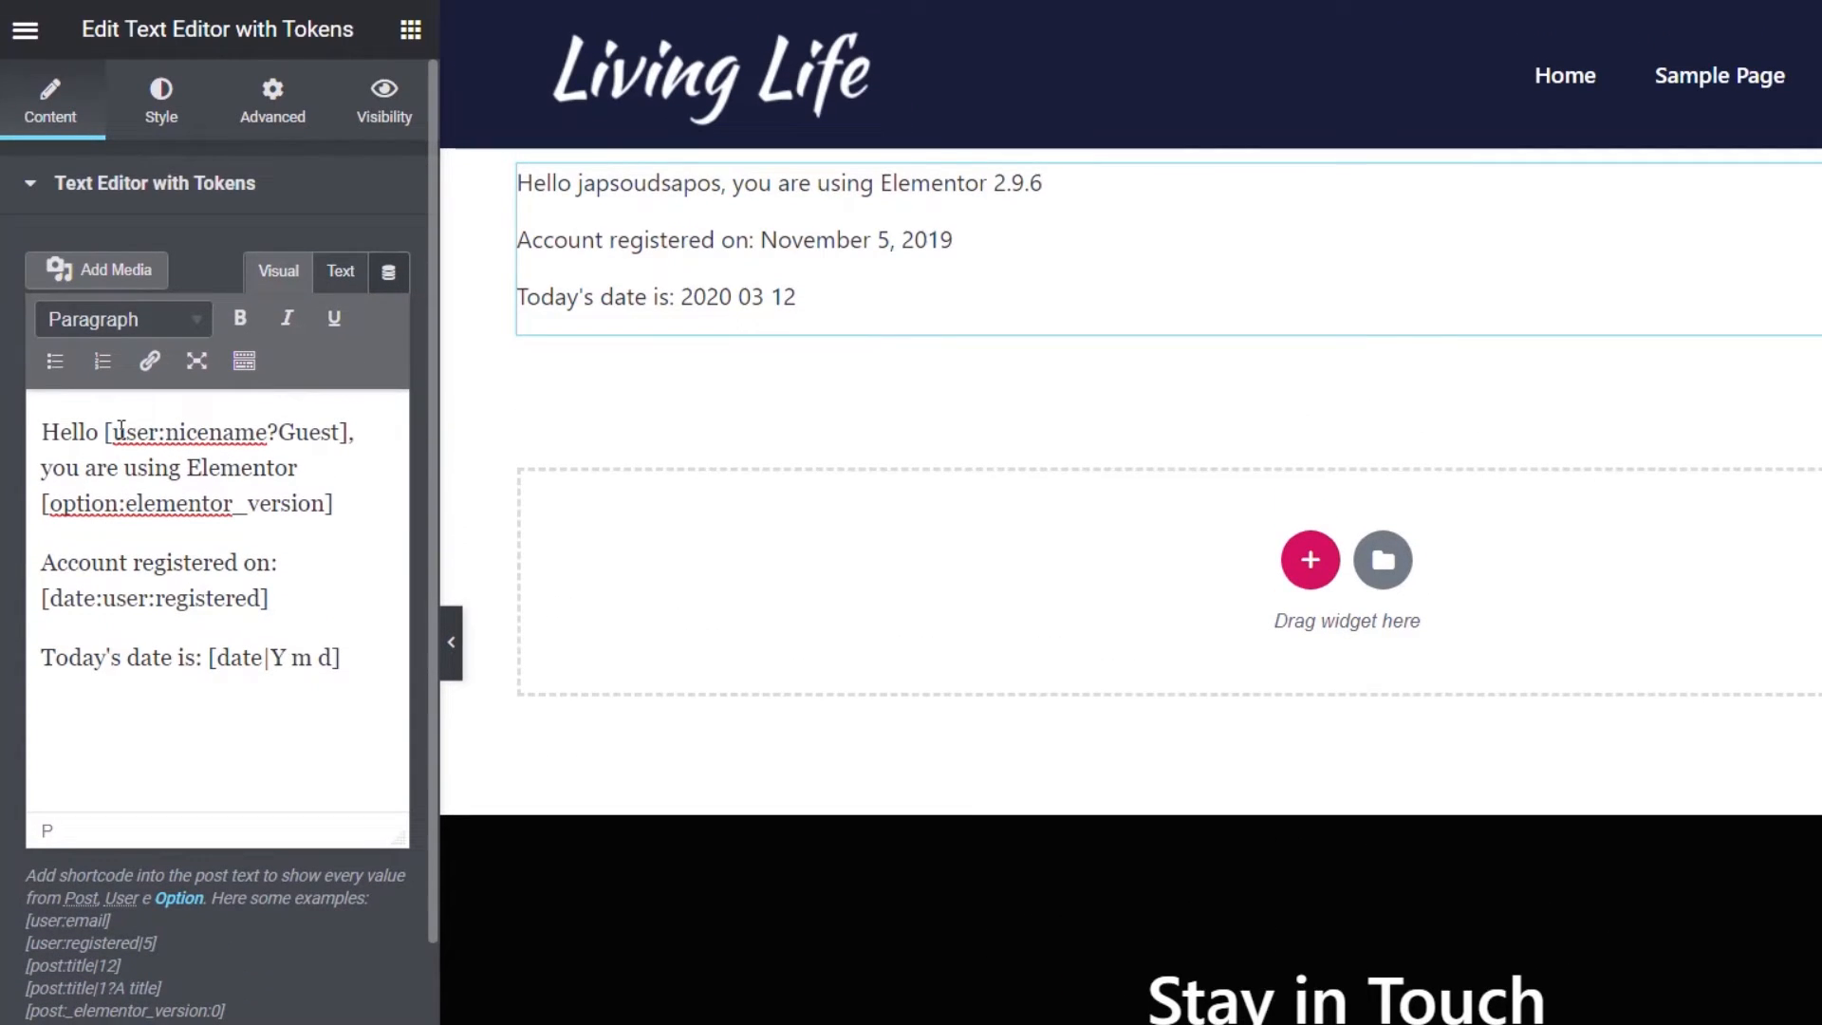
{"action": "left_click_drag", "start_coordinate": [115, 432], "coordinate": [340, 432]}
{"action": "left_click_drag", "start_coordinate": [105, 434], "coordinate": [348, 434]}
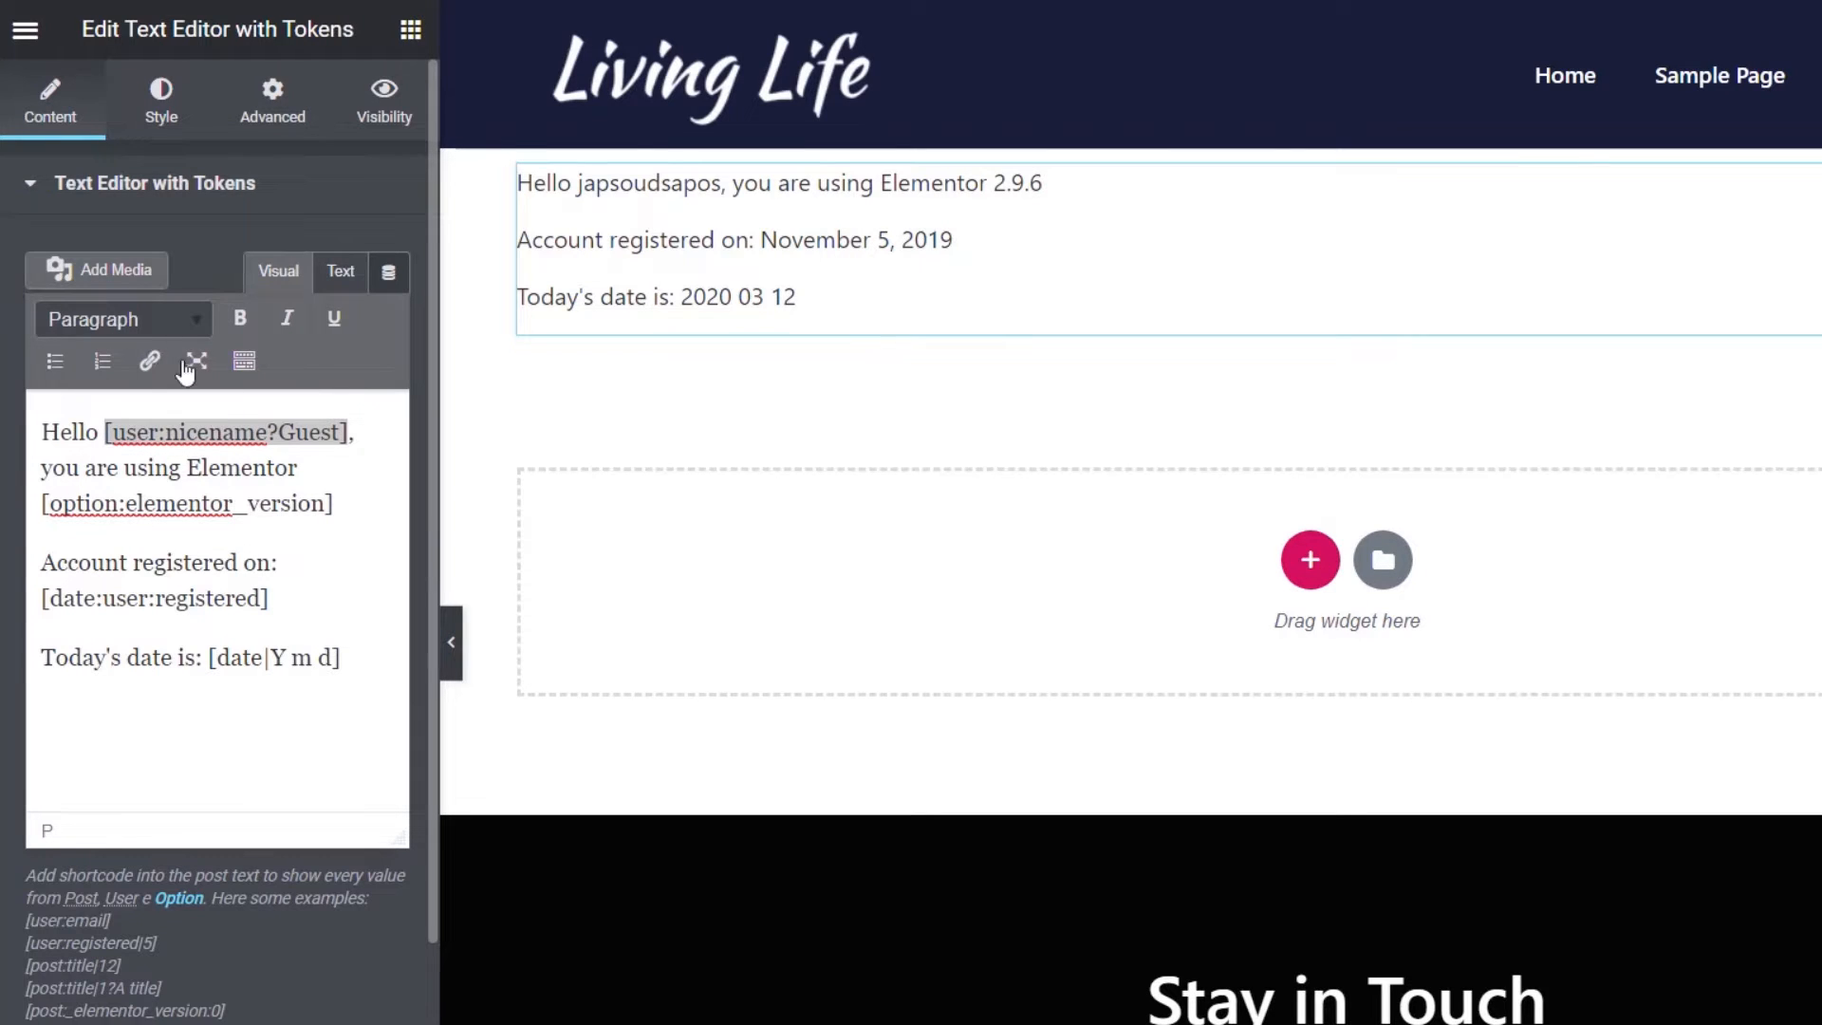
{"action": "left_click", "coordinate": [242, 325]}
{"action": "left_click", "coordinate": [242, 325]}
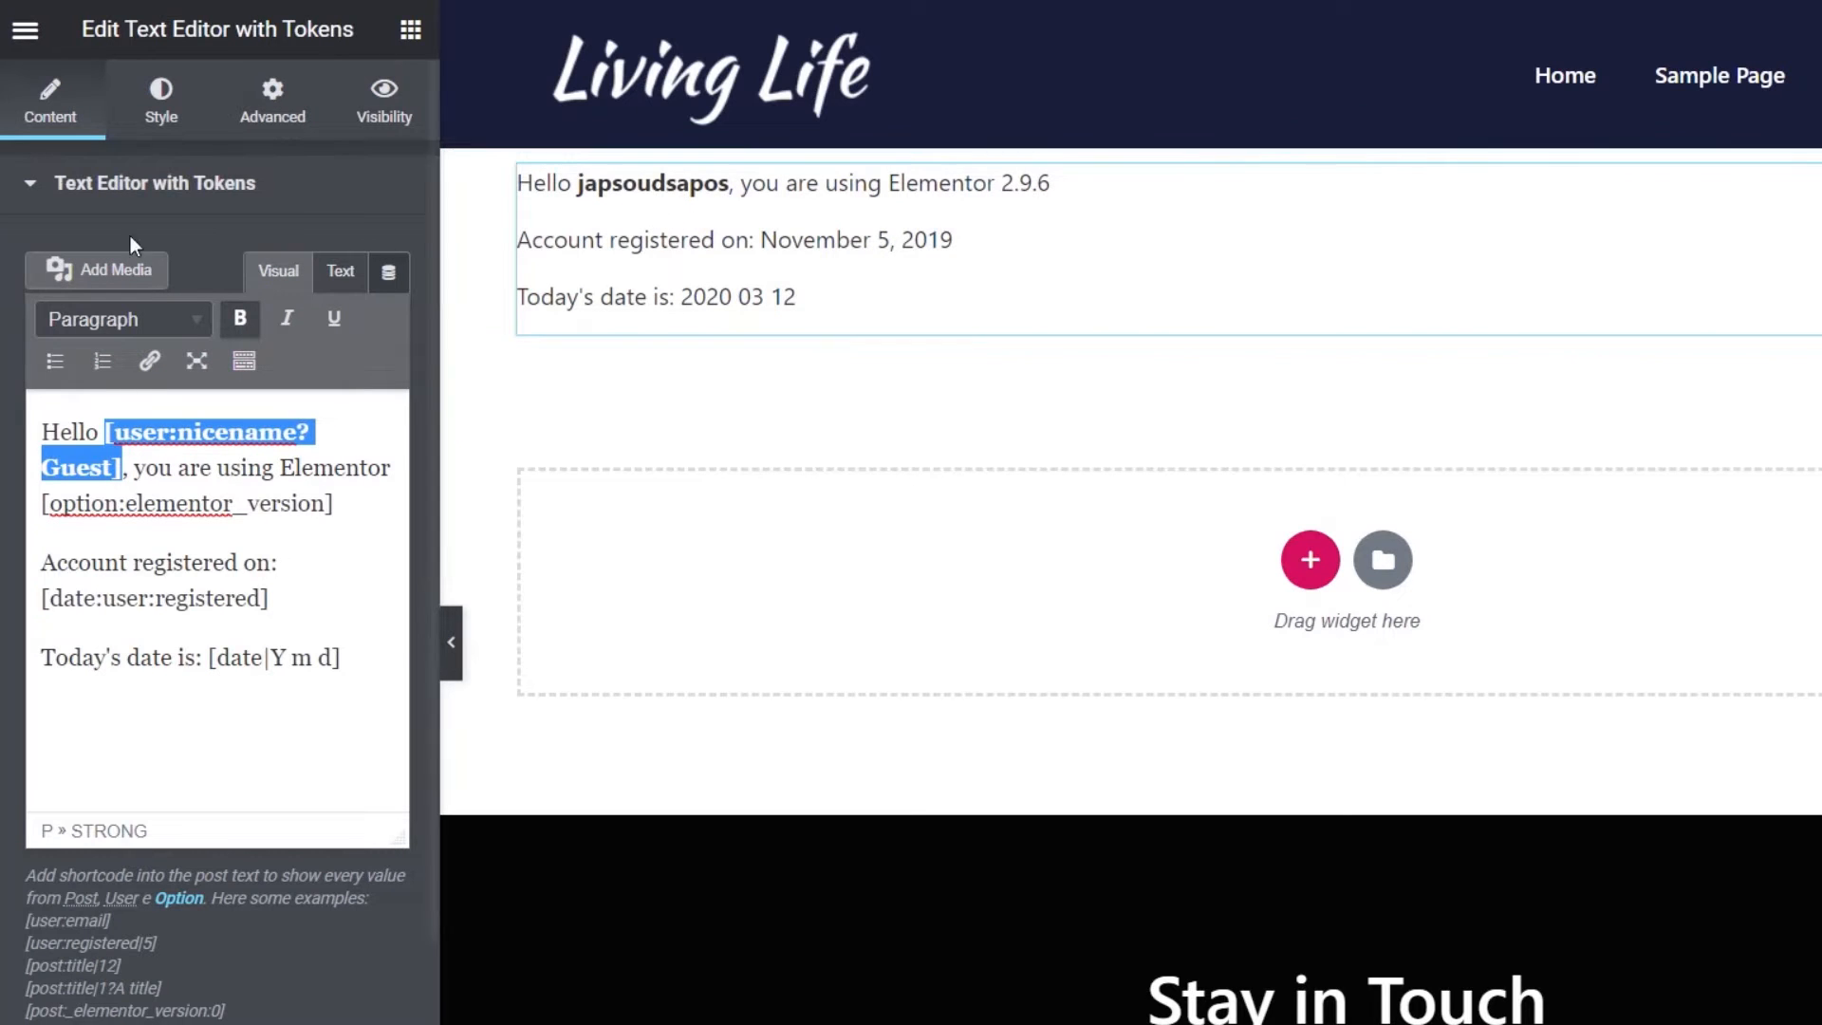
- Set the token color in the widget's token style to a bright red
{"action": "left_click", "coordinate": [161, 100]}
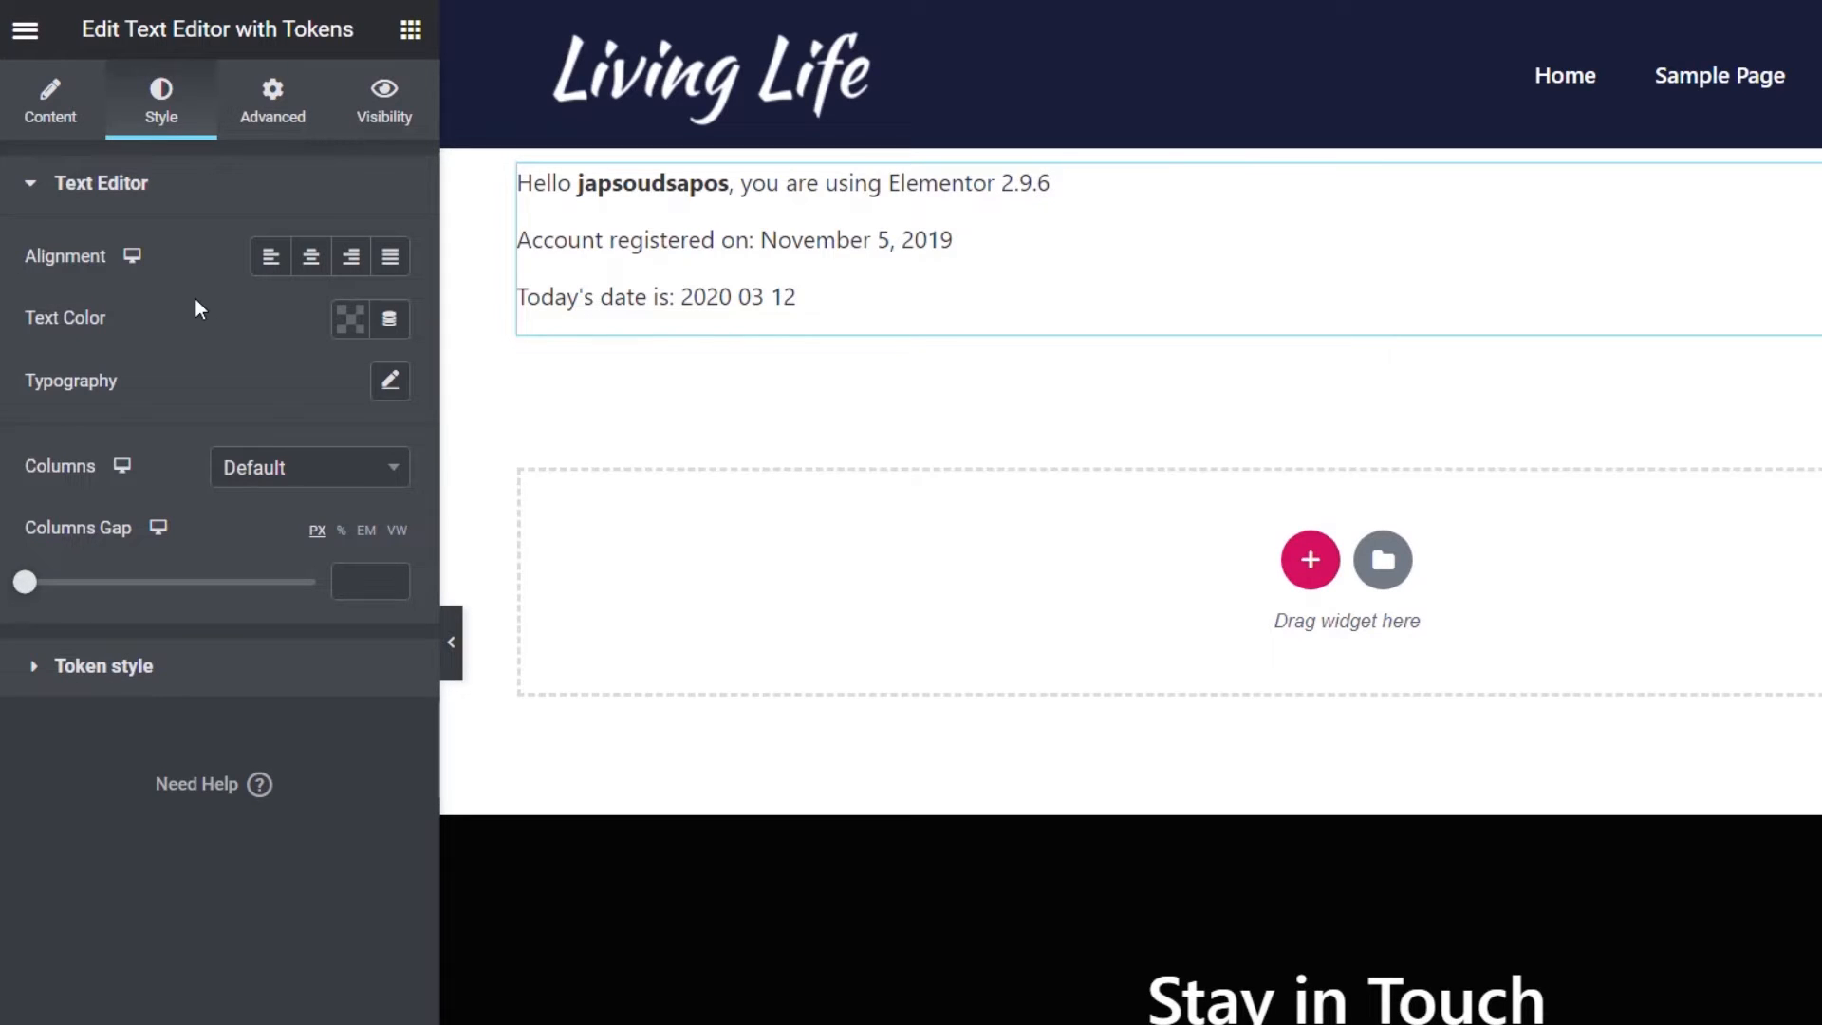
{"action": "left_click", "coordinate": [126, 667]}
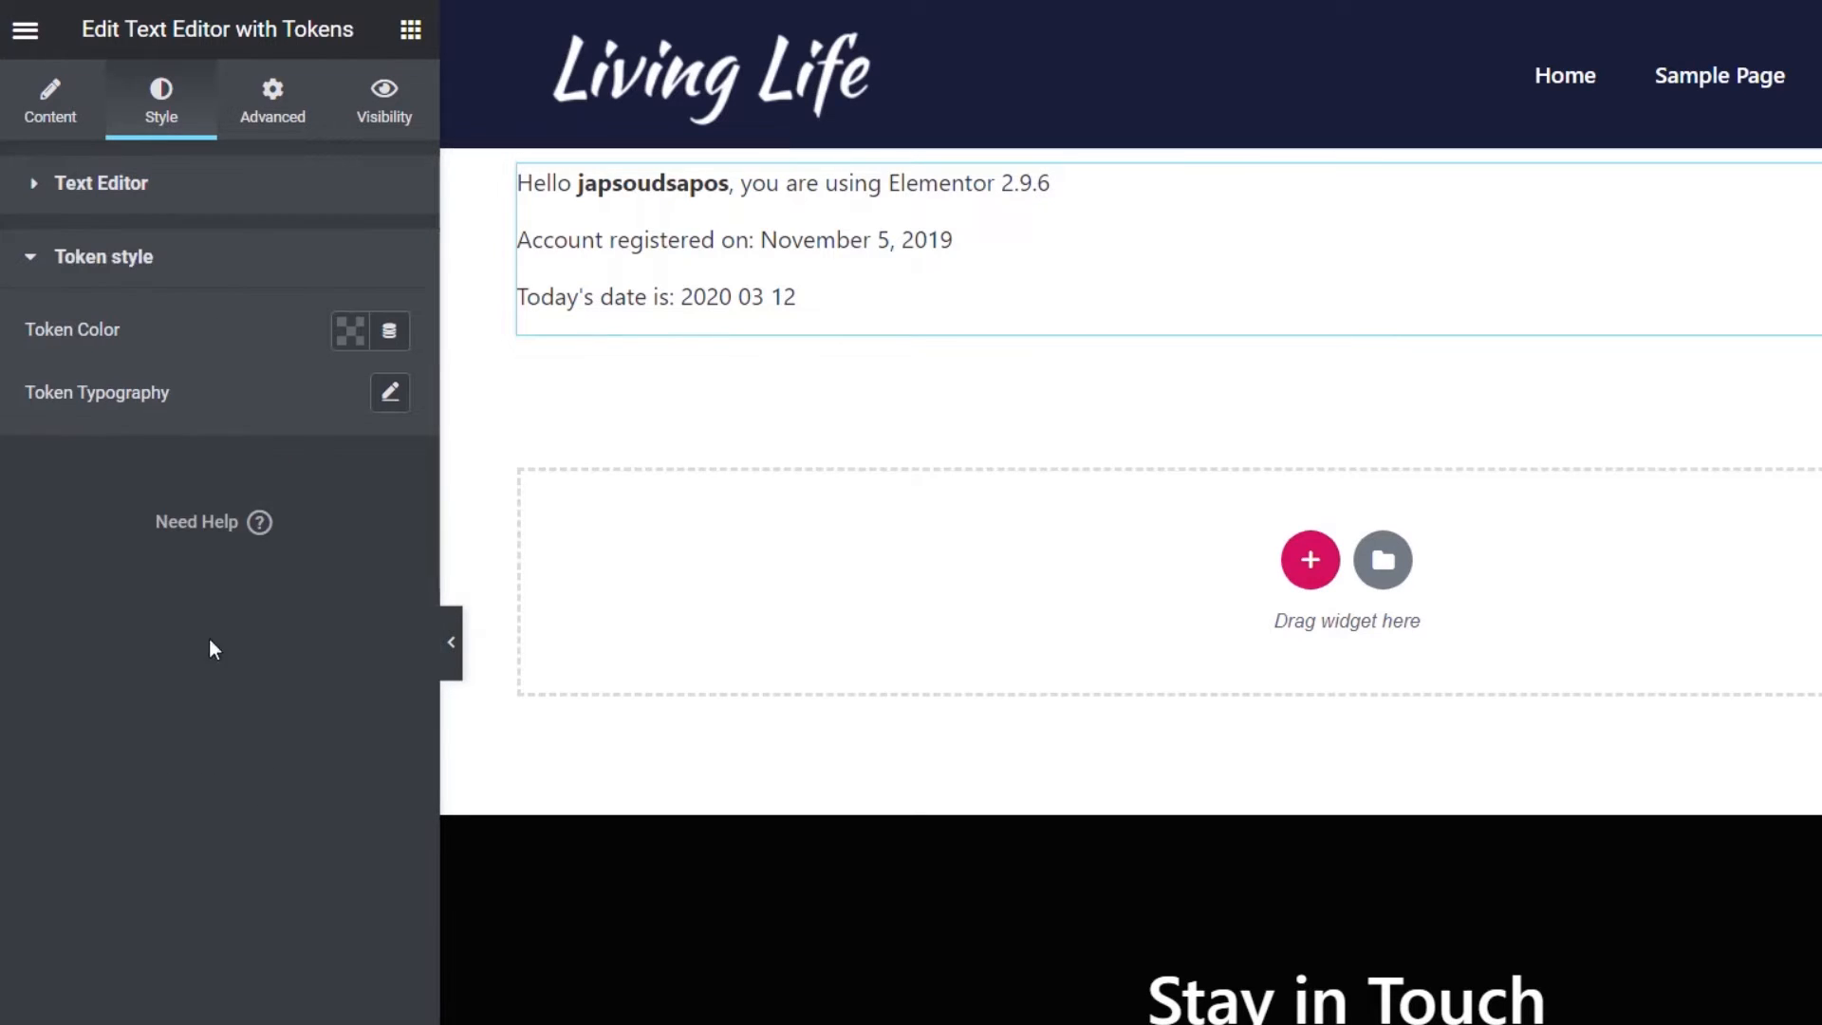
{"action": "left_click", "coordinate": [351, 333]}
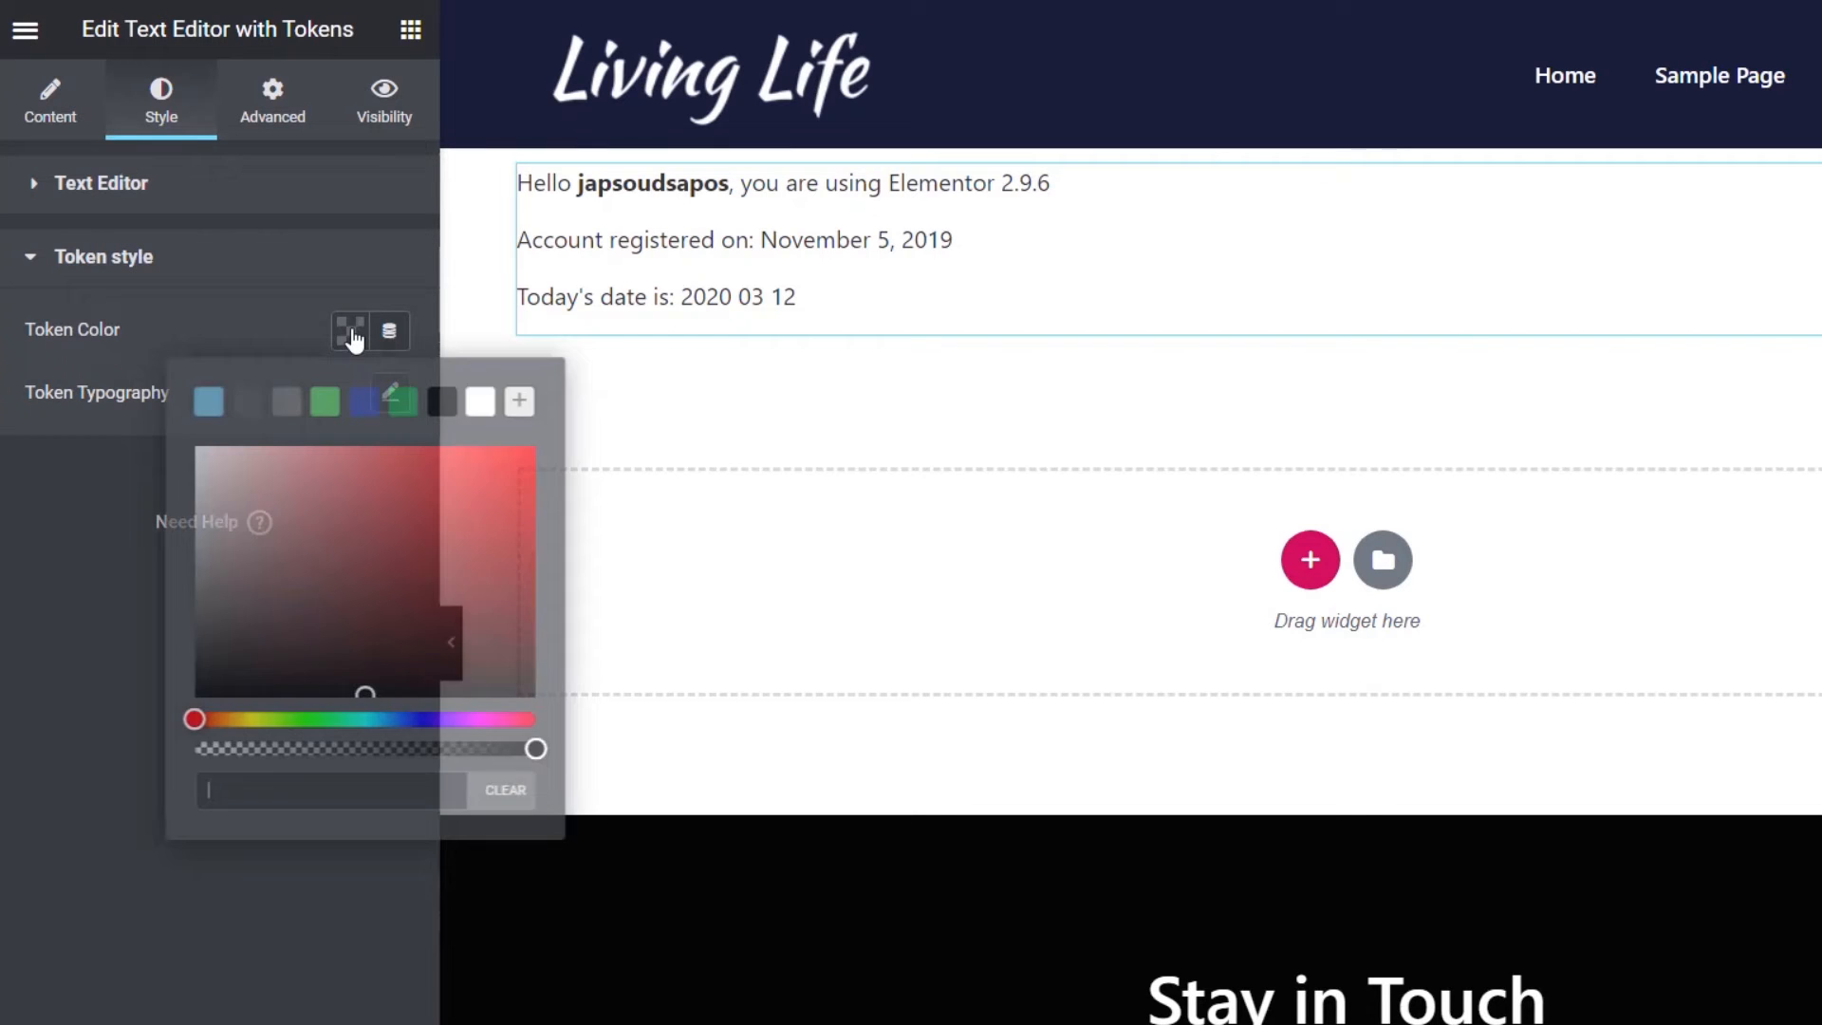
{"action": "left_click", "coordinate": [365, 403]}
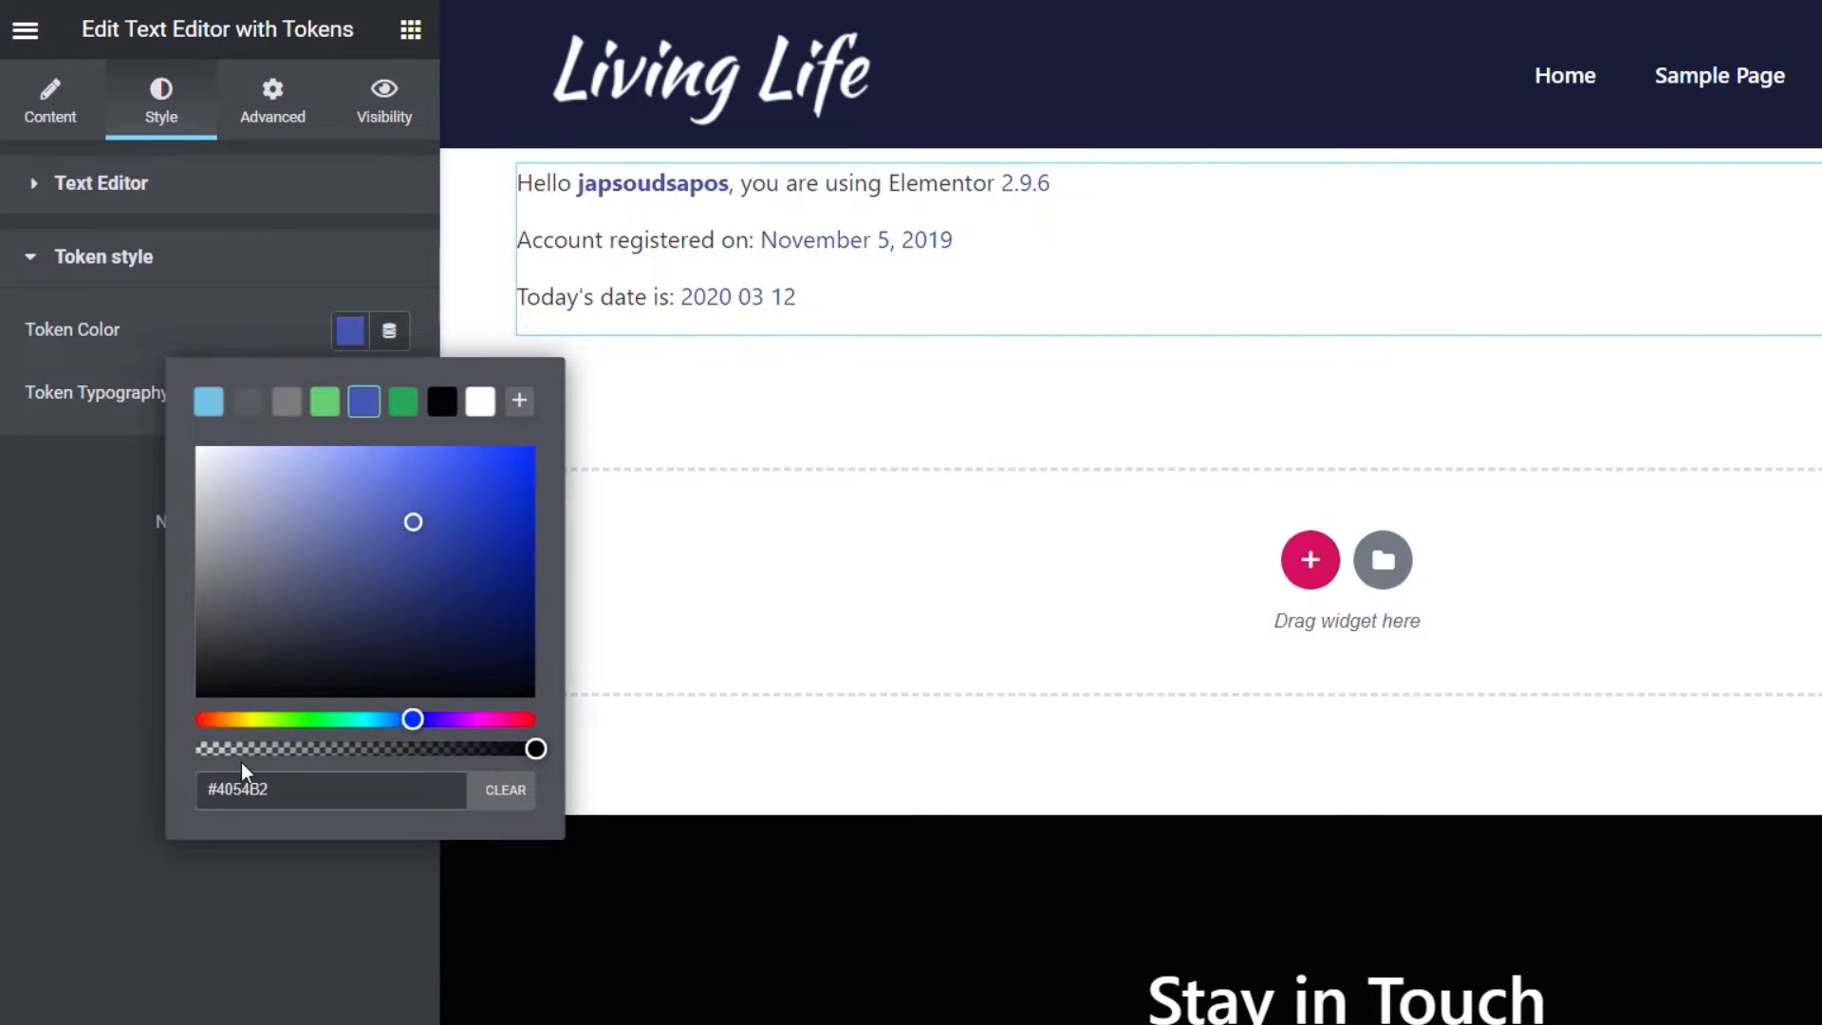
{"action": "left_click", "coordinate": [208, 718]}
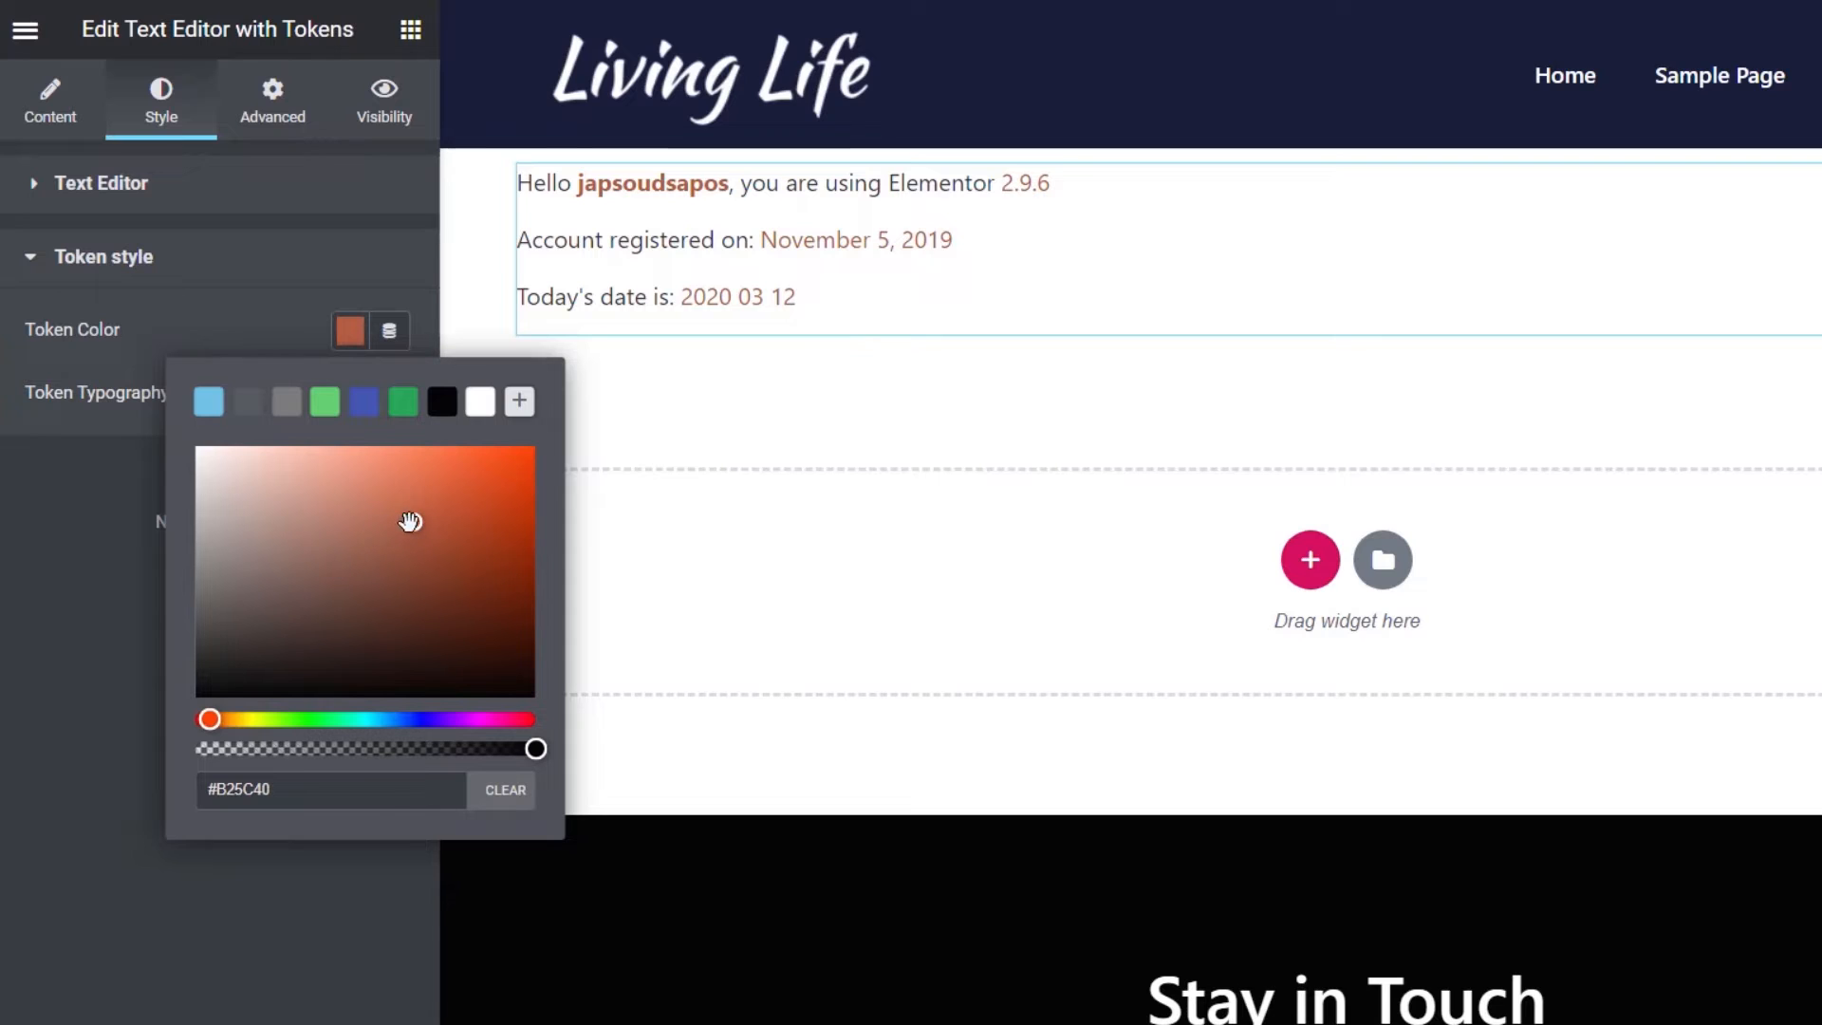
{"action": "left_click_drag", "start_coordinate": [226, 721], "coordinate": [195, 719]}
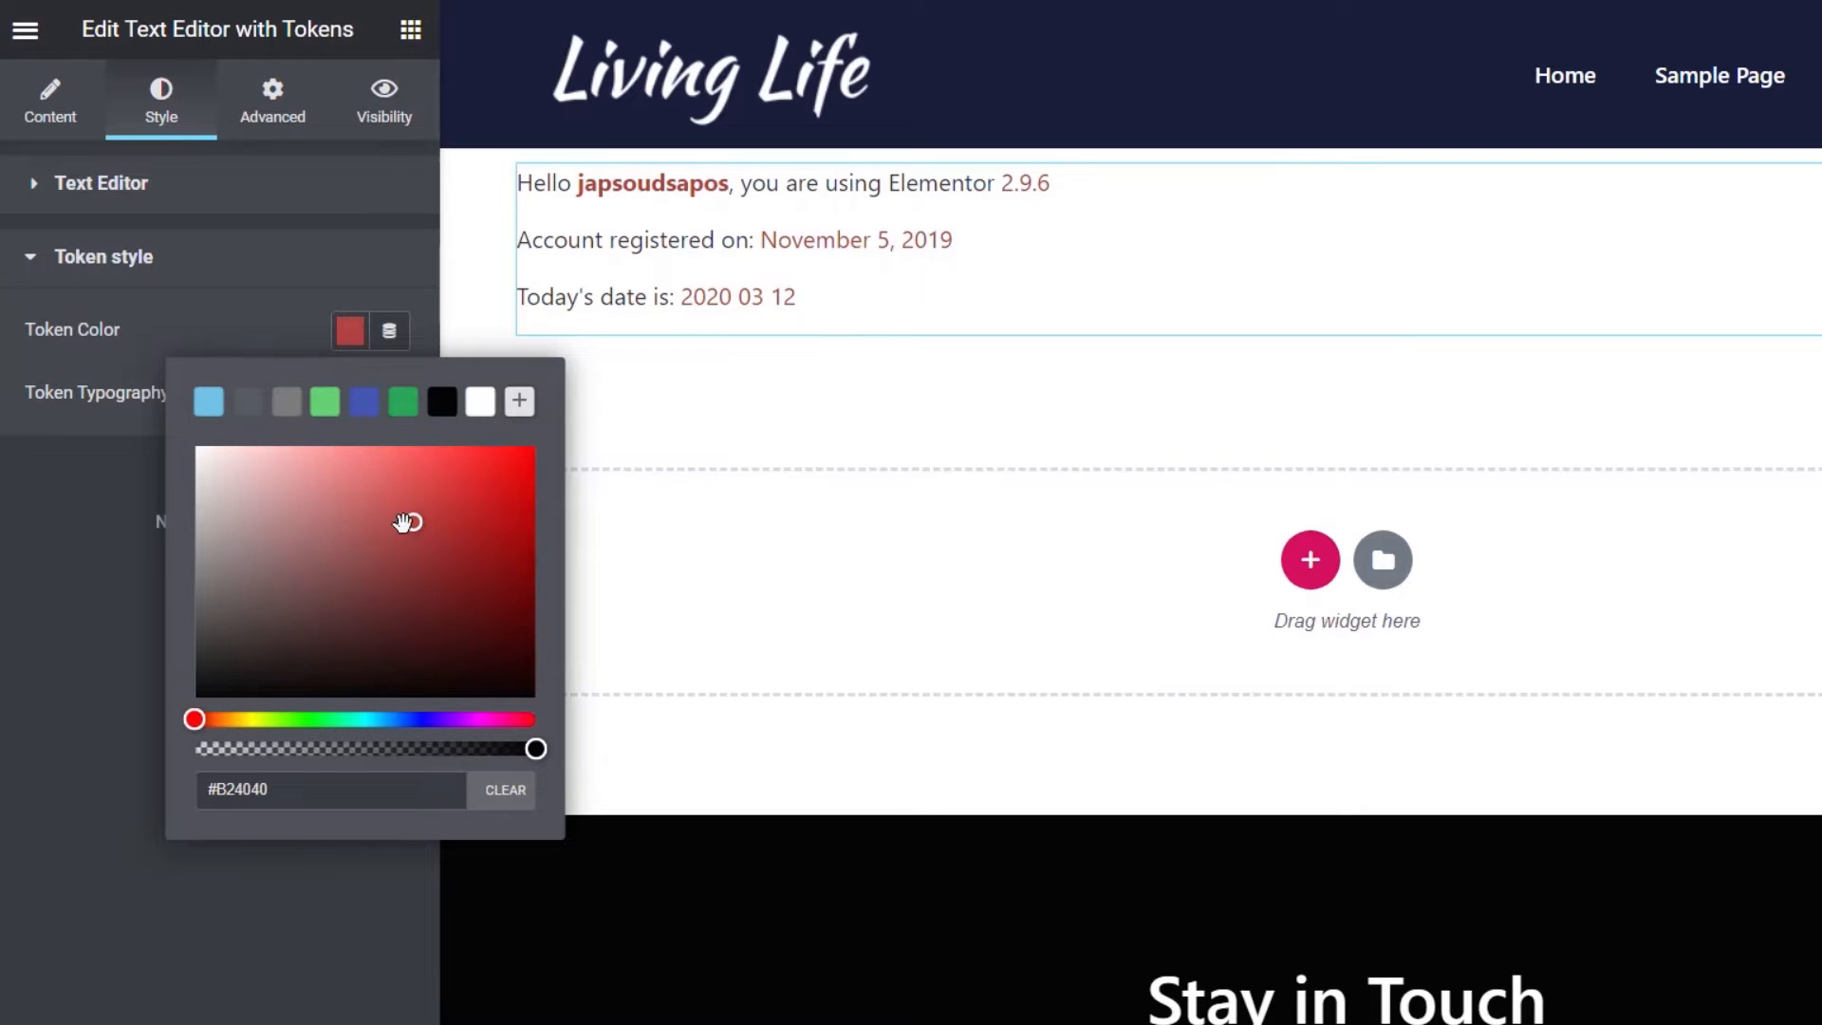
{"action": "left_click_drag", "start_coordinate": [413, 522], "coordinate": [487, 472]}
{"action": "left_click", "coordinate": [59, 584]}
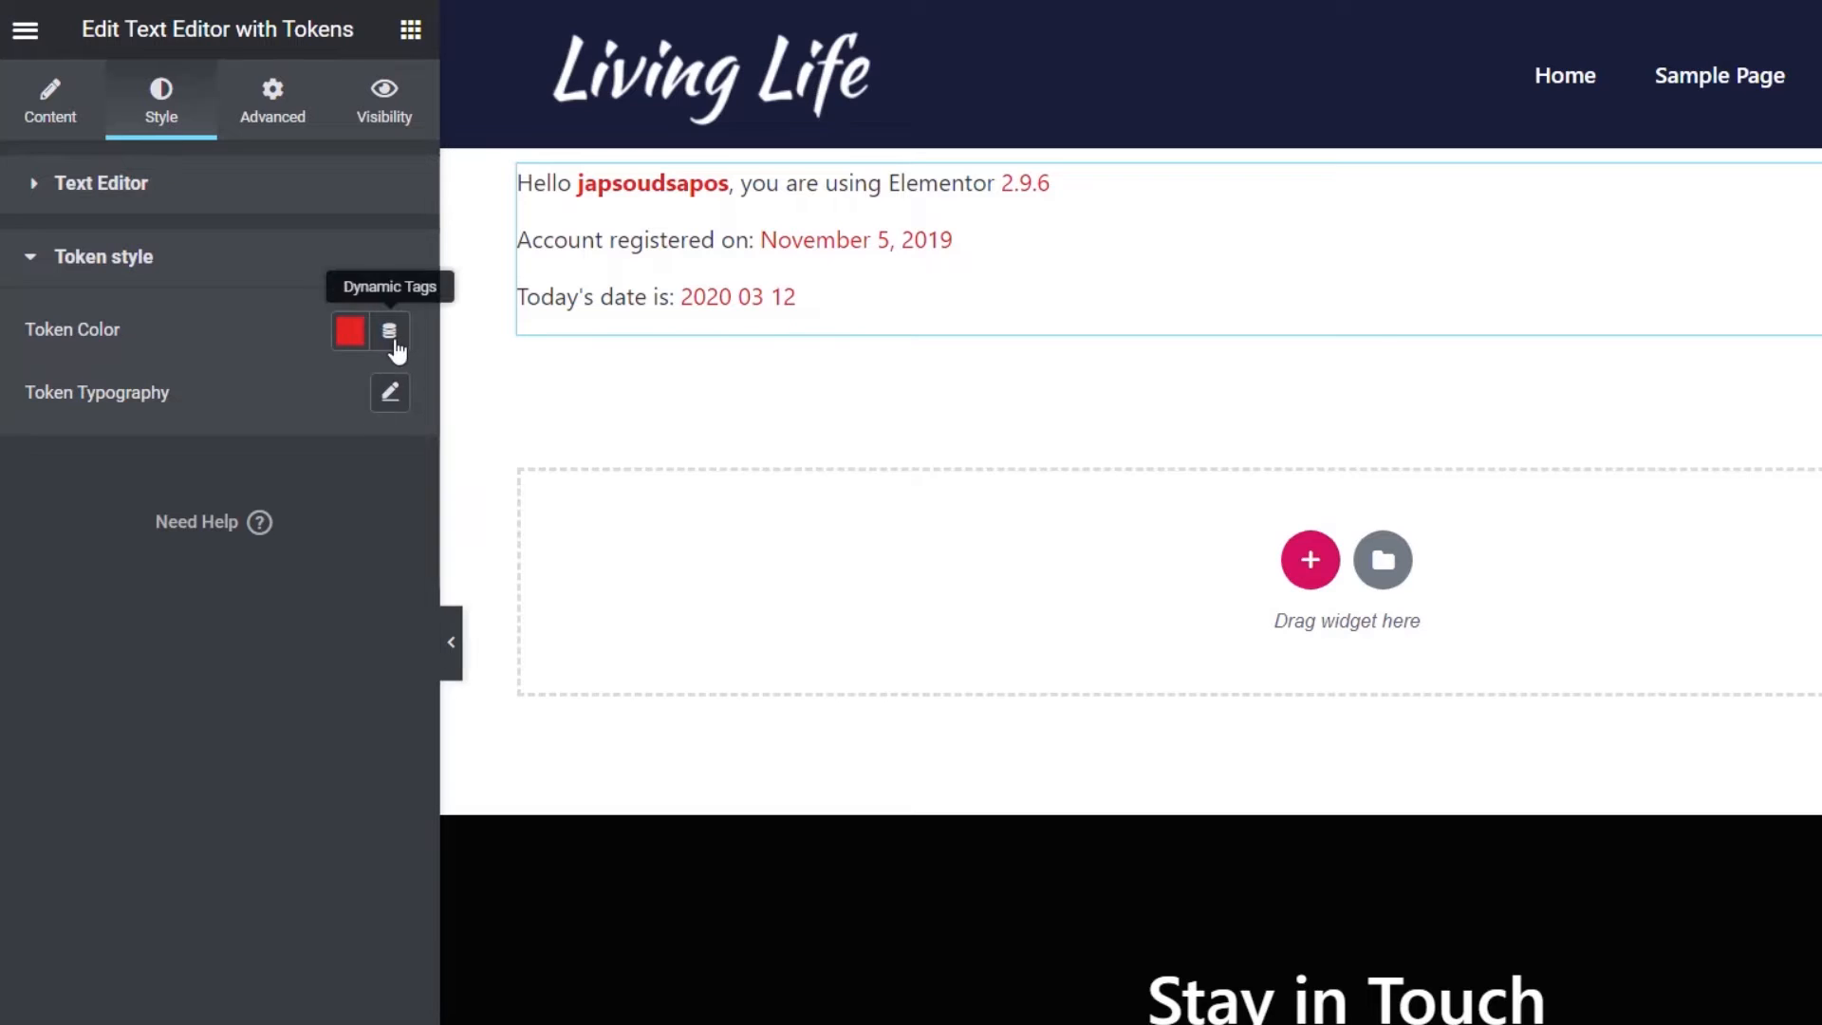
- Set the token typography weight to 700 and return to the widget's content settings
{"action": "left_click", "coordinate": [390, 397]}
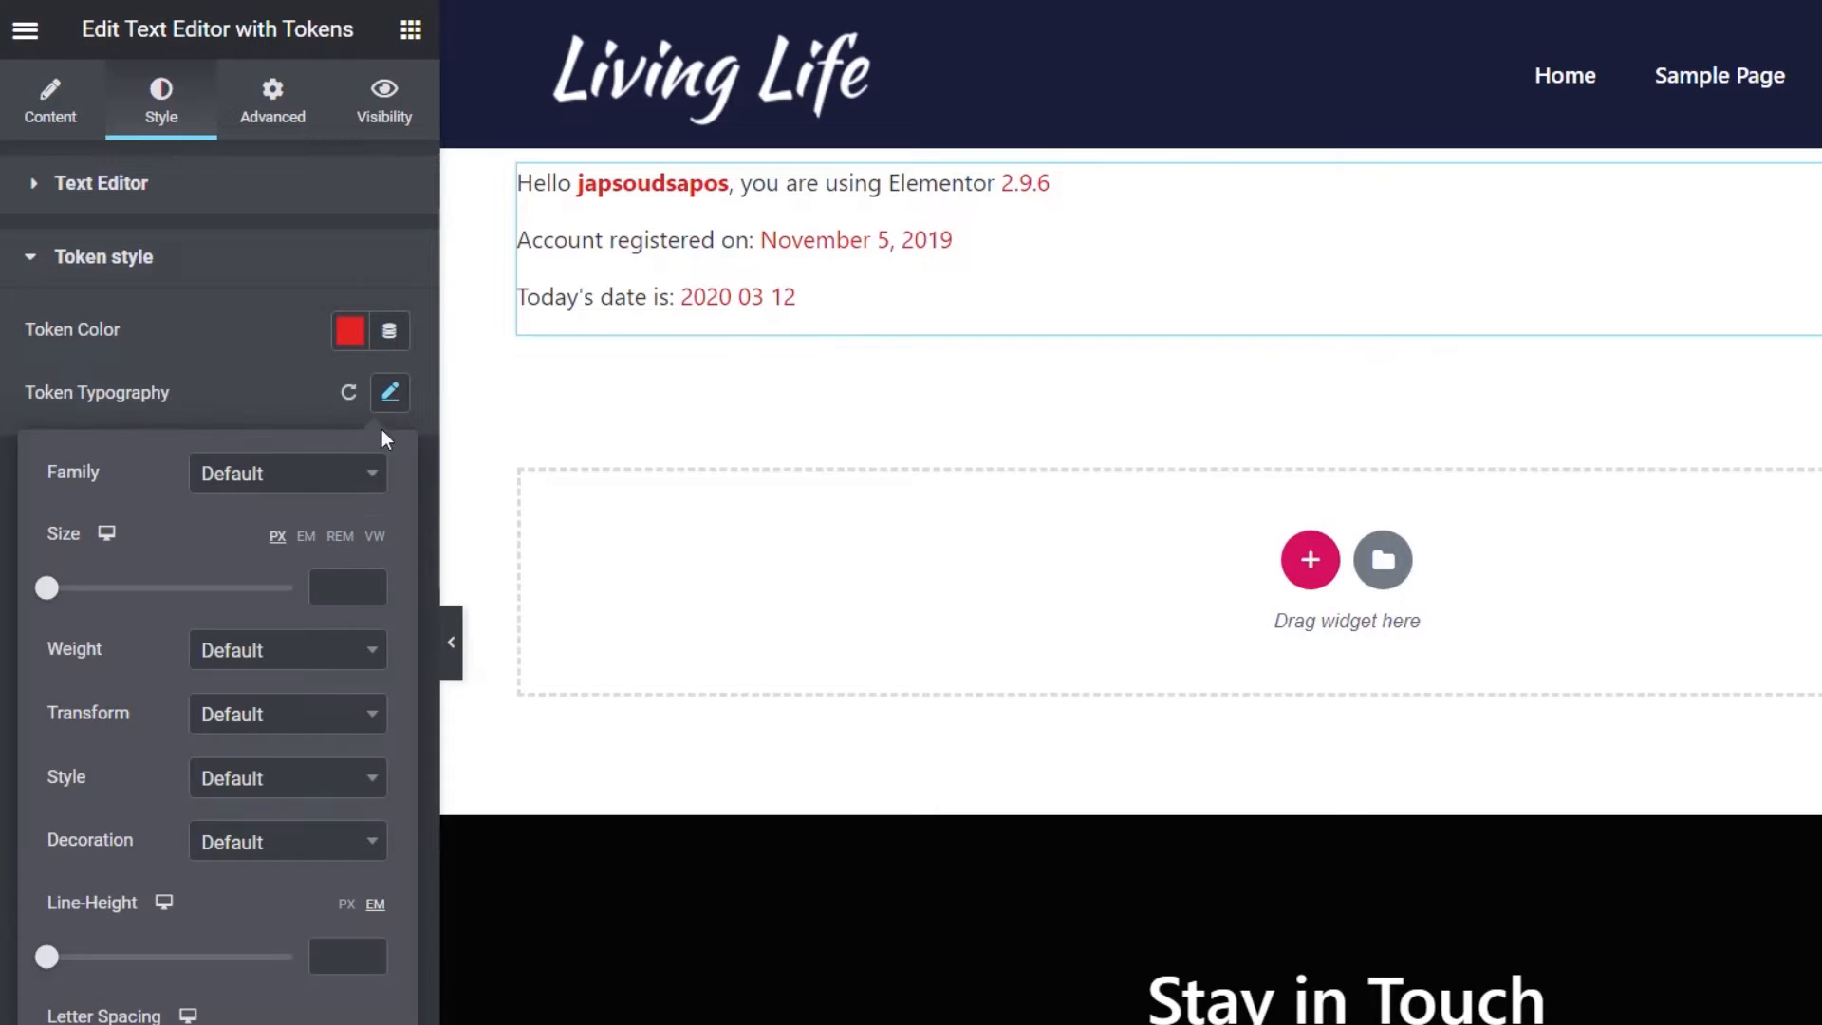
{"action": "left_click", "coordinate": [324, 651]}
{"action": "left_click", "coordinate": [248, 810]}
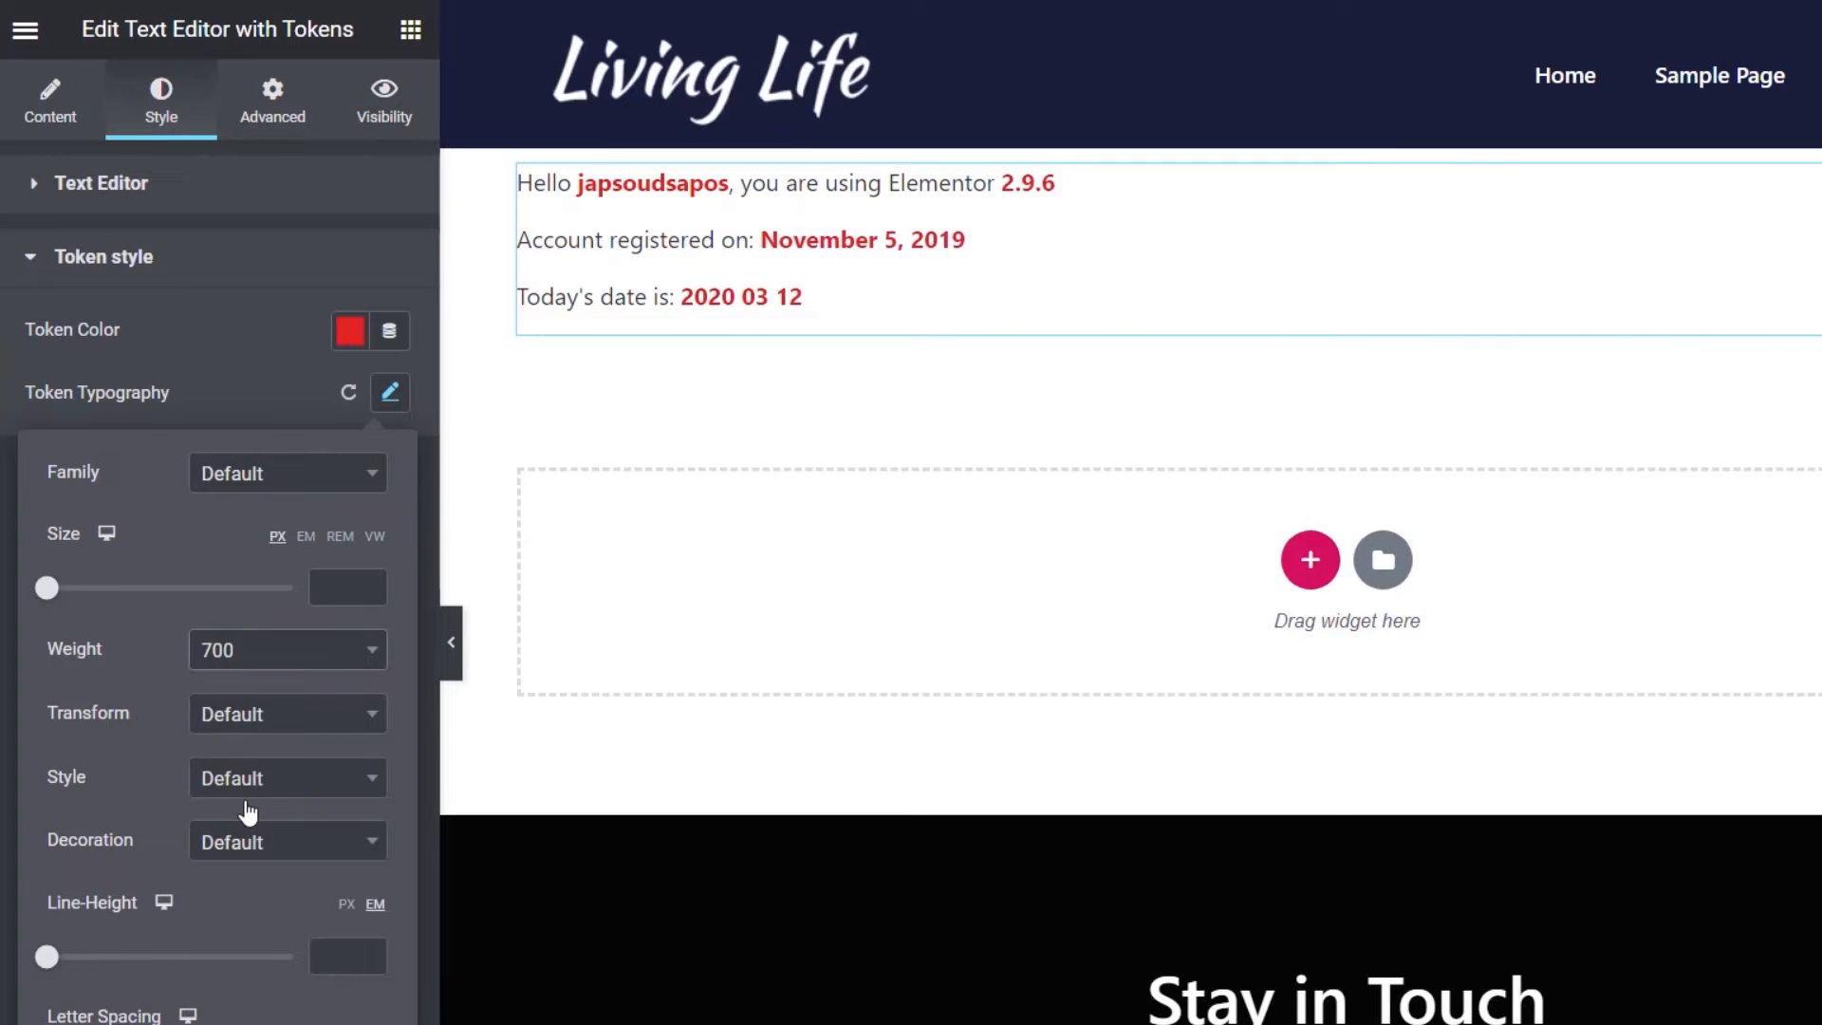
{"action": "left_click", "coordinate": [391, 393]}
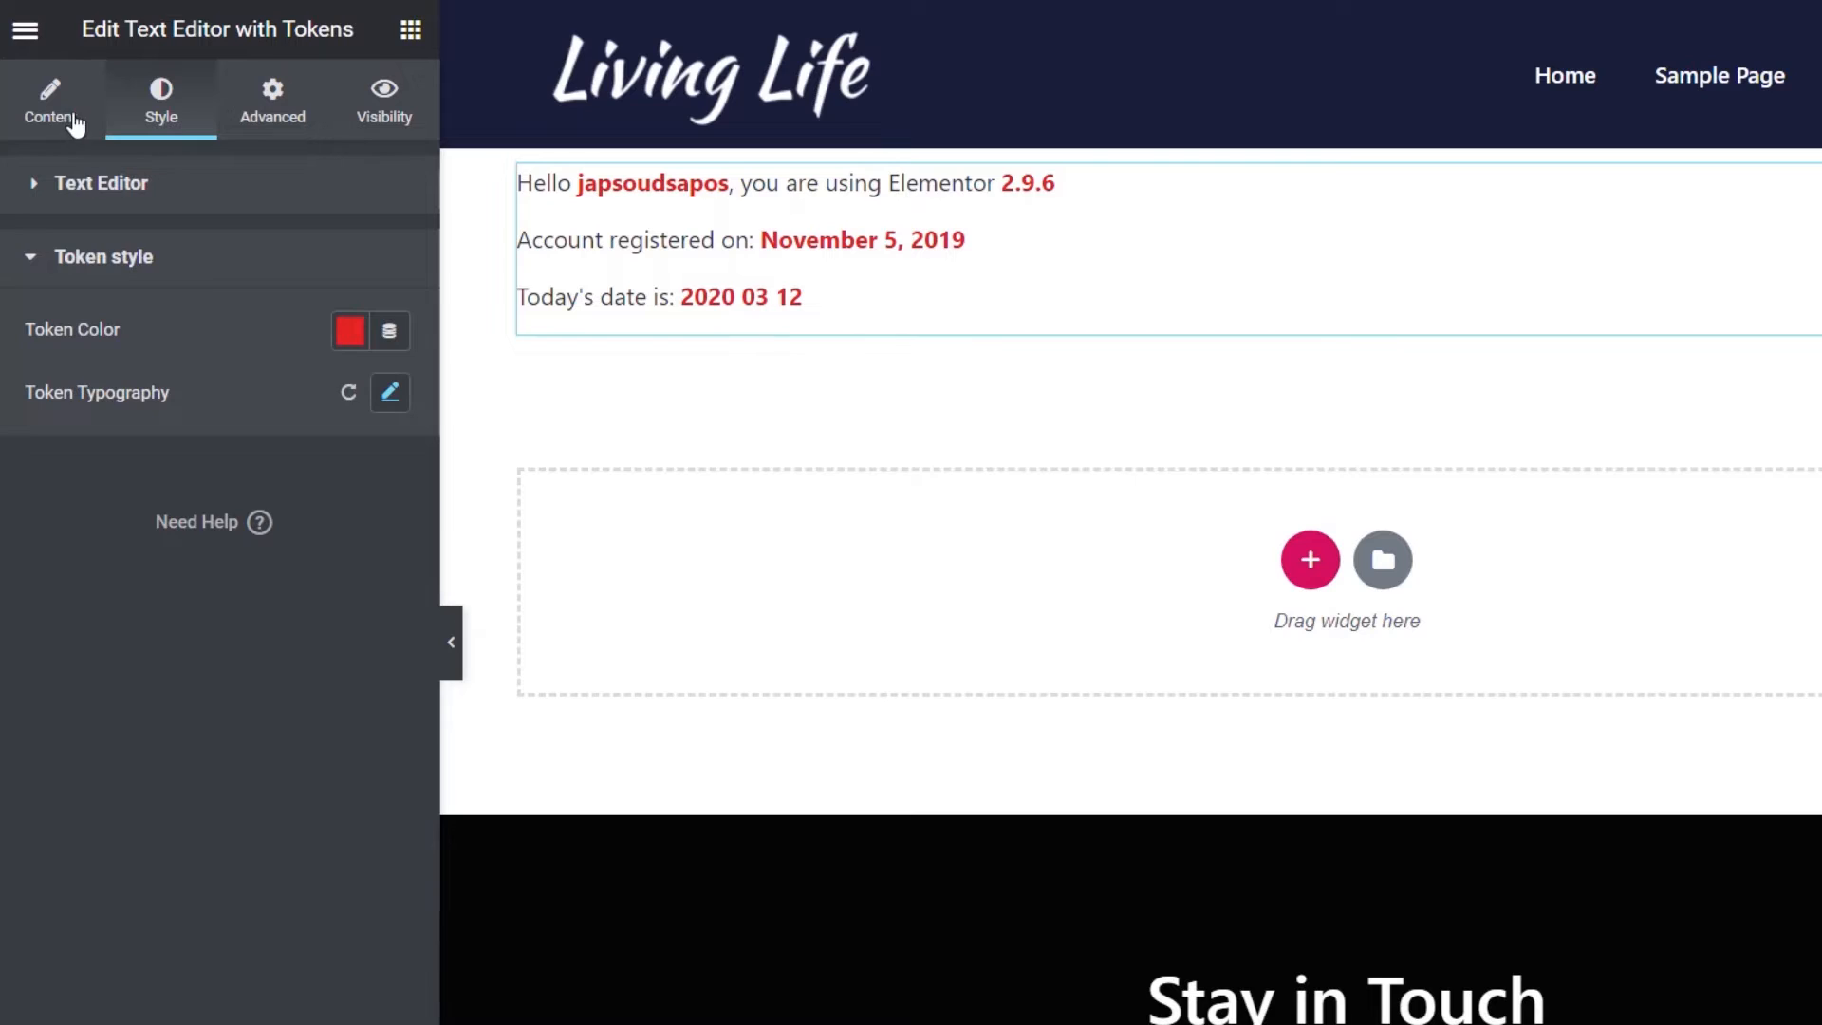
{"action": "left_click", "coordinate": [64, 116]}
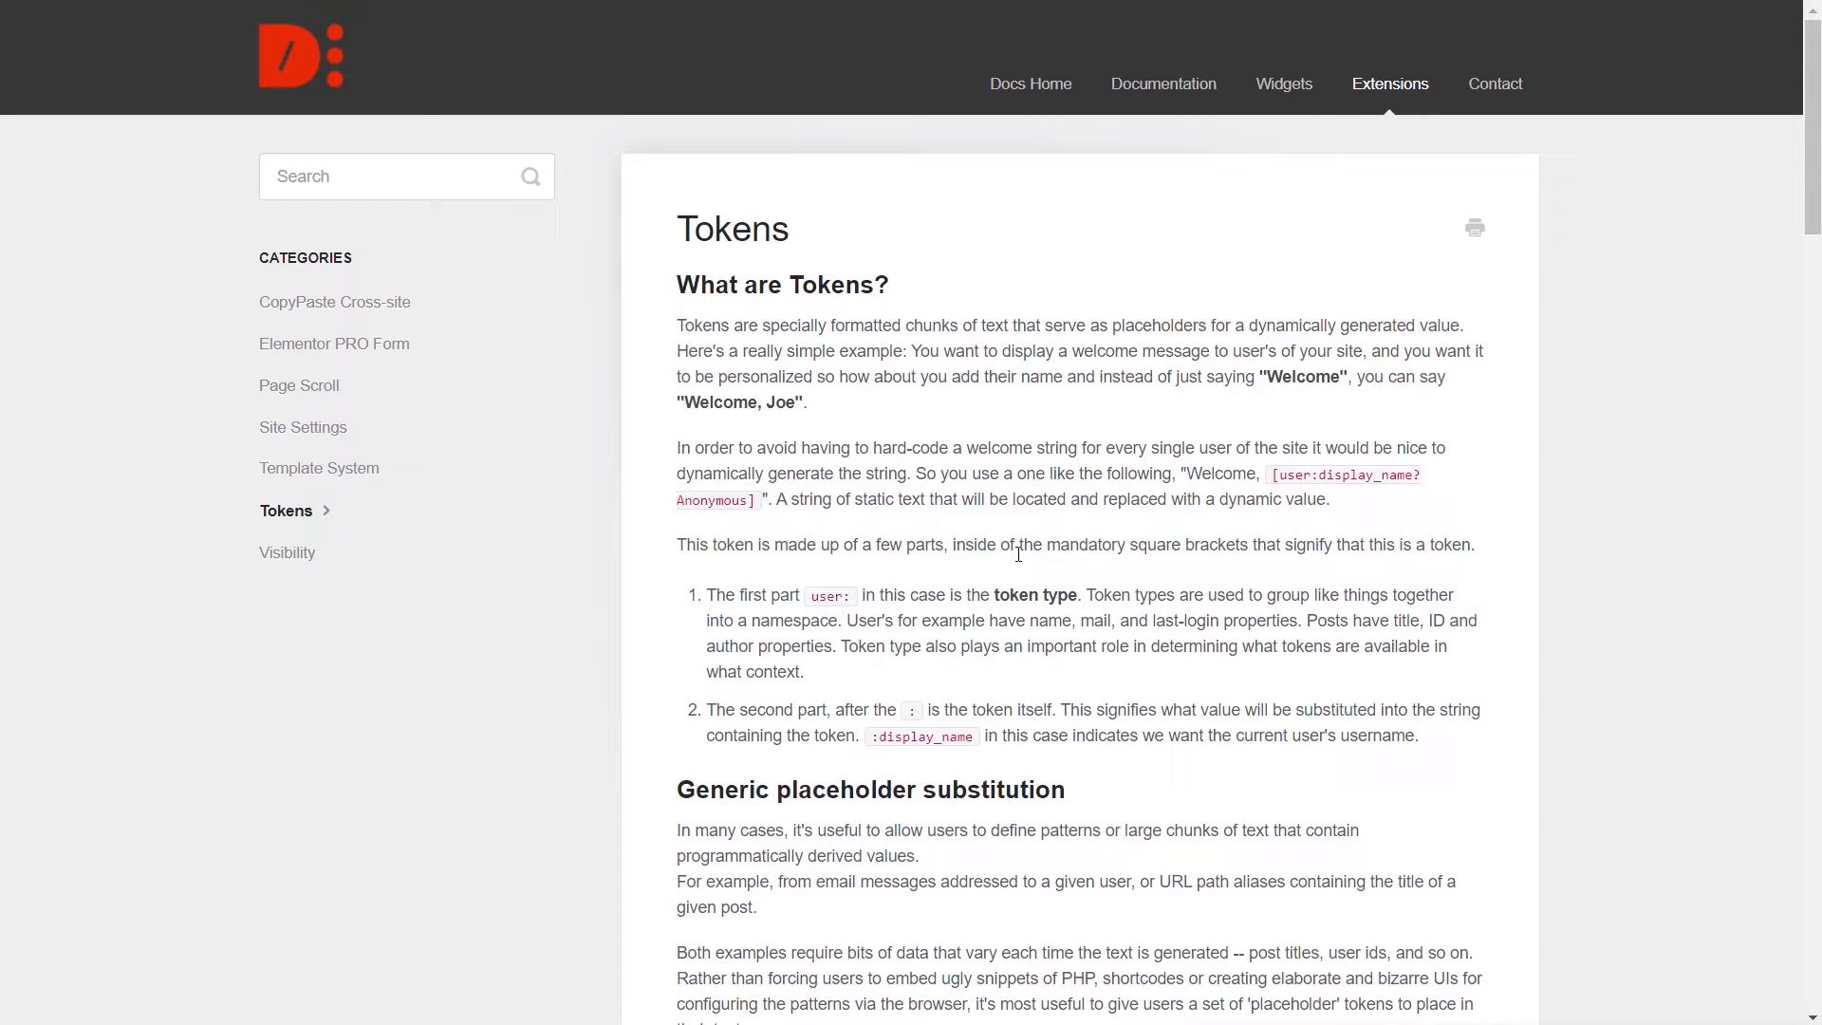
- Read the Tokens documentation through accessible data objects, the shortcode composition and the Post examples
{"action": "scroll", "coordinate": [1019, 553], "scroll_direction": "down", "scroll_amount": 5}
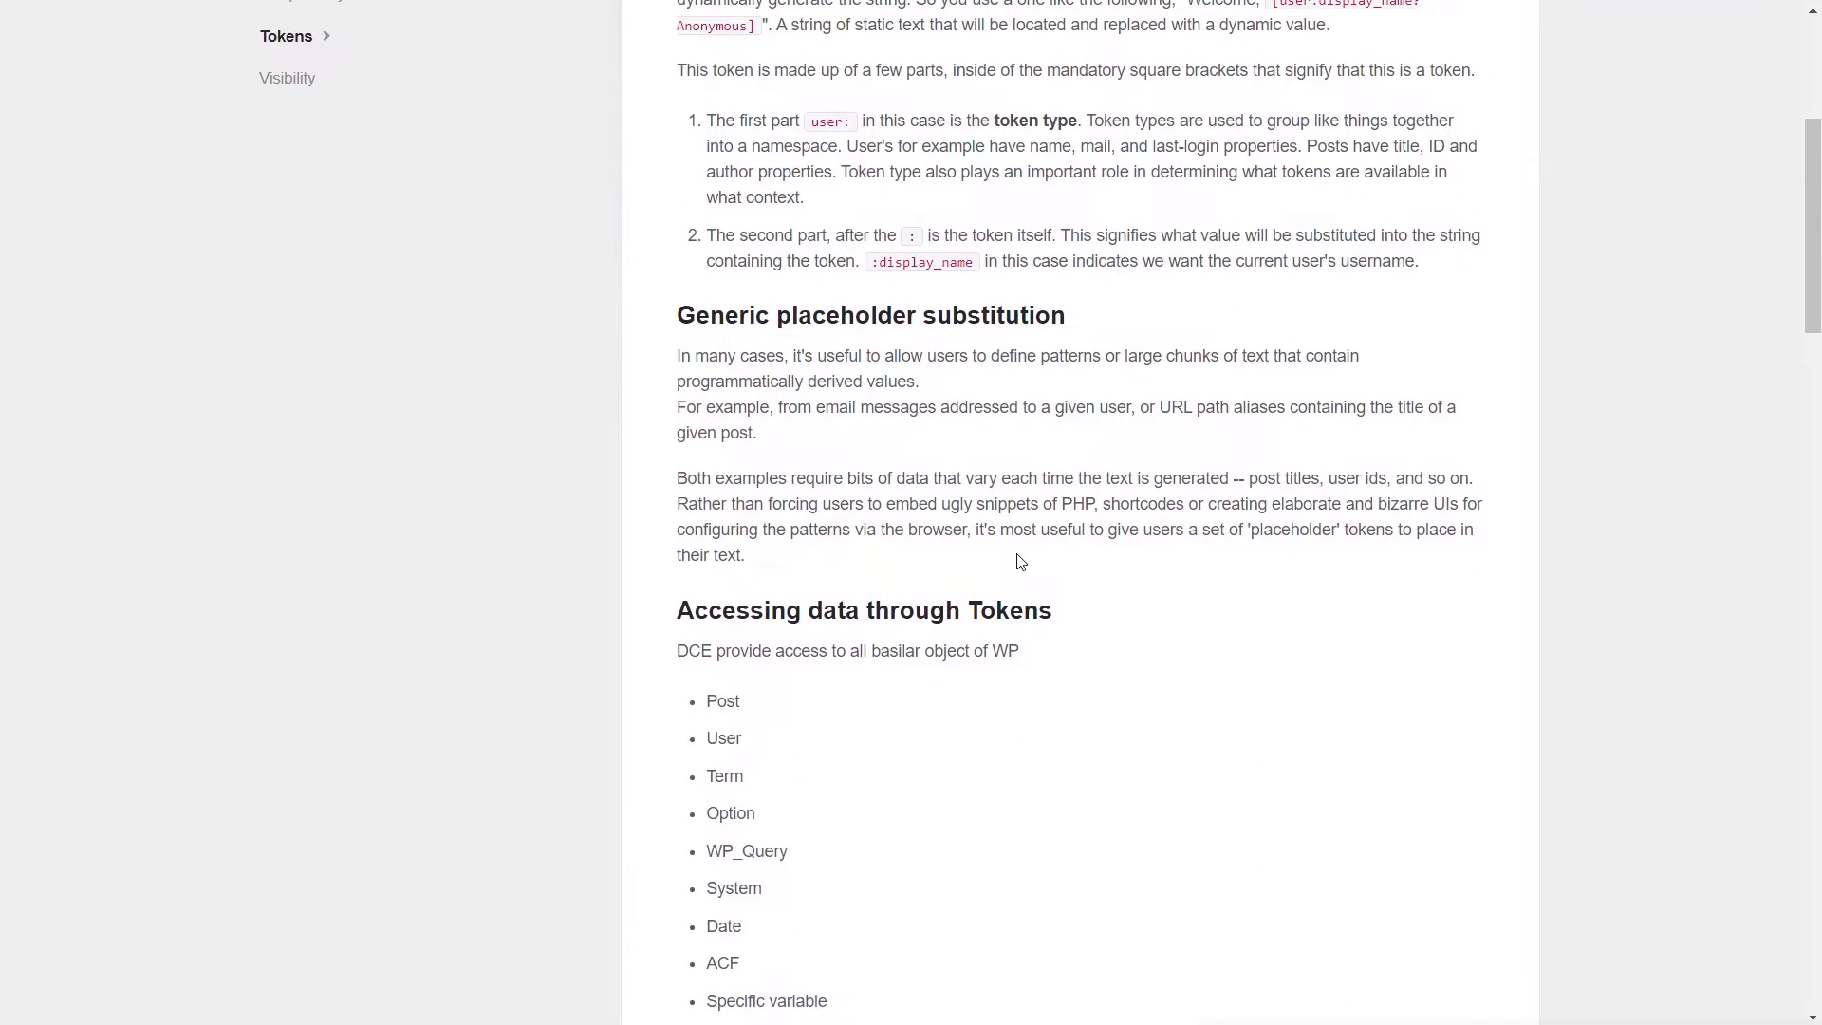
{"action": "scroll", "coordinate": [1147, 594], "scroll_direction": "down", "scroll_amount": 4}
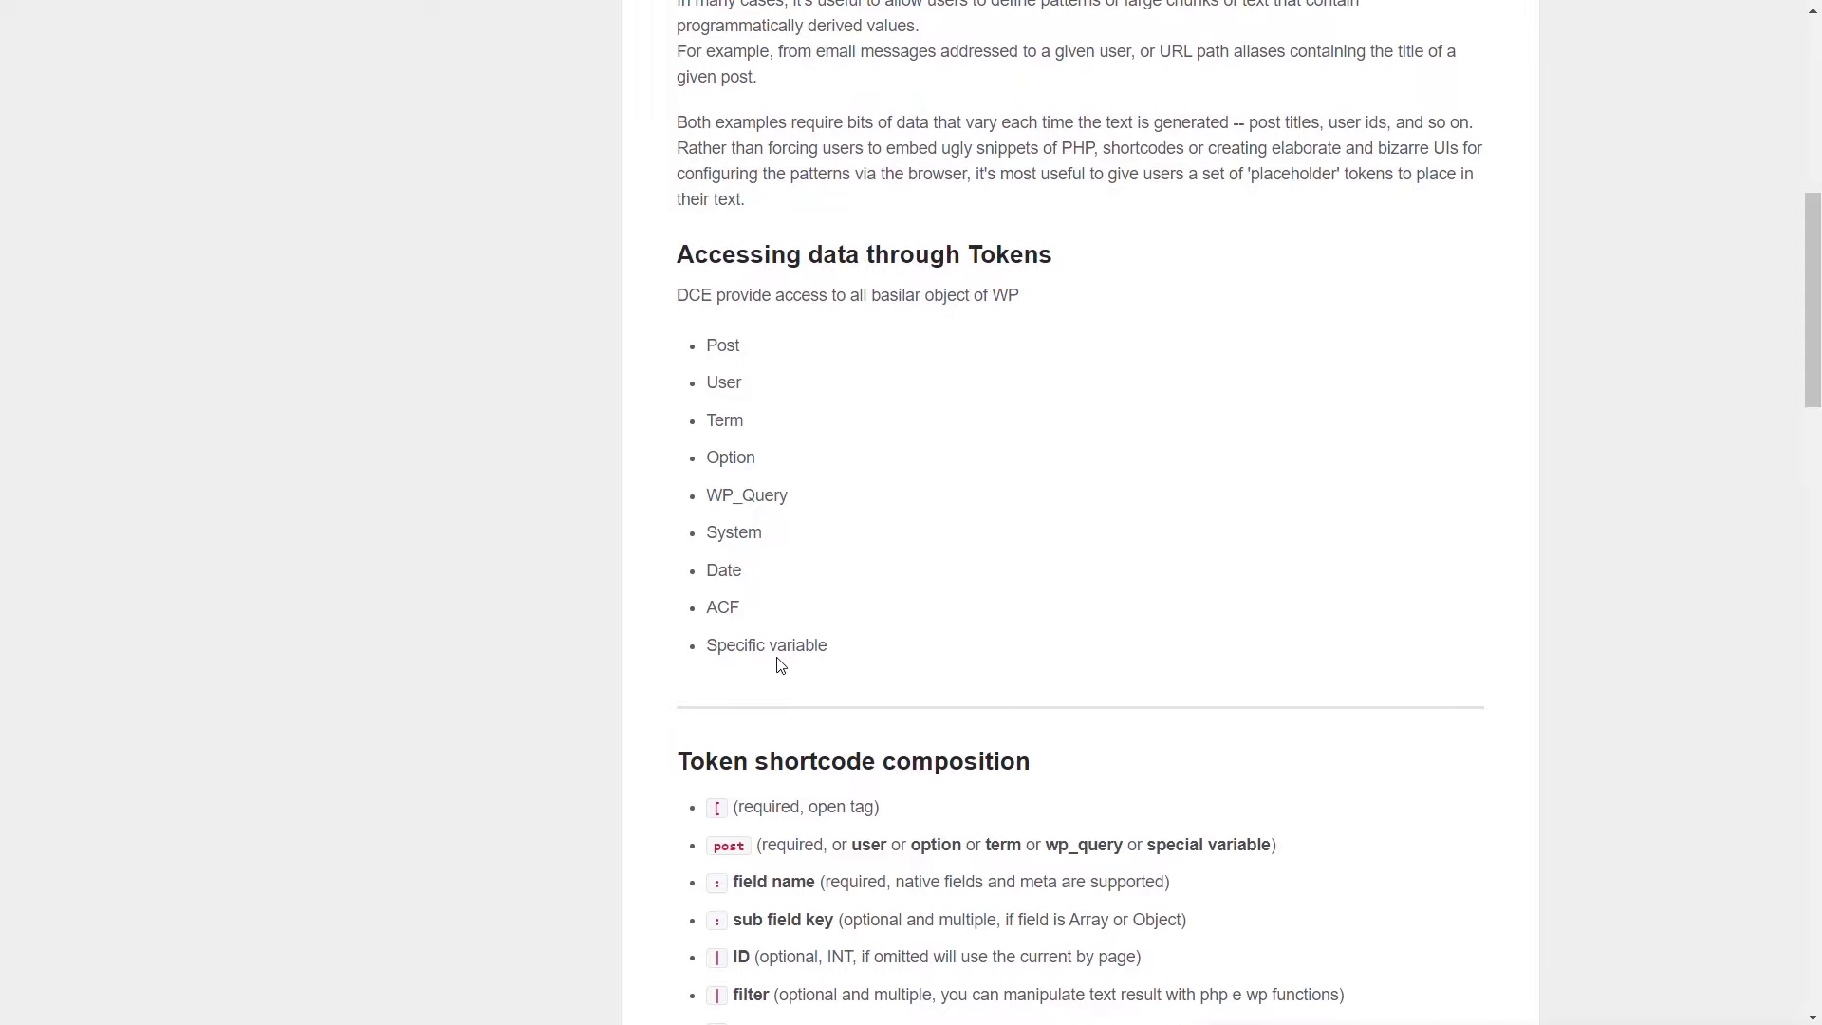
{"action": "scroll", "coordinate": [801, 577], "scroll_direction": "down", "scroll_amount": 5}
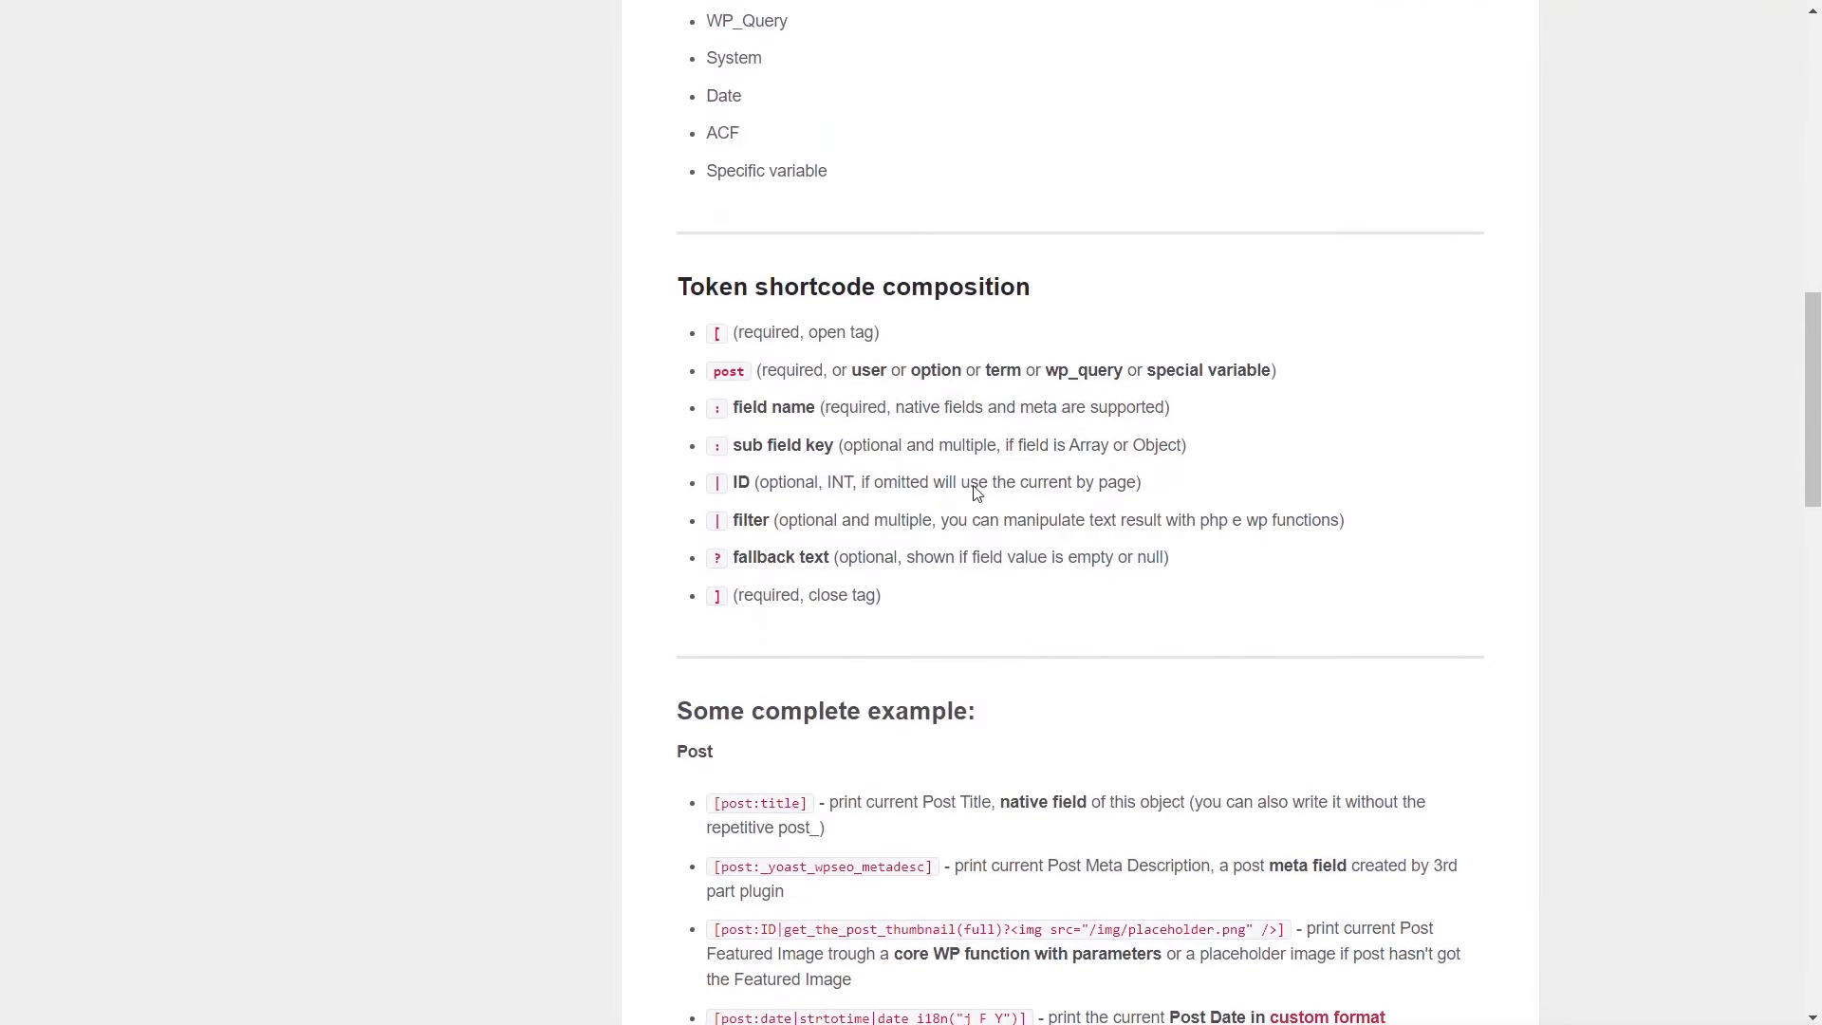
- Read further through the complete token examples in the Tokens documentation
{"action": "scroll", "coordinate": [964, 513], "scroll_direction": "down", "scroll_amount": 4}
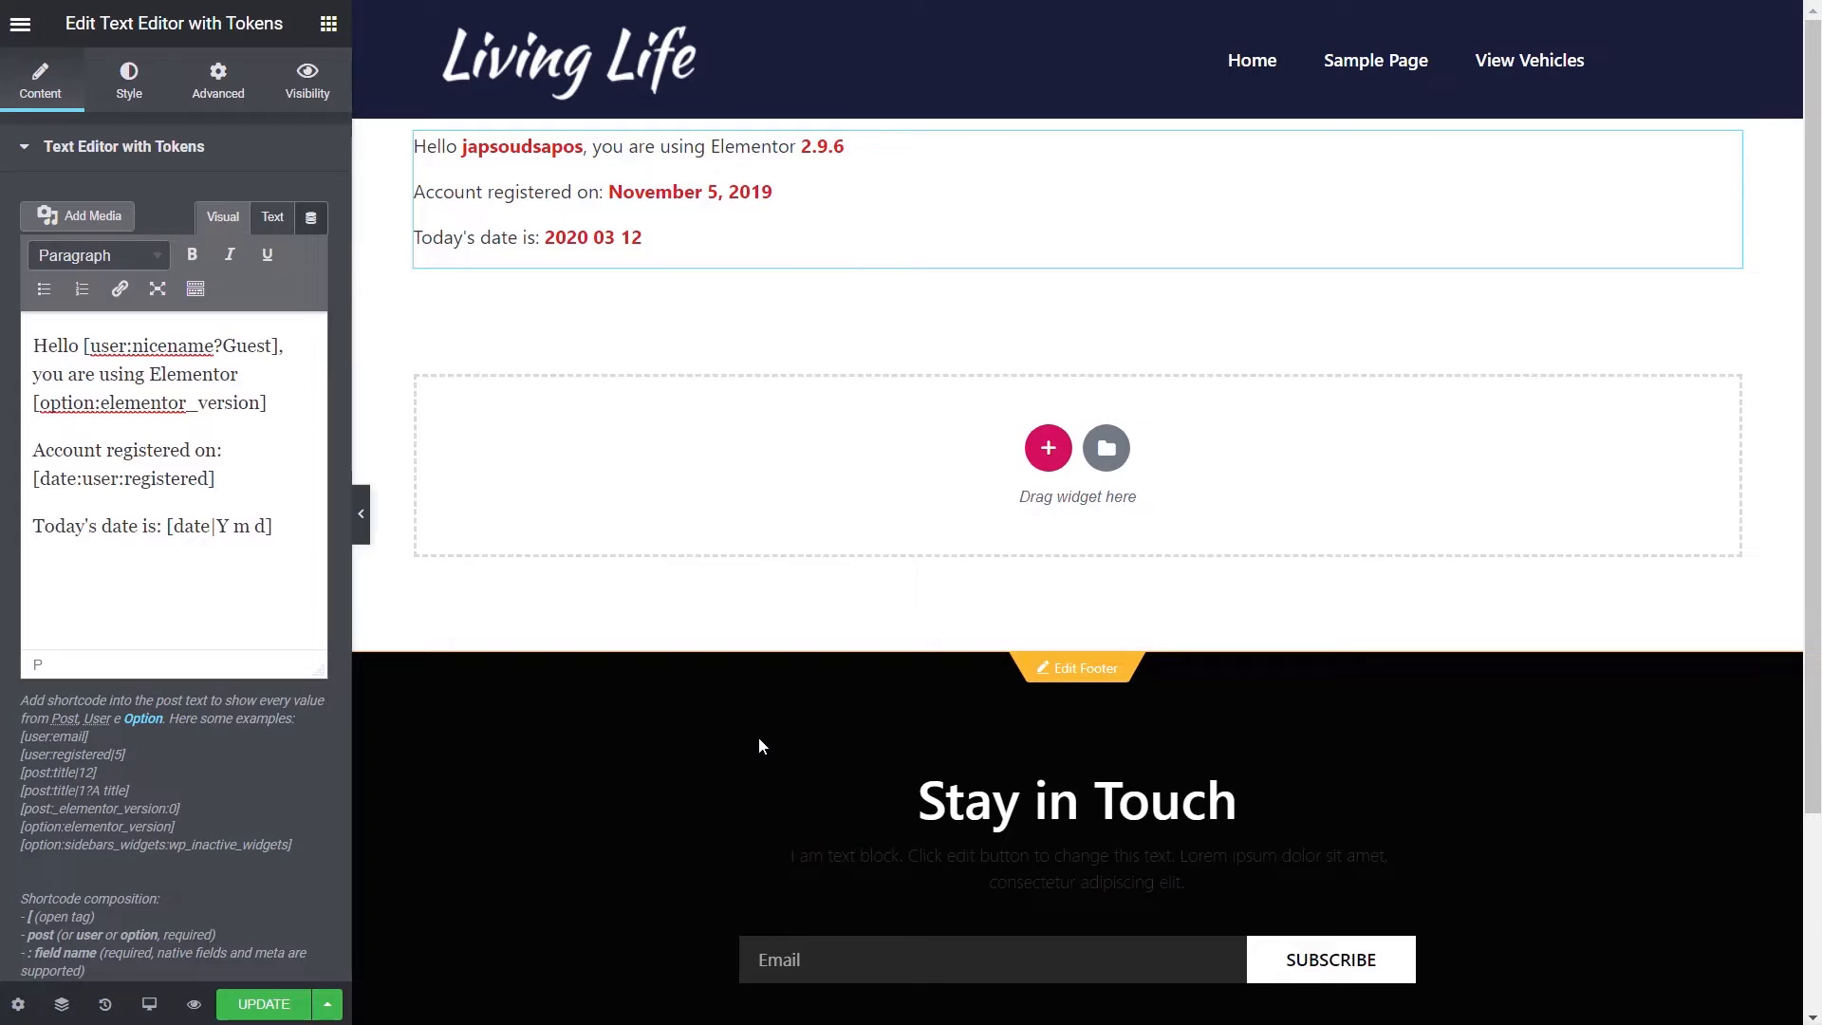
- Add a Form widget to the page directly below the token text
{"action": "left_click", "coordinate": [323, 28]}
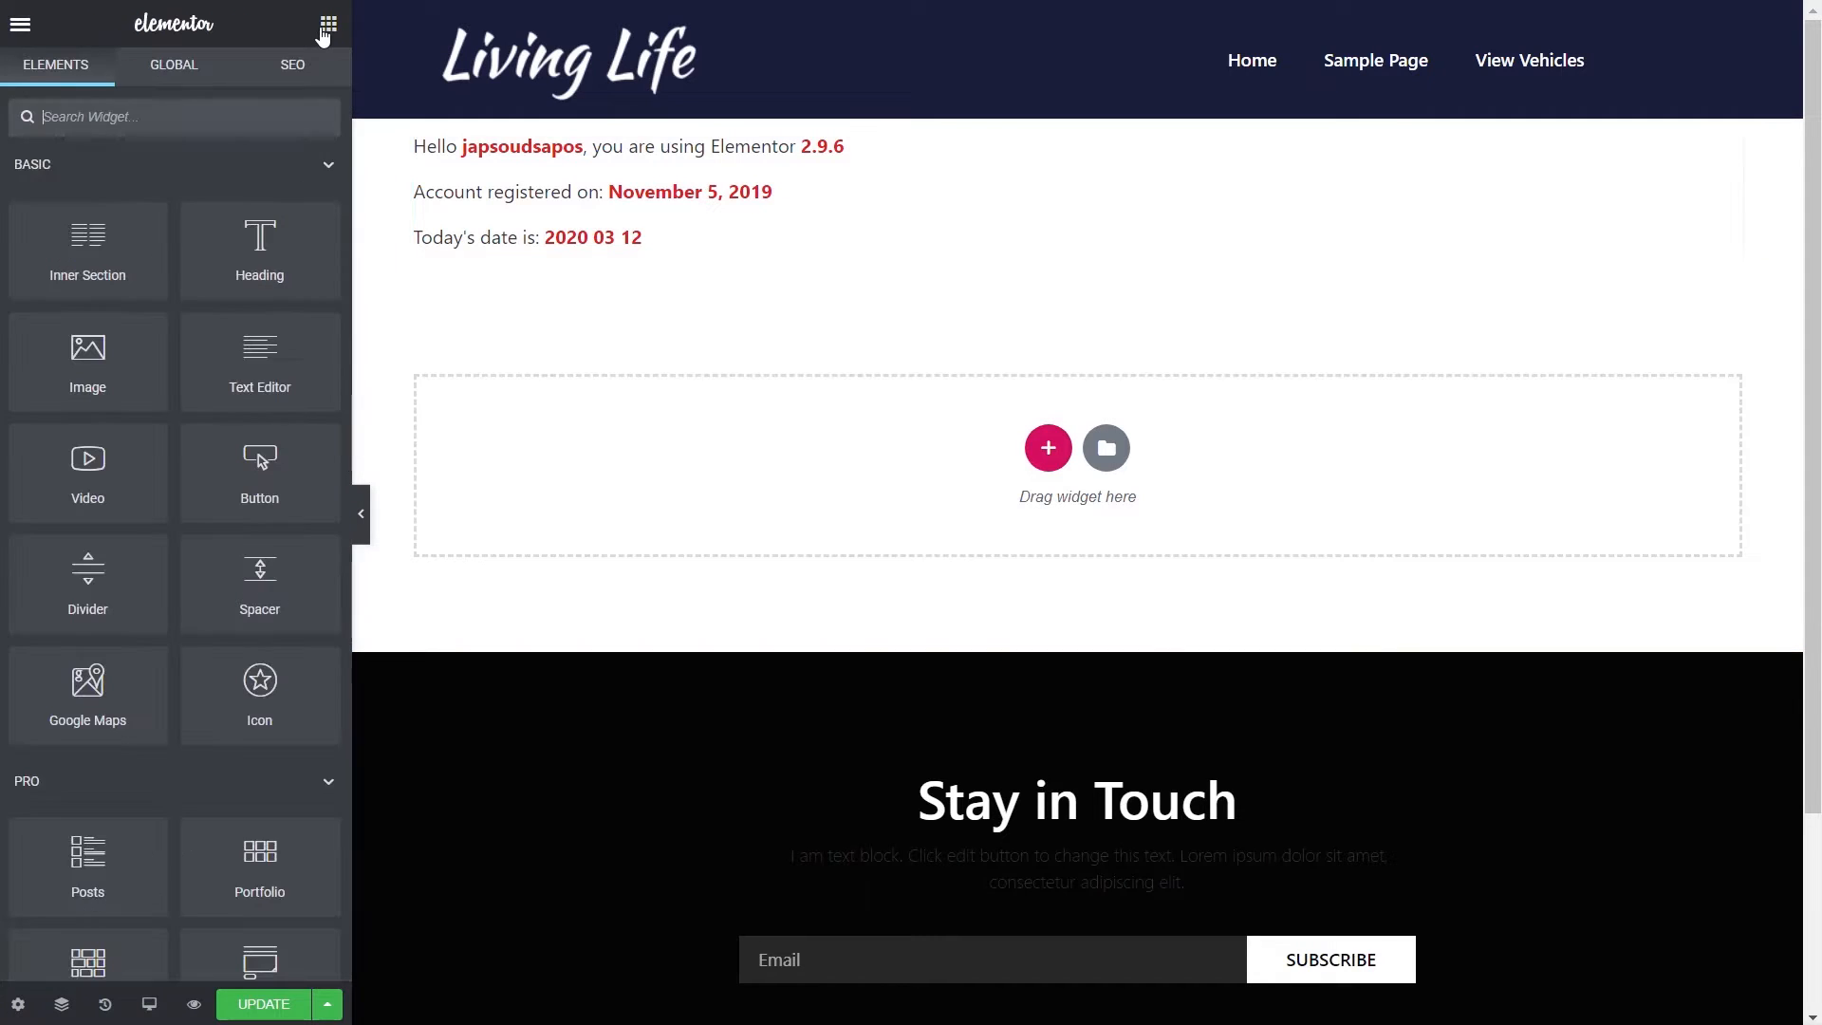
{"action": "scroll", "coordinate": [211, 765], "scroll_direction": "down", "scroll_amount": 3}
{"action": "left_click_drag", "start_coordinate": [260, 676], "coordinate": [570, 499]}
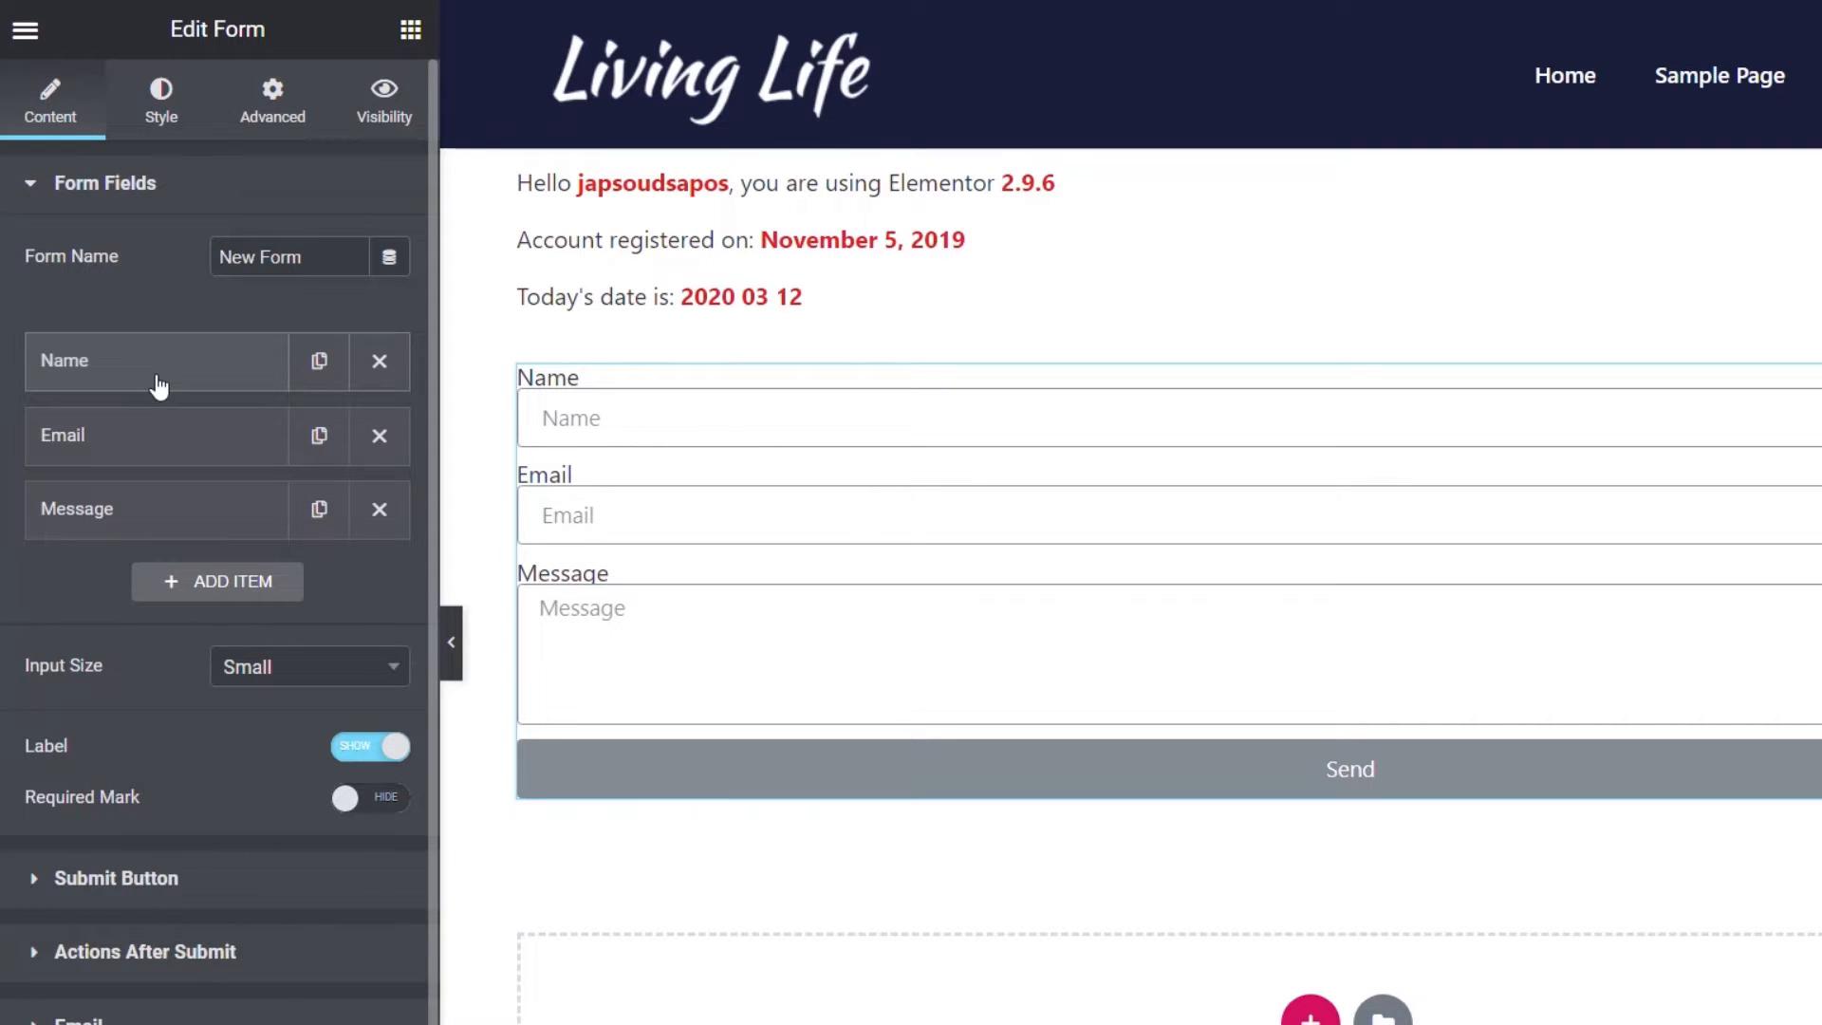
- Expand the form's Name field and examine which of its content and advanced settings accept dynamic tags
{"action": "left_click", "coordinate": [159, 379]}
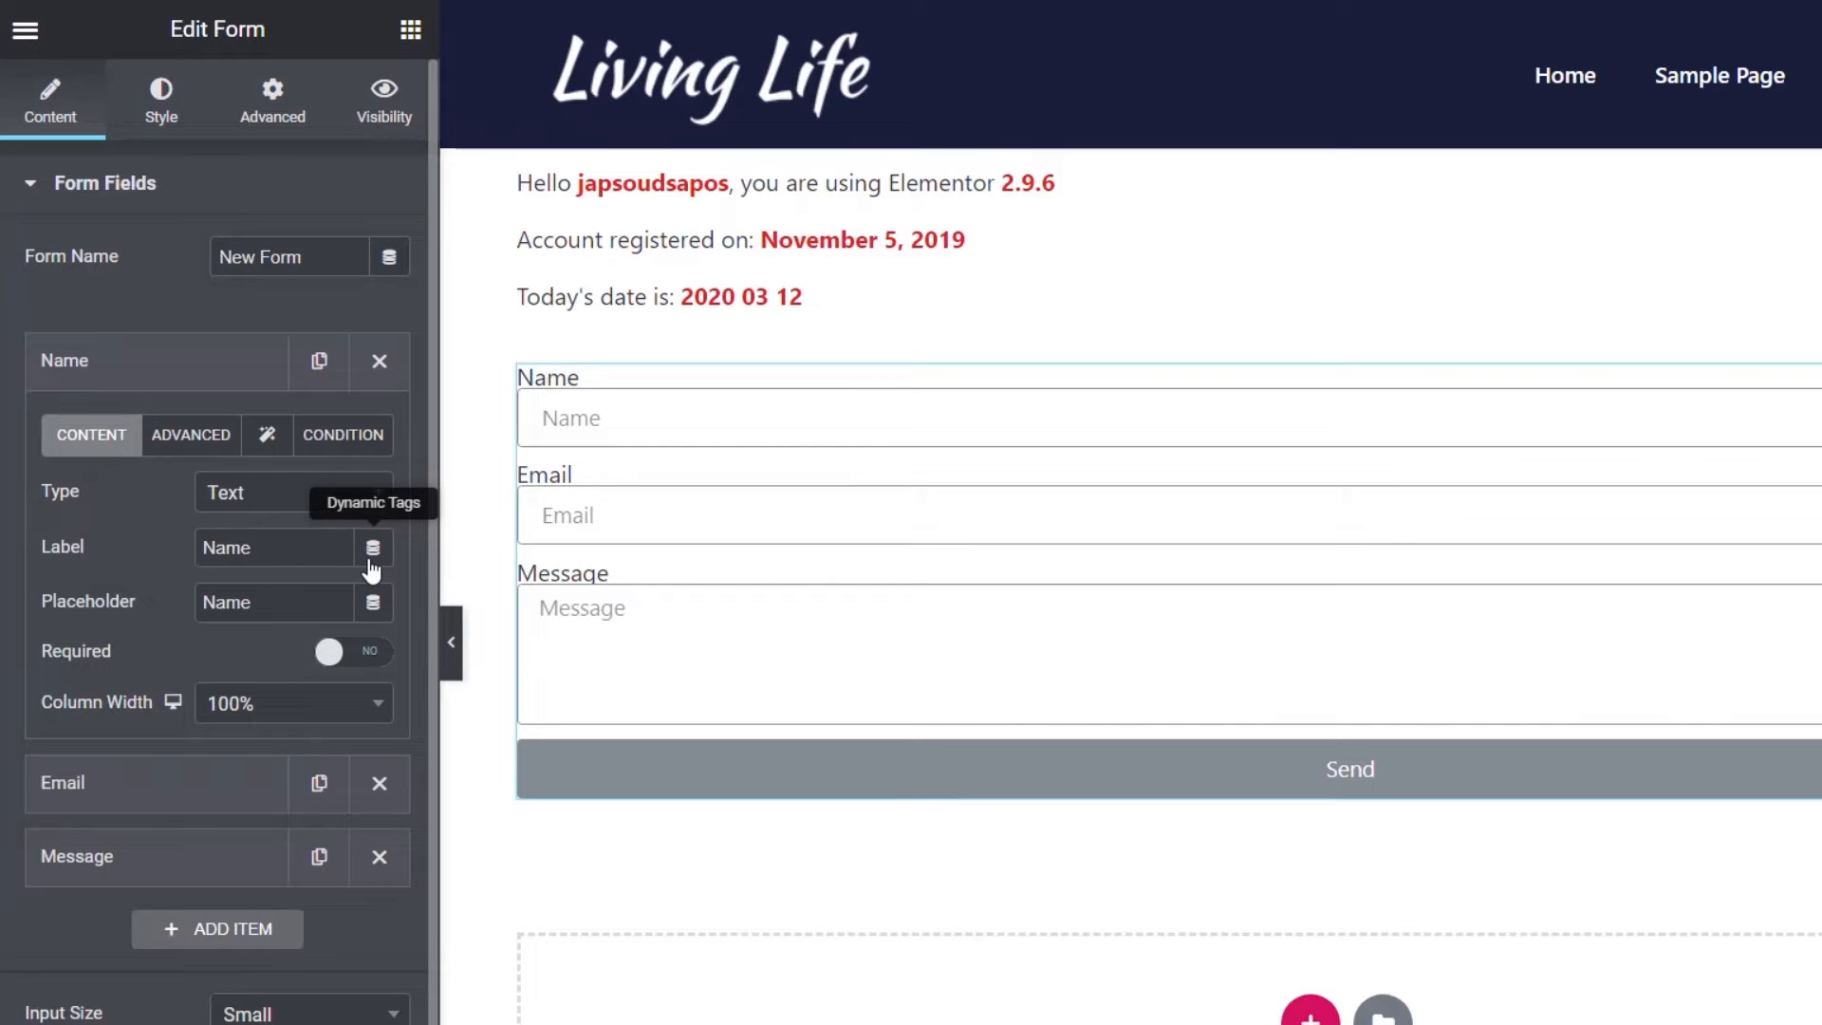
{"action": "left_click", "coordinate": [191, 446]}
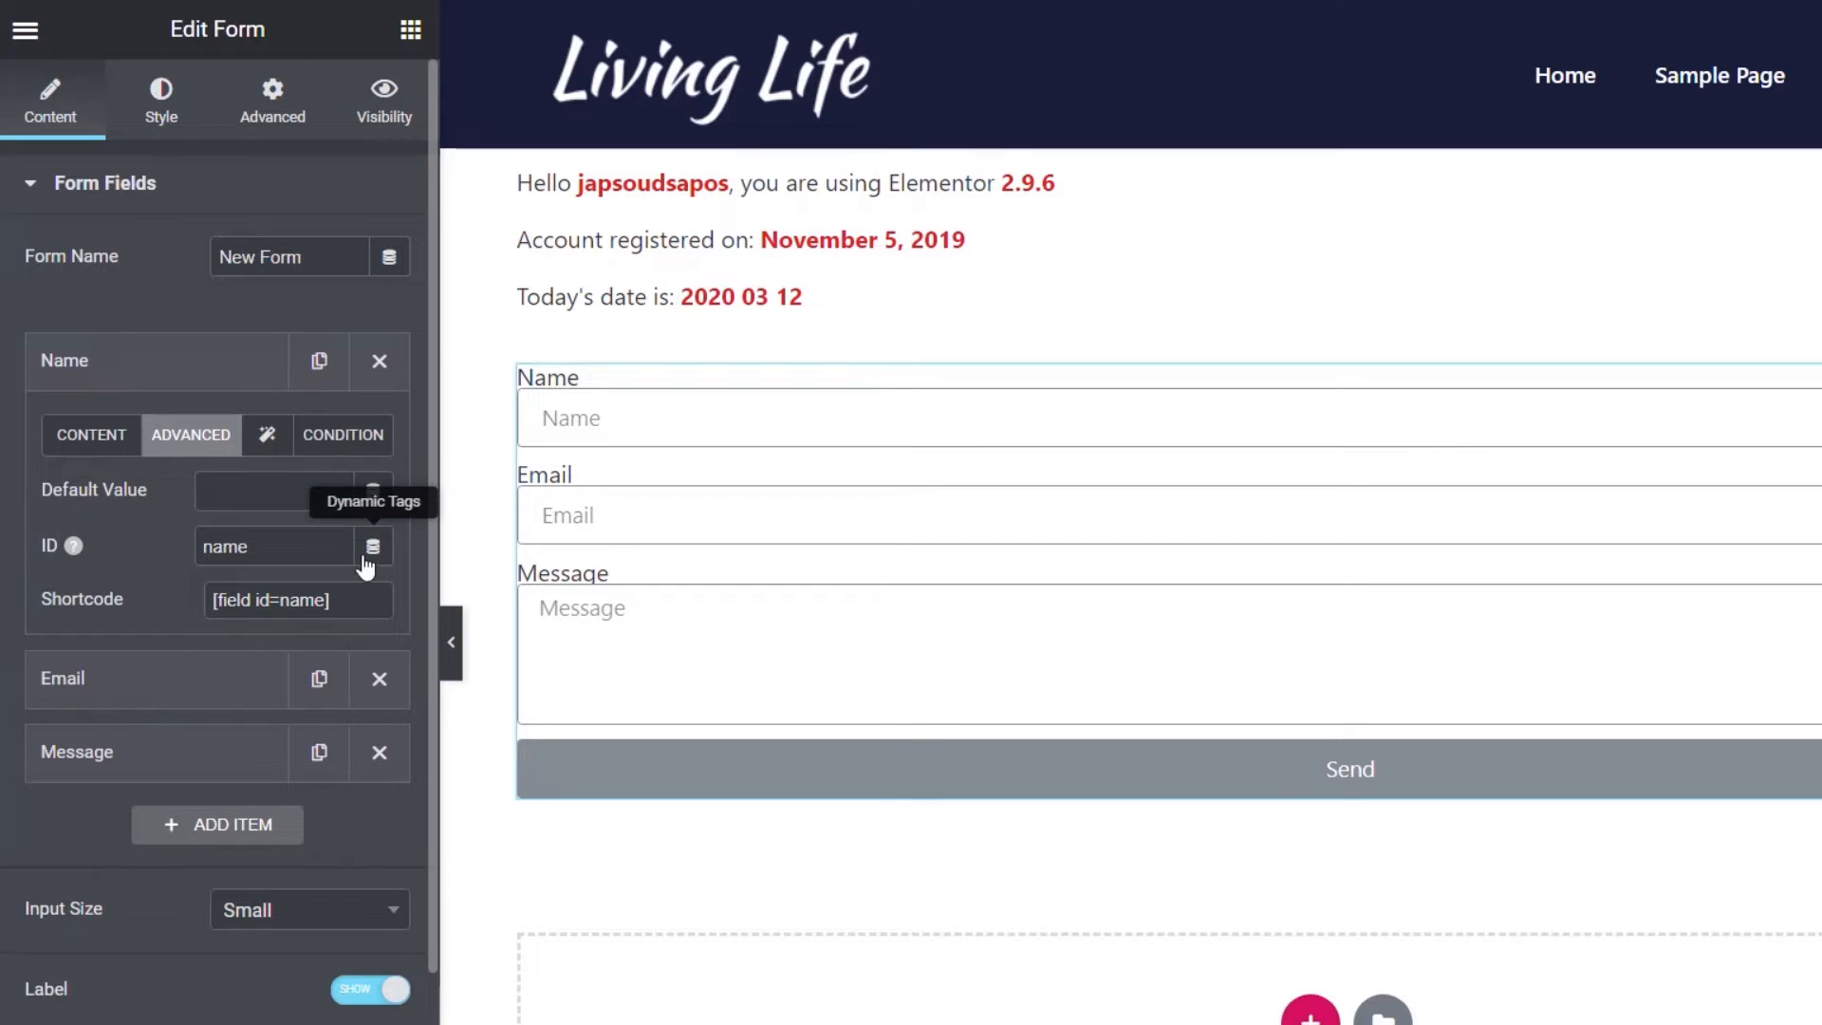
{"action": "left_click", "coordinate": [98, 446]}
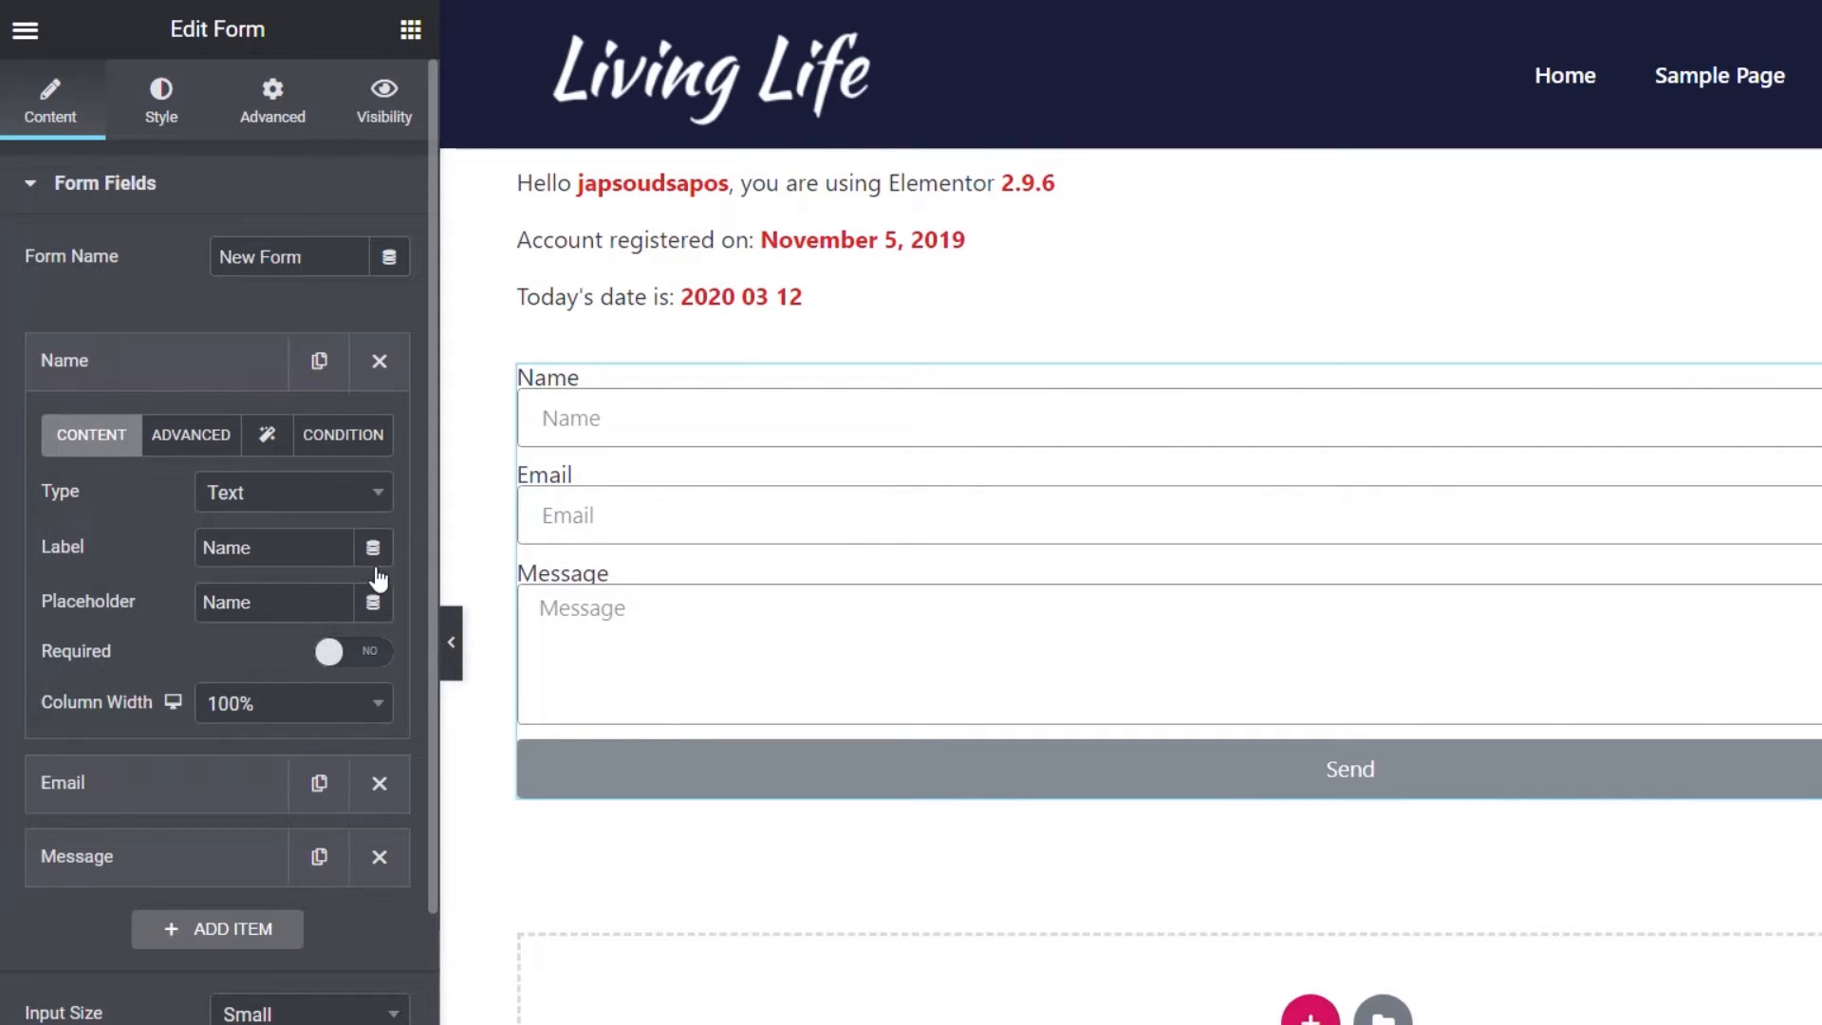
- Clear the Name field's placeholder text and assign the Token dynamic tag to it
{"action": "left_click", "coordinate": [266, 551]}
{"action": "left_click_drag", "start_coordinate": [325, 604], "coordinate": [184, 601]}
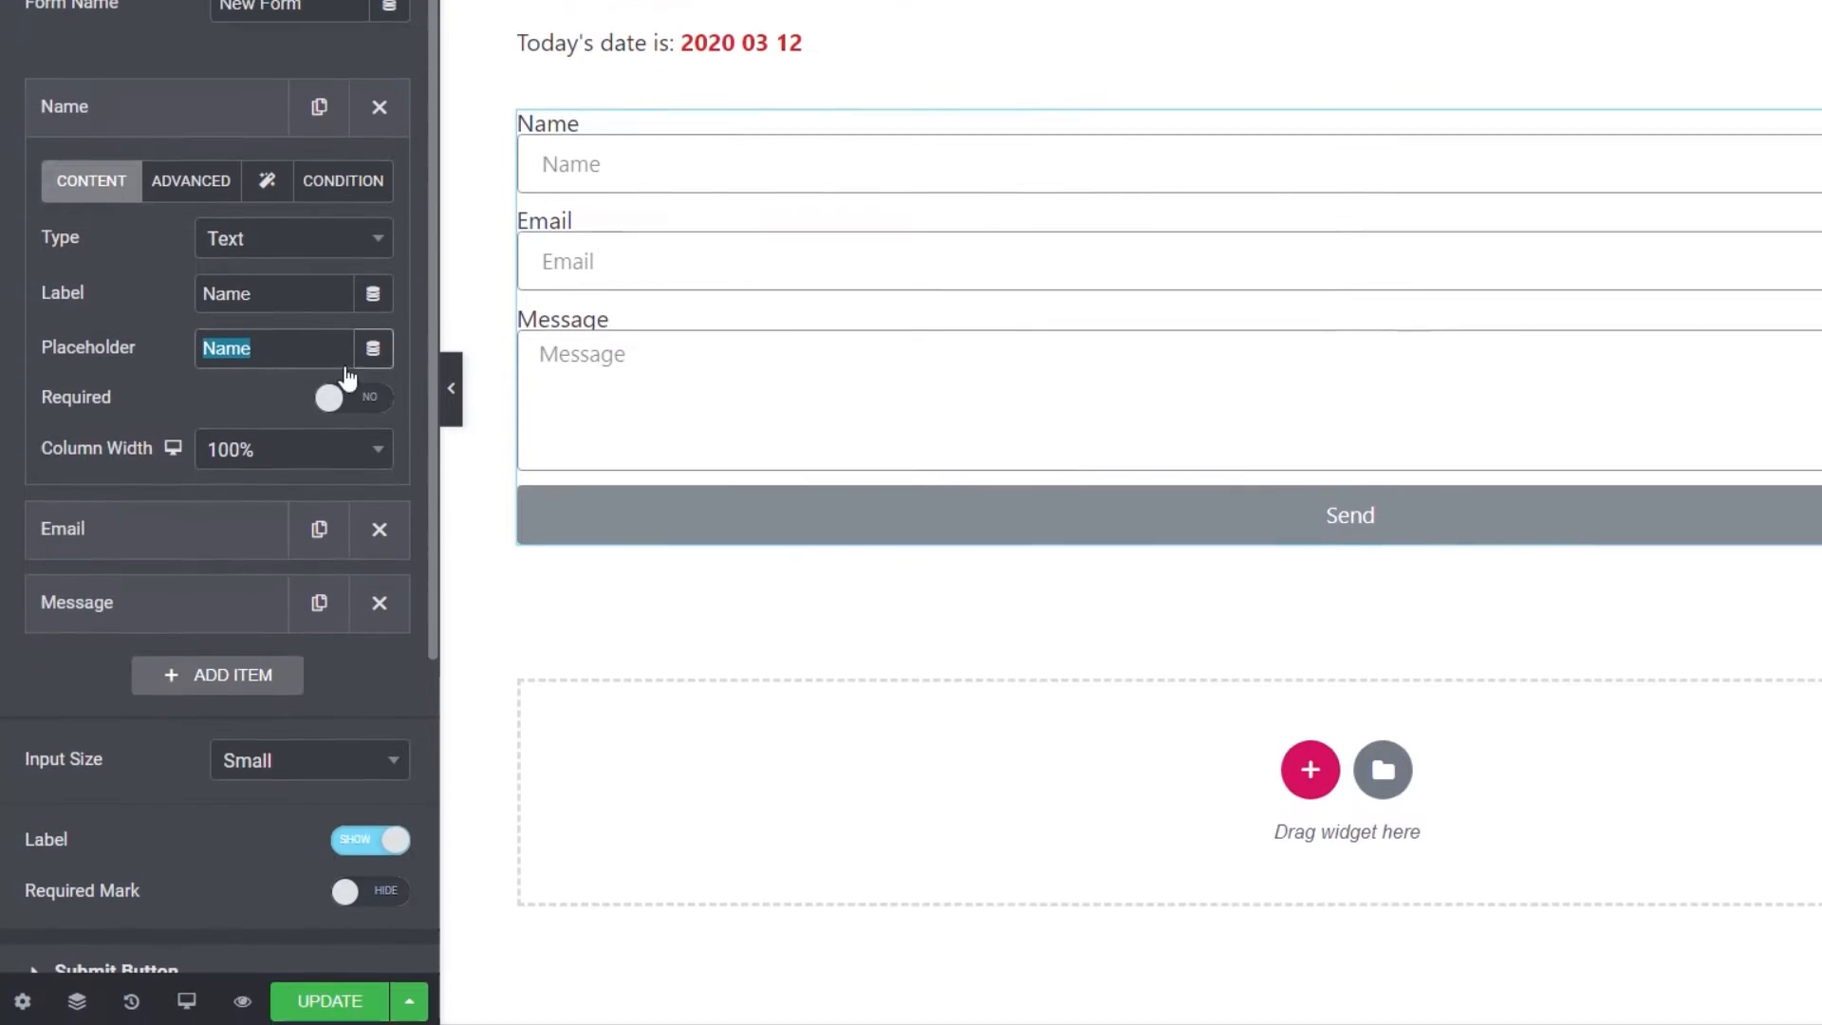
{"action": "key", "text": "BackSpace"}
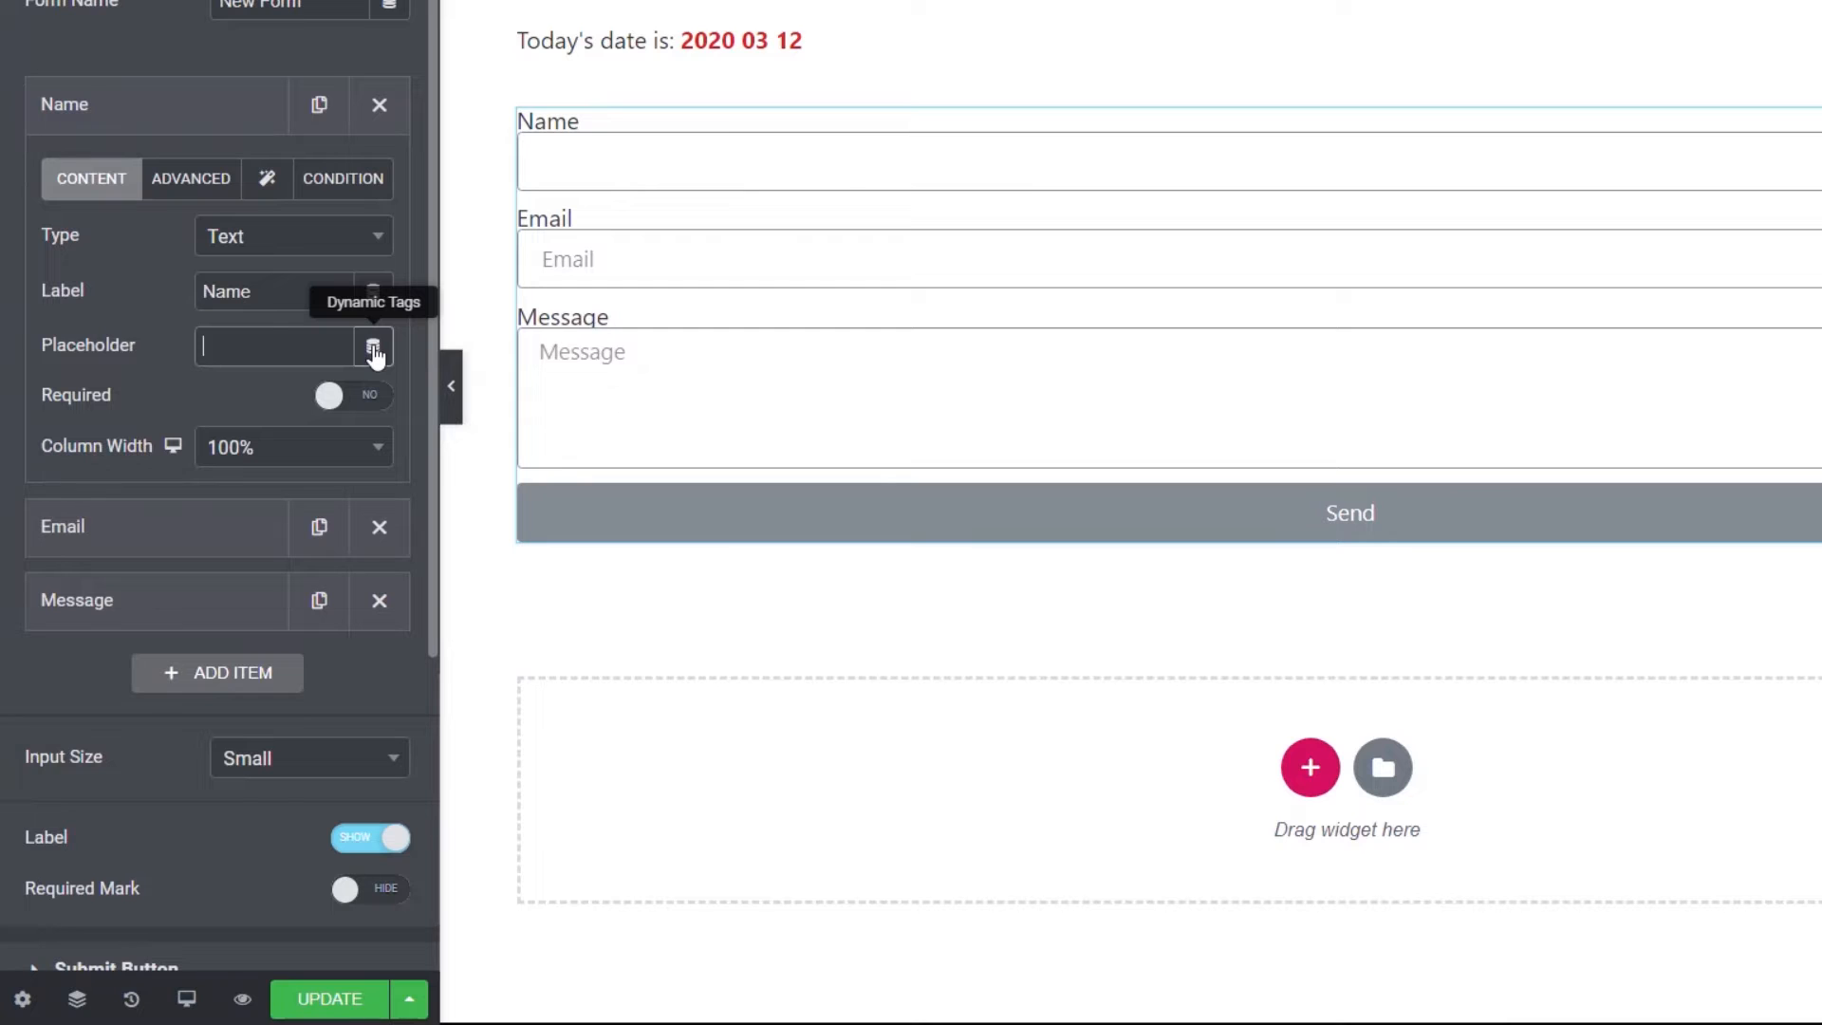
{"action": "left_click", "coordinate": [374, 353]}
{"action": "scroll", "coordinate": [378, 474], "scroll_direction": "down", "scroll_amount": 1}
{"action": "left_click_drag", "start_coordinate": [378, 485], "coordinate": [385, 700]}
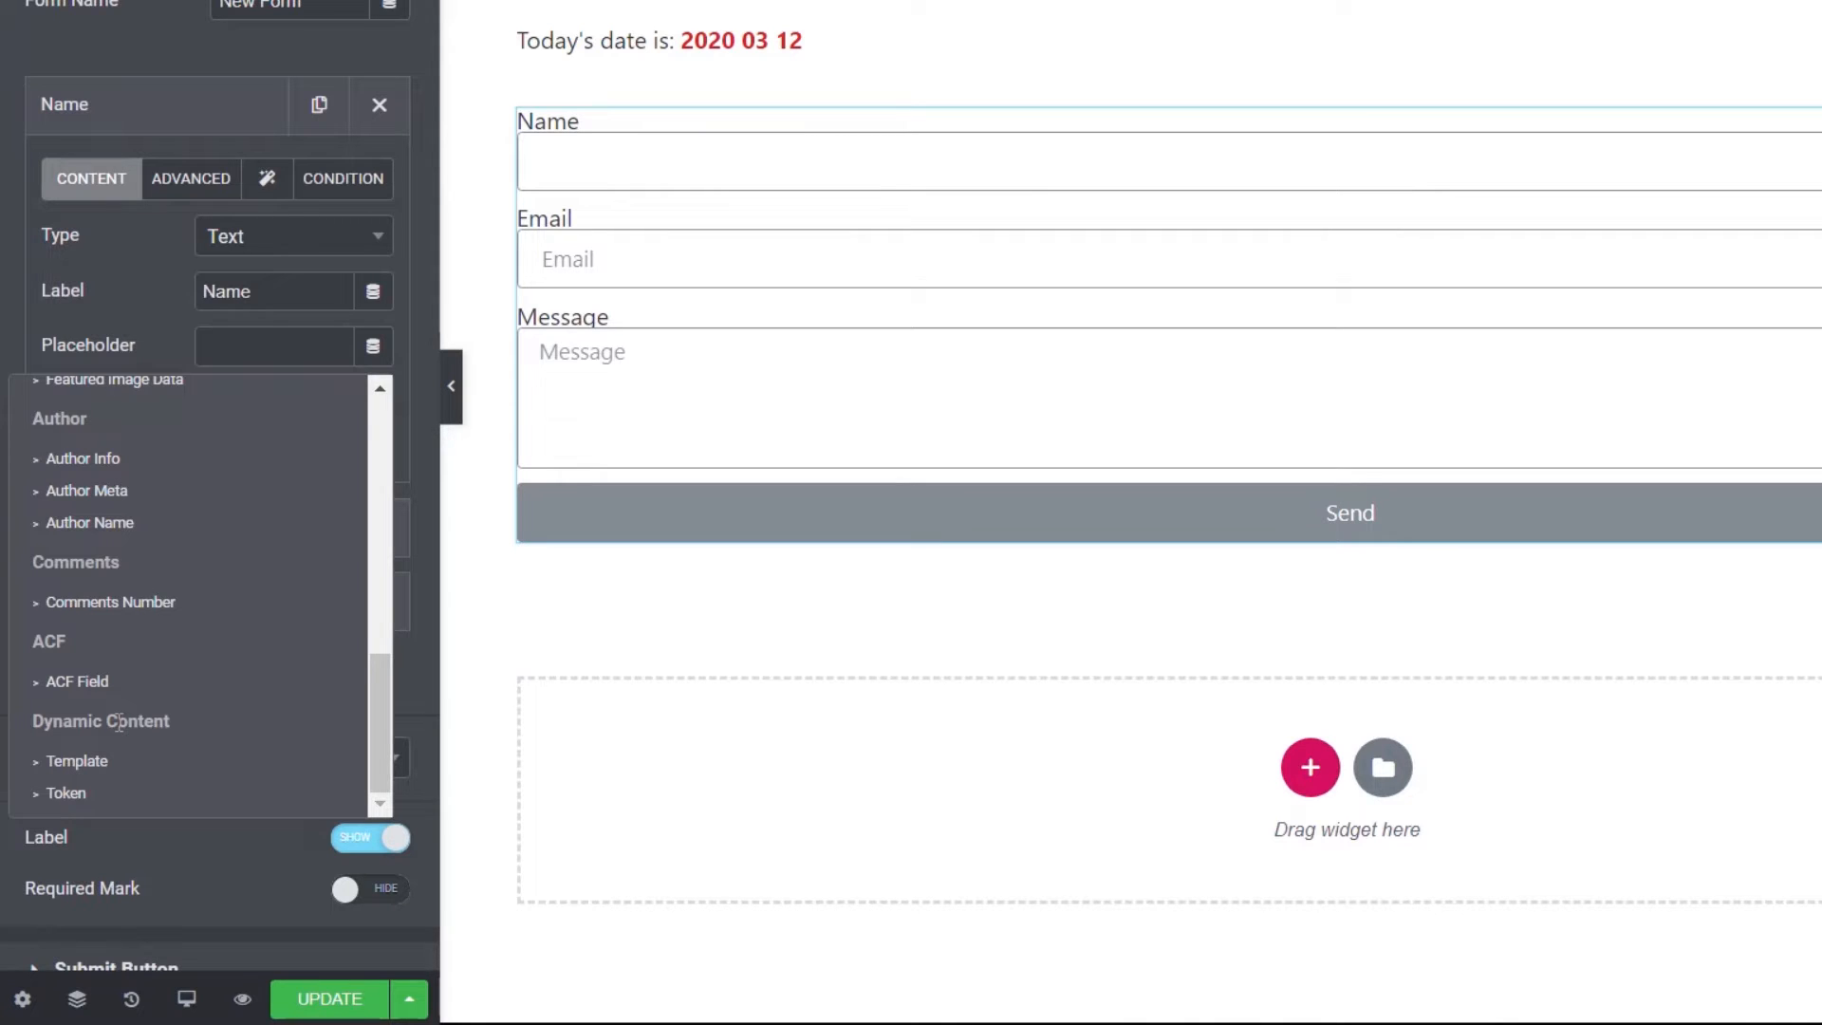
{"action": "left_click", "coordinate": [66, 794]}
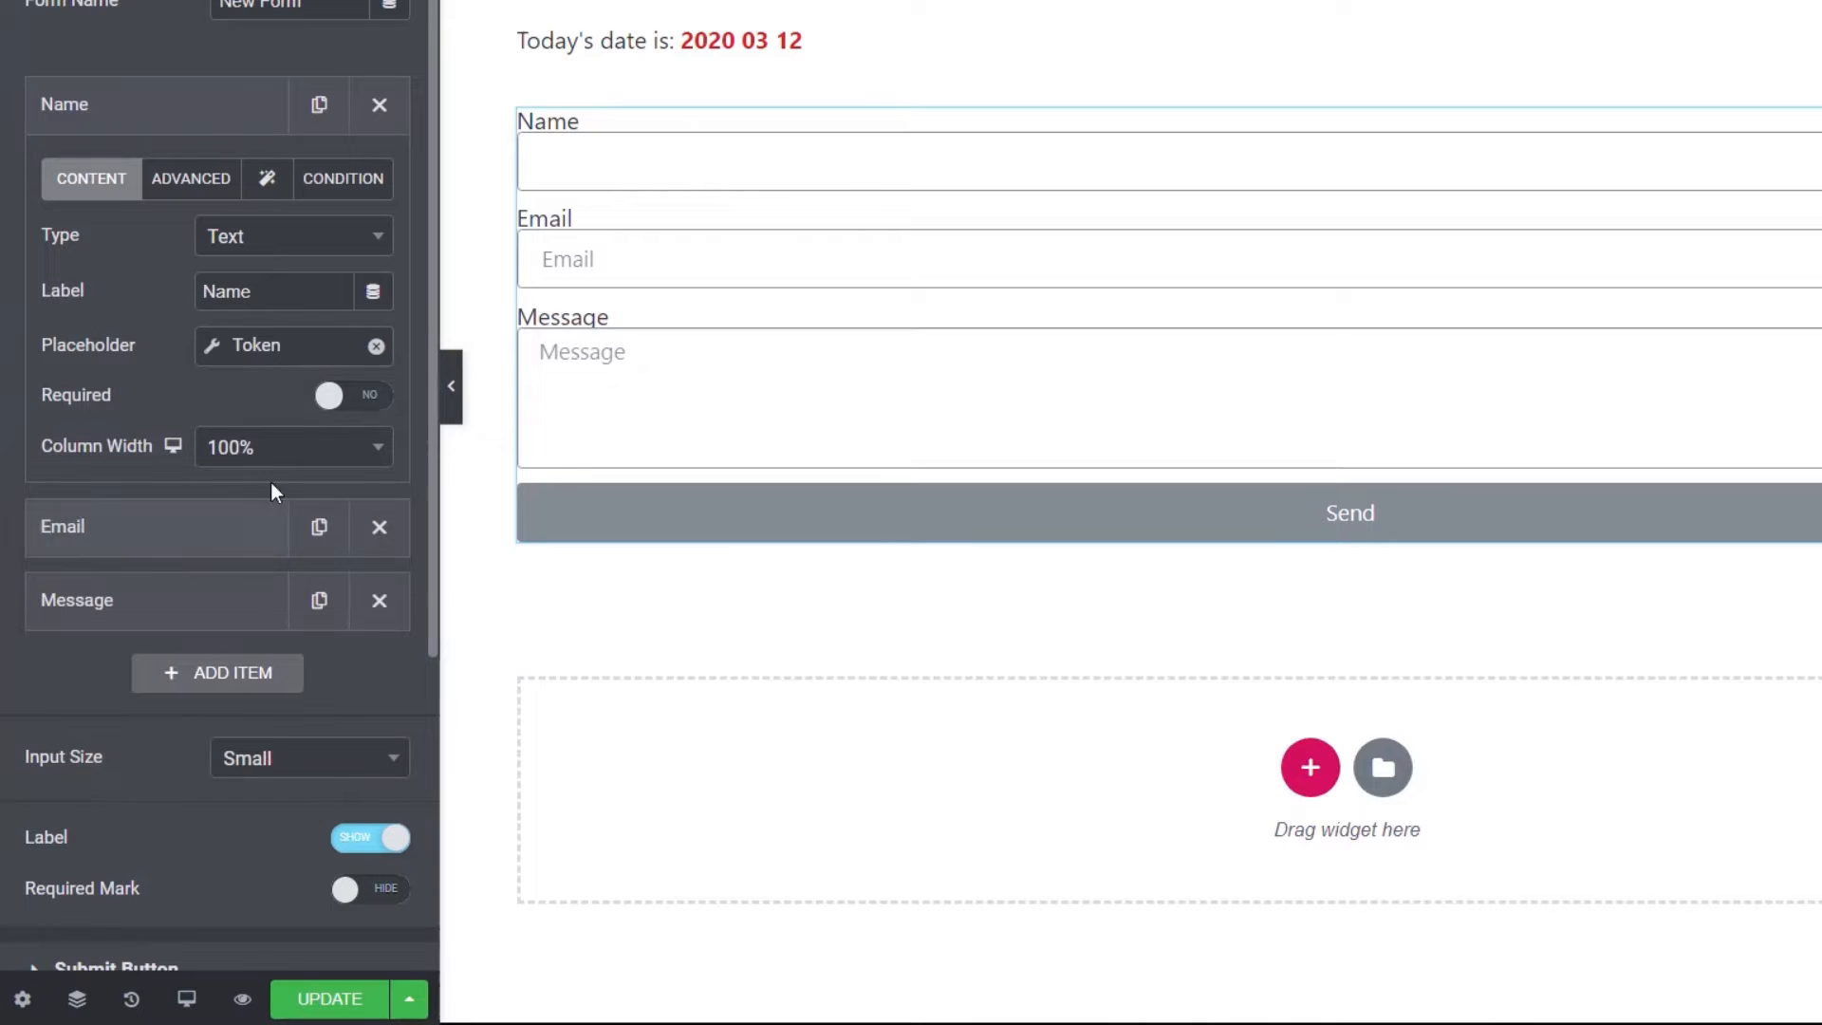
- Set the Name placeholder's token to [user:nicename?Name], using Name as the fallback text
{"action": "left_click", "coordinate": [215, 355]}
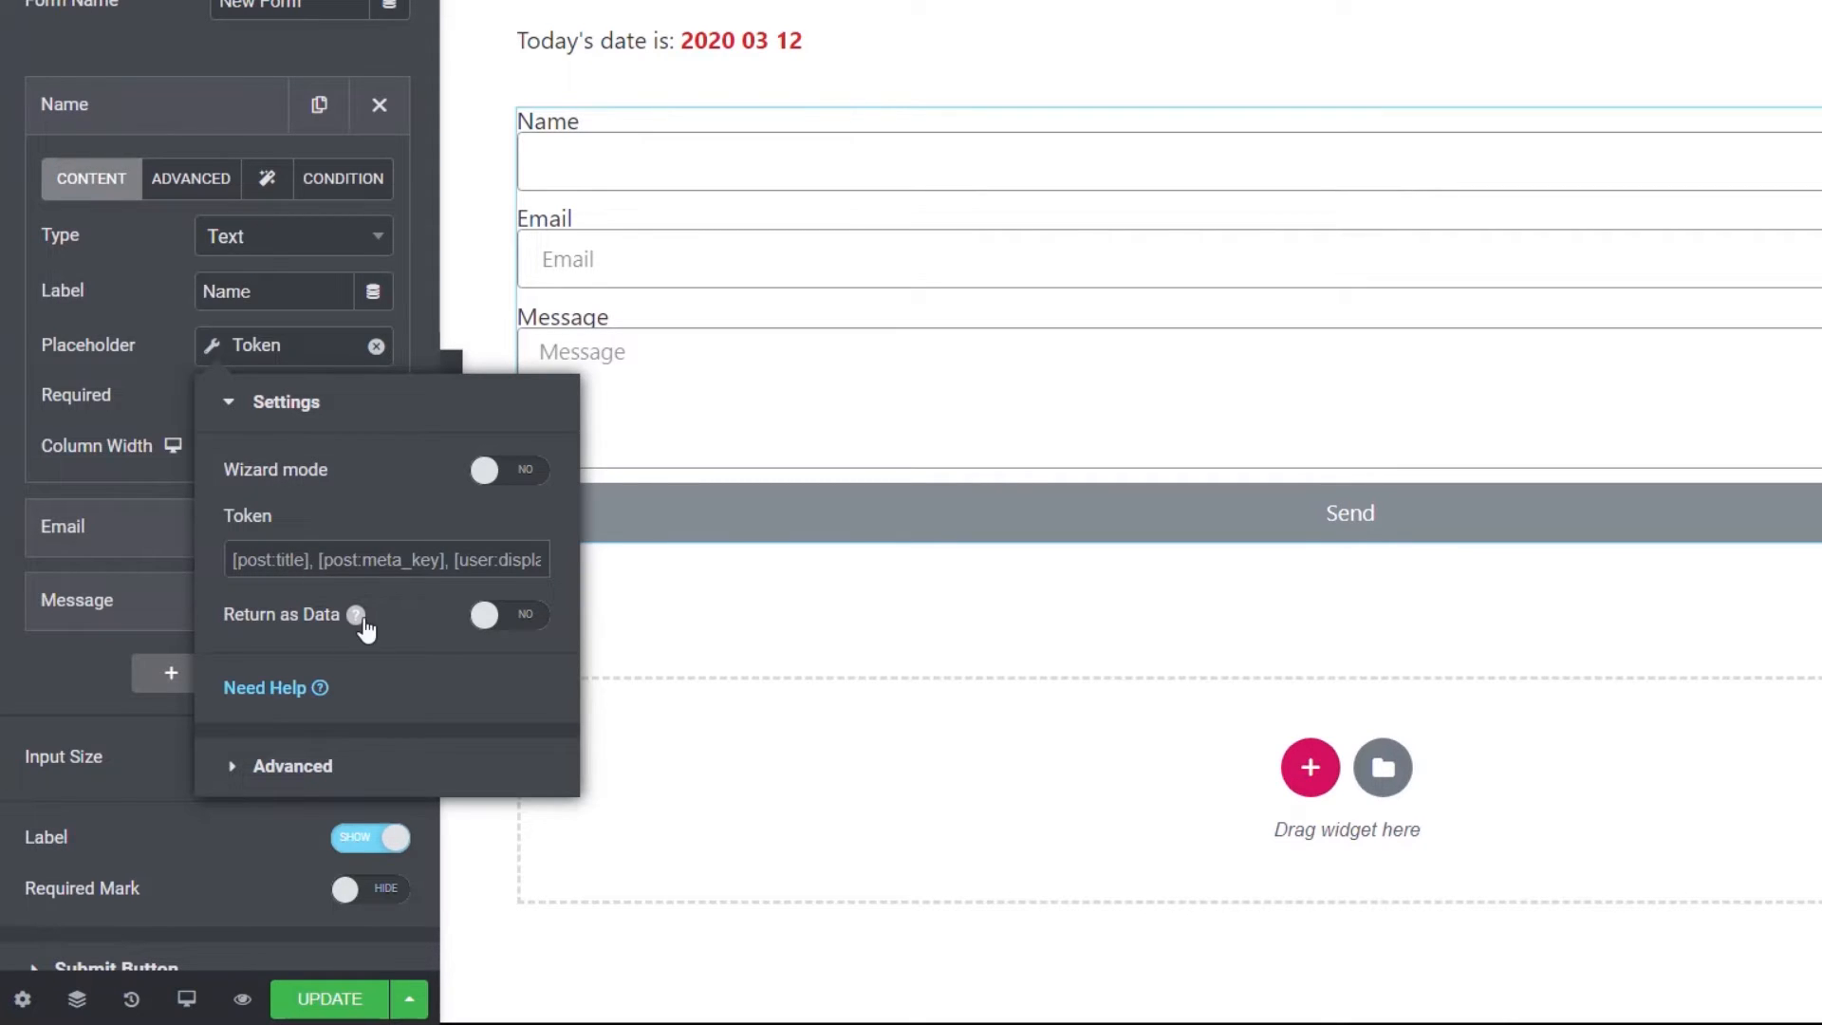
{"action": "mouse_move", "coordinate": [365, 629]}
{"action": "key", "text": "ctrl+v"}
{"action": "left_click_drag", "start_coordinate": [418, 560], "coordinate": [371, 560]}
{"action": "type", "text": "Name]"}
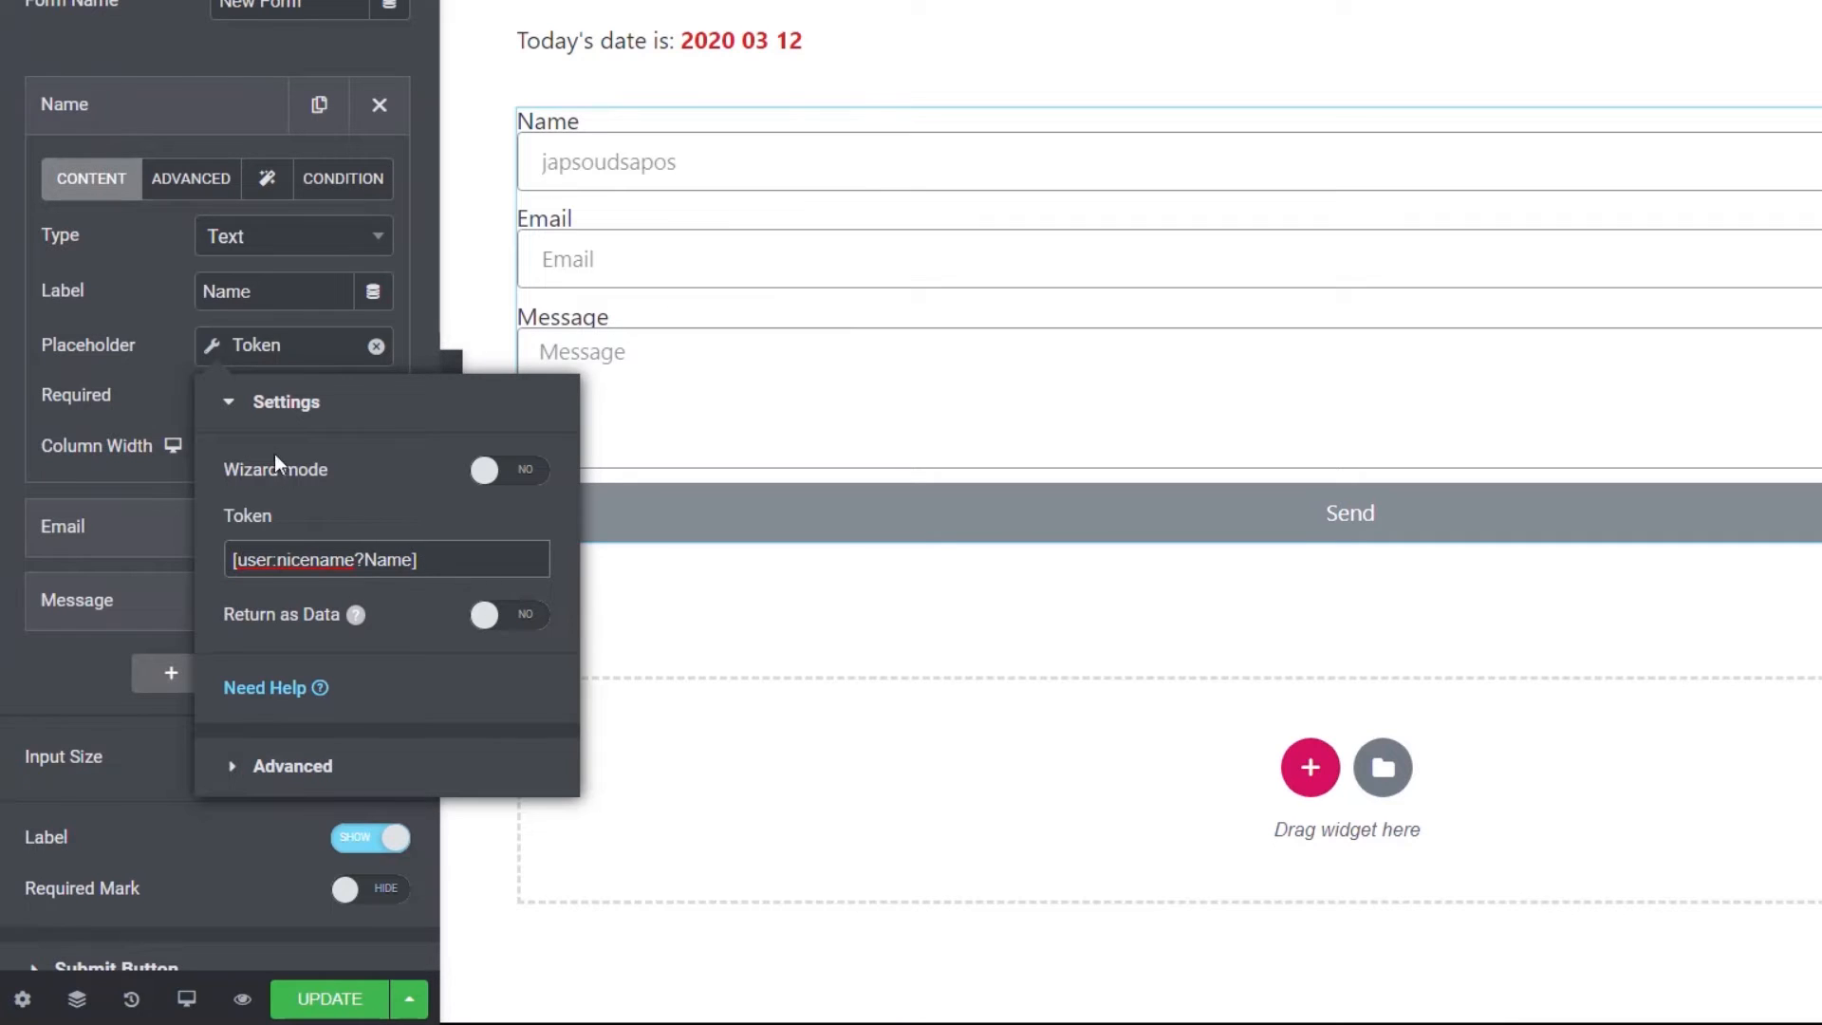
{"action": "left_click", "coordinate": [139, 333]}
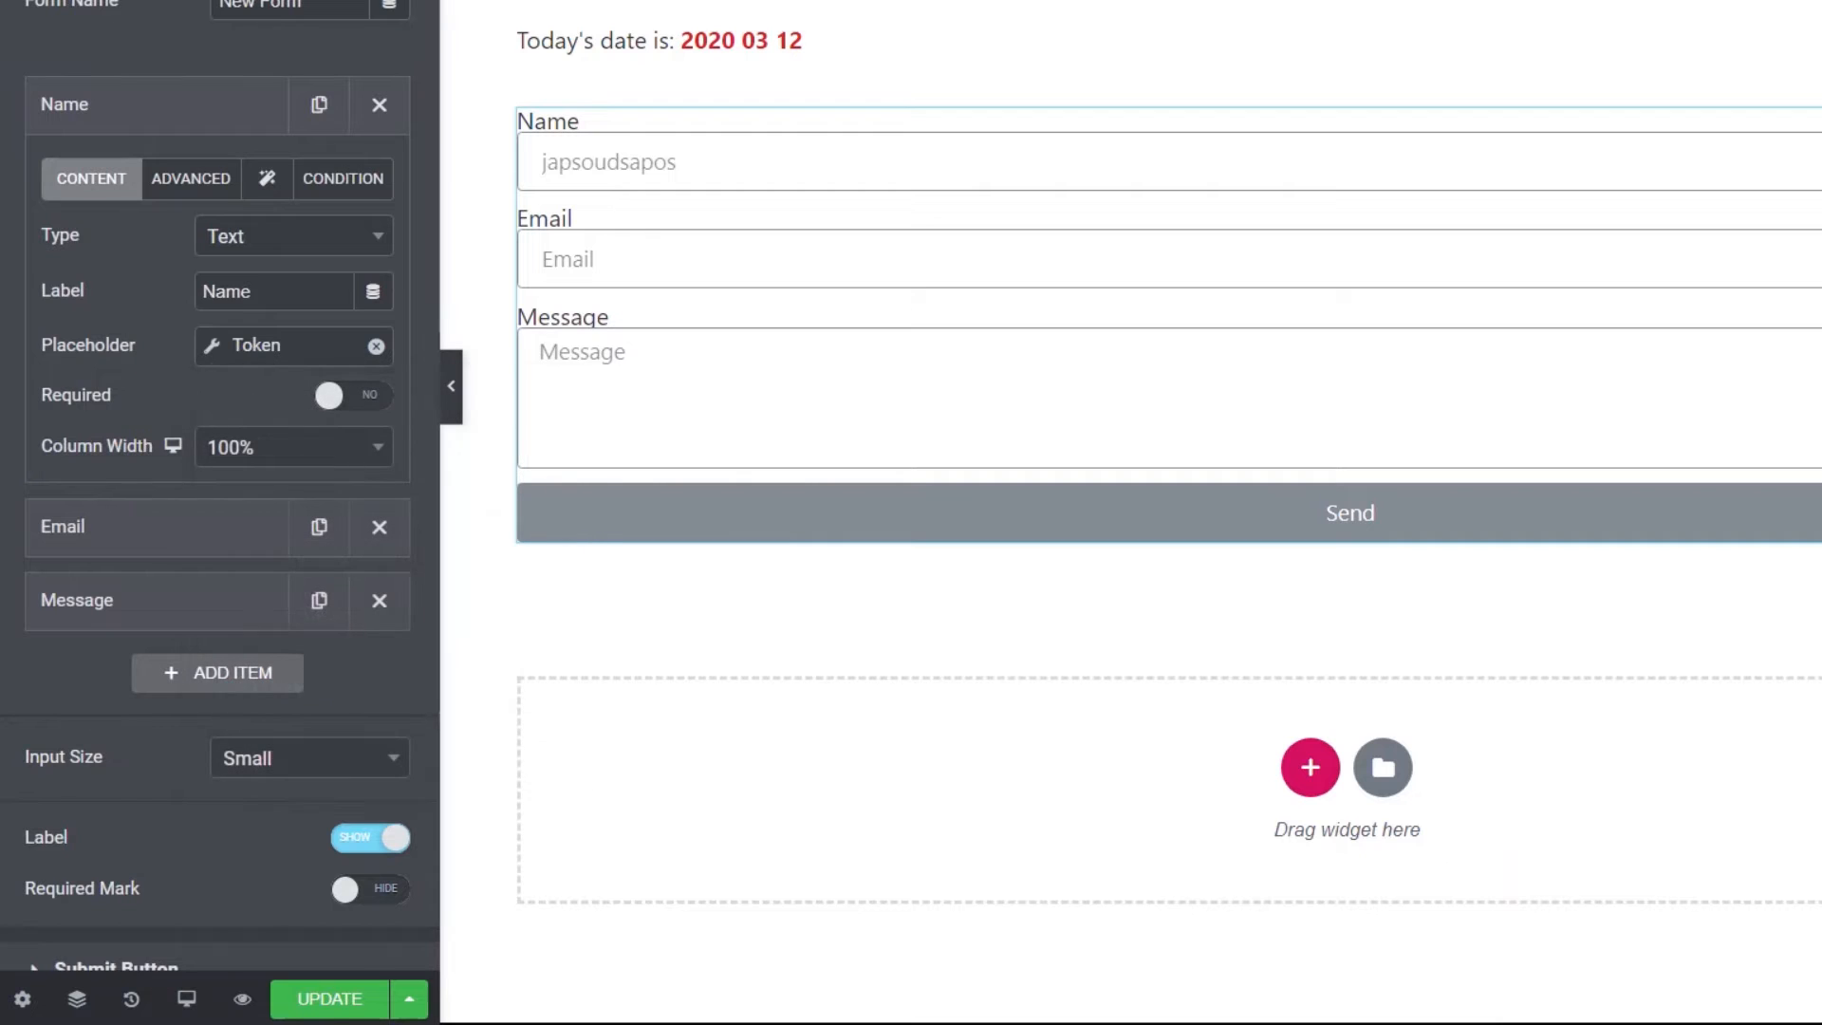
- Update the page and preview it to check the form's Name placeholder
{"action": "left_click", "coordinate": [329, 1008]}
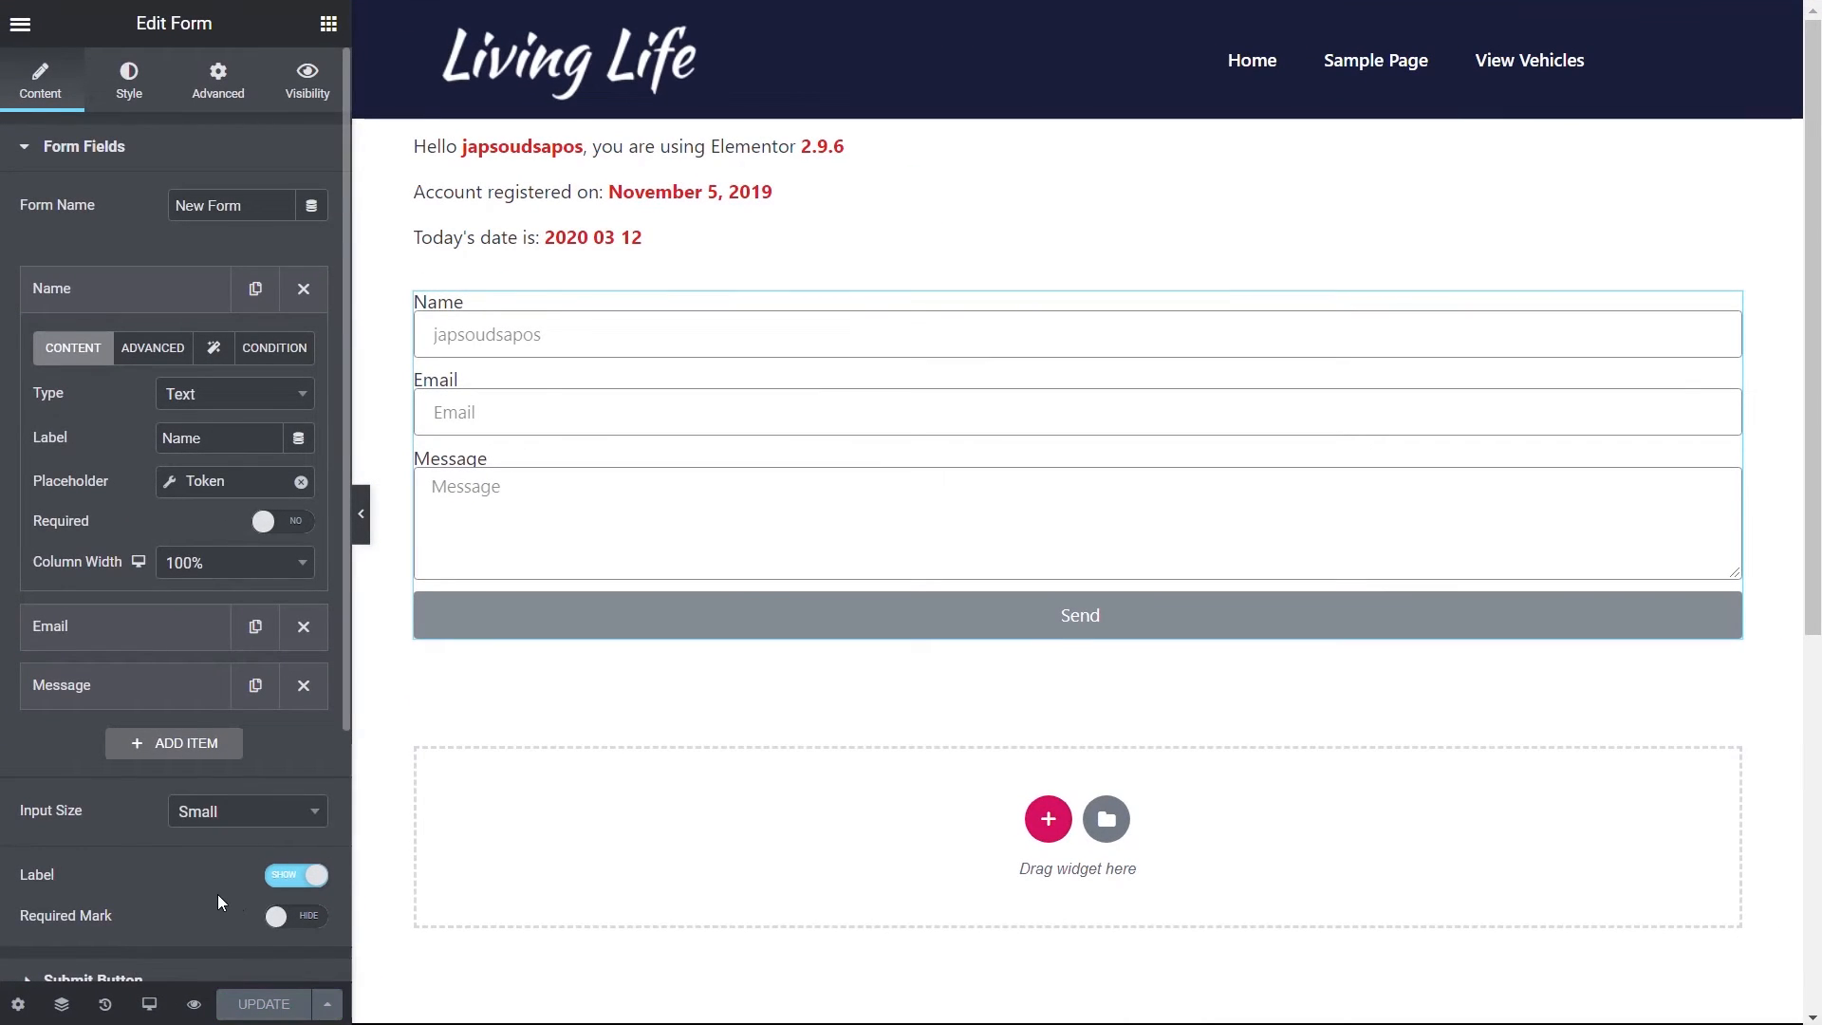
{"action": "left_click", "coordinate": [195, 1005]}
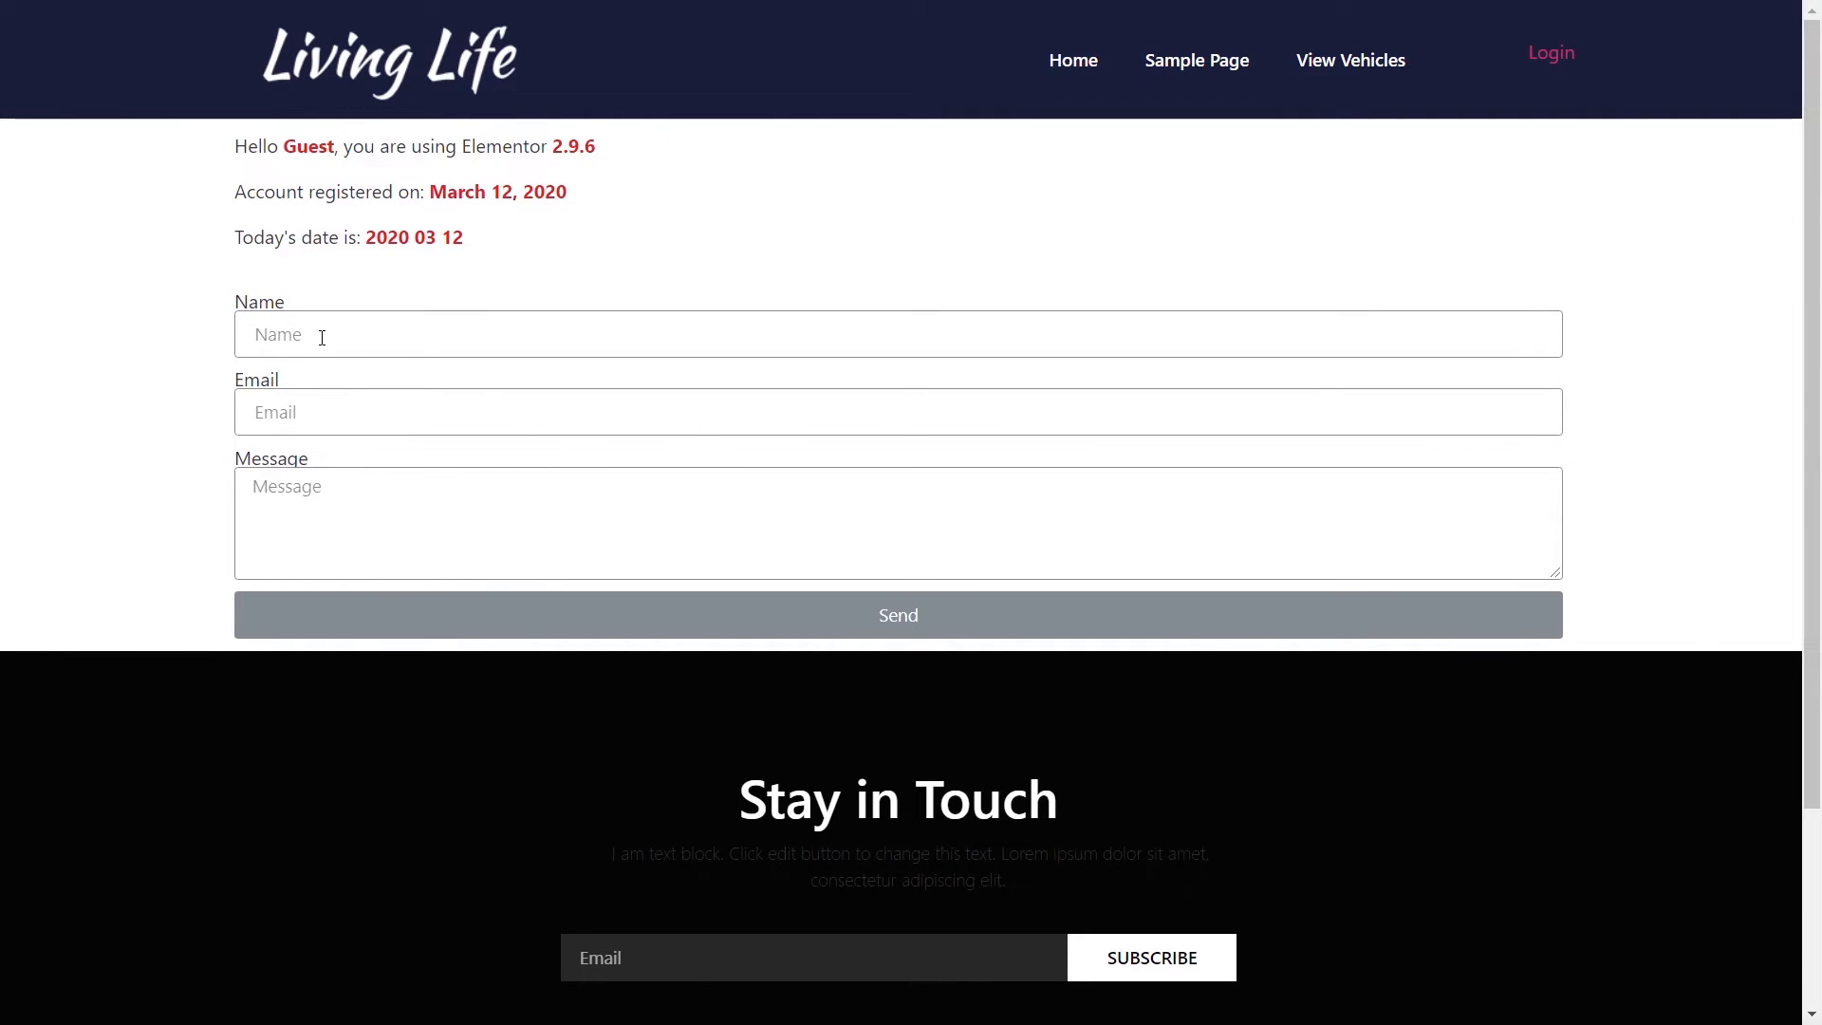
{"action": "left_click", "coordinate": [300, 336]}
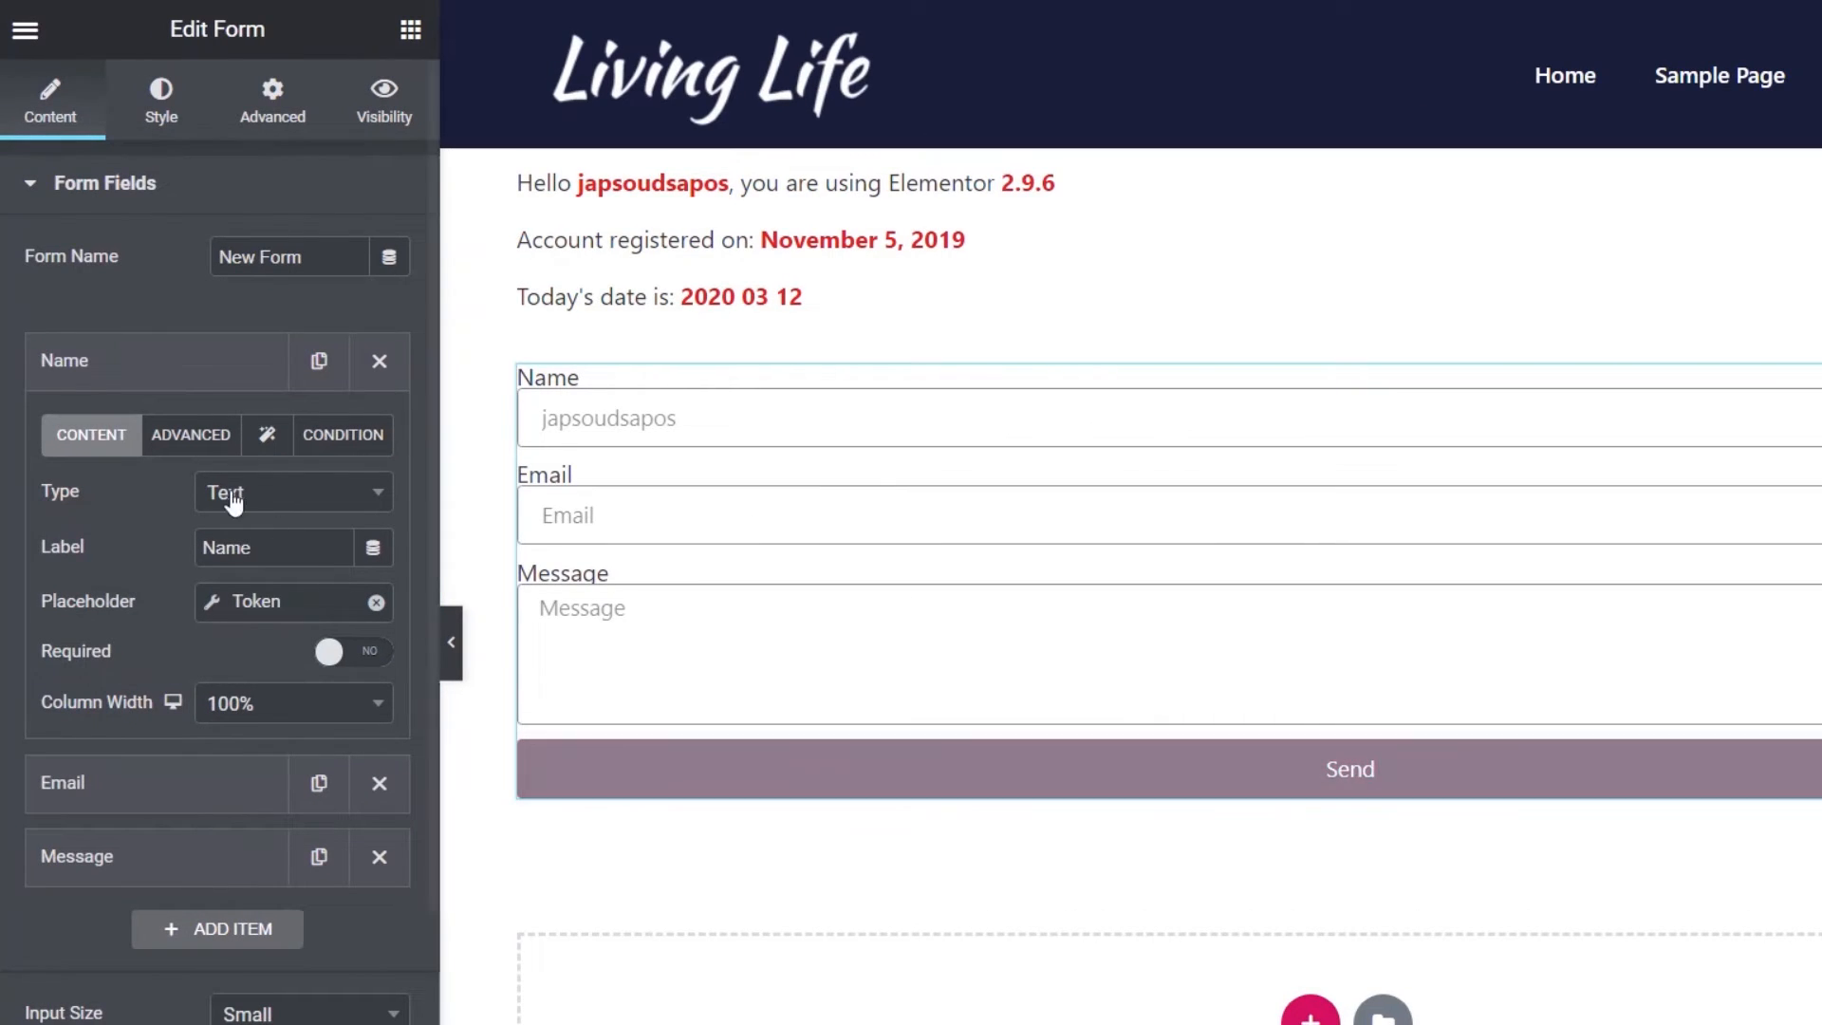
- Assign the Token dynamic tag to the Name field's default value in its advanced settings
{"action": "left_click", "coordinate": [194, 439]}
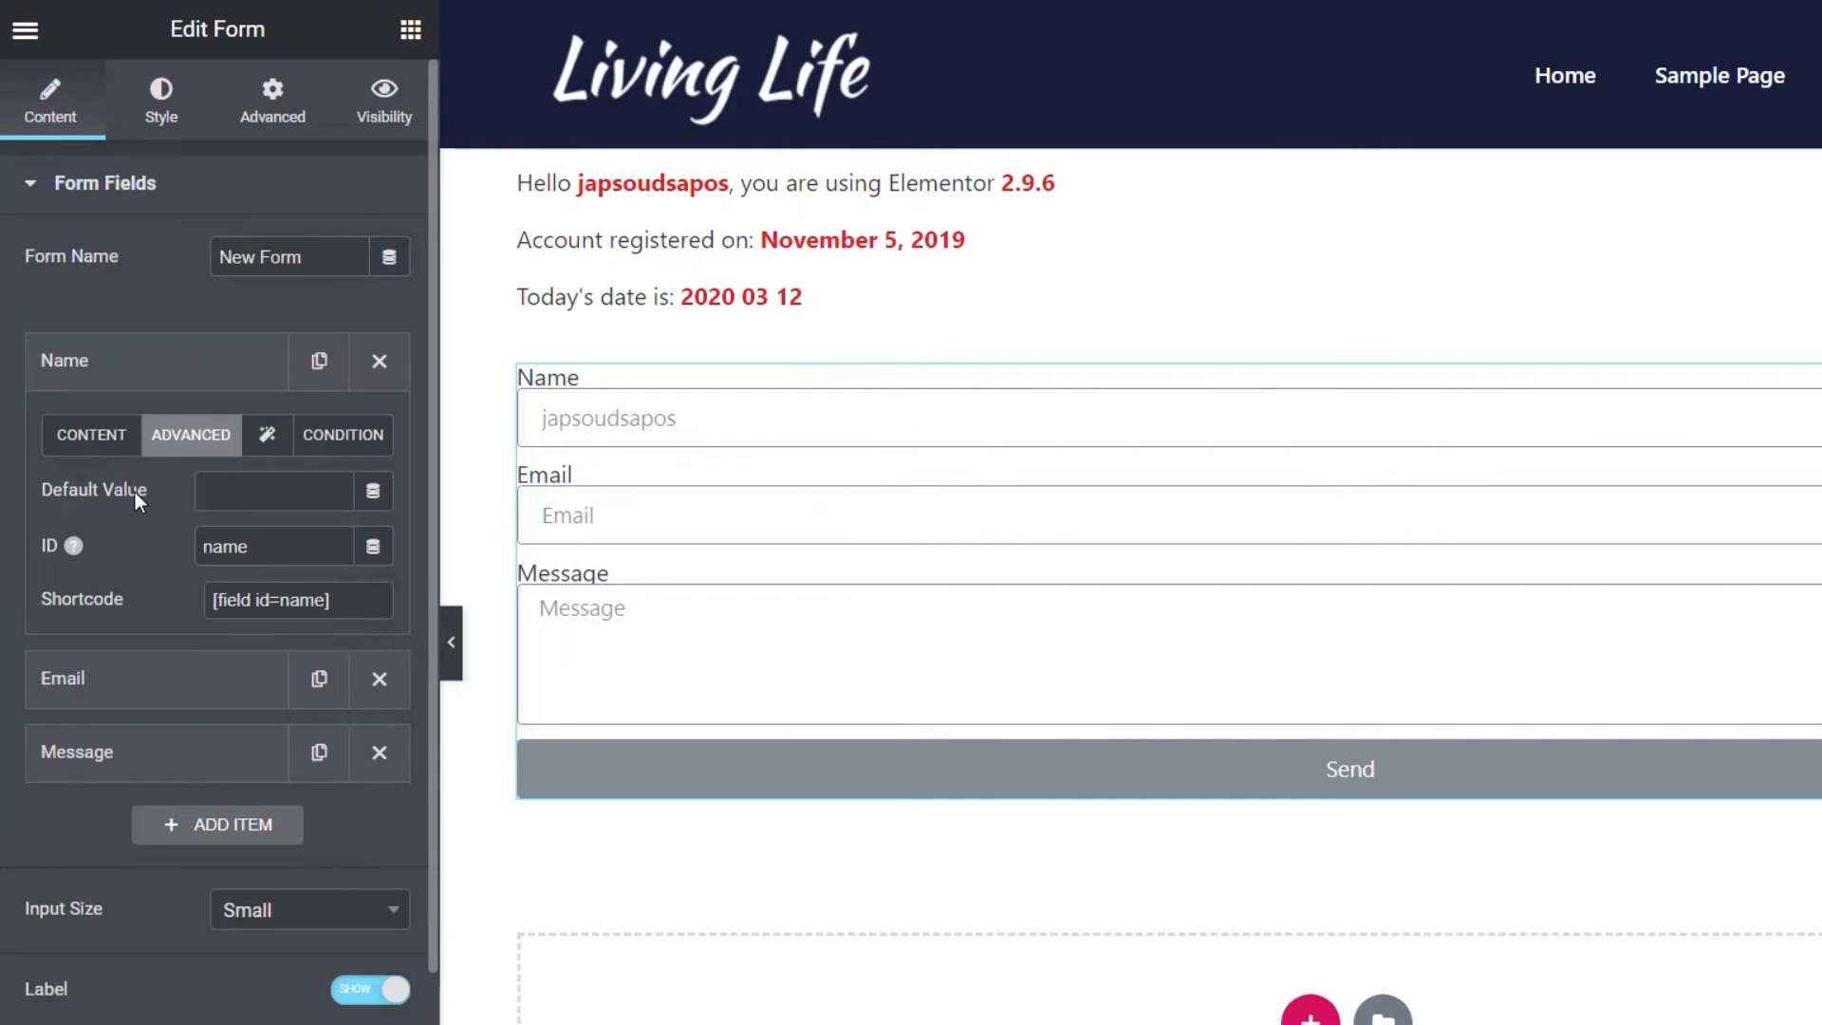
{"action": "left_click", "coordinate": [373, 490]}
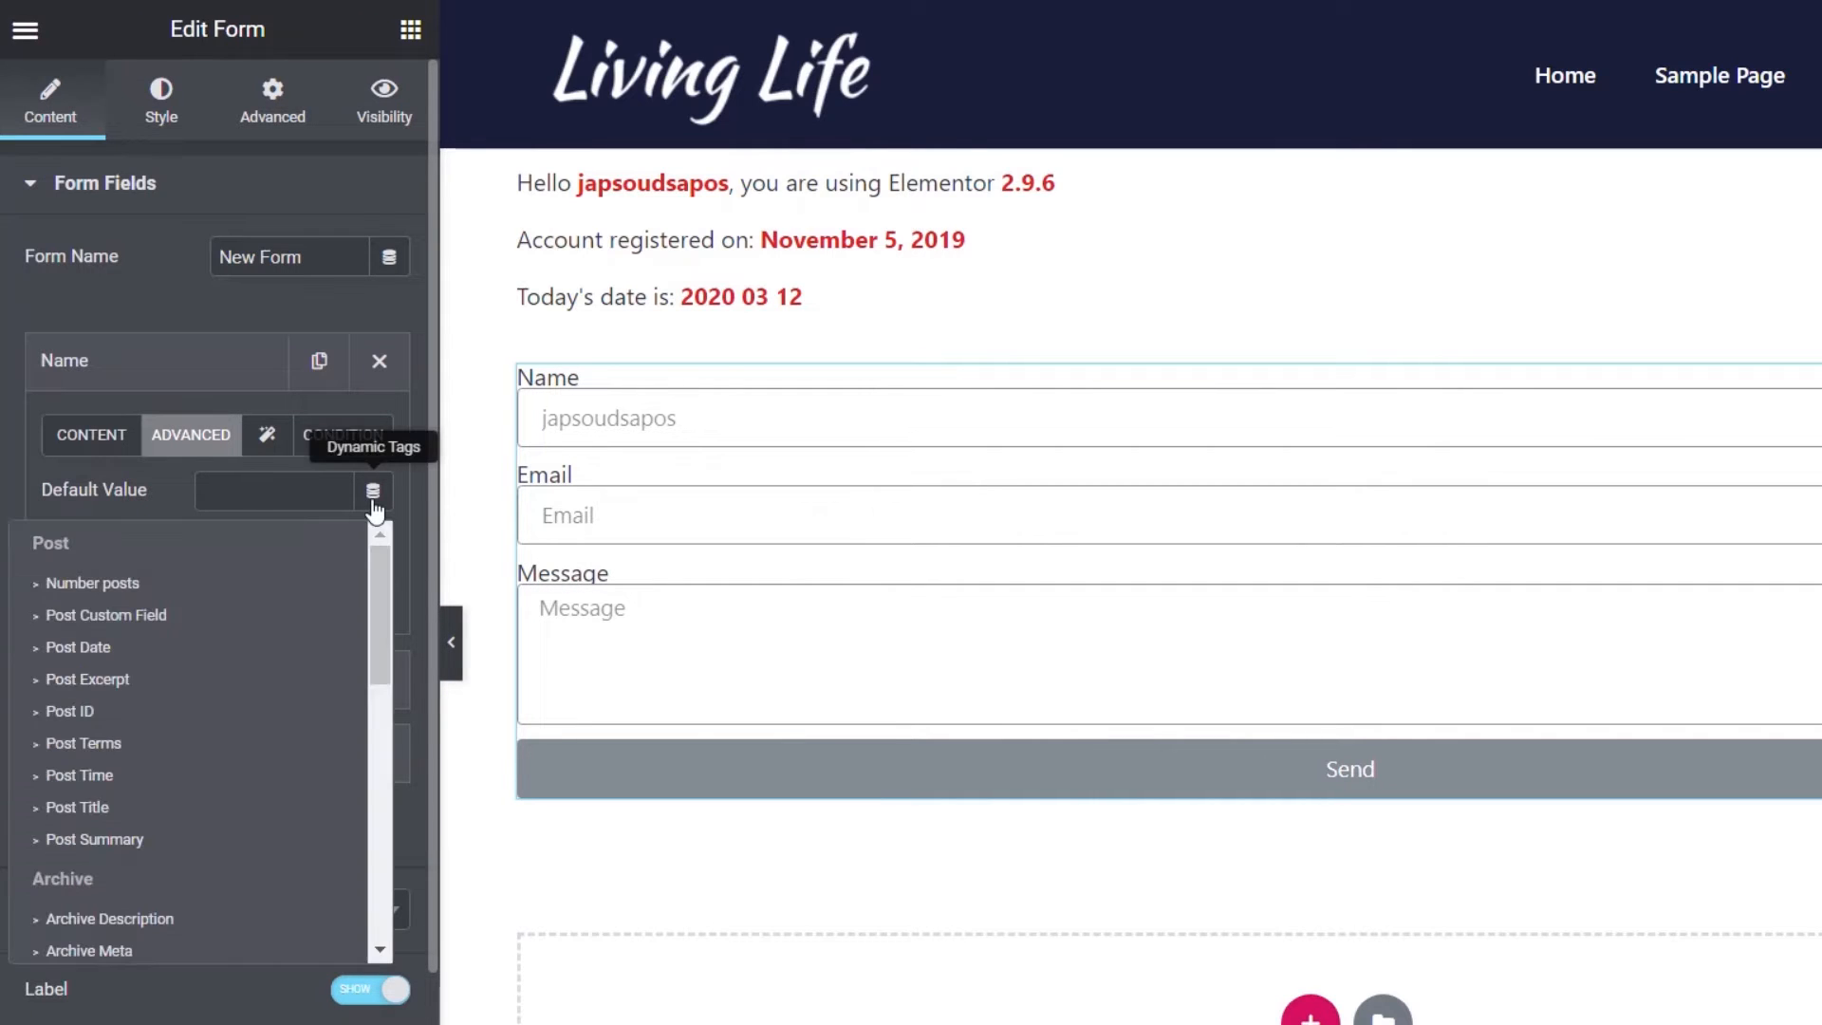
{"action": "left_click_drag", "start_coordinate": [380, 615], "coordinate": [391, 863]}
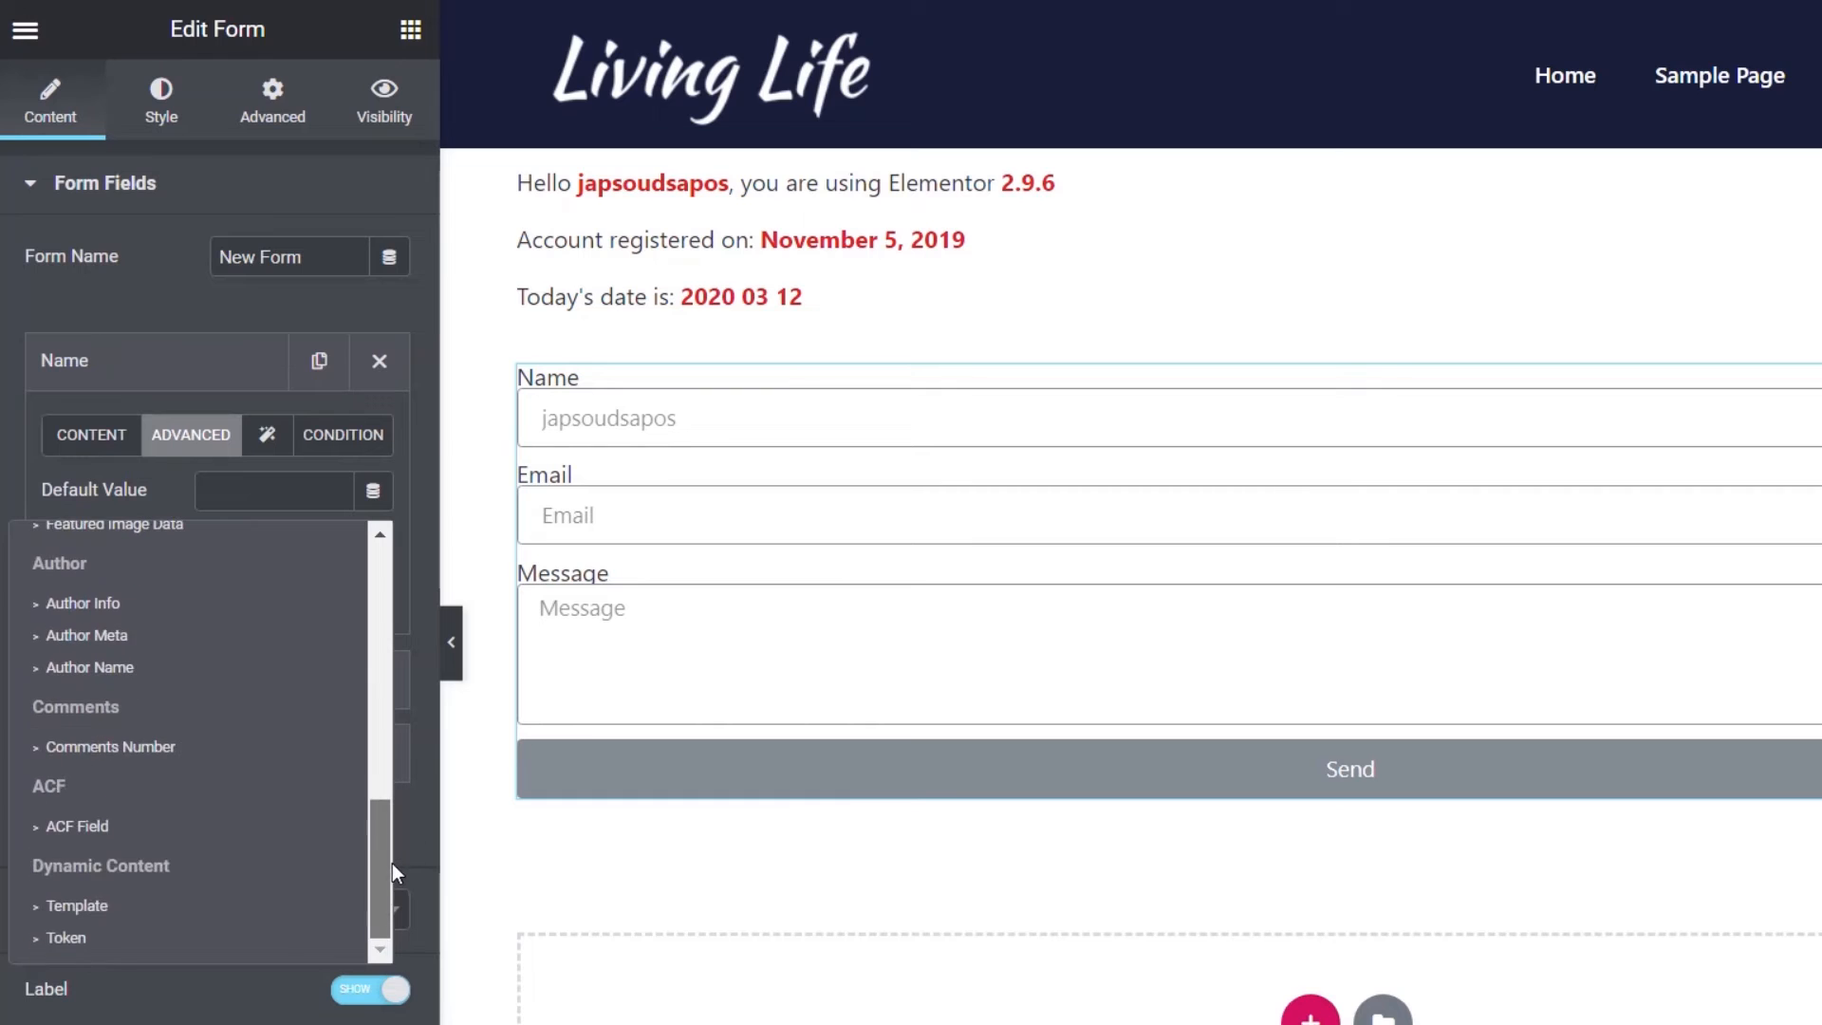
{"action": "left_click", "coordinate": [78, 935]}
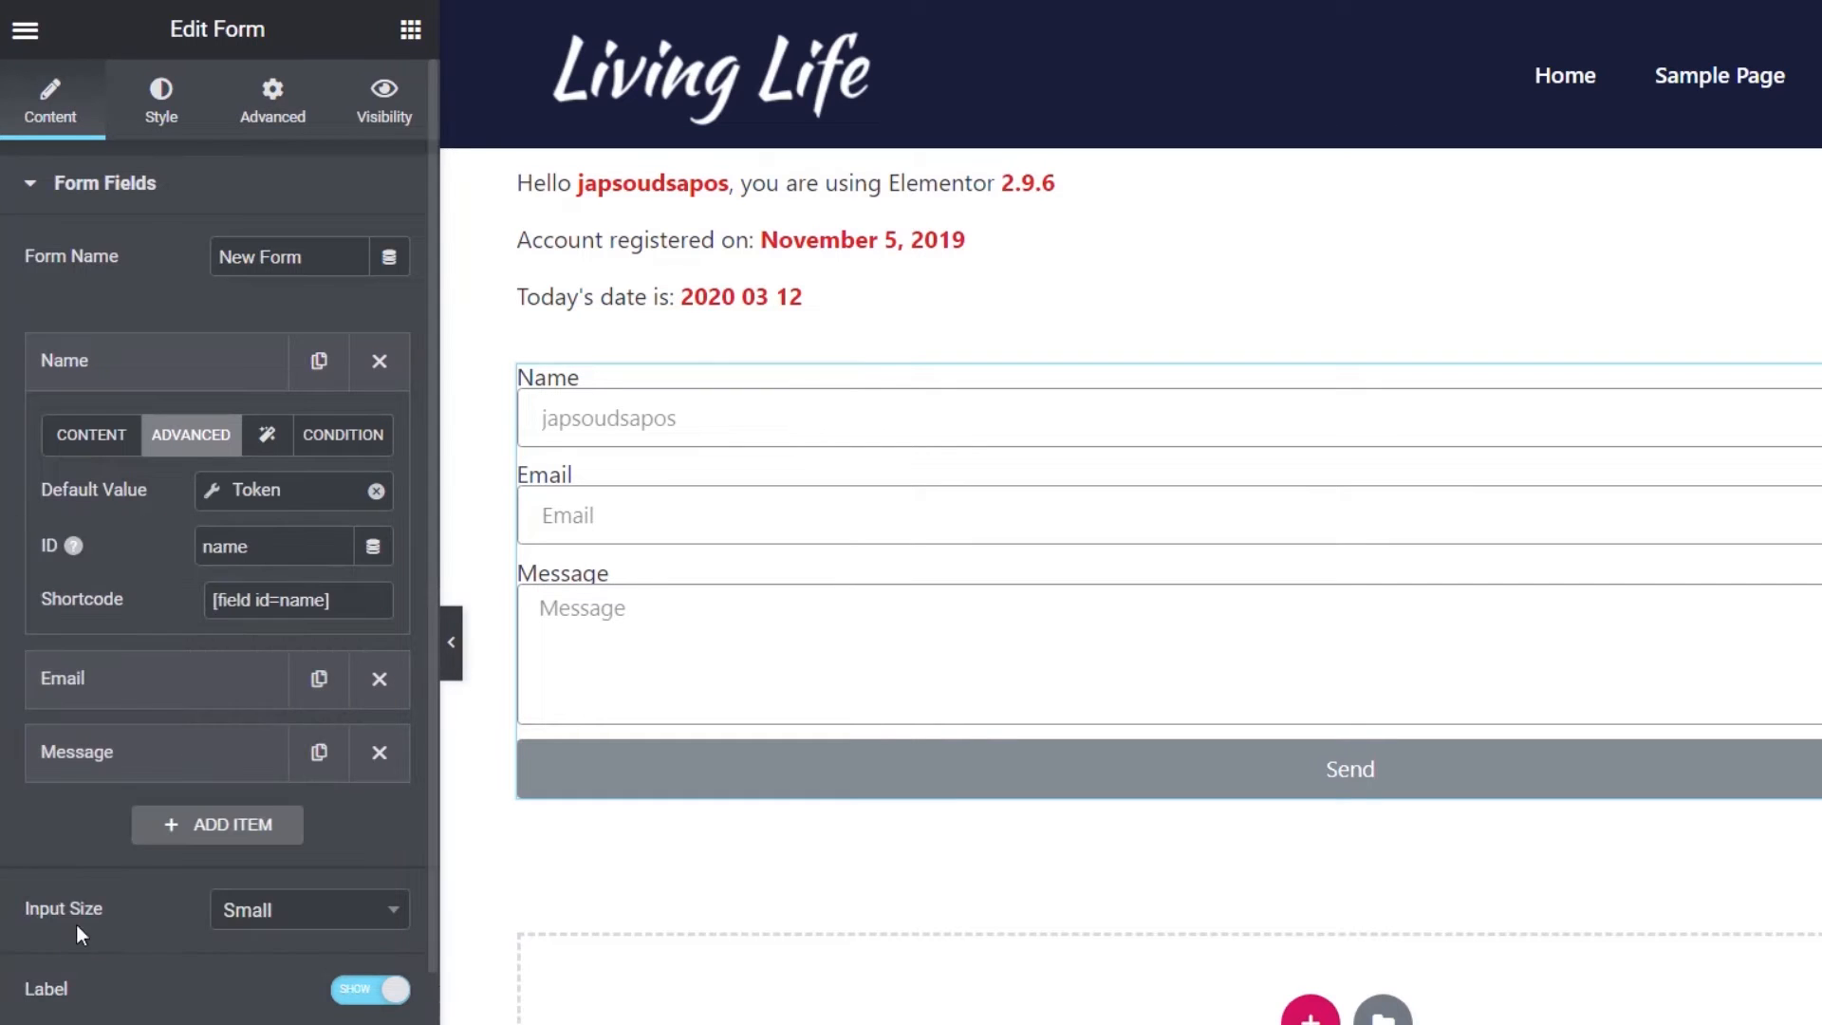
- Set the Name default value's token to [user:nicename] without any fallback text
{"action": "left_click", "coordinate": [215, 490]}
{"action": "left_click", "coordinate": [403, 705]}
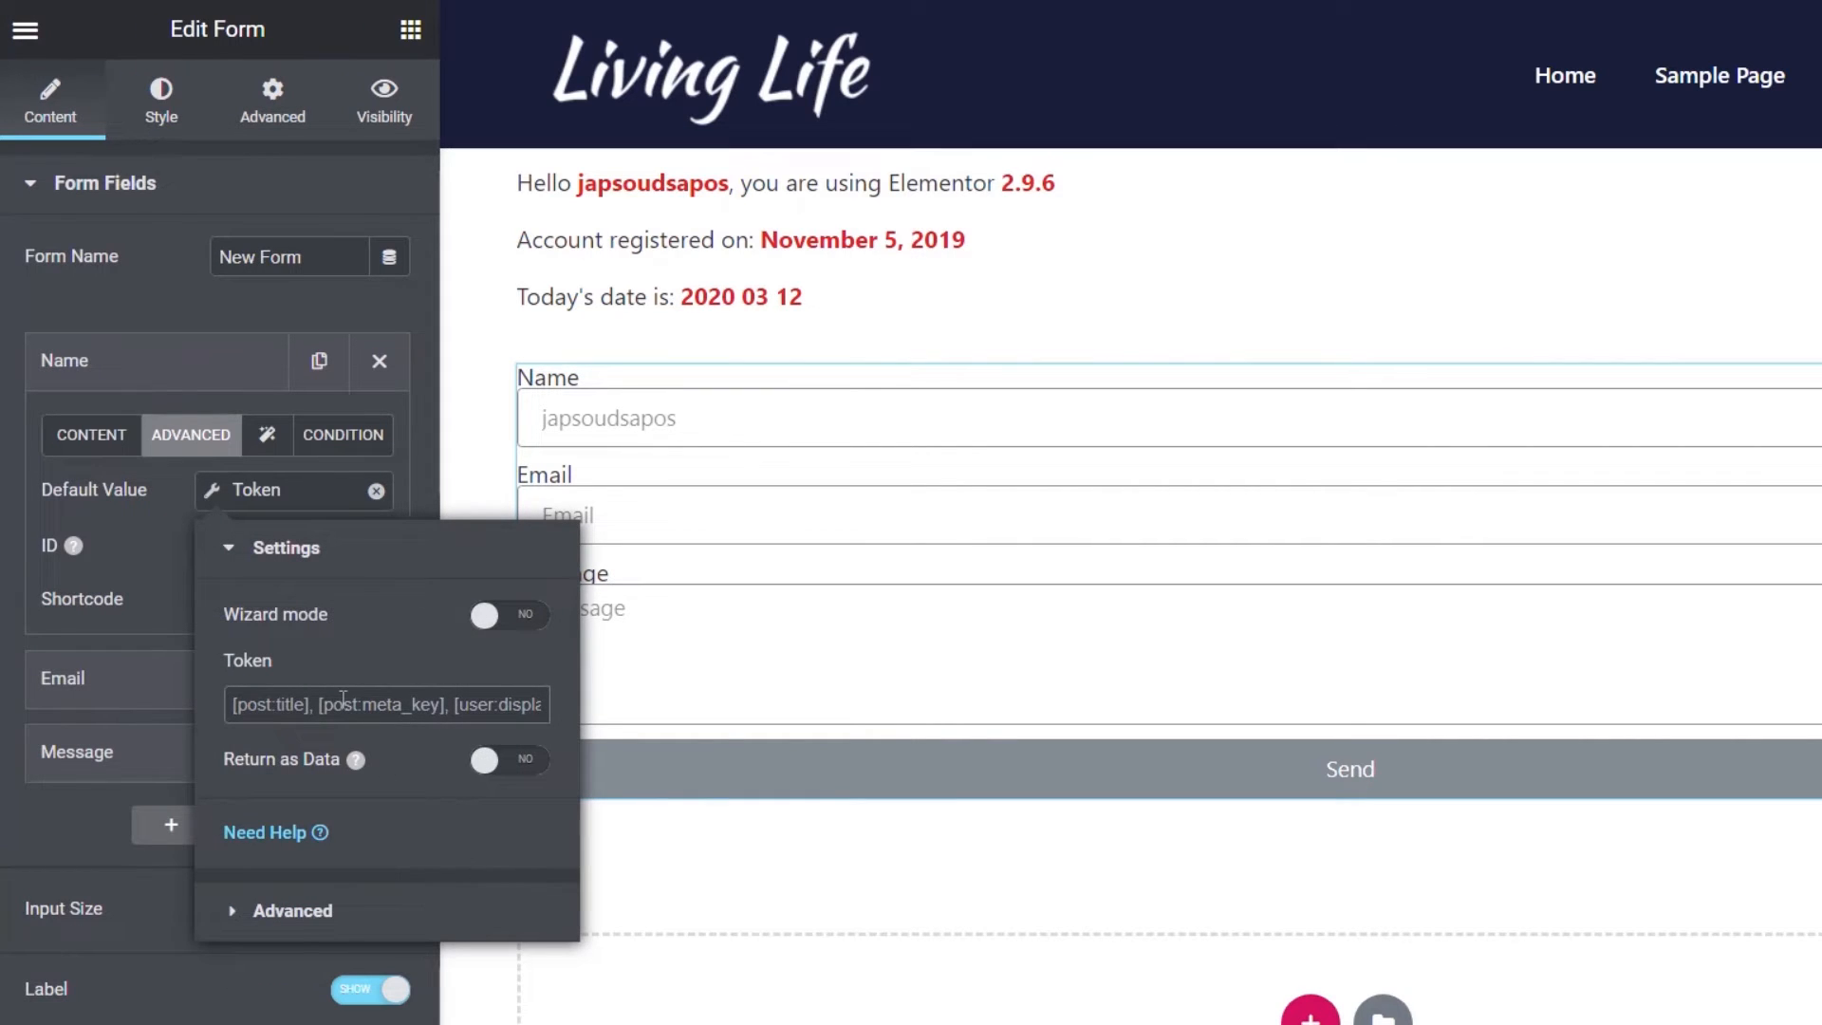
{"action": "key", "text": "ctrl+v"}
{"action": "left_click_drag", "start_coordinate": [415, 704], "coordinate": [362, 712]}
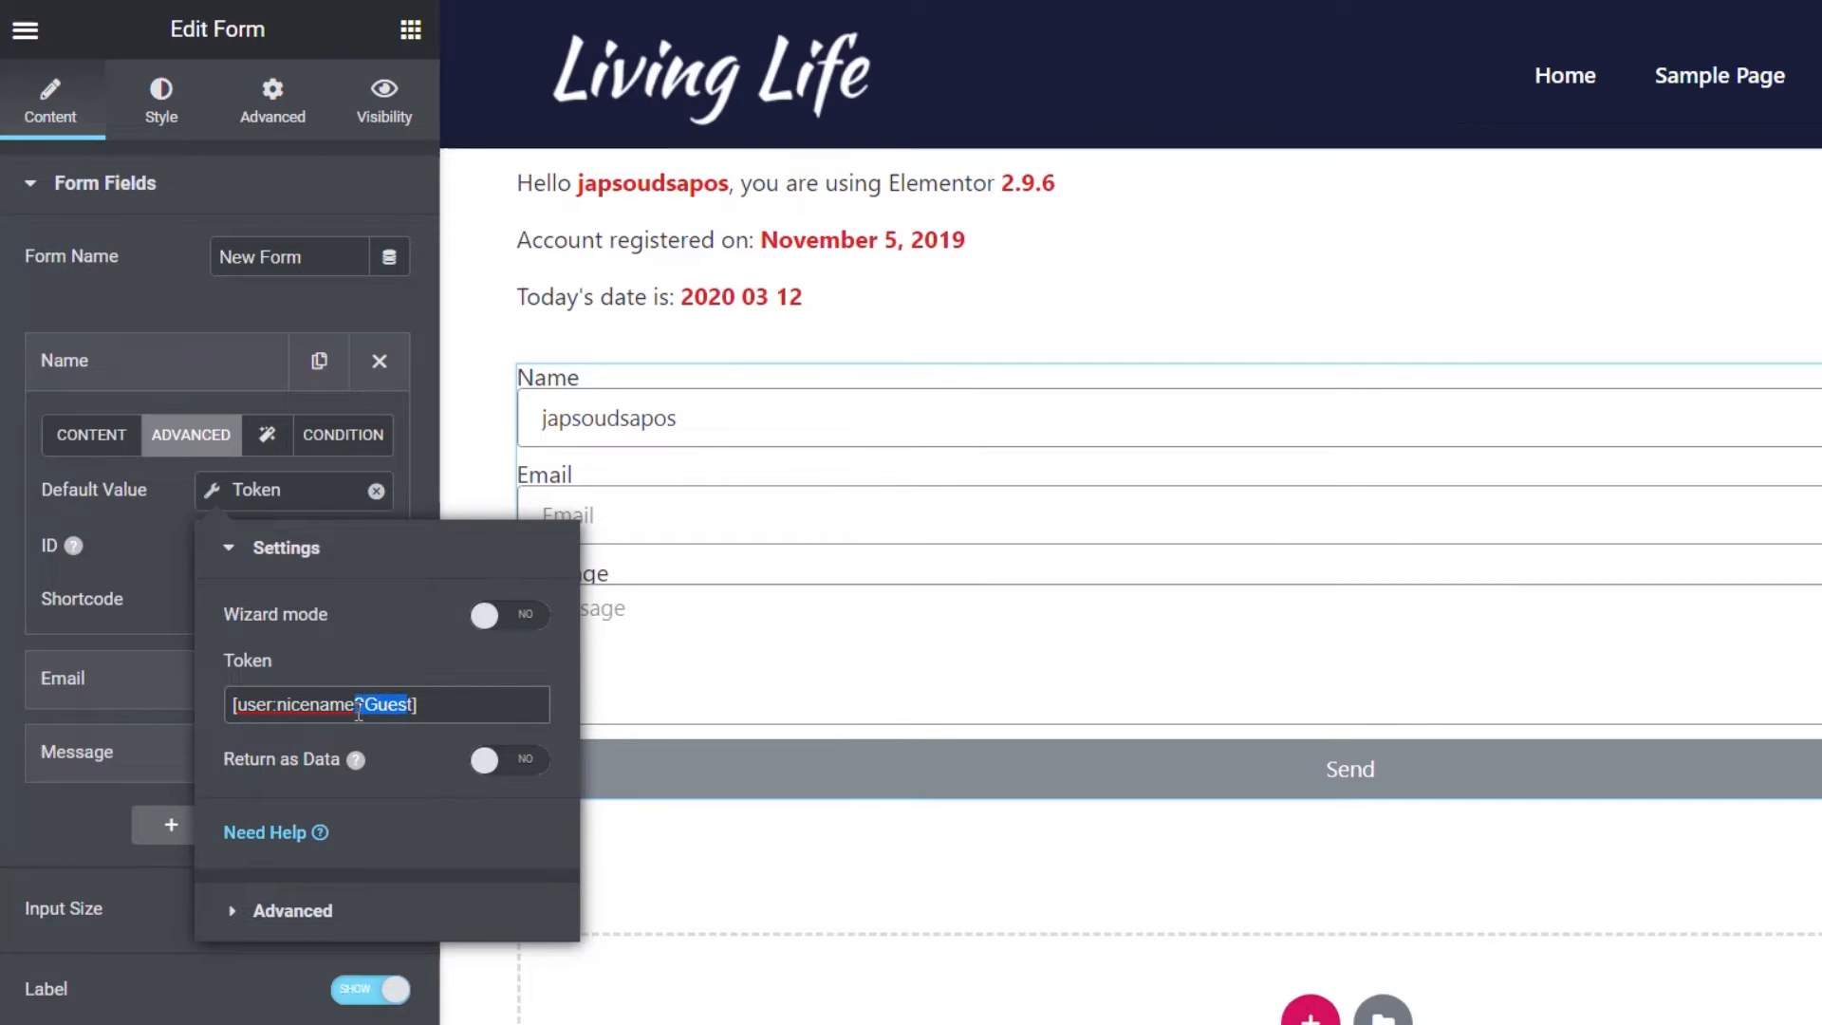
{"action": "key", "text": "BackSpace"}
{"action": "key", "text": "BackSpace"}
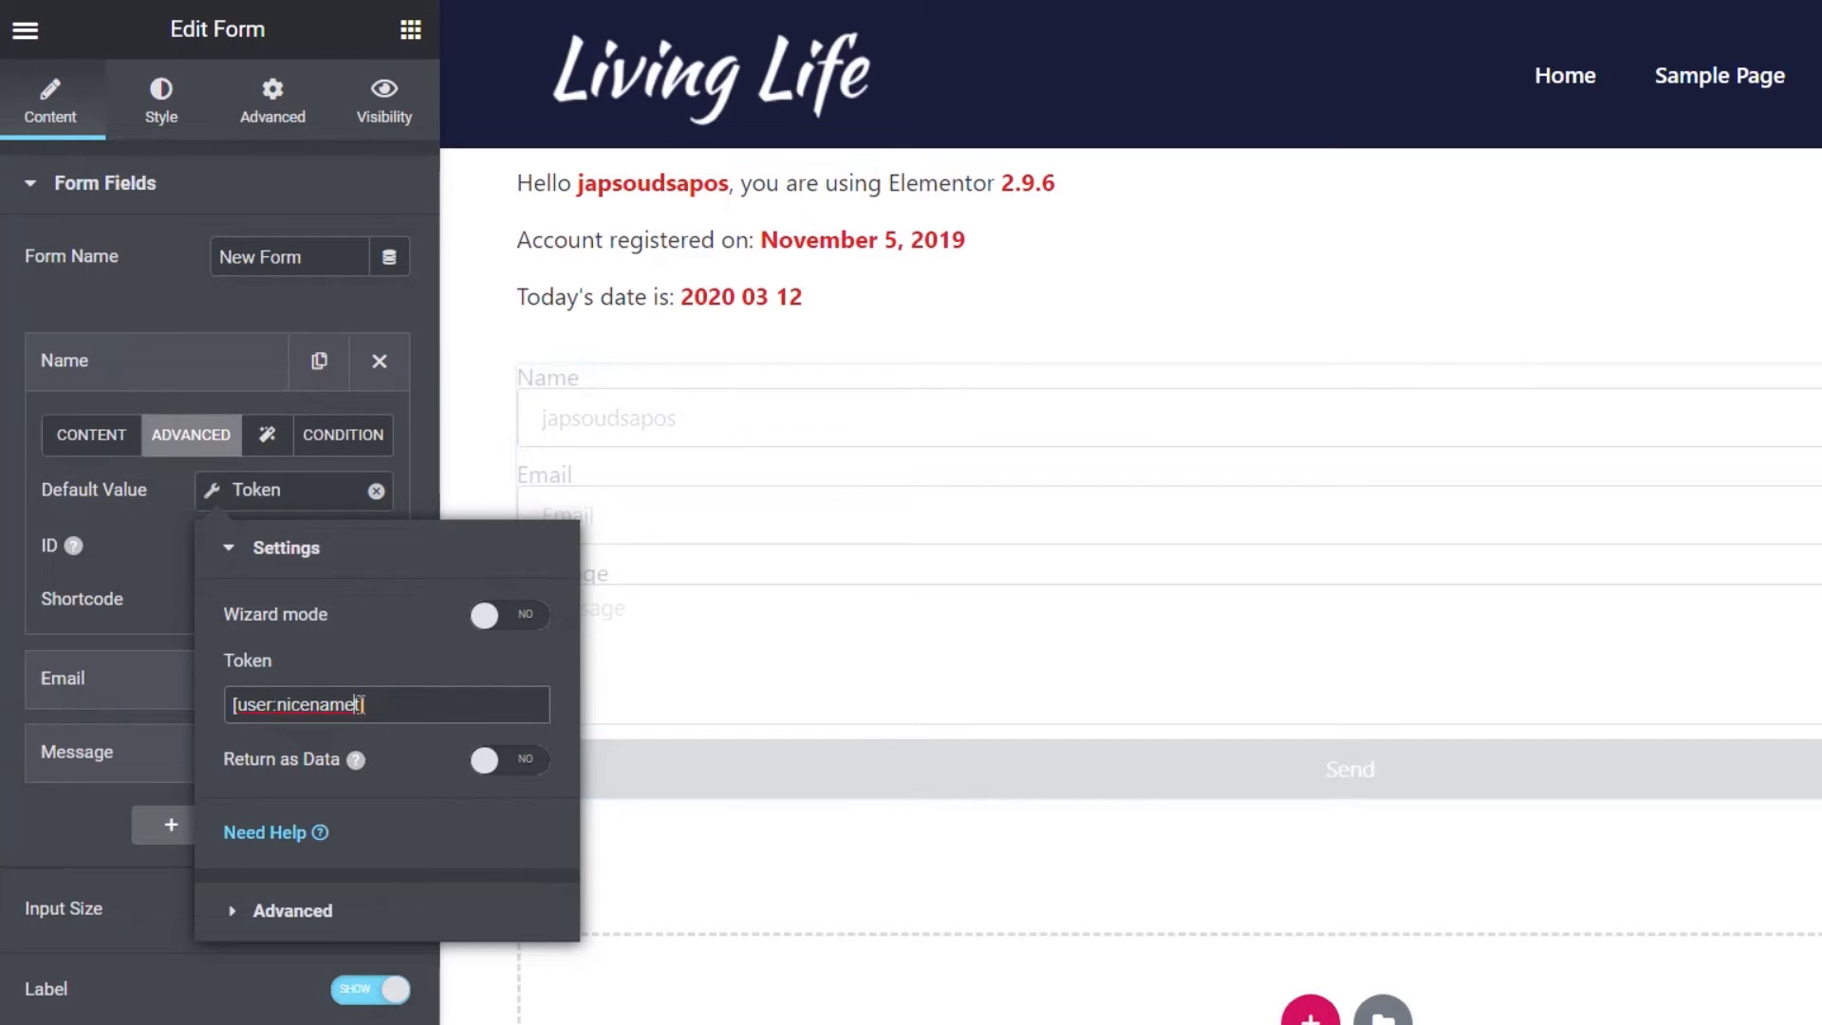
{"action": "left_click", "coordinate": [140, 548]}
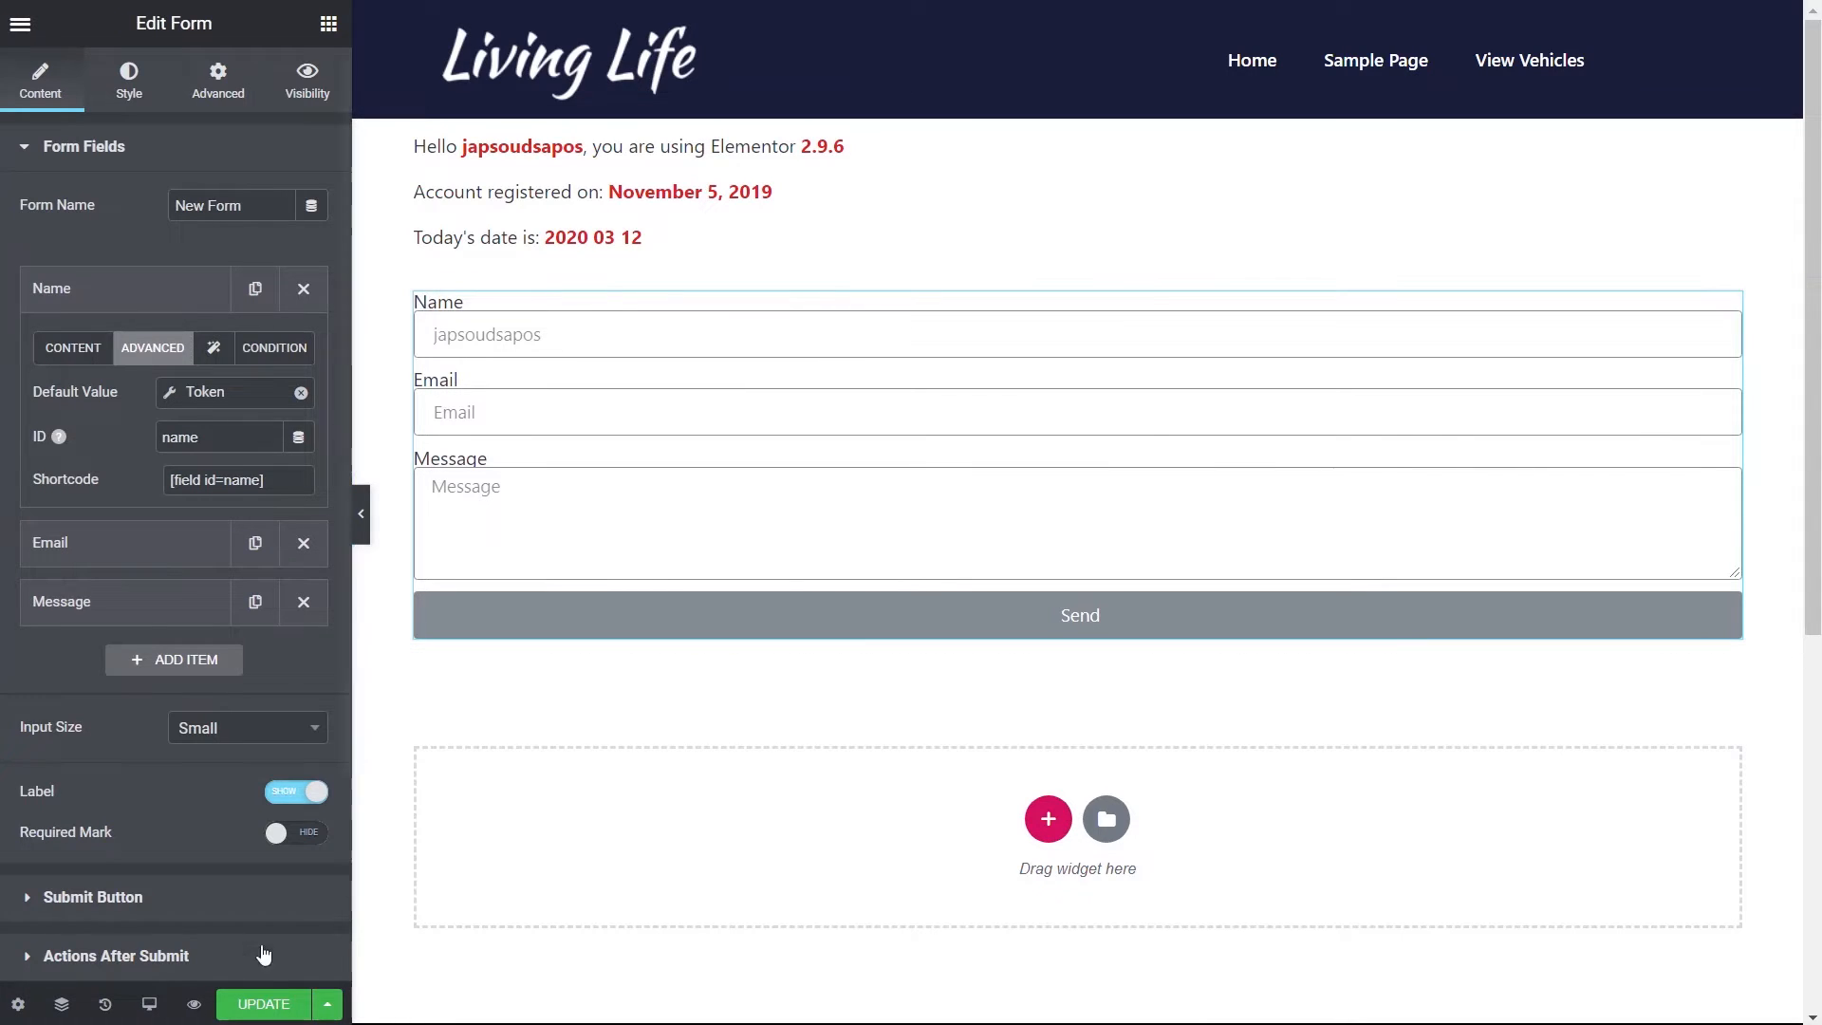
- Update the page and preview it to check the prefilled value in the form's Name field
{"action": "left_click", "coordinate": [259, 1004]}
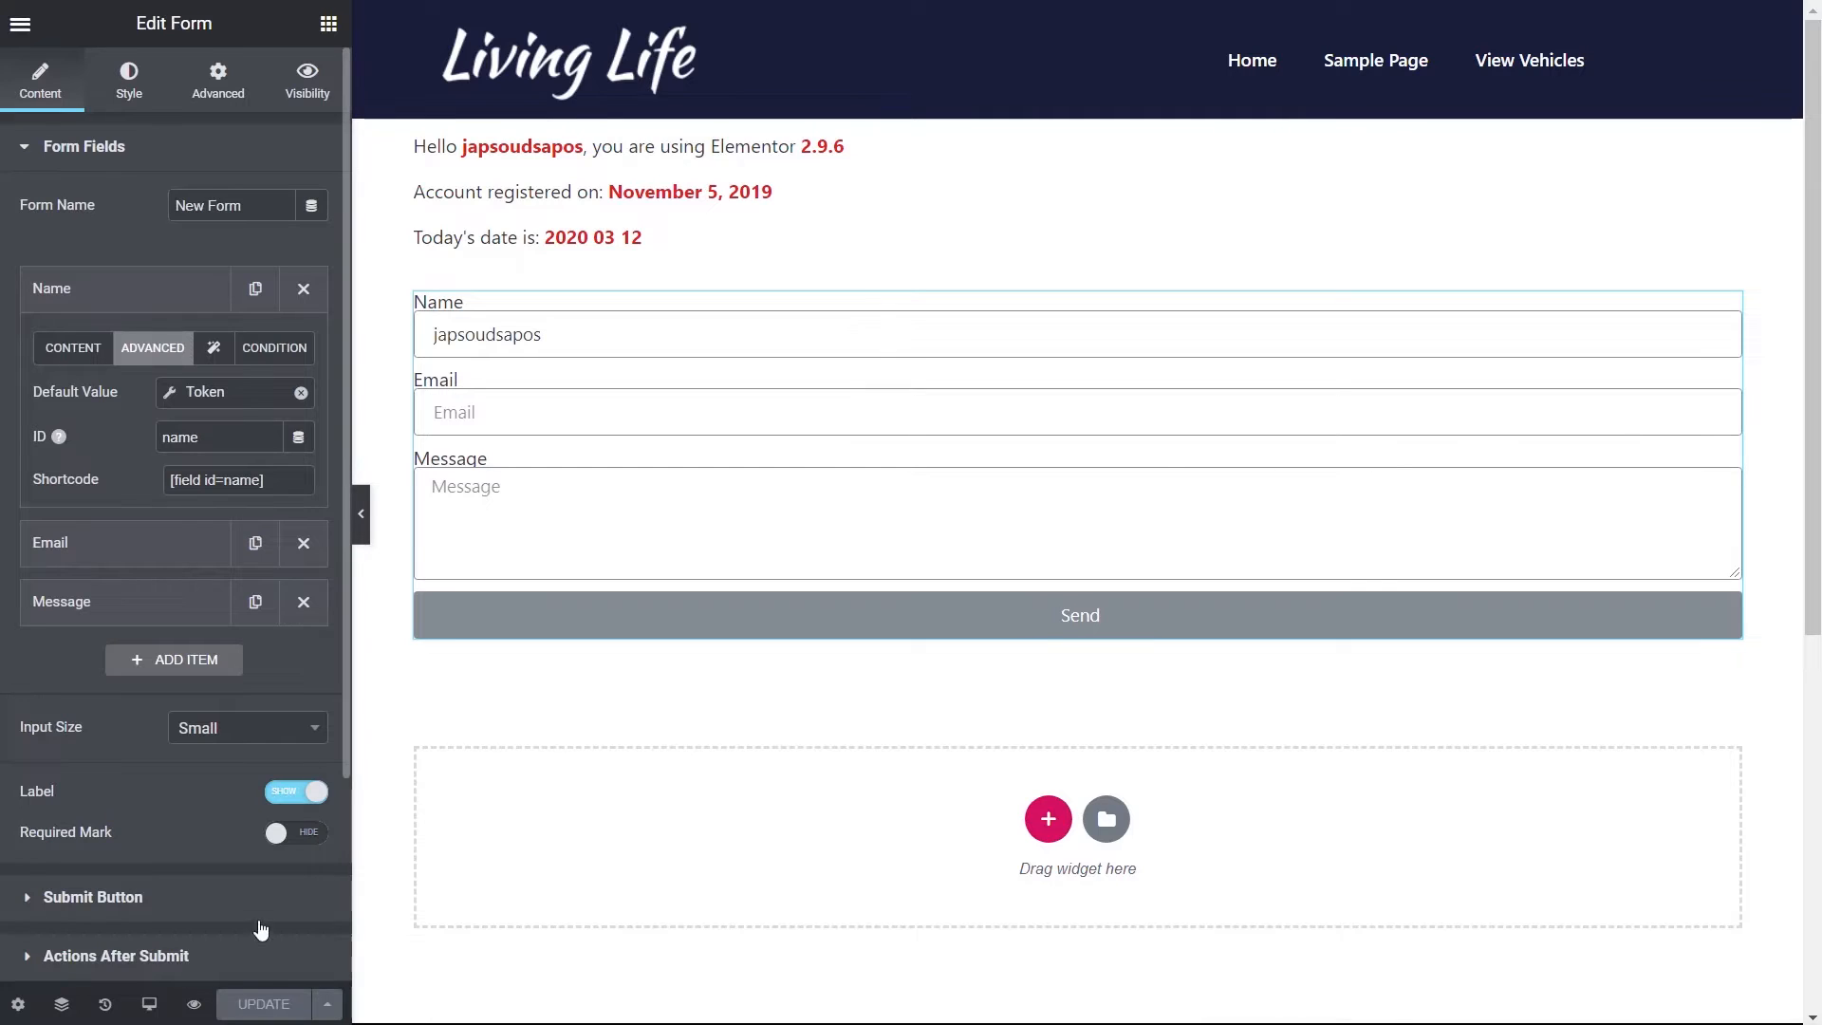
{"action": "left_click", "coordinate": [194, 1004]}
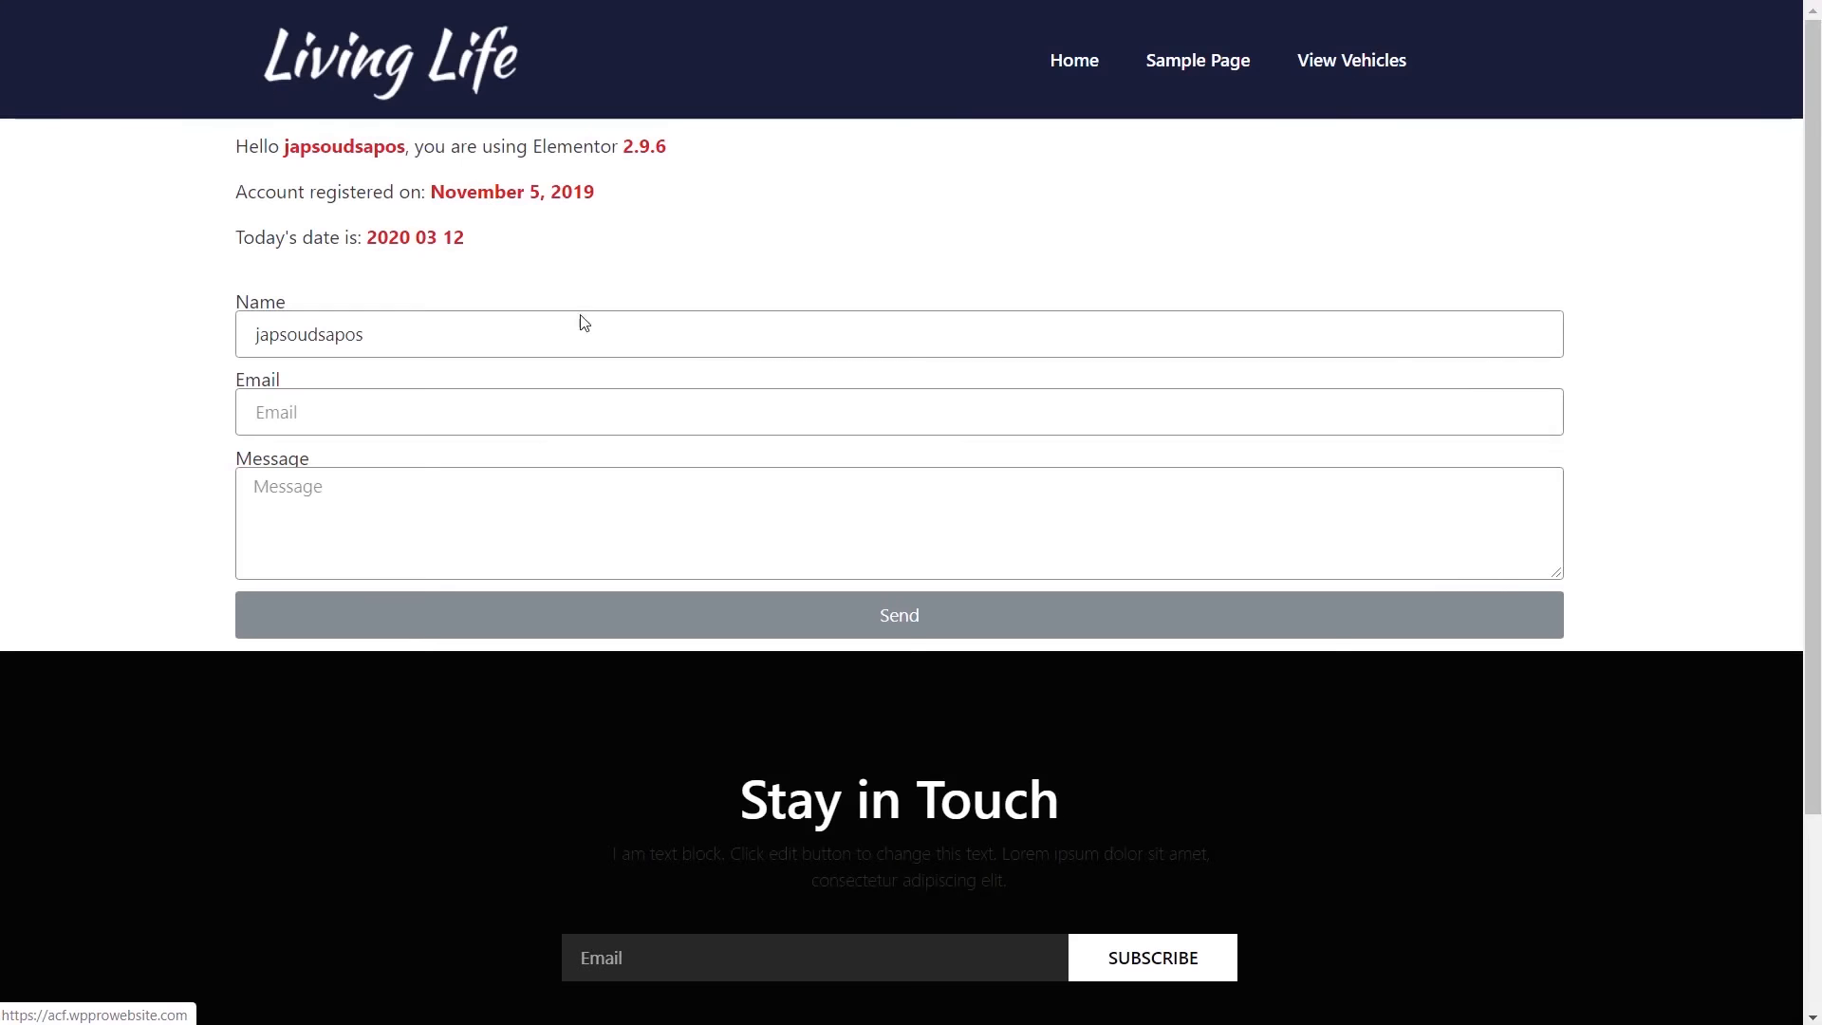
{"action": "left_click", "coordinate": [360, 333]}
{"action": "left_click_drag", "start_coordinate": [360, 333], "coordinate": [257, 328]}
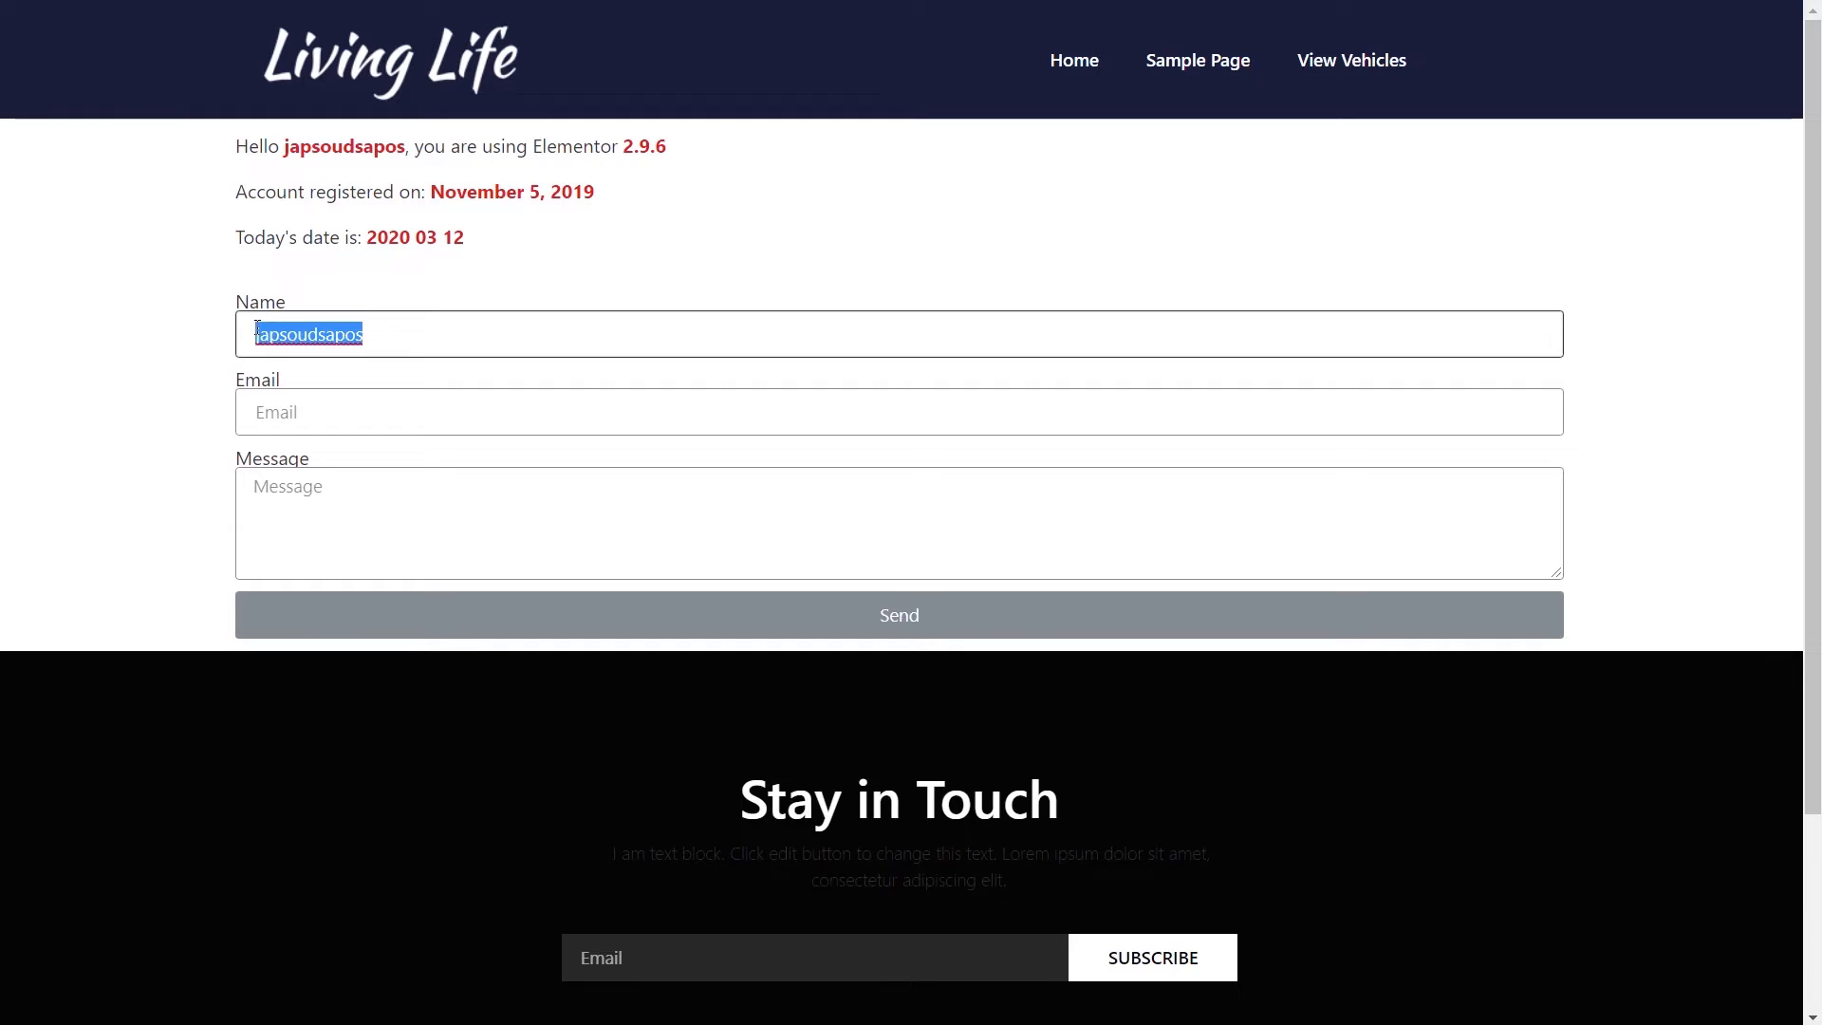
{"action": "left_click", "coordinate": [409, 339]}
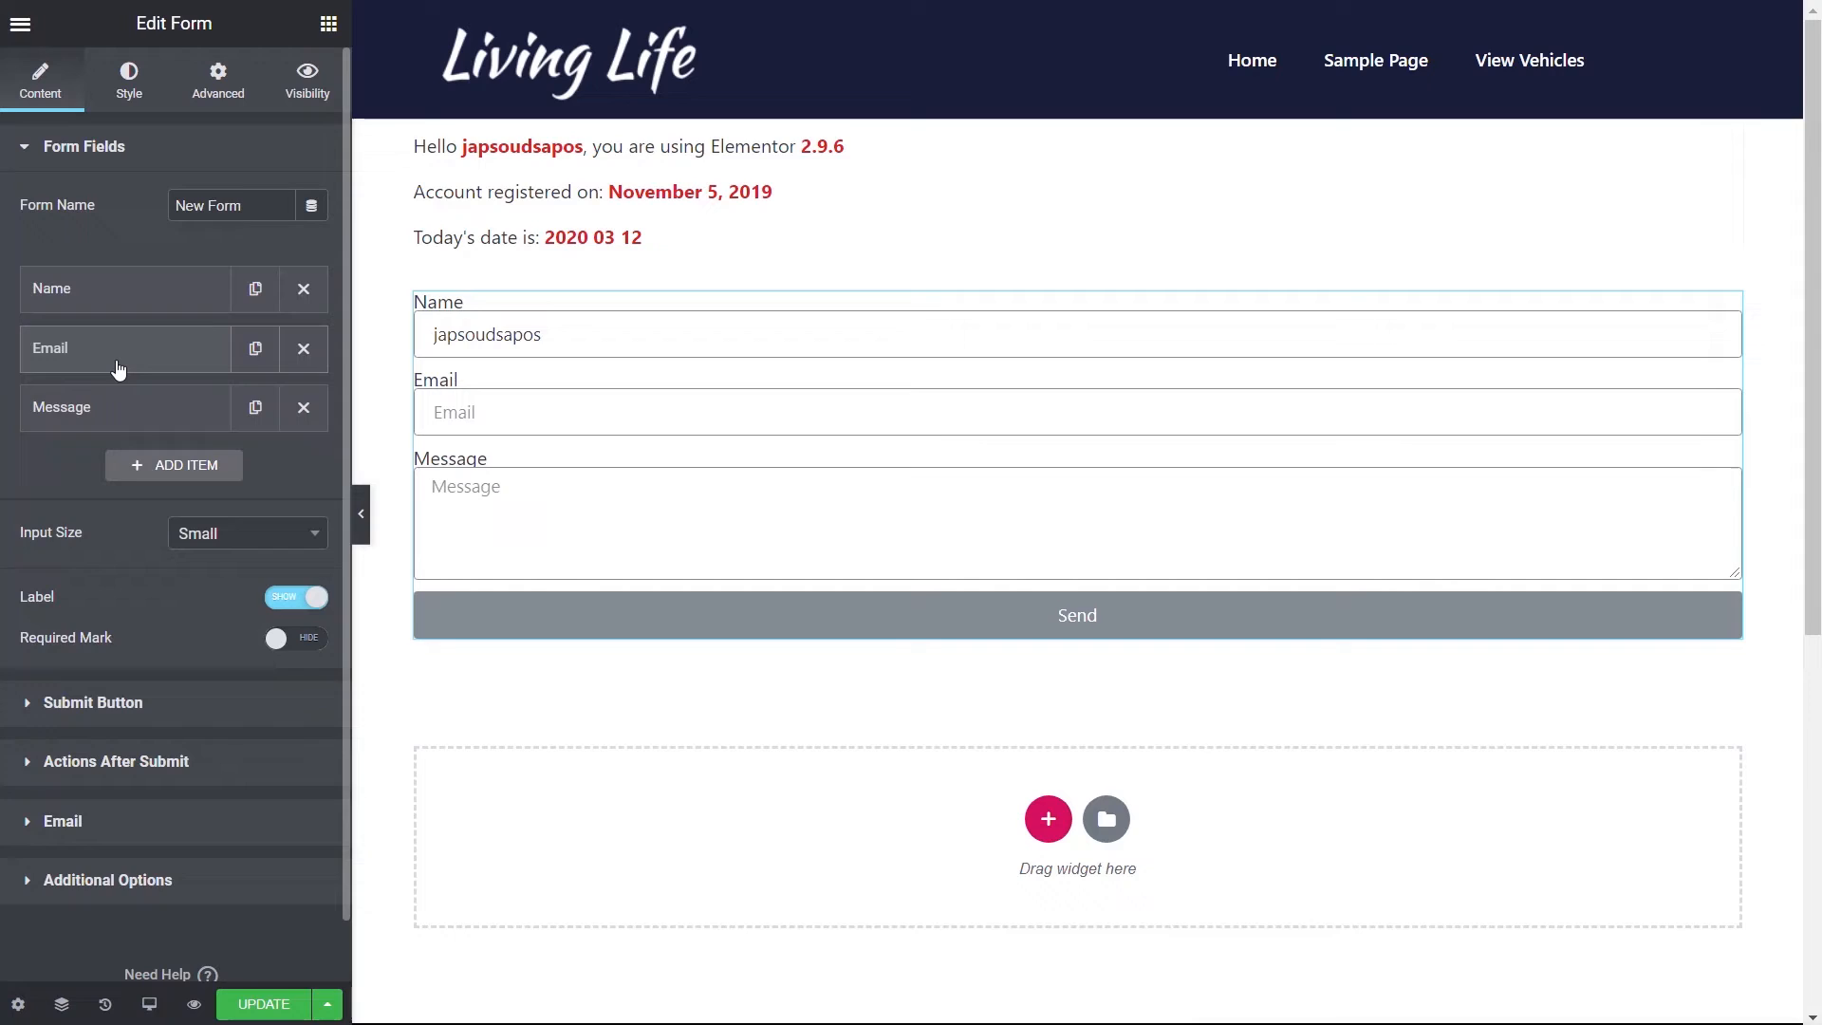
- Expand the form's Email field and assign the Token dynamic tag to its placeholder
{"action": "left_click", "coordinate": [117, 368]}
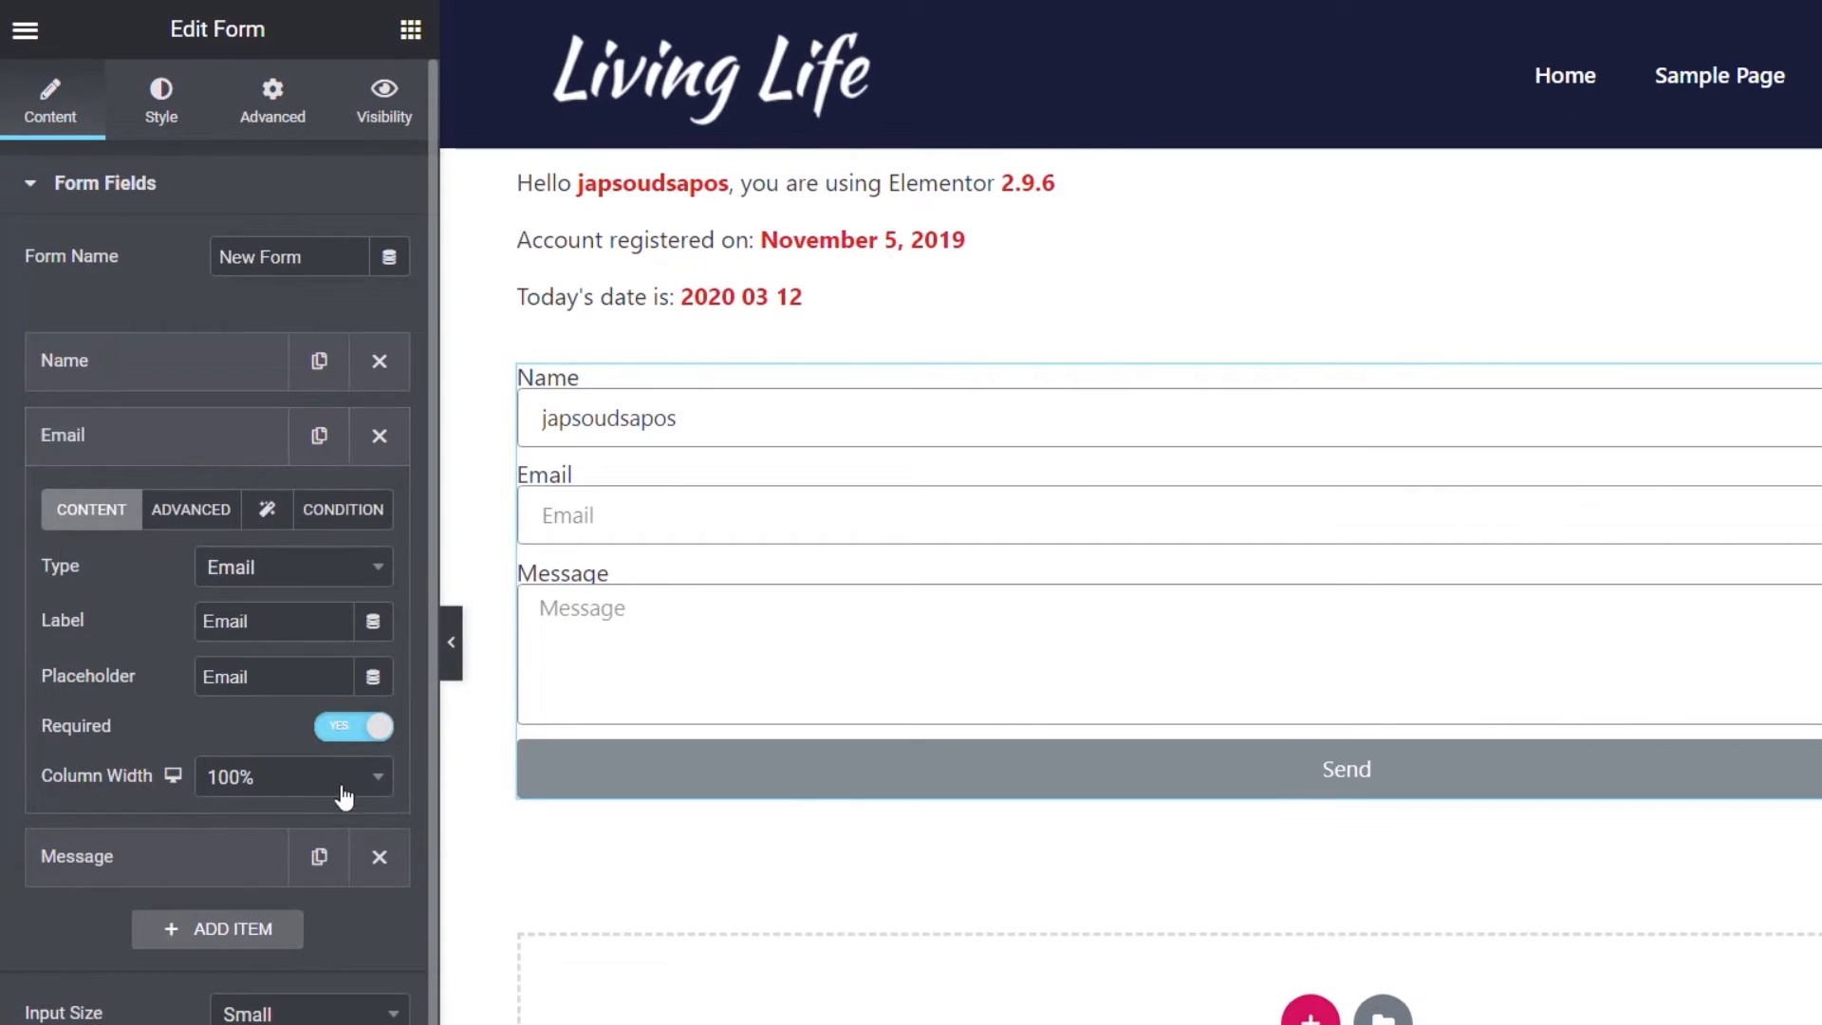
{"action": "double_click", "coordinate": [269, 680]}
{"action": "left_click", "coordinate": [373, 423]}
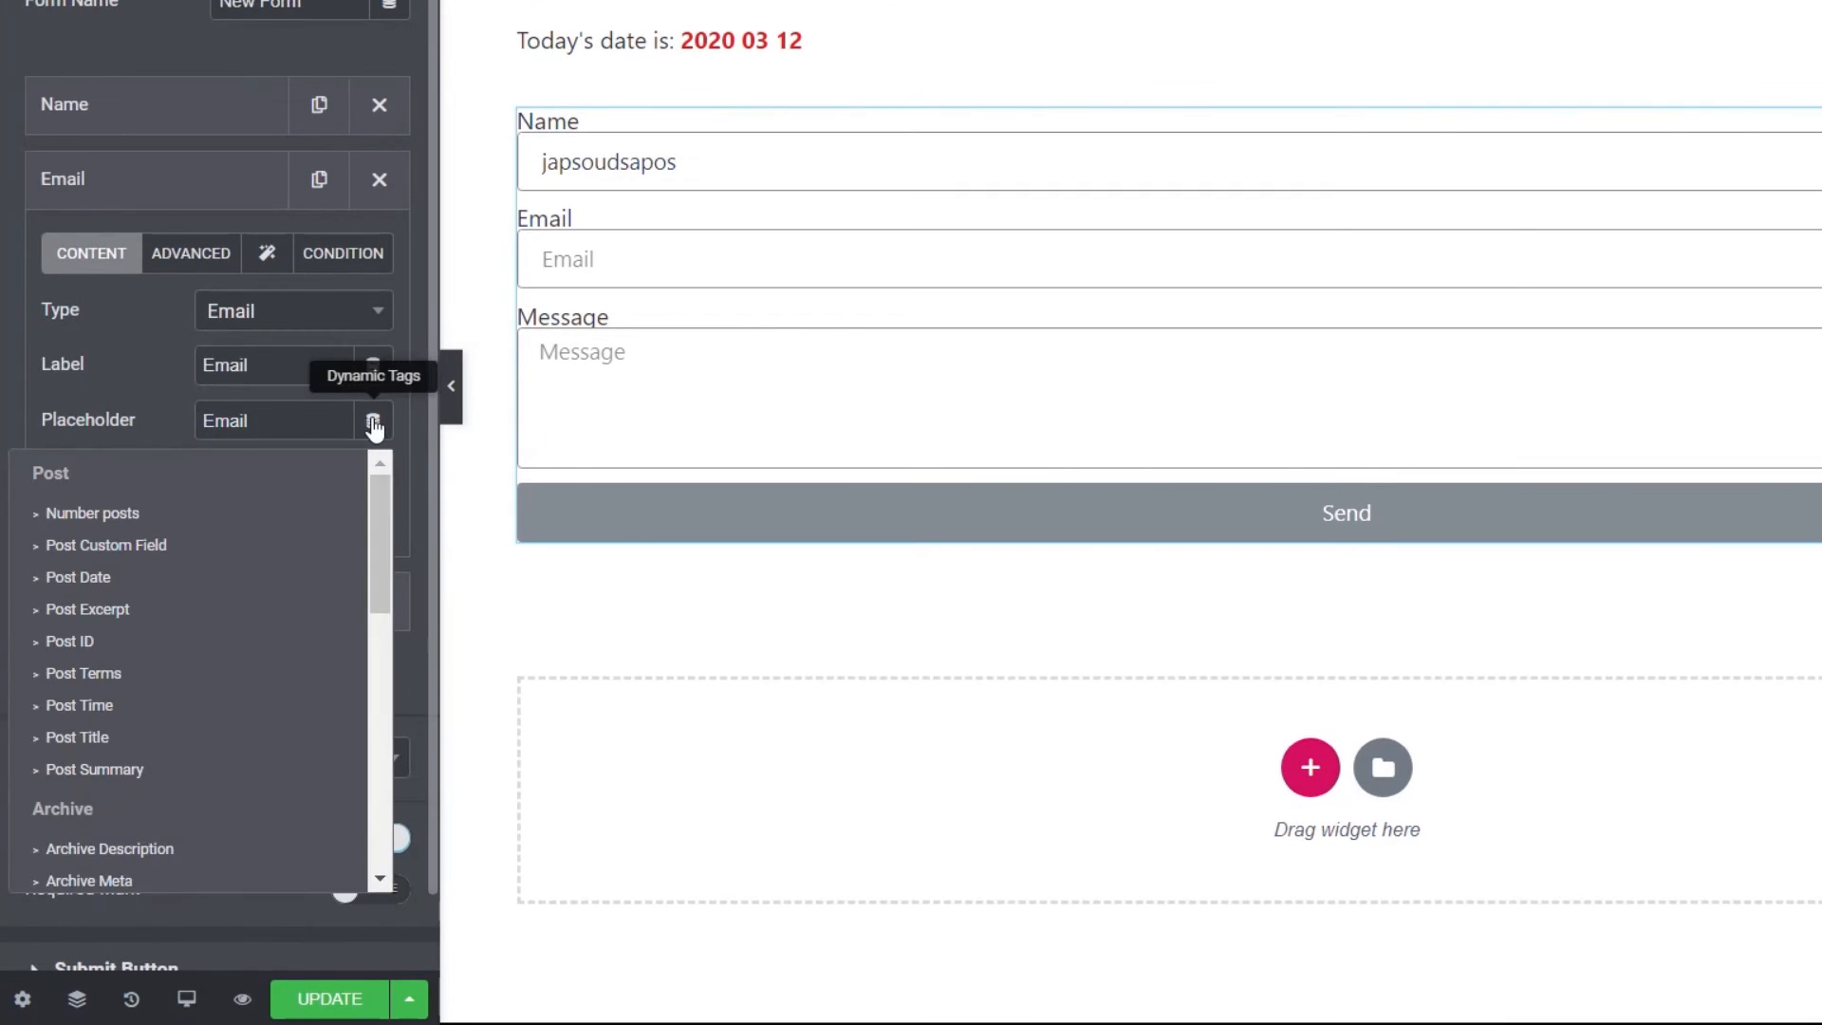
{"action": "left_click_drag", "start_coordinate": [384, 519], "coordinate": [273, 872]}
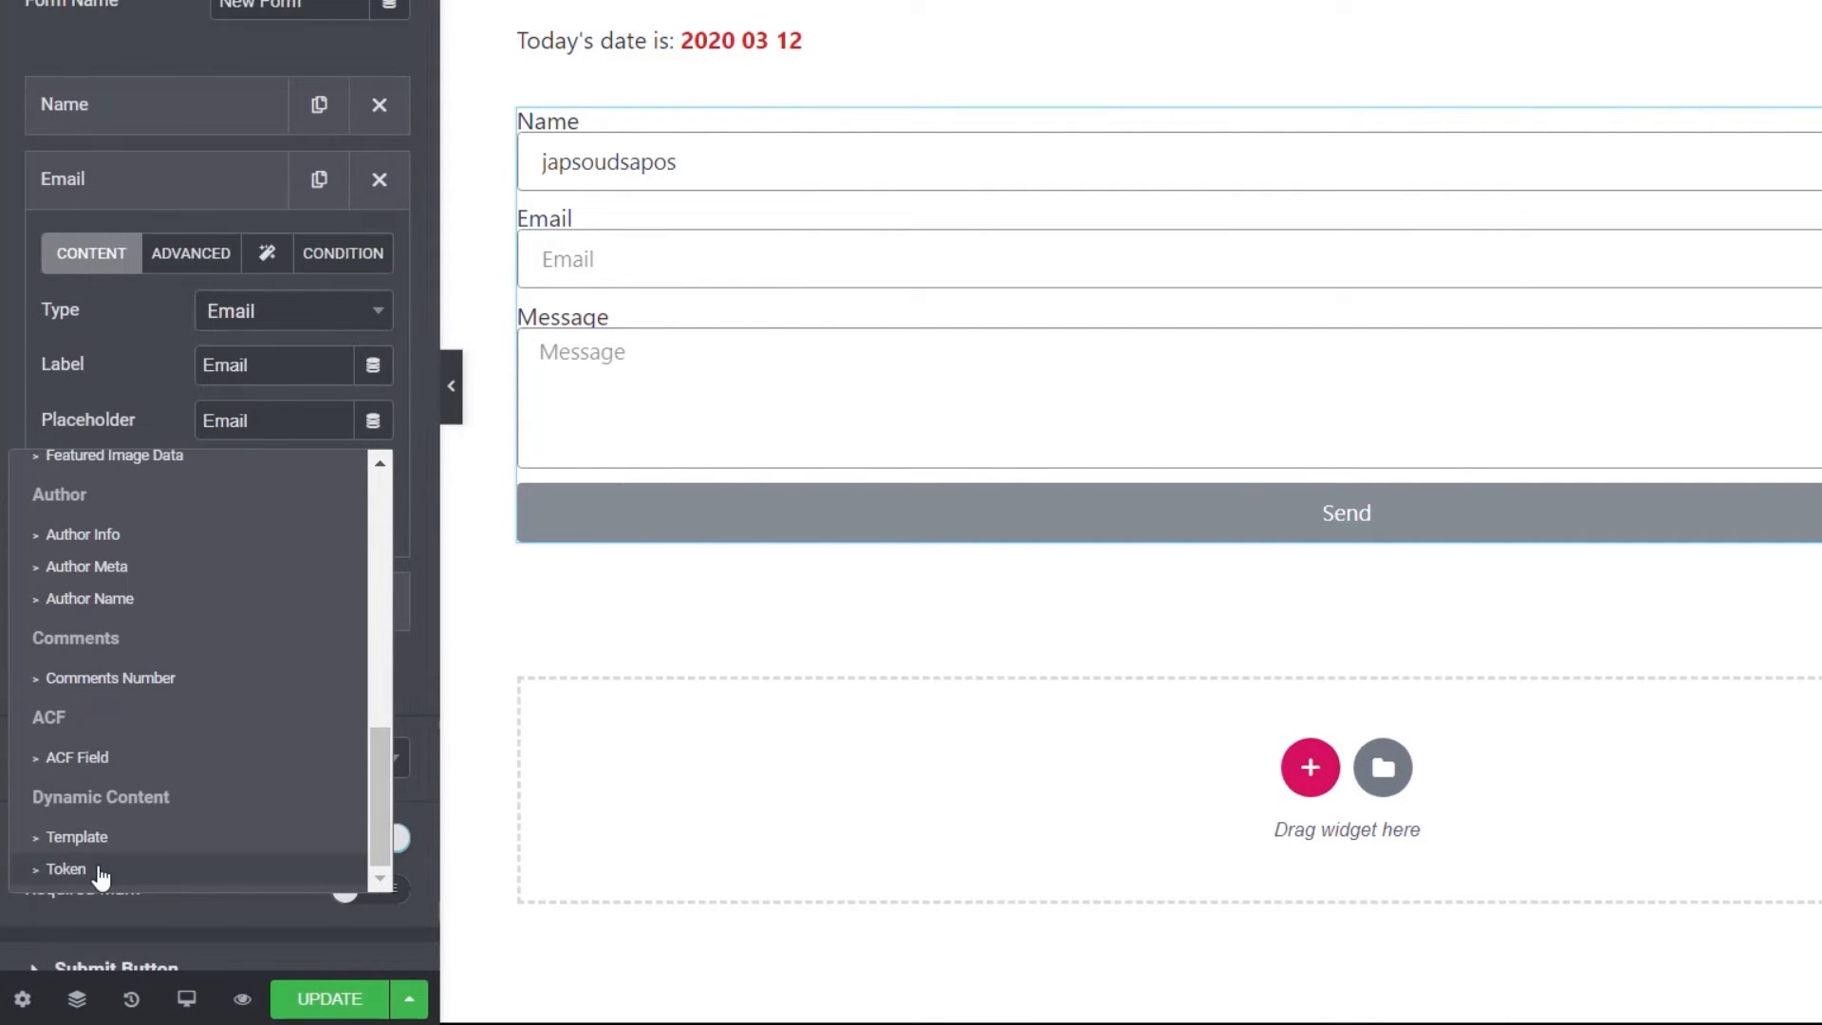
{"action": "left_click", "coordinate": [99, 868]}
- Set the Email placeholder's token to [user:email]
{"action": "left_click", "coordinate": [211, 426]}
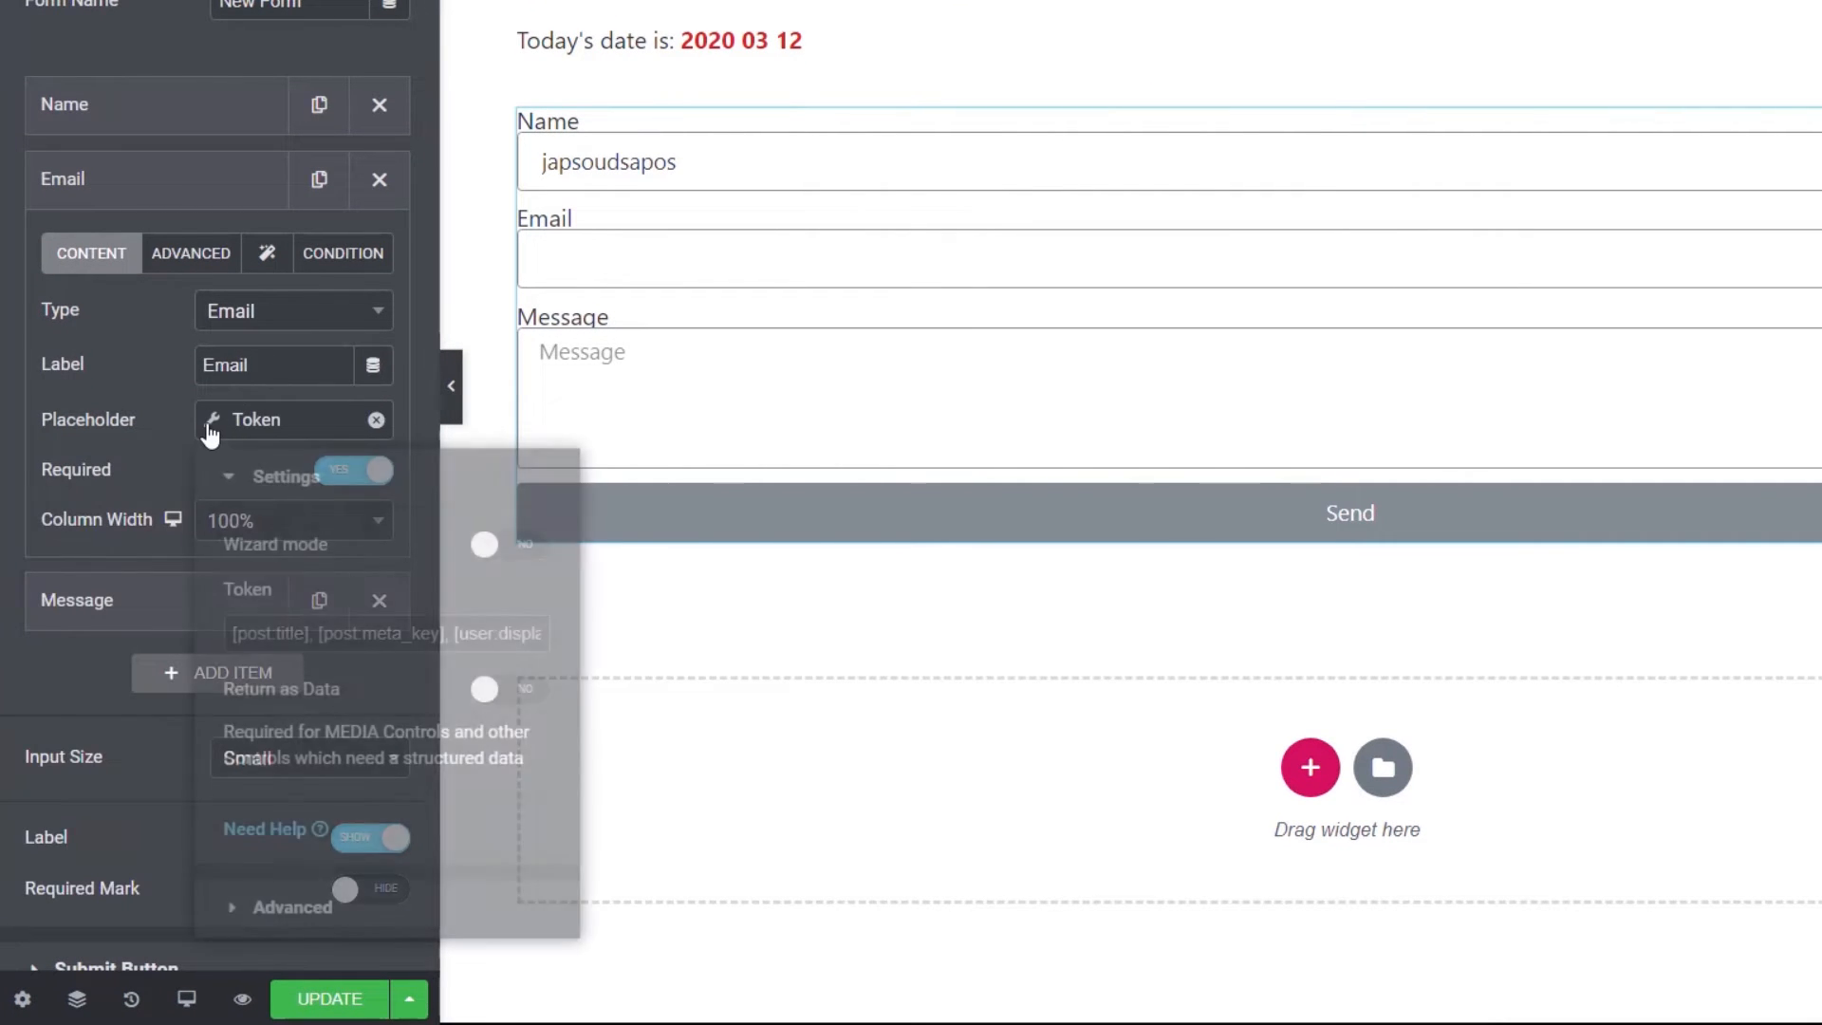
{"action": "left_click", "coordinate": [313, 632]}
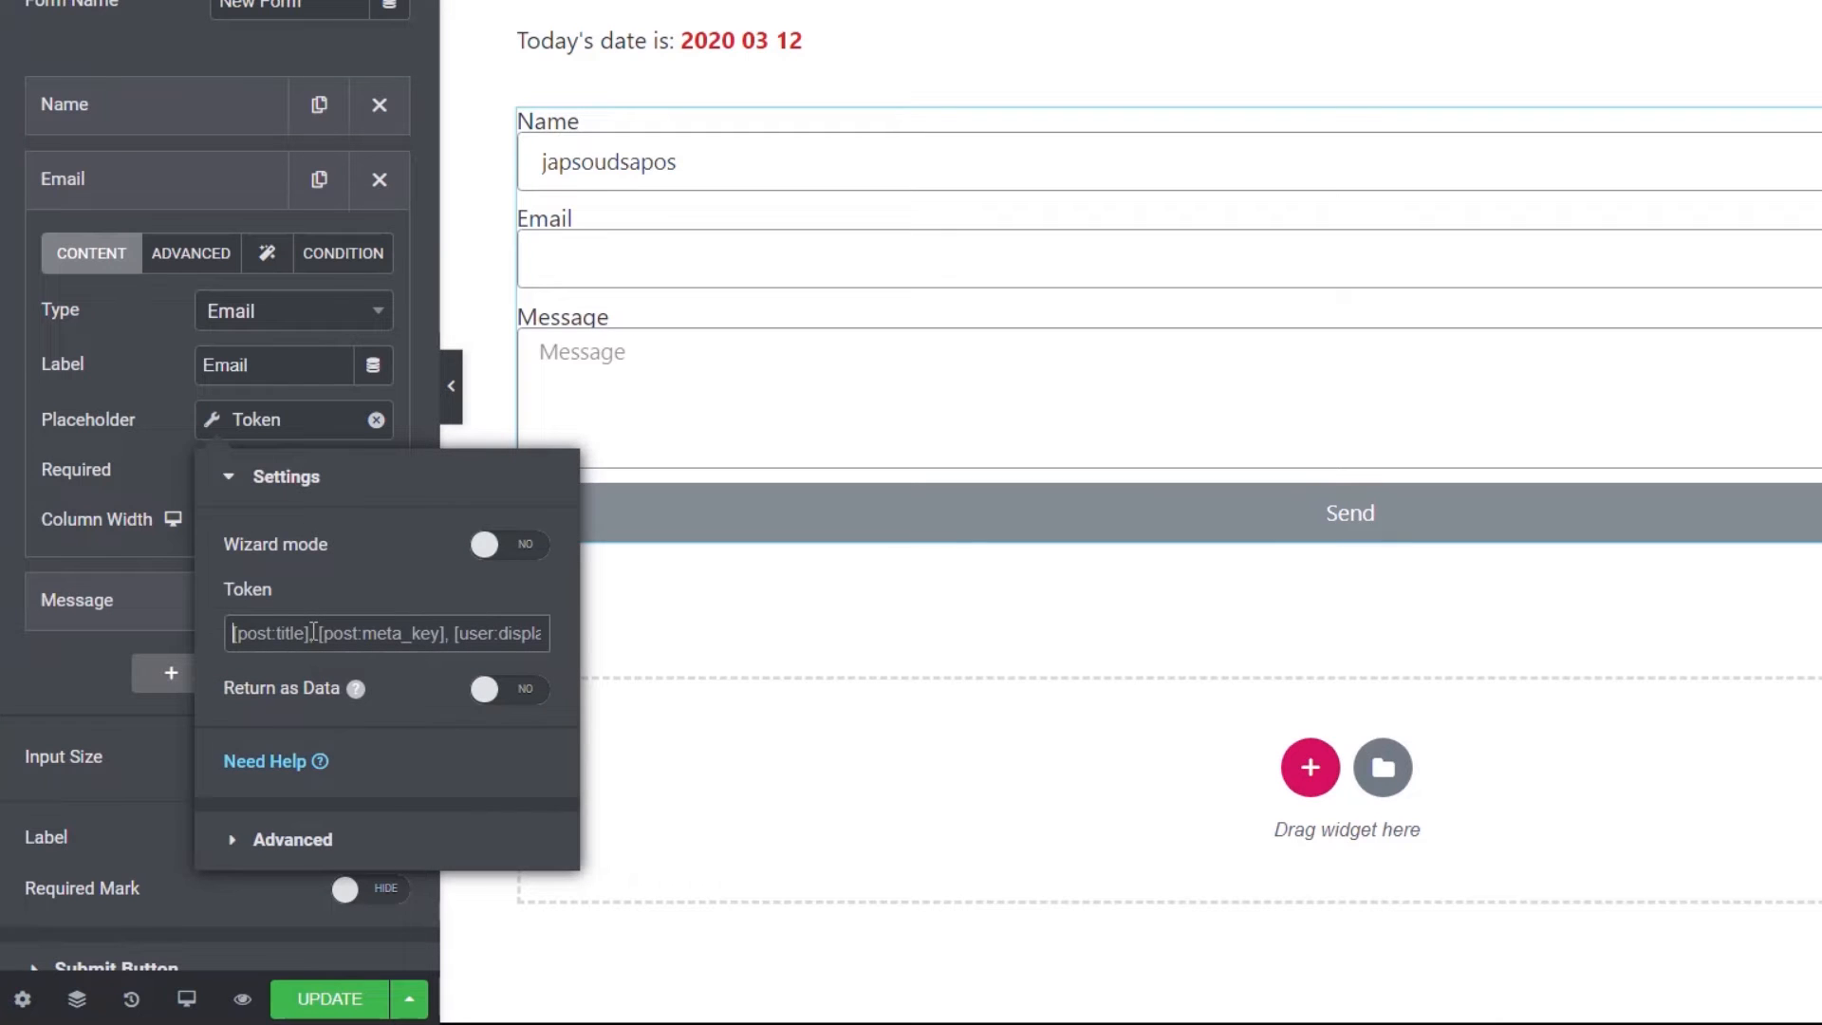
{"action": "key", "text": "ctrl+v"}
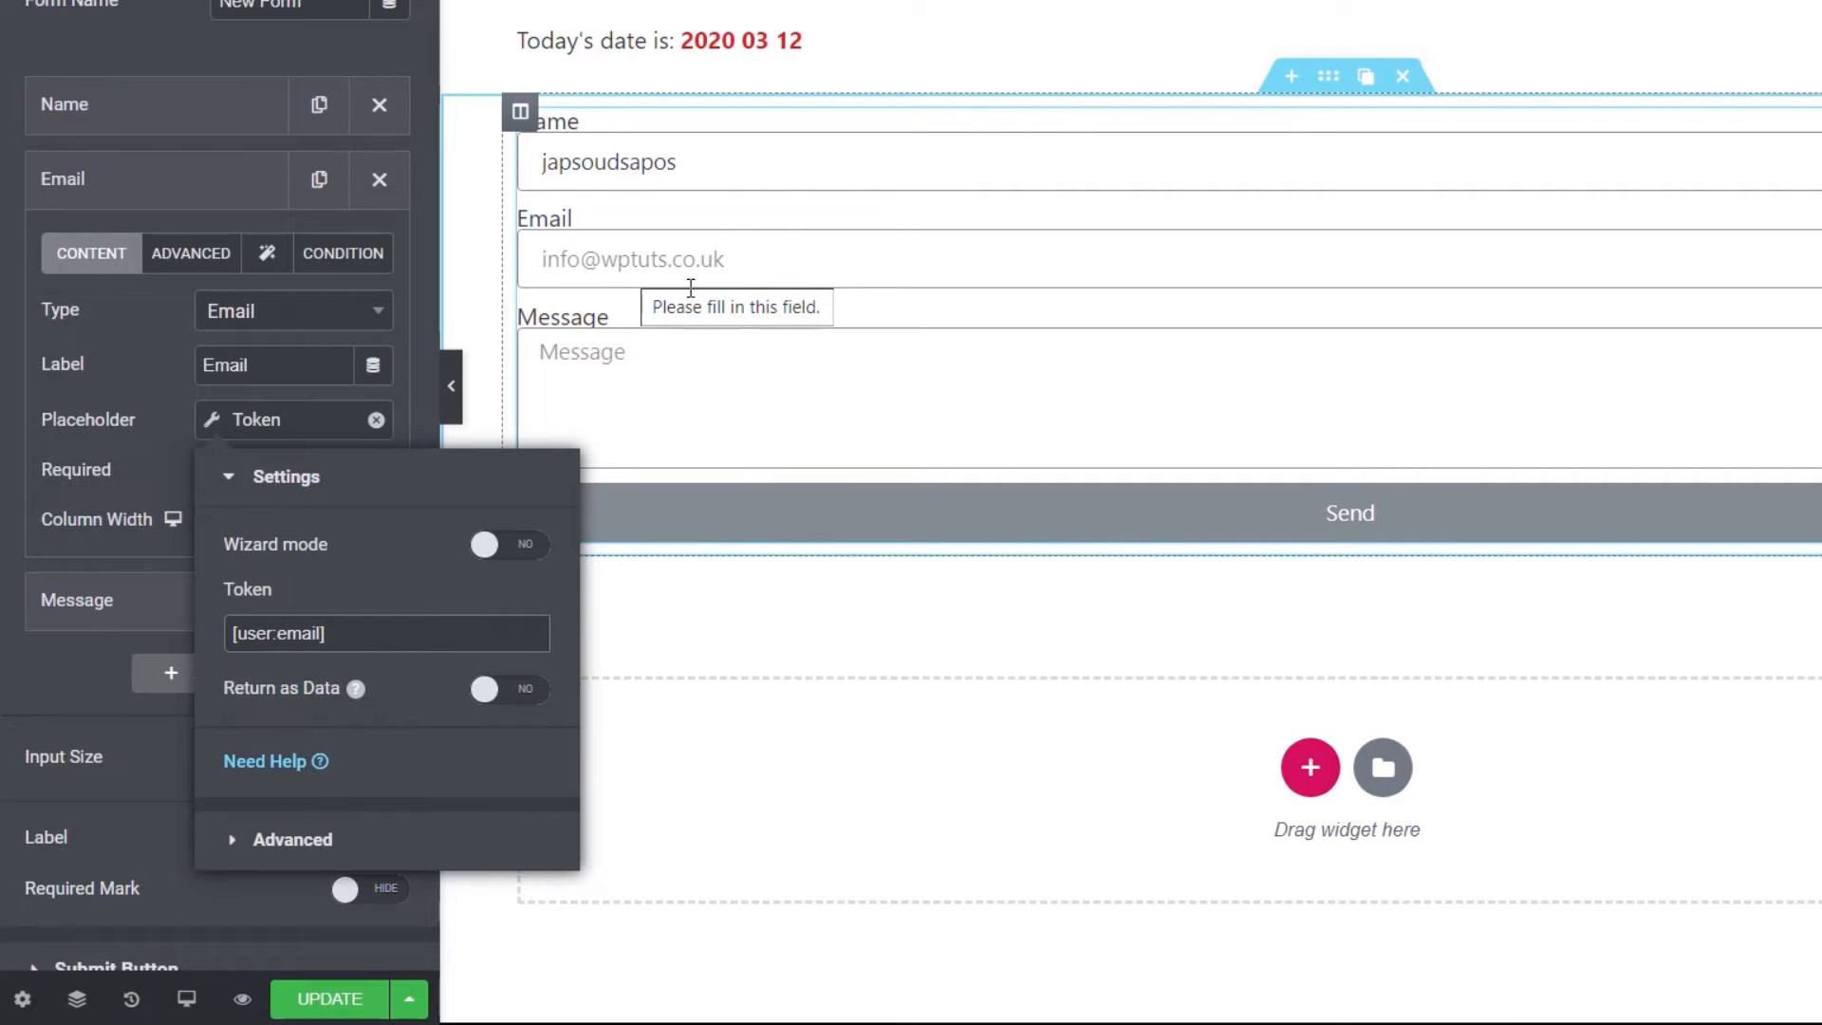
{"action": "left_click", "coordinate": [128, 458]}
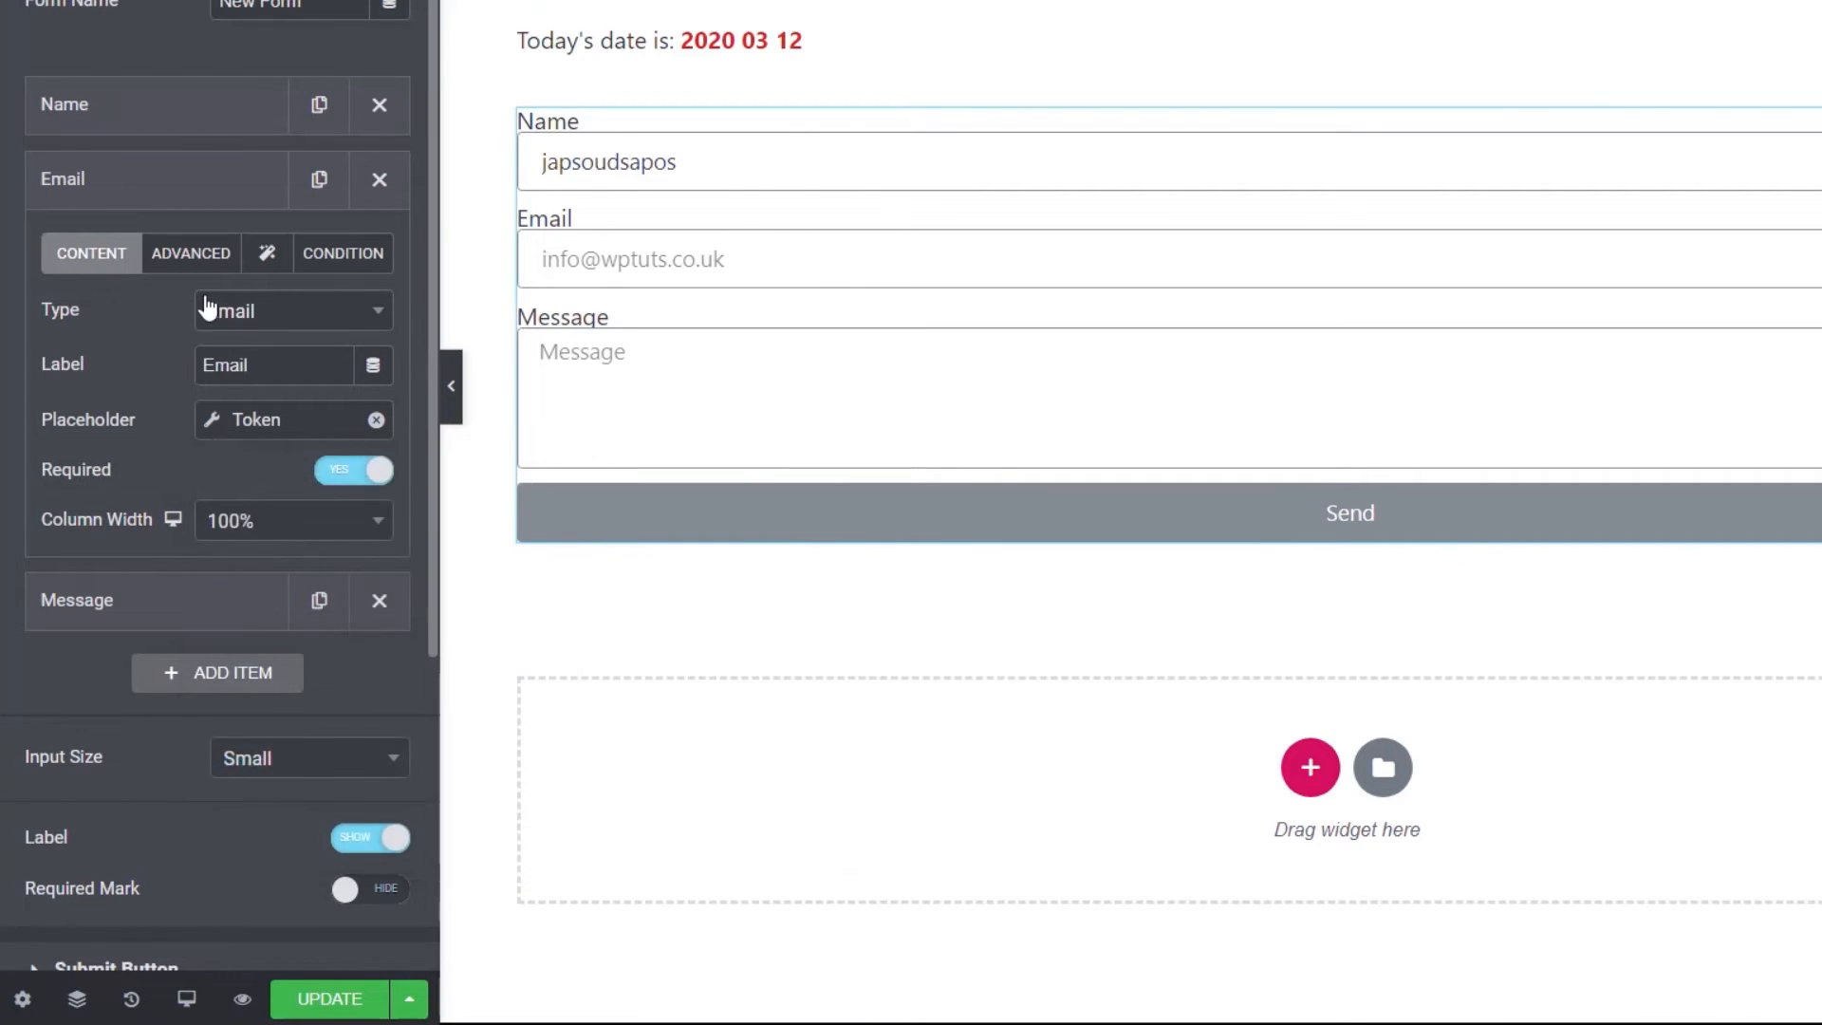
- Assign the Token dynamic tag to the Email field's default value
{"action": "left_click", "coordinate": [194, 258]}
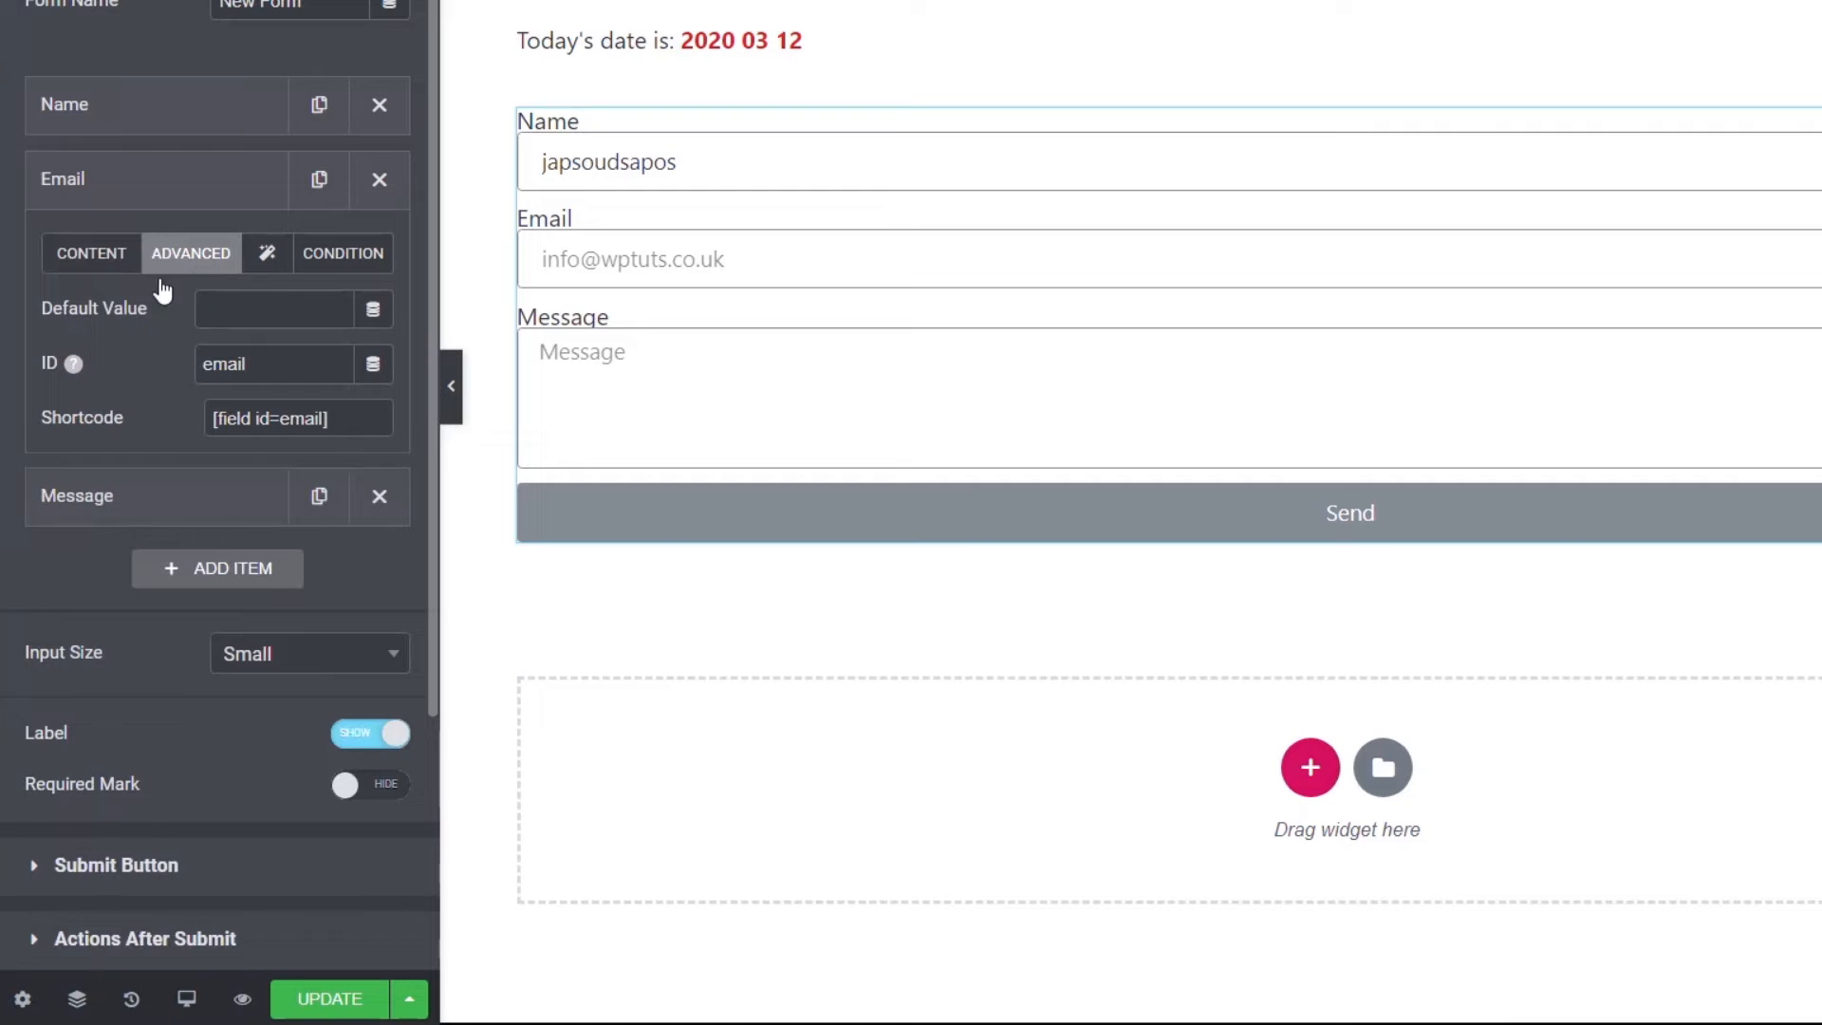
{"action": "left_click", "coordinate": [373, 310]}
{"action": "left_click_drag", "start_coordinate": [383, 414], "coordinate": [384, 642]}
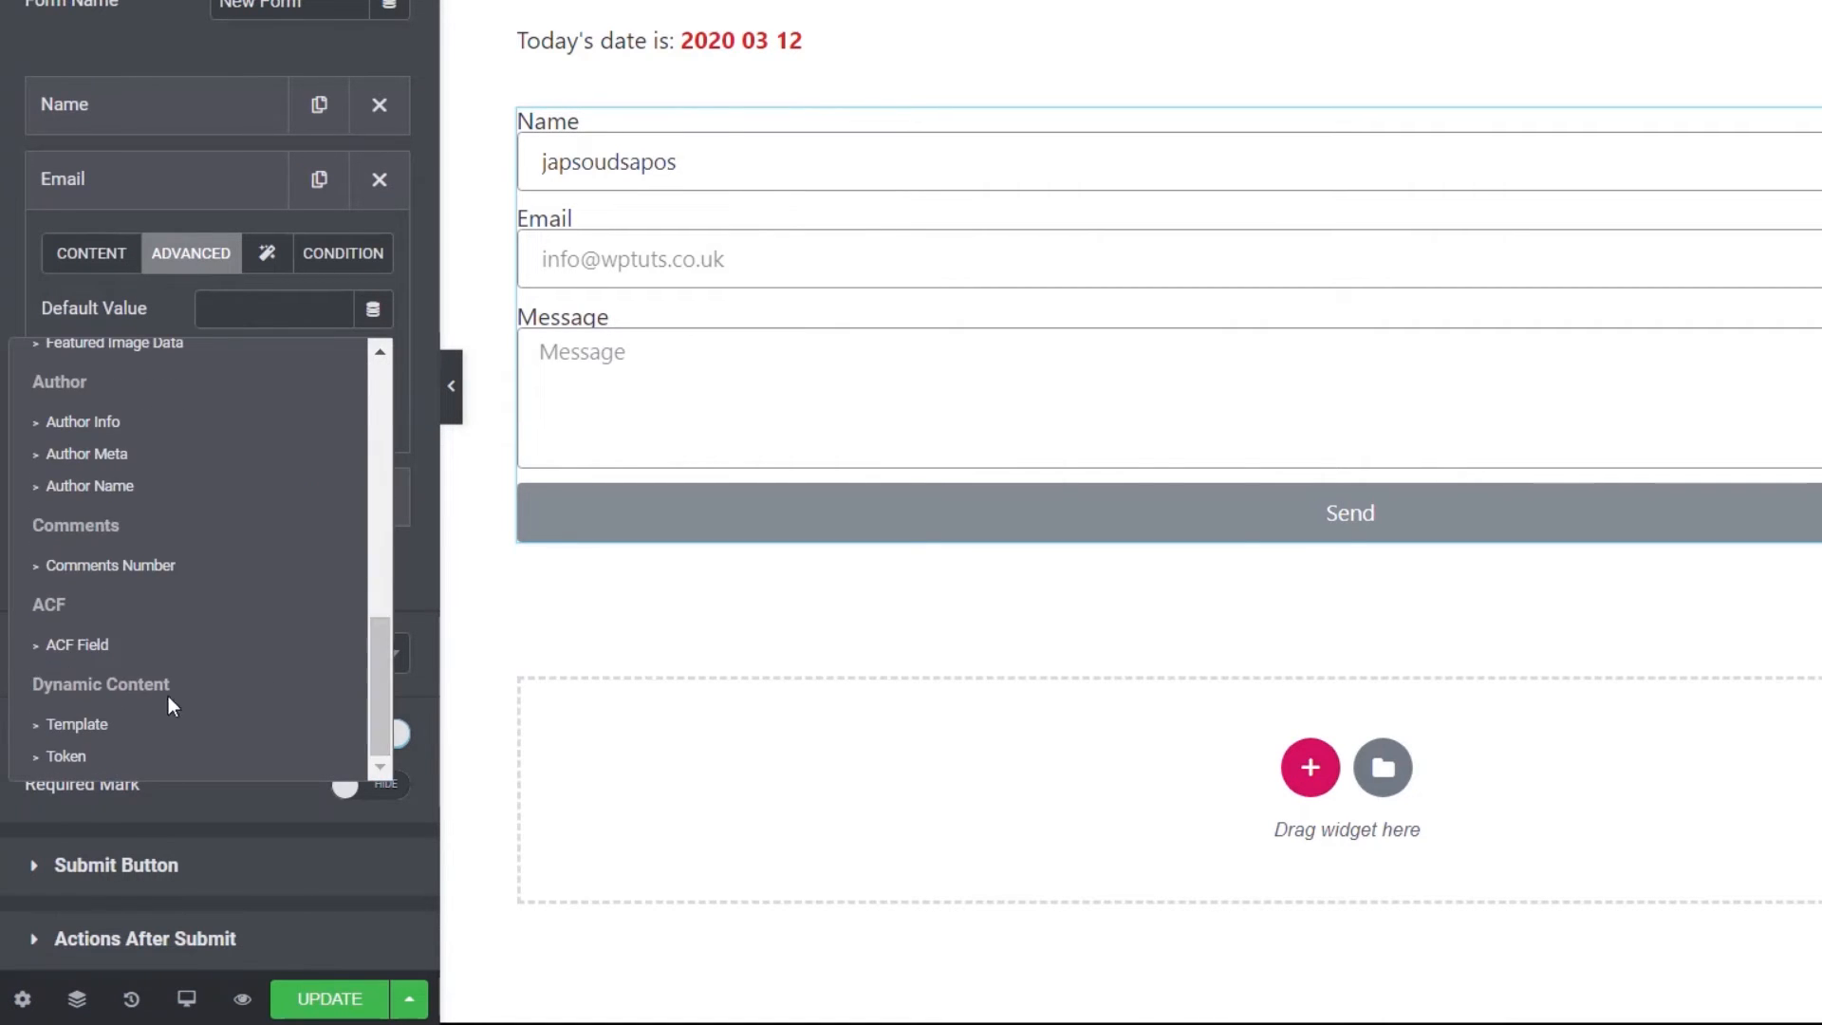
{"action": "left_click", "coordinate": [67, 756]}
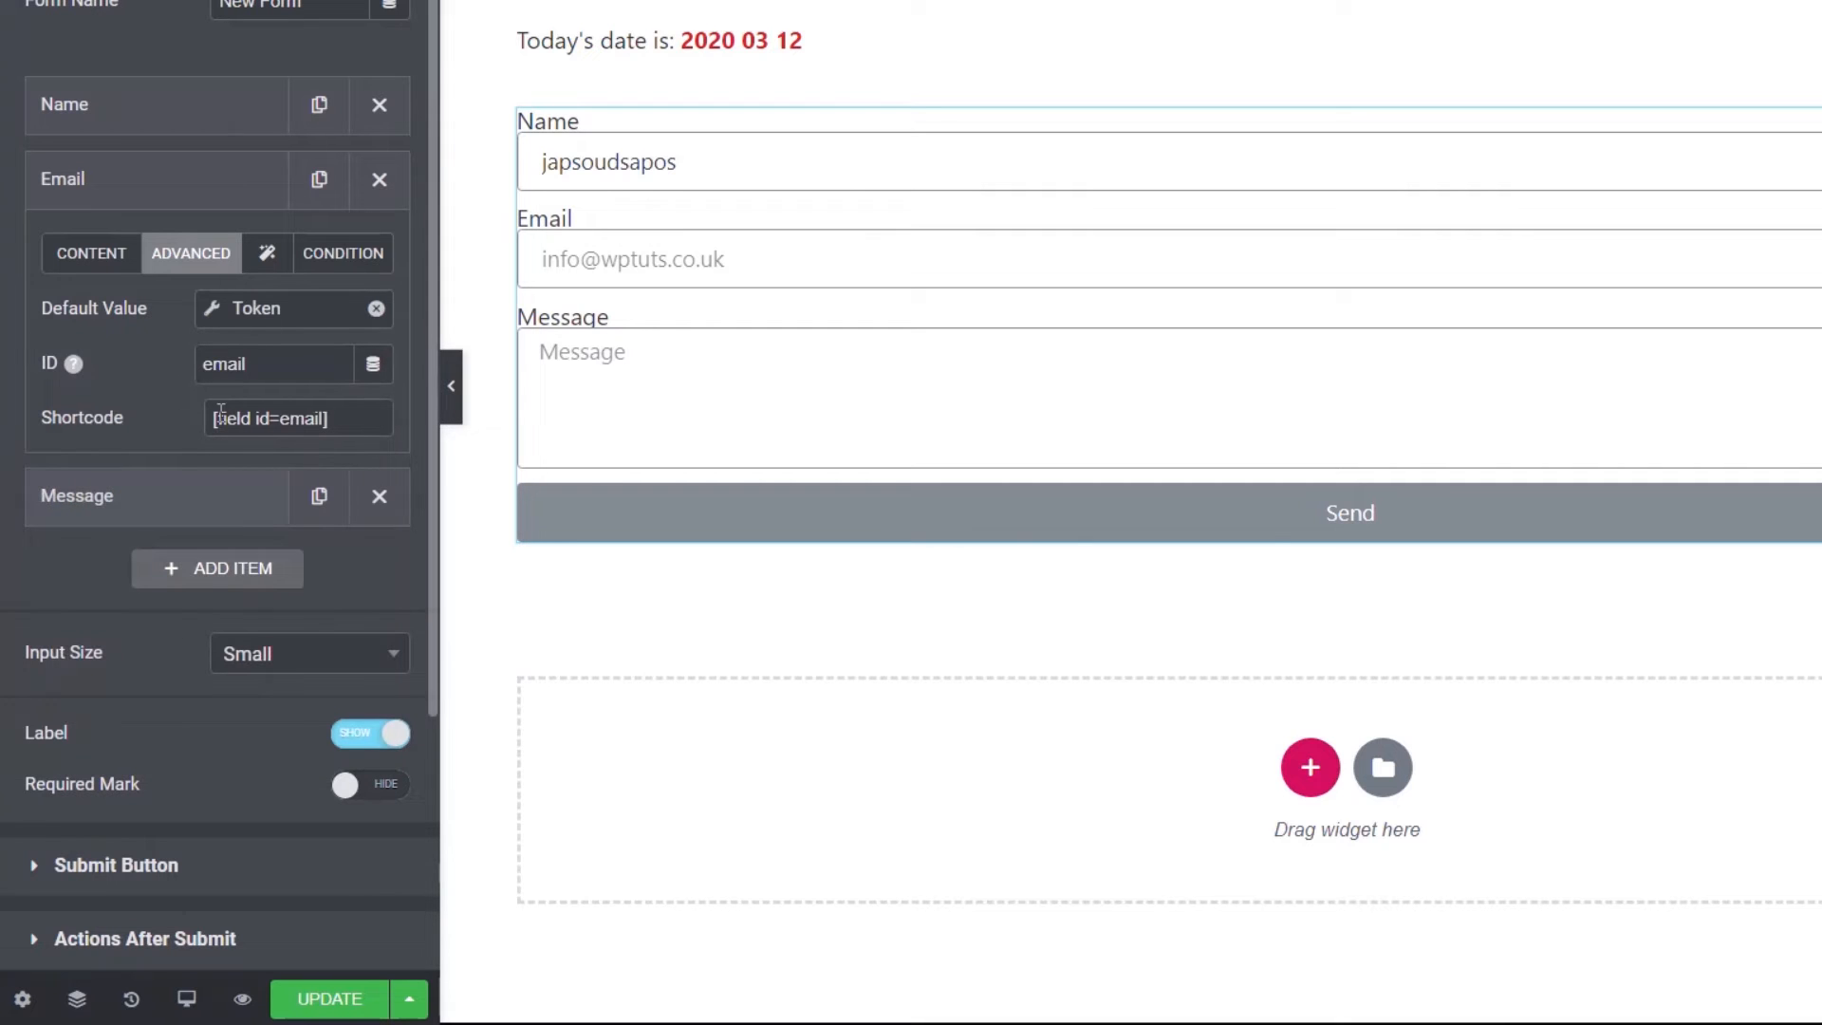
- Set the Email default value's token to [user:email]
{"action": "left_click", "coordinate": [217, 316]}
{"action": "left_click", "coordinate": [329, 526]}
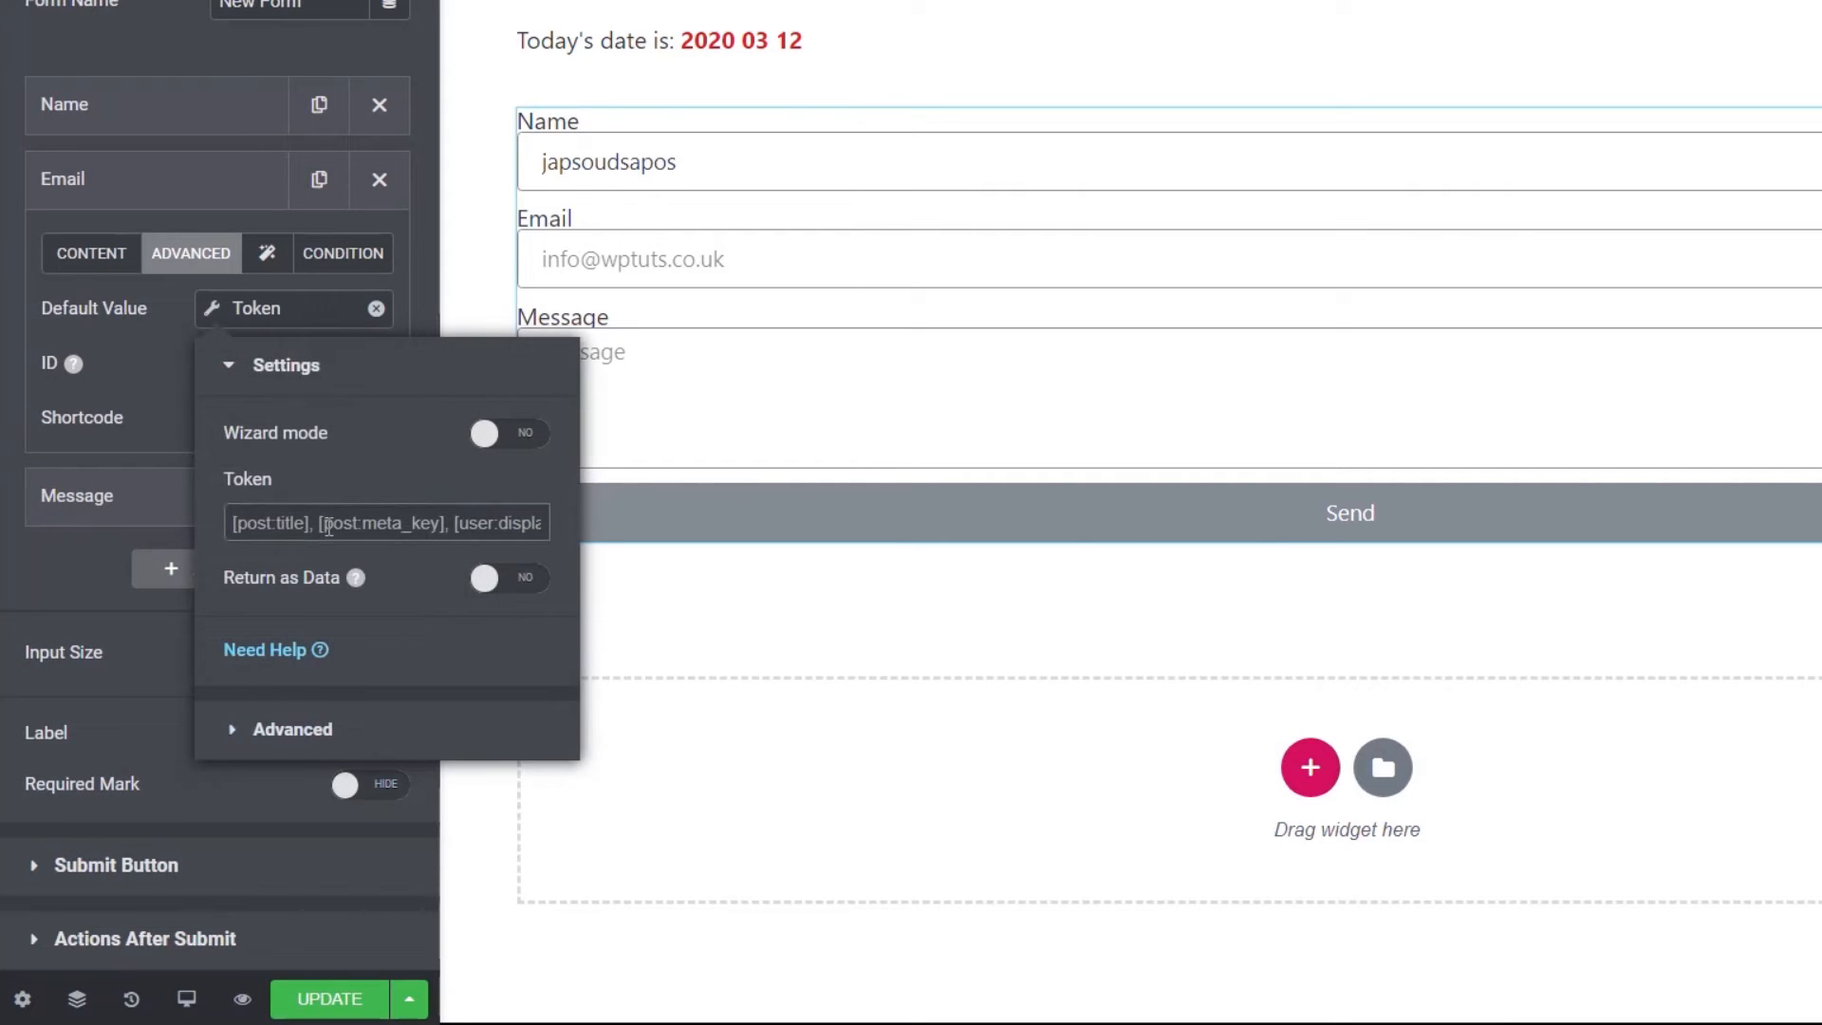
{"action": "key", "text": "ctrl+v"}
{"action": "left_click", "coordinate": [140, 336]}
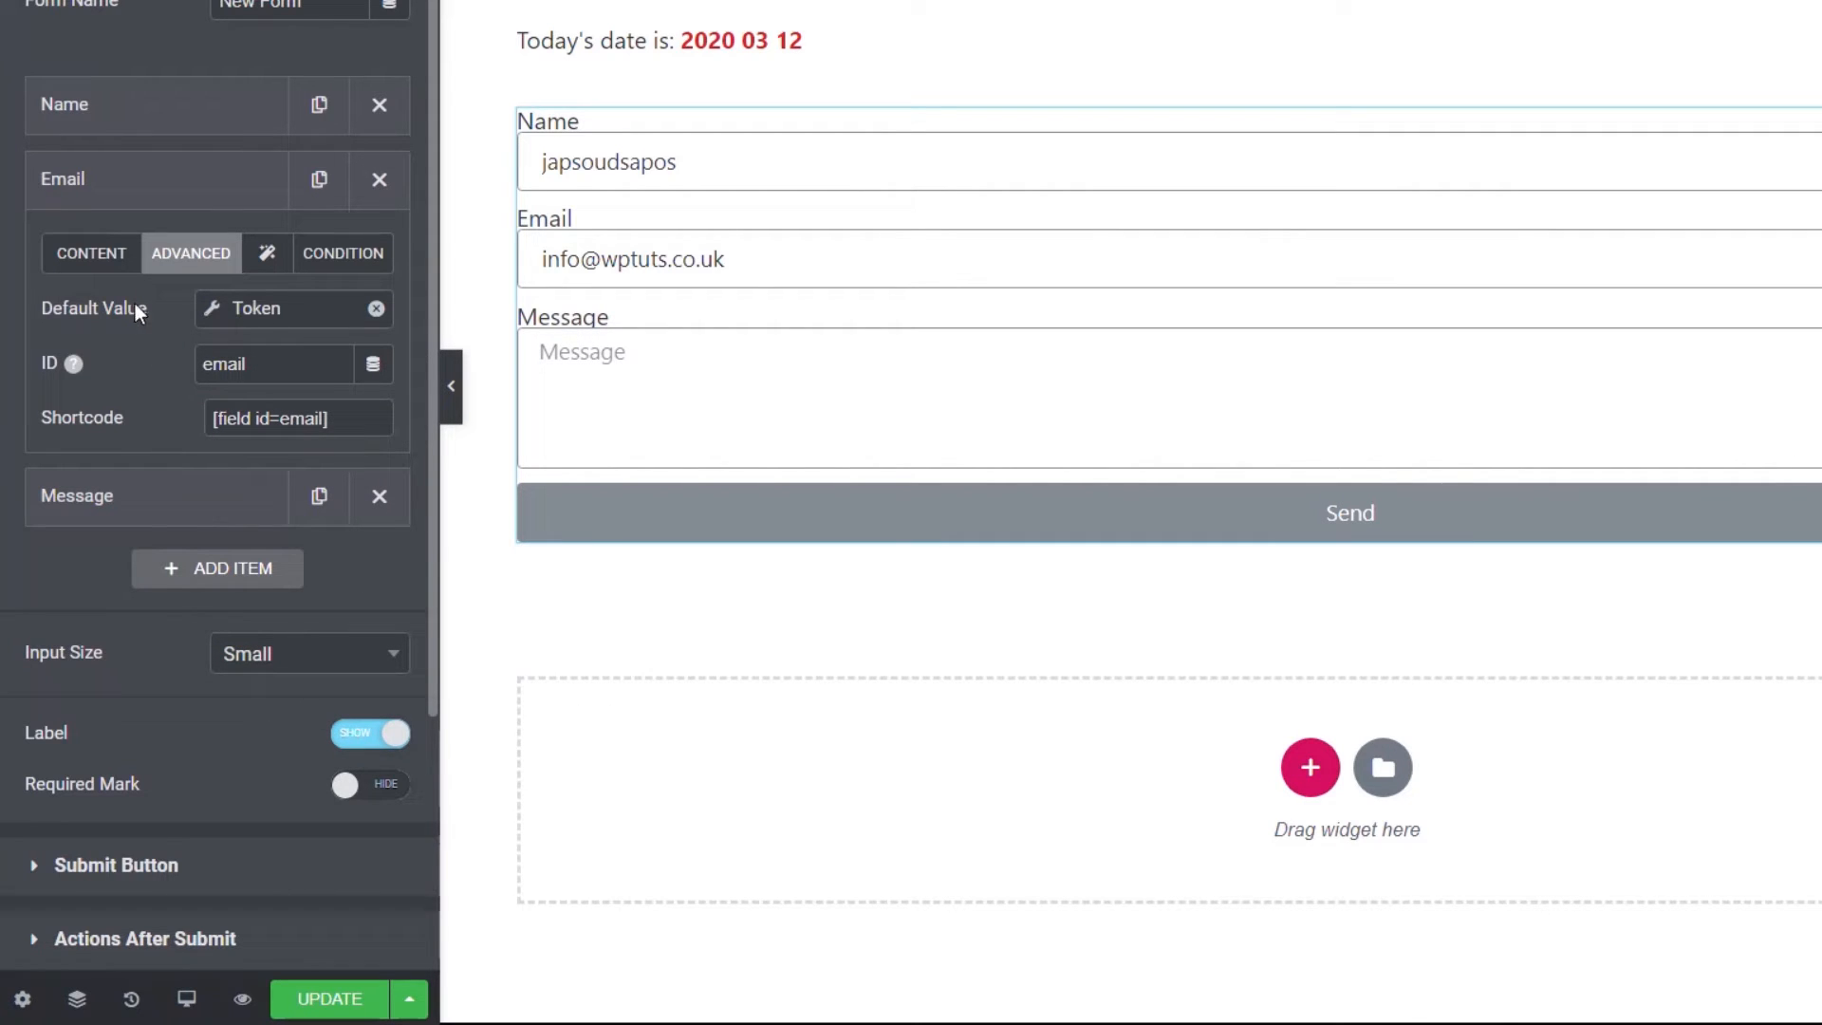
- Update the page and check the form's Name and Email fields in the preview and in the logged-out view
{"action": "left_click", "coordinate": [306, 998]}
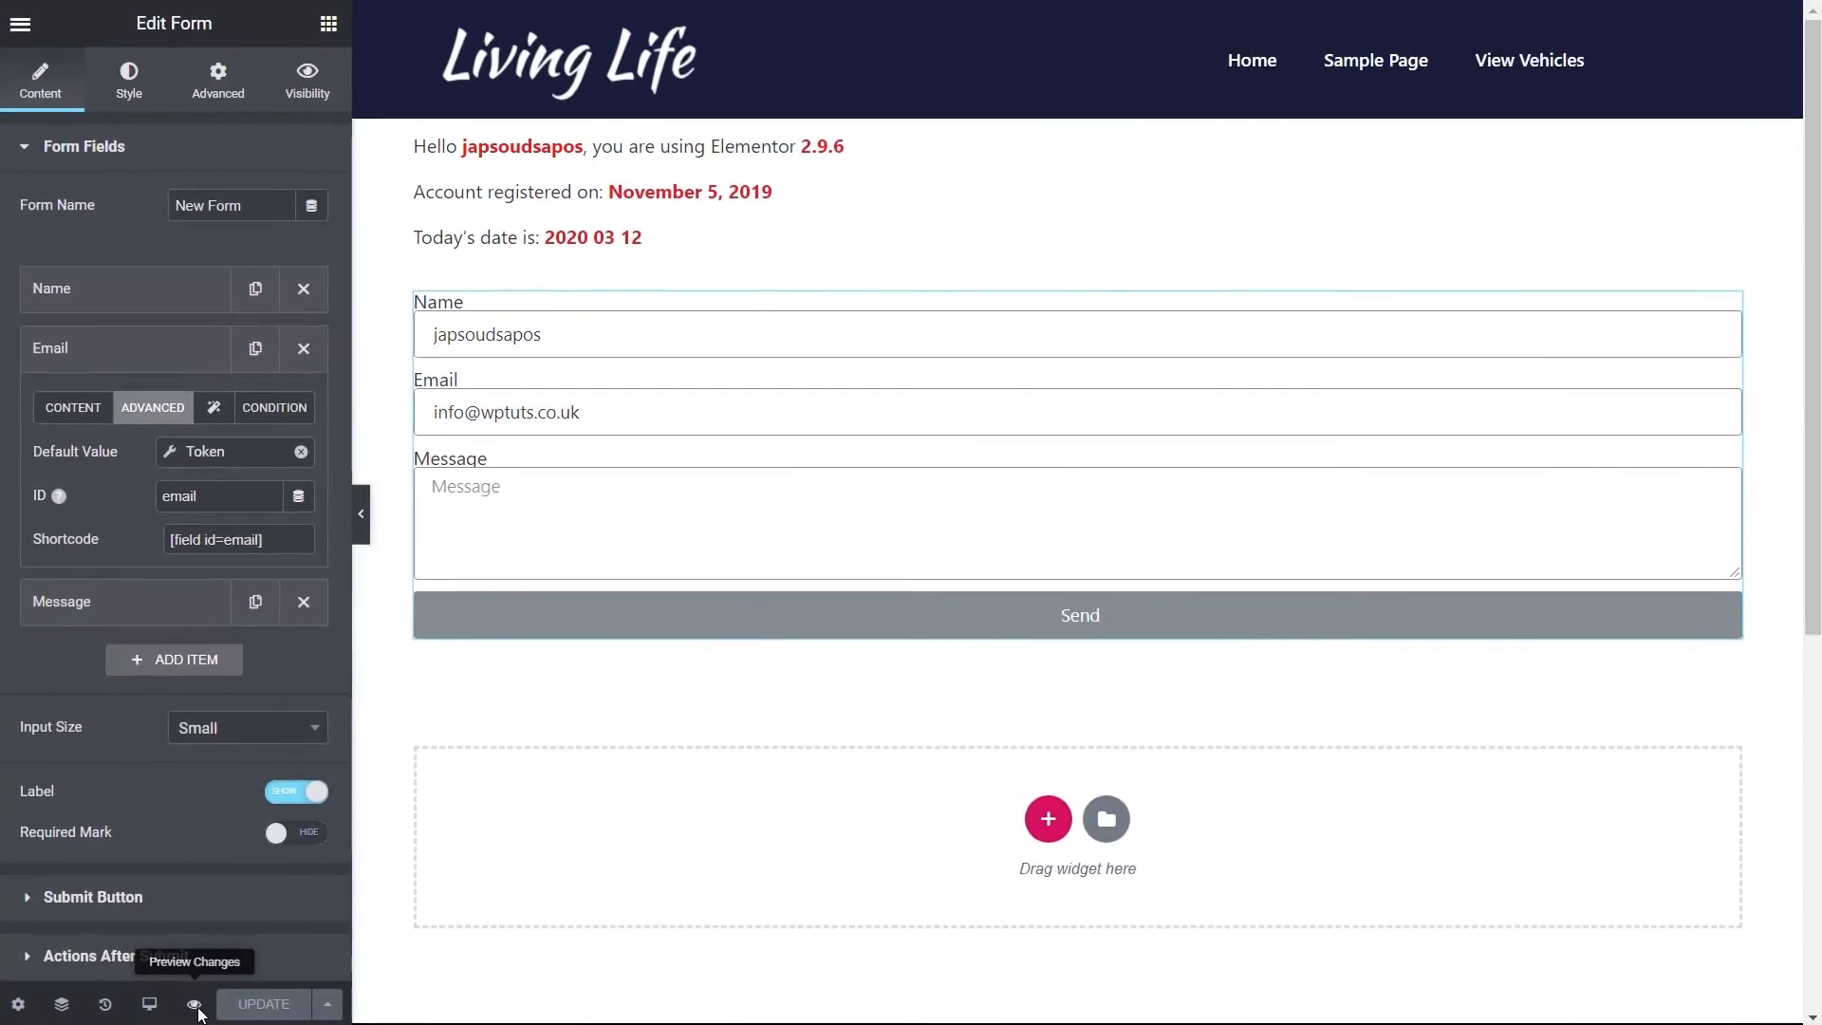
{"action": "left_click", "coordinate": [195, 1005]}
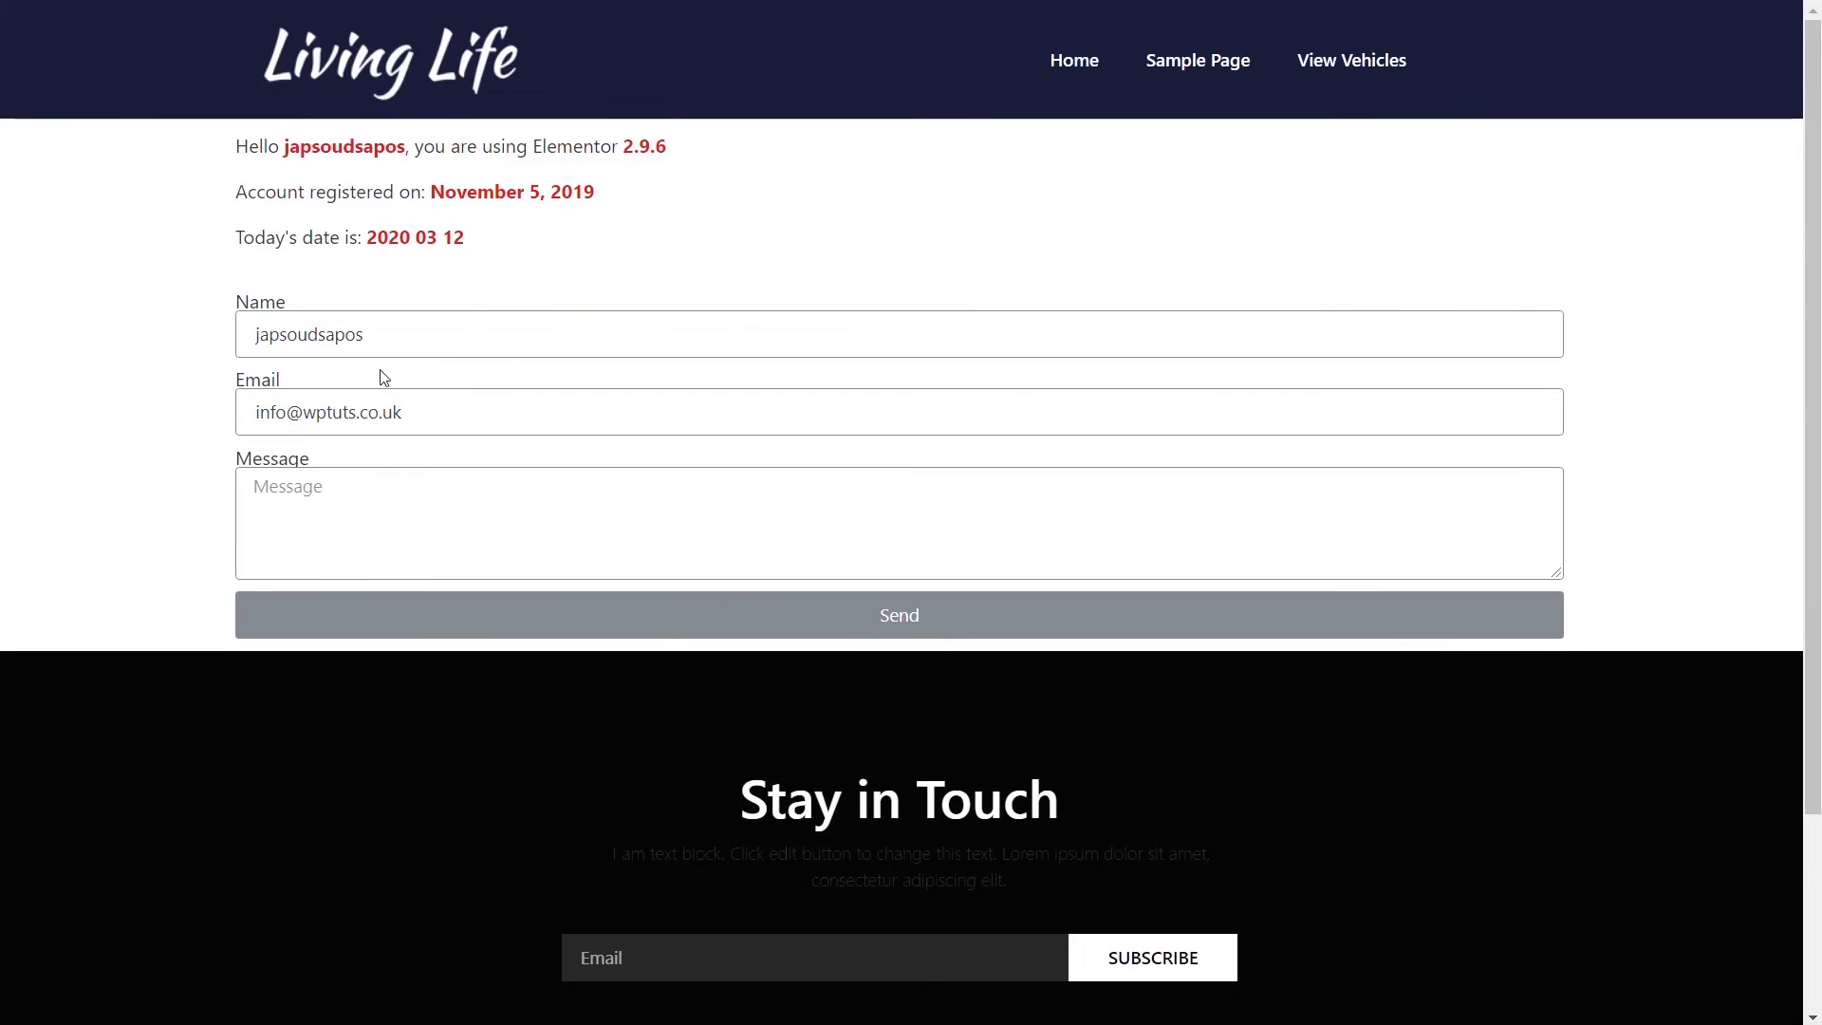
{"action": "left_click_drag", "start_coordinate": [365, 334], "coordinate": [251, 335]}
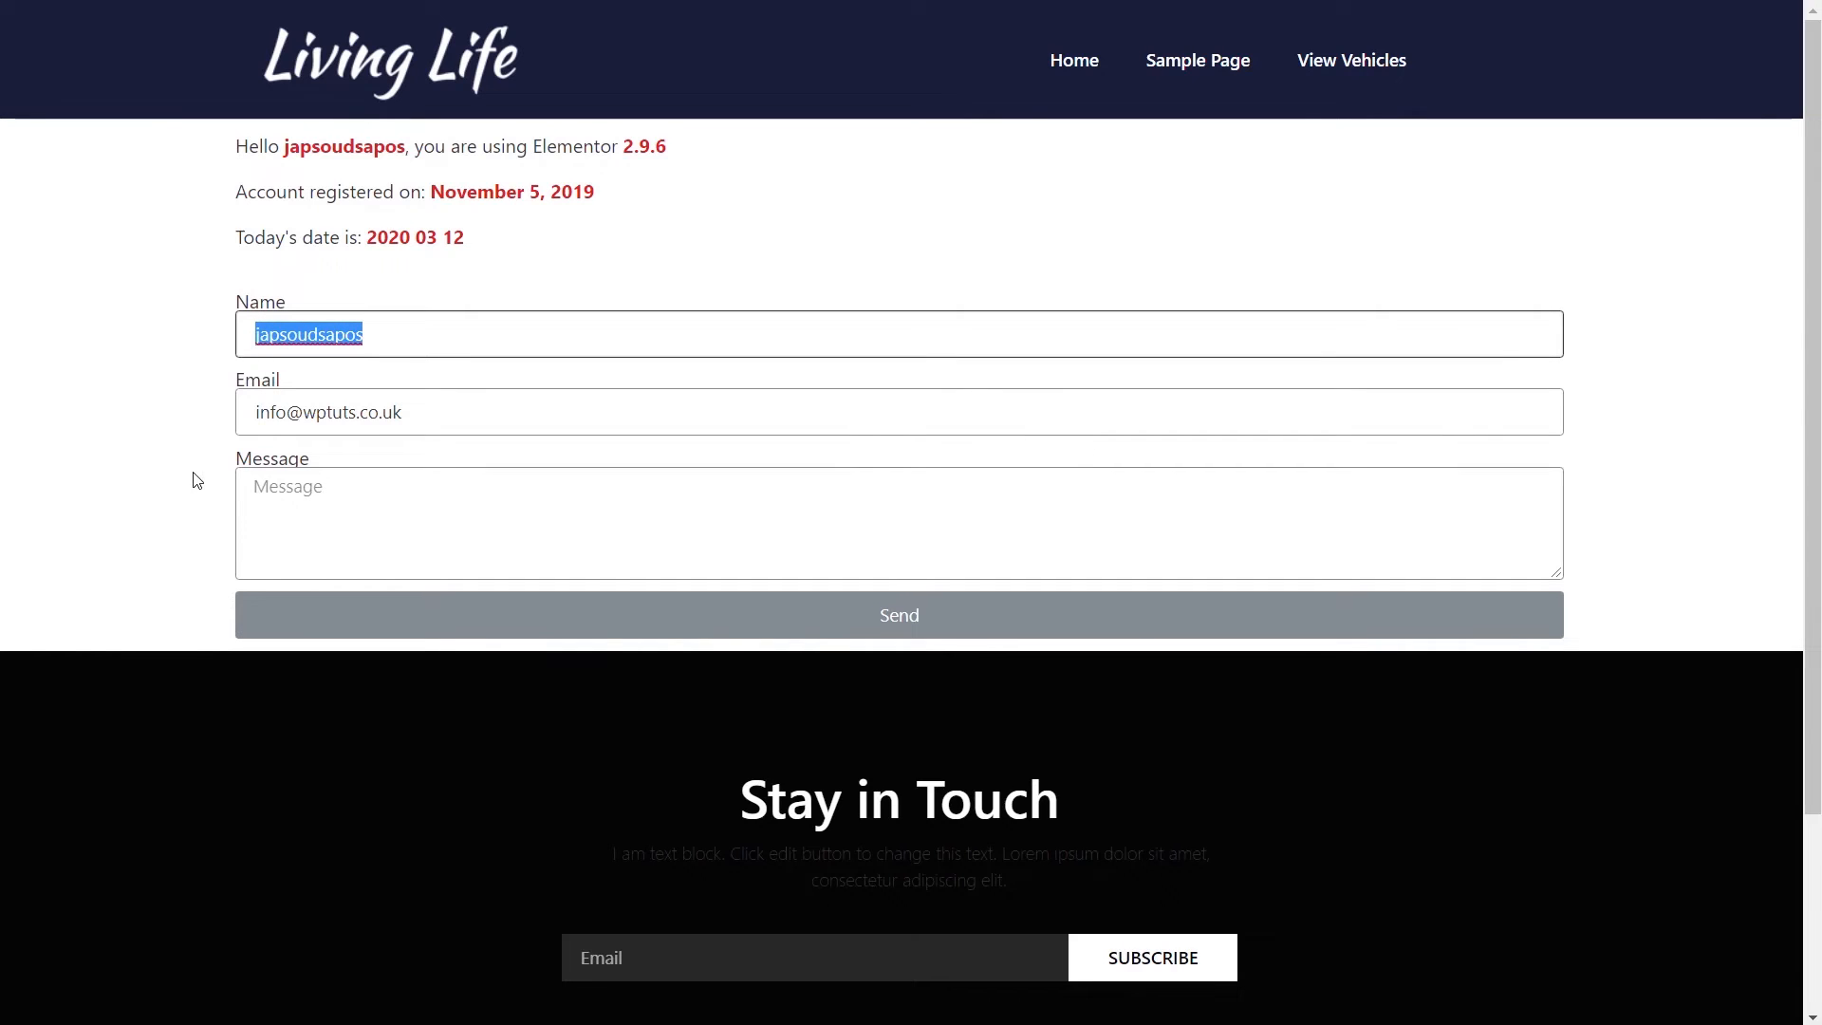
{"action": "left_click_drag", "start_coordinate": [438, 403], "coordinate": [175, 618]}
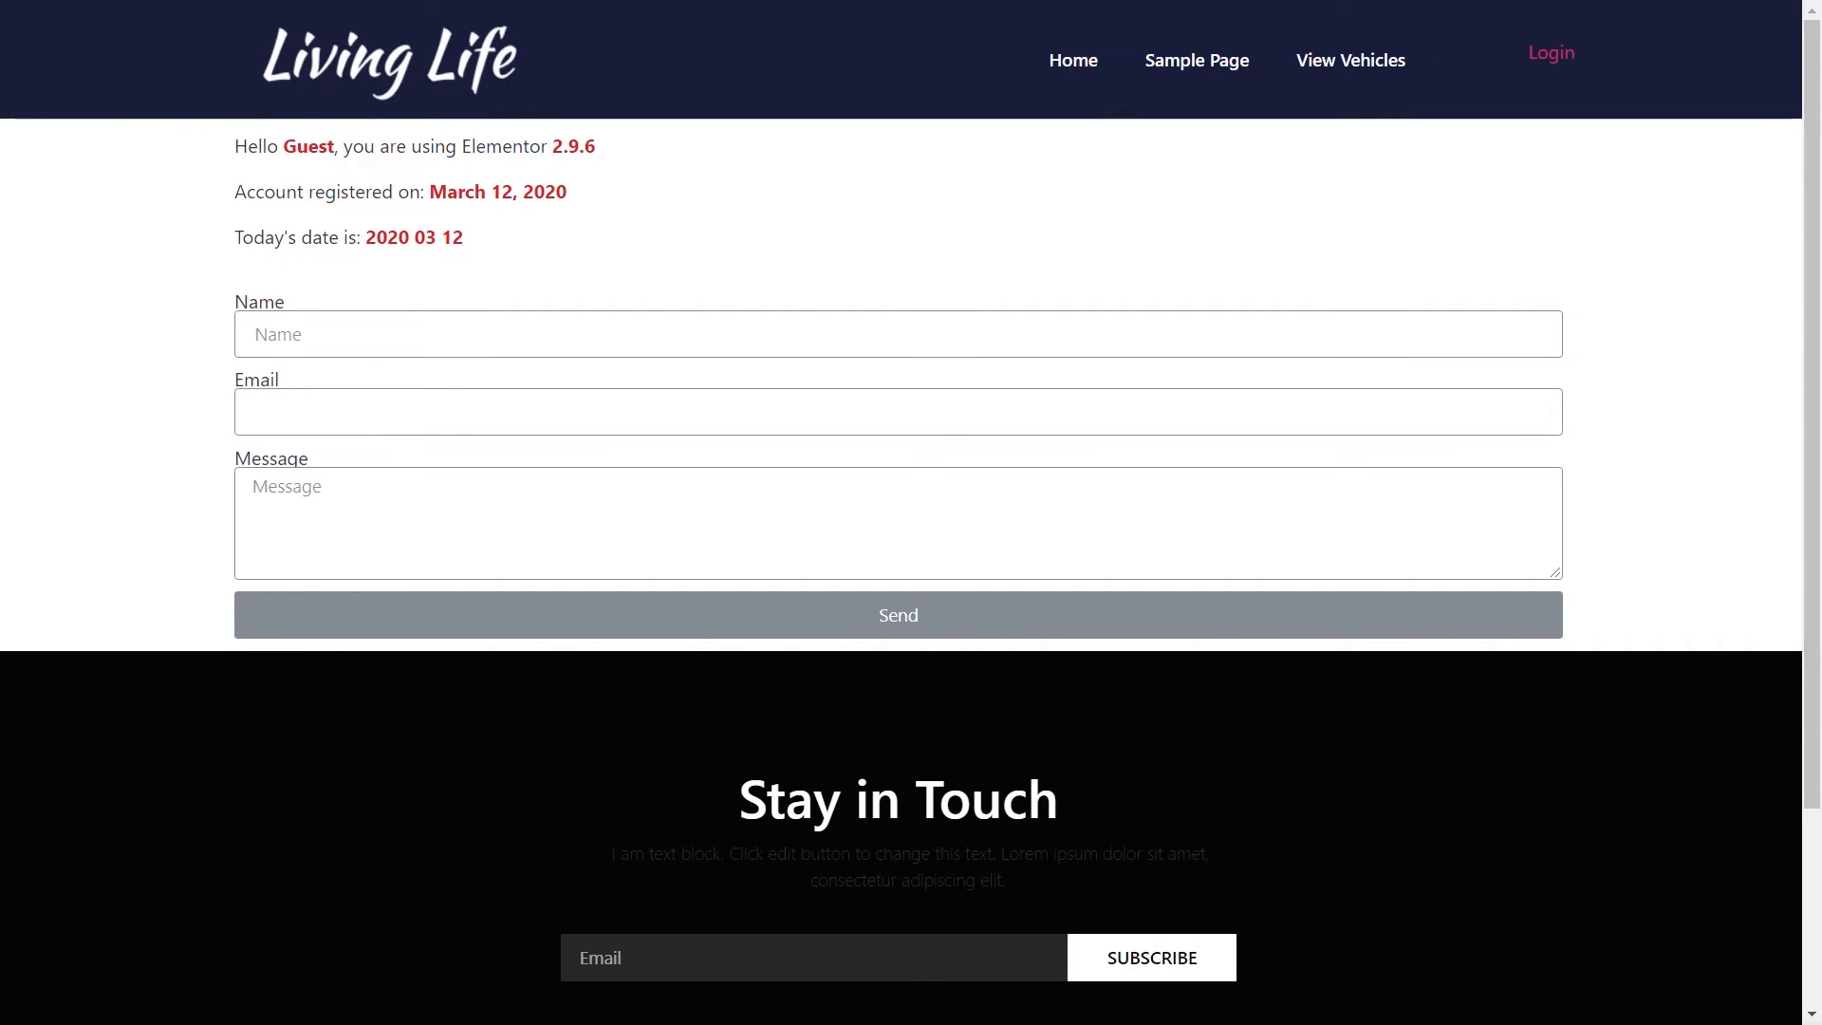
{"action": "left_click", "coordinate": [321, 334]}
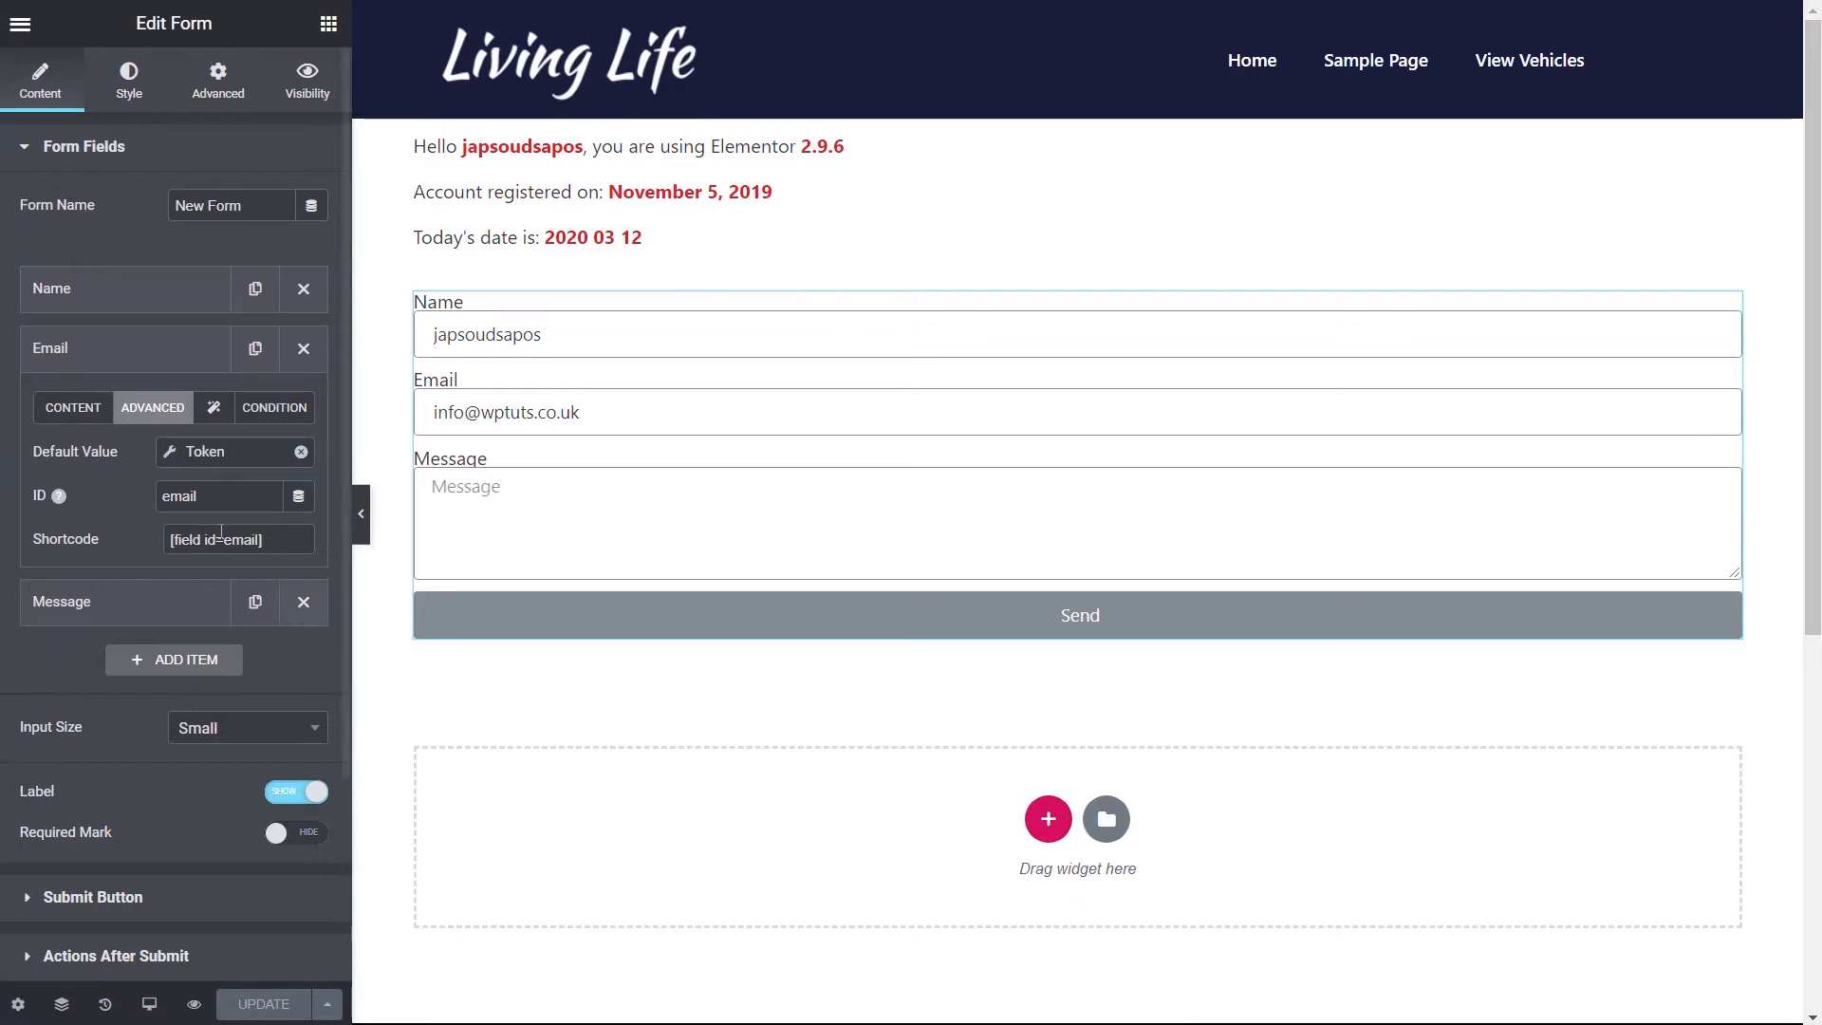
- Add the fallback text "your email" to the Email placeholder's token, making it [user:email?your email]
{"action": "left_click", "coordinate": [73, 410]}
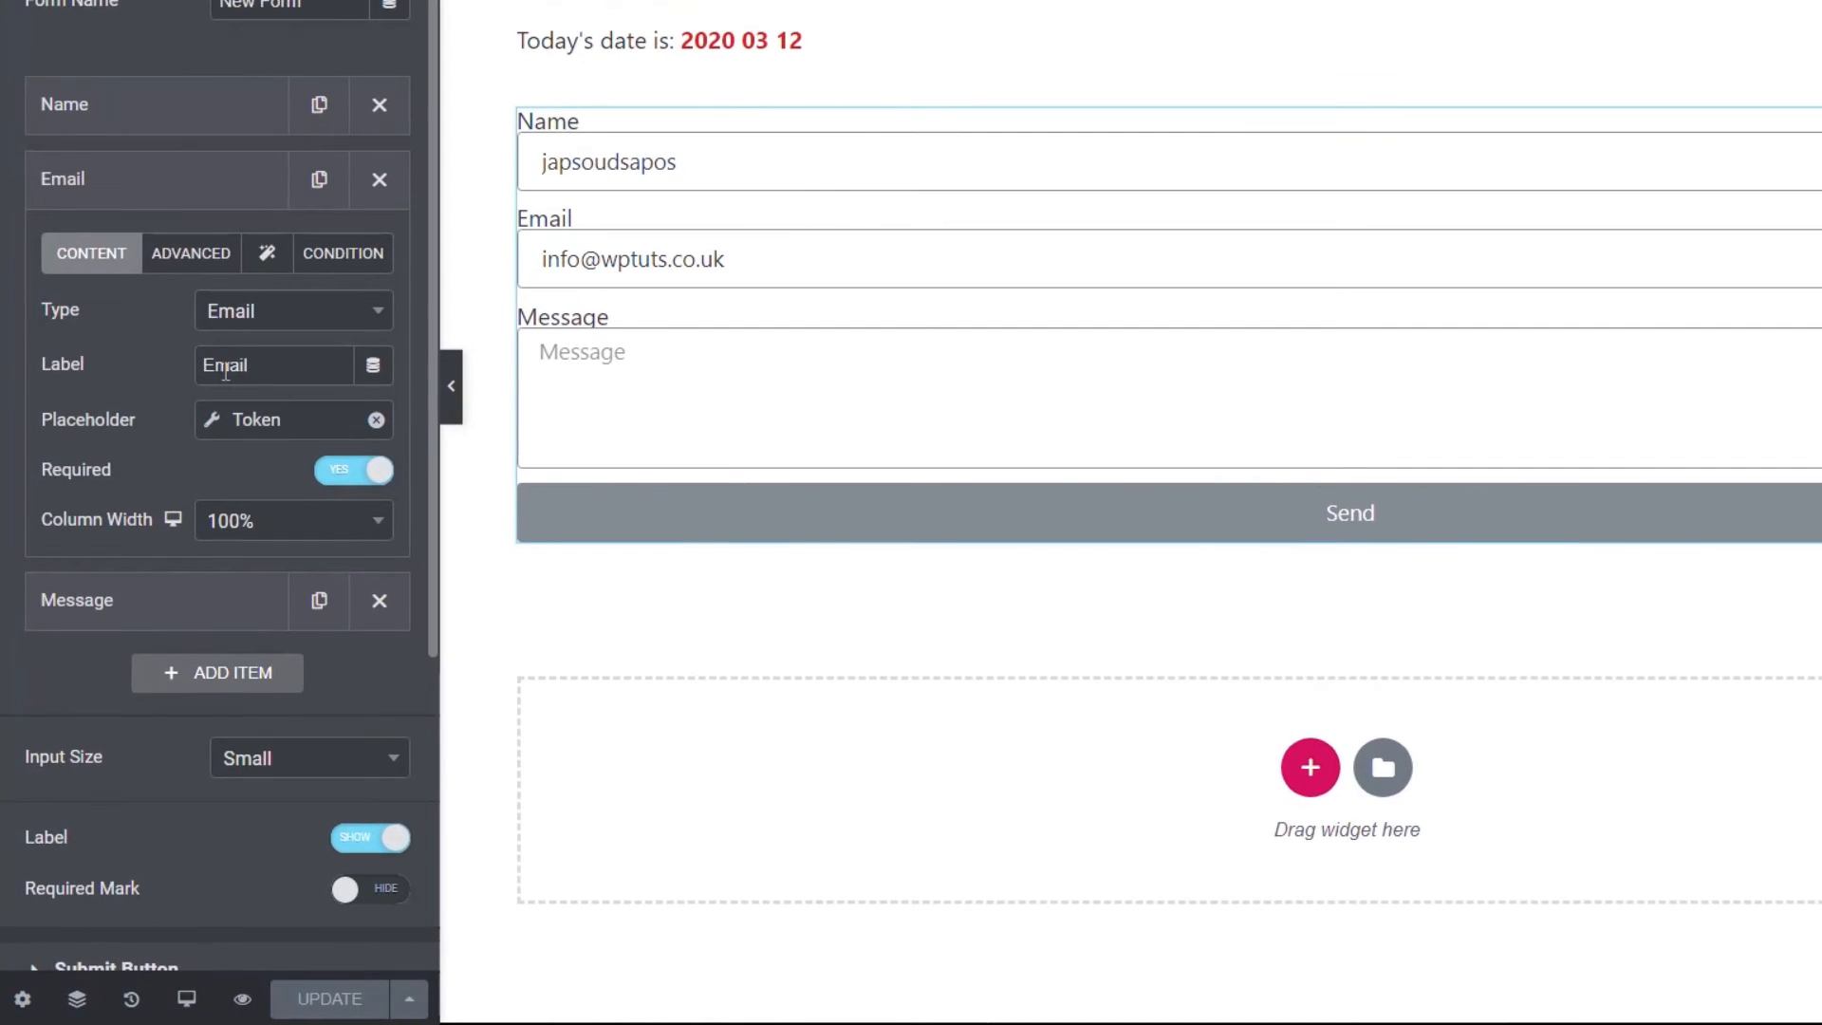
{"action": "left_click", "coordinate": [214, 421]}
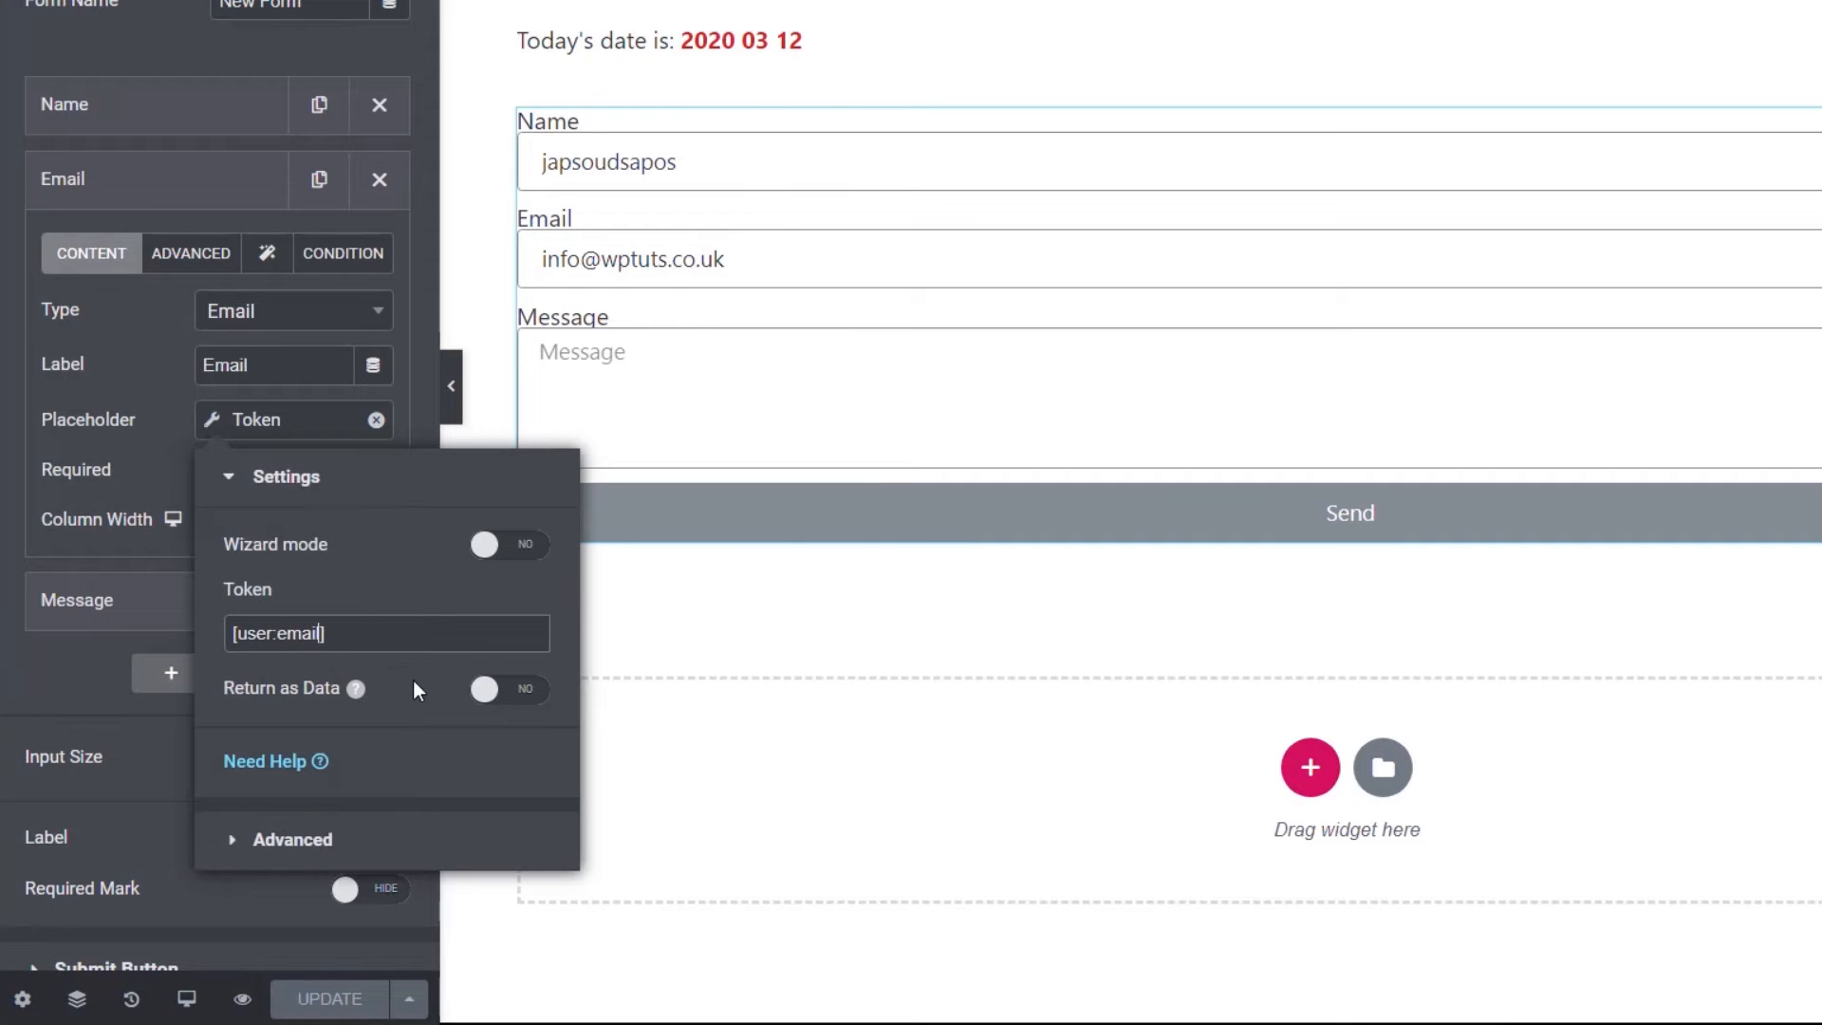
{"action": "type", "text": "?"}
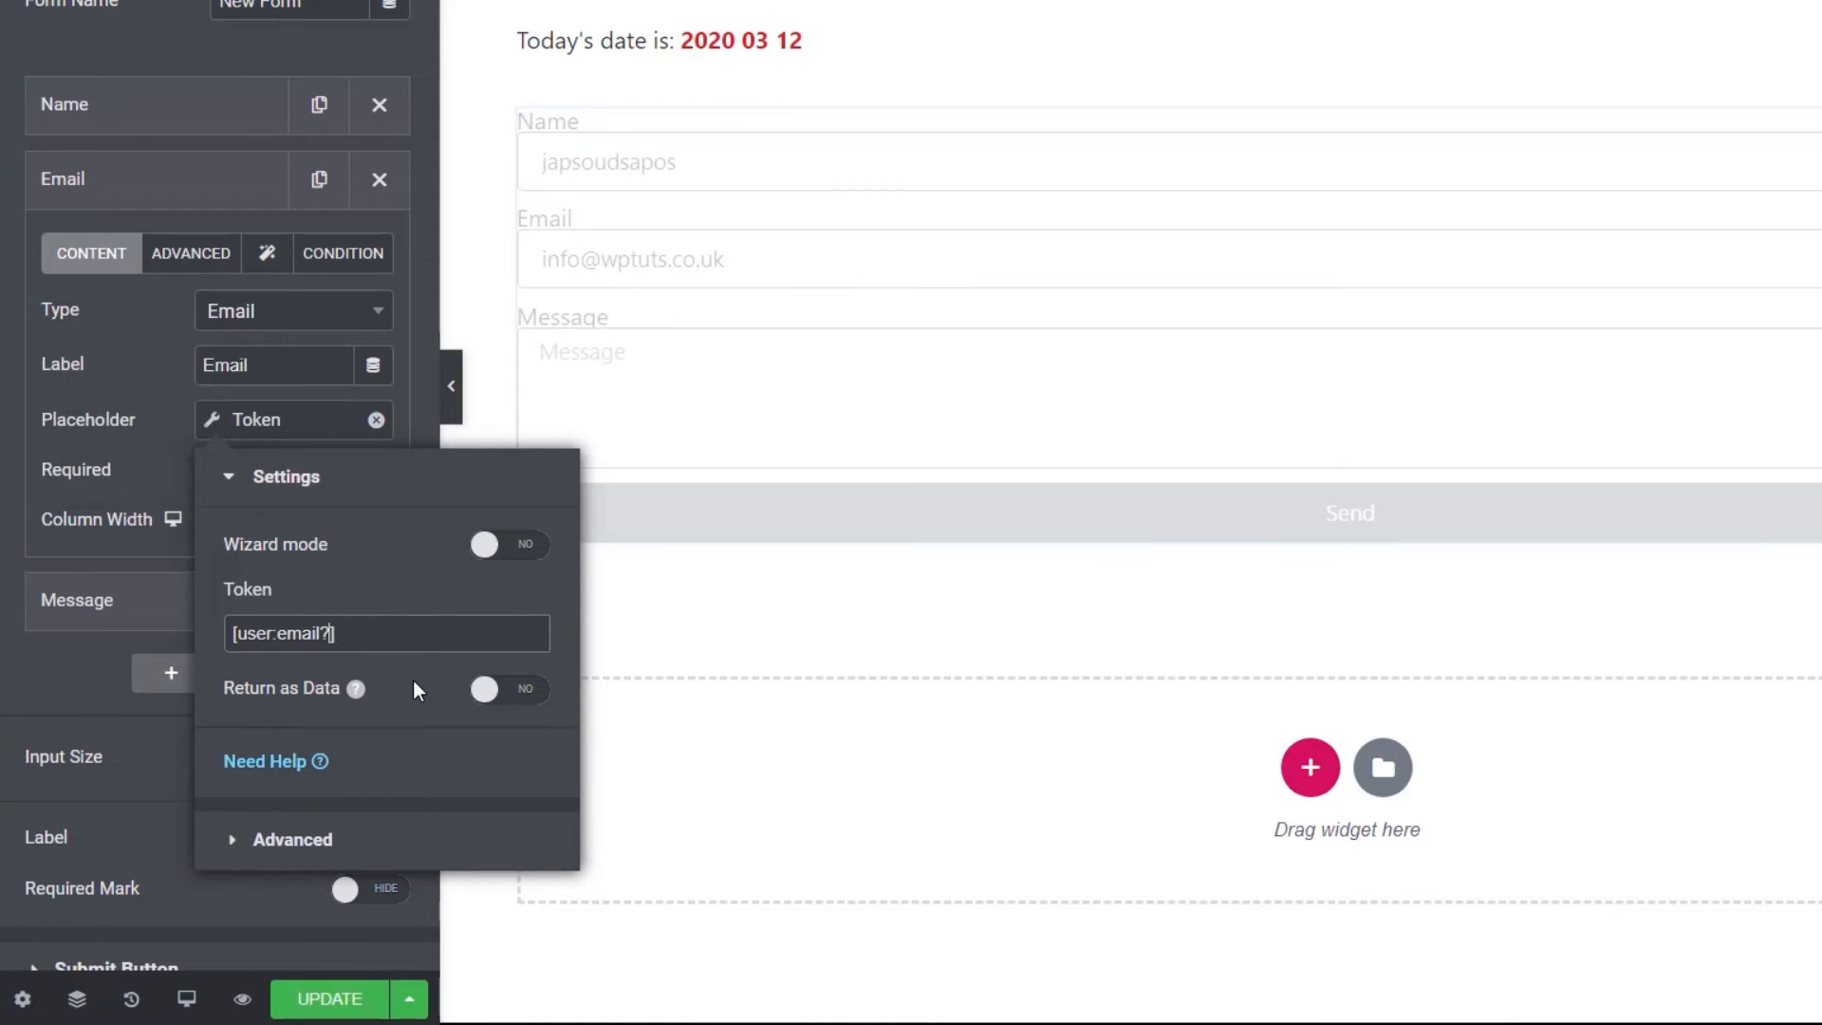
{"action": "type", "text": "your"}
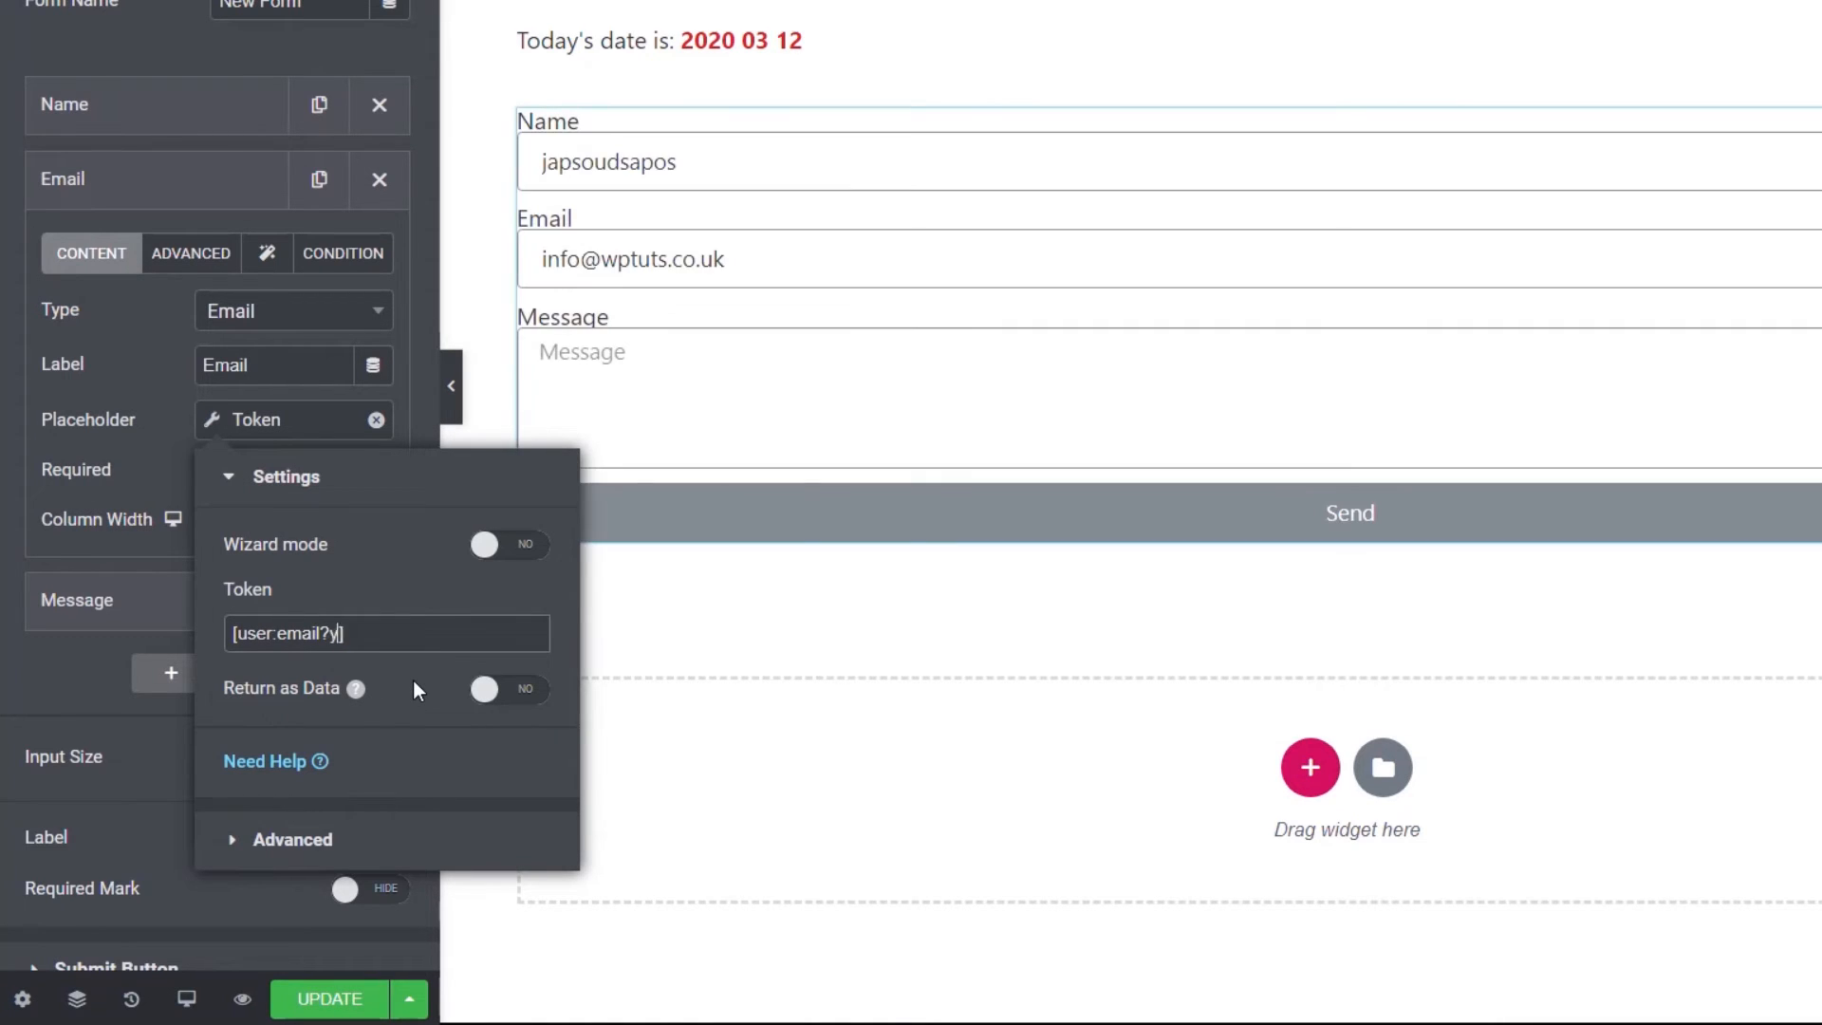
{"action": "type", "text": " ema"}
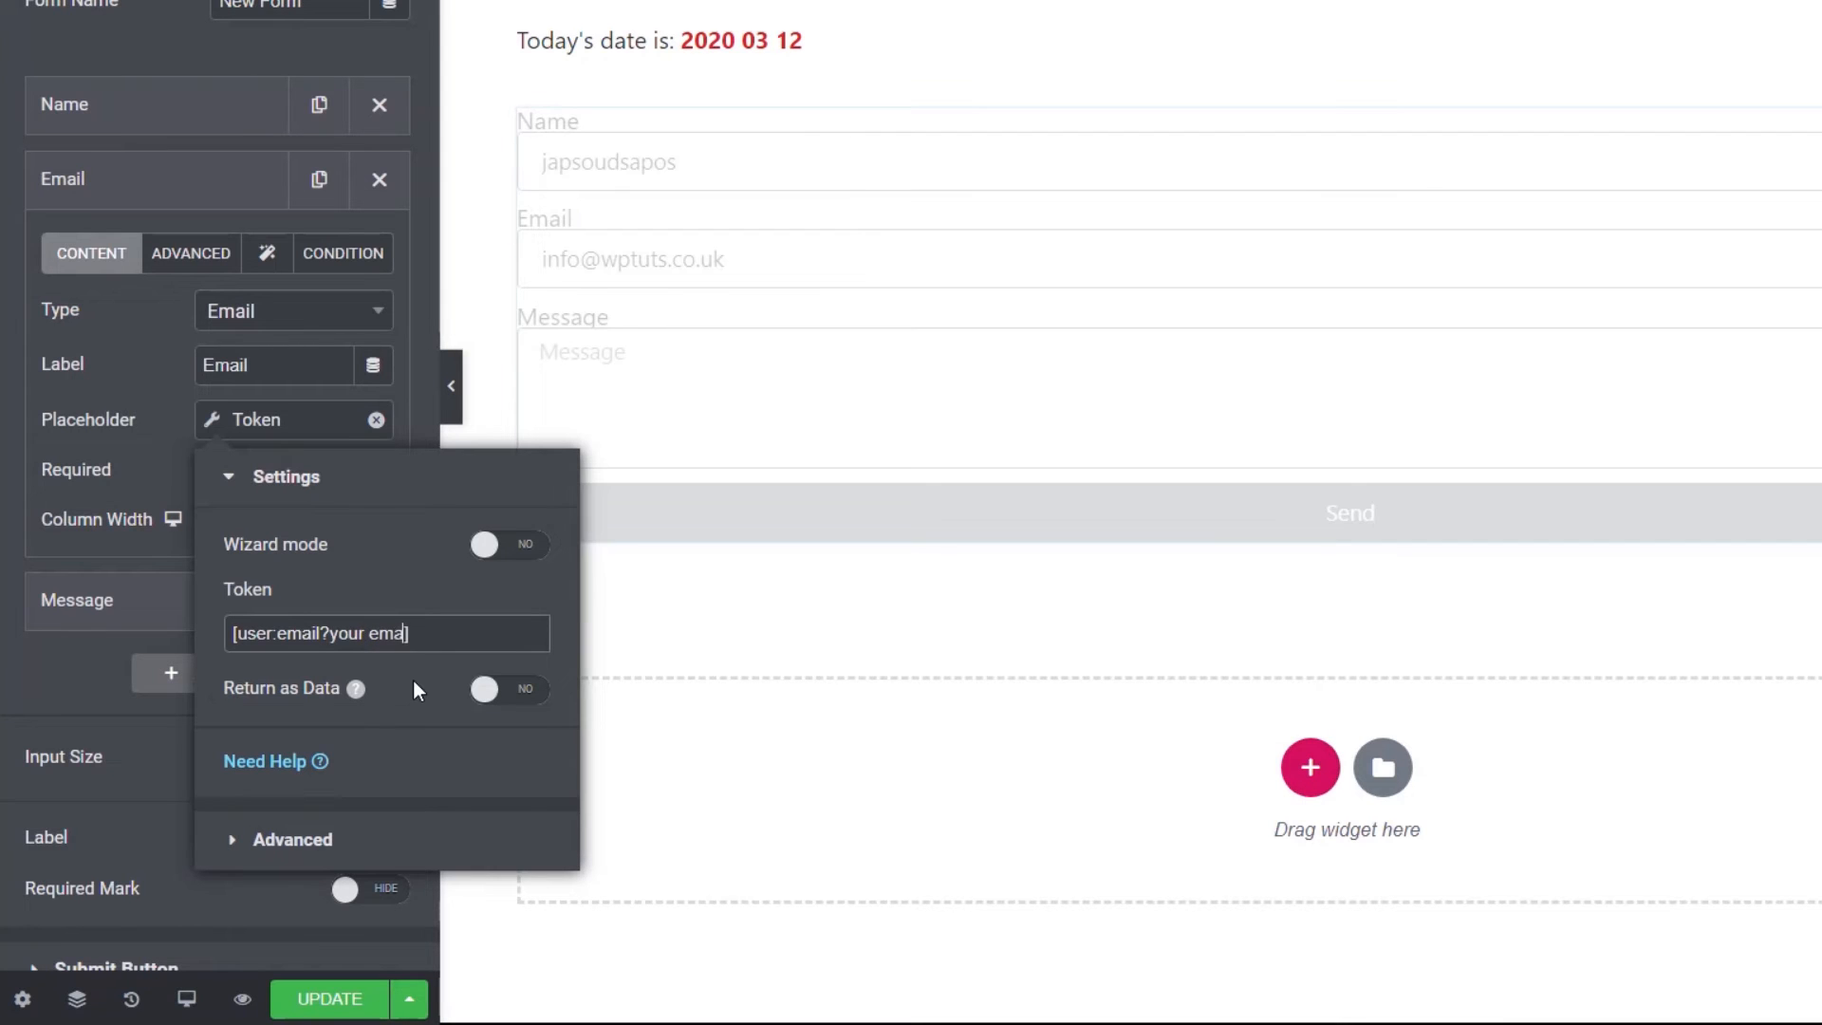
{"action": "type", "text": "il"}
- Update the page and check the Email field's placeholder in the logged-out view
{"action": "left_click", "coordinate": [315, 966]}
{"action": "left_click", "coordinate": [313, 1002]}
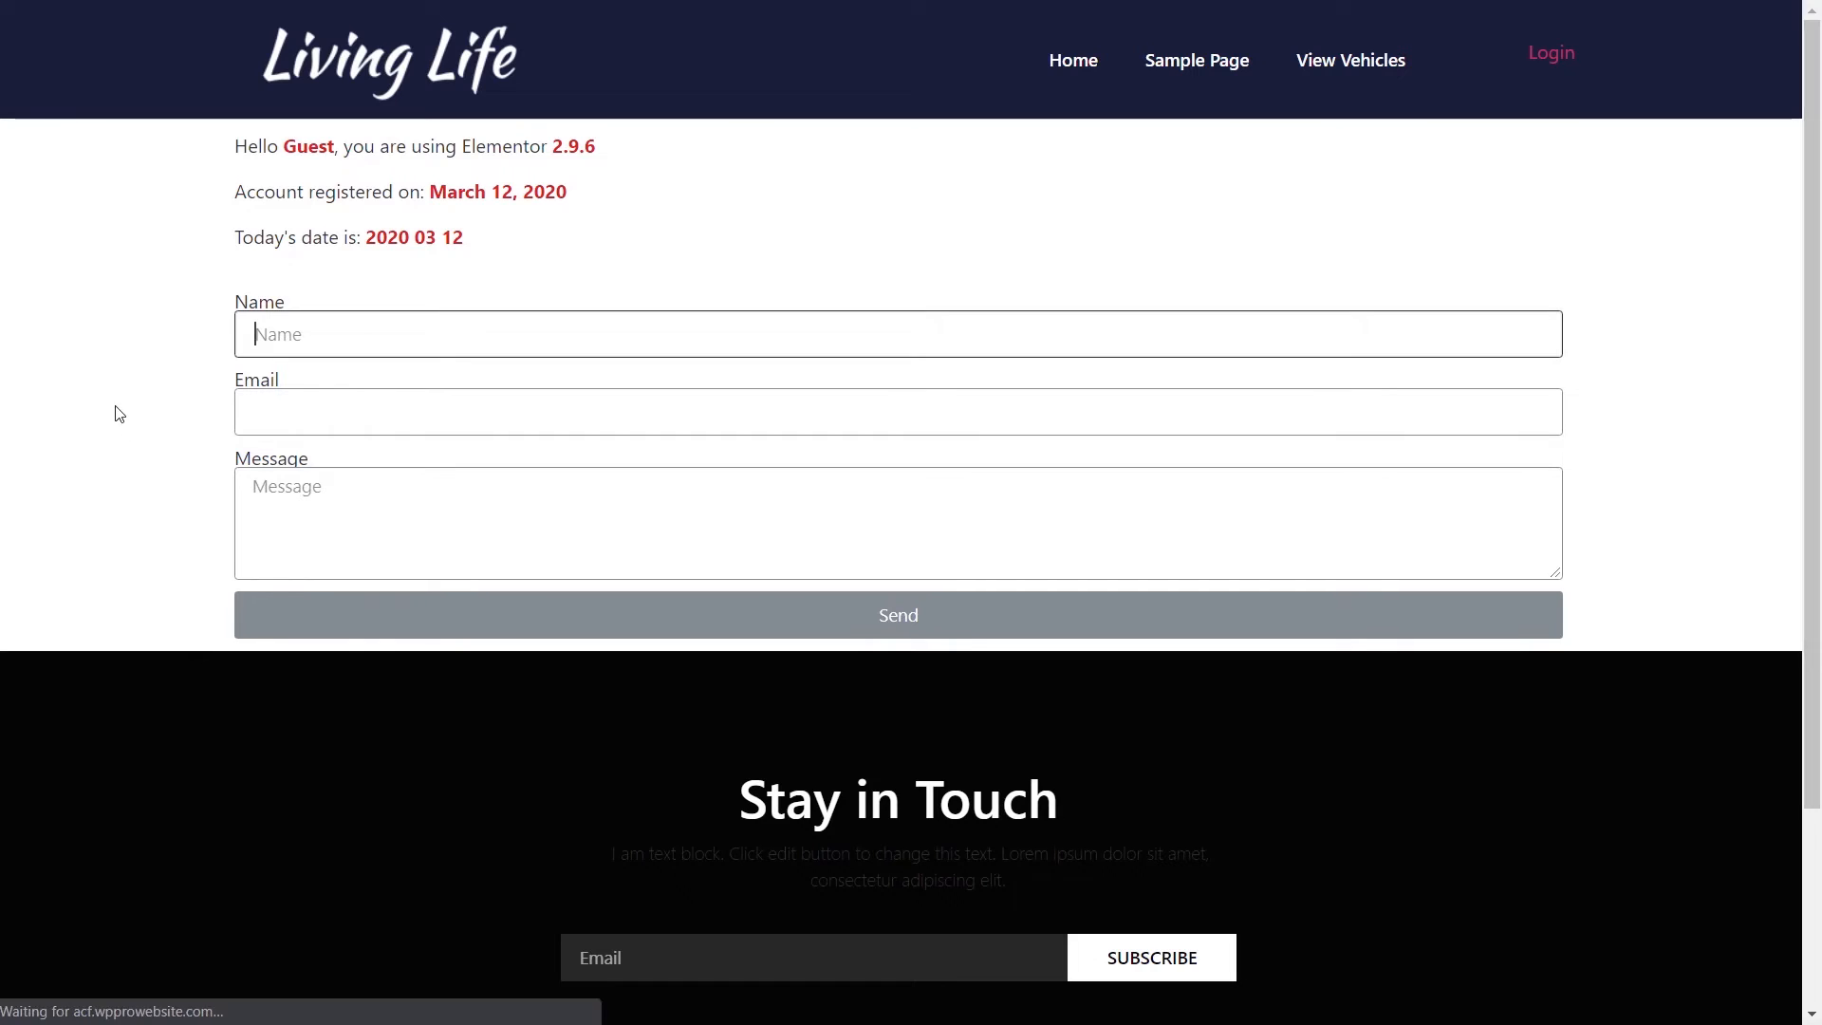
{"action": "left_click", "coordinate": [386, 415]}
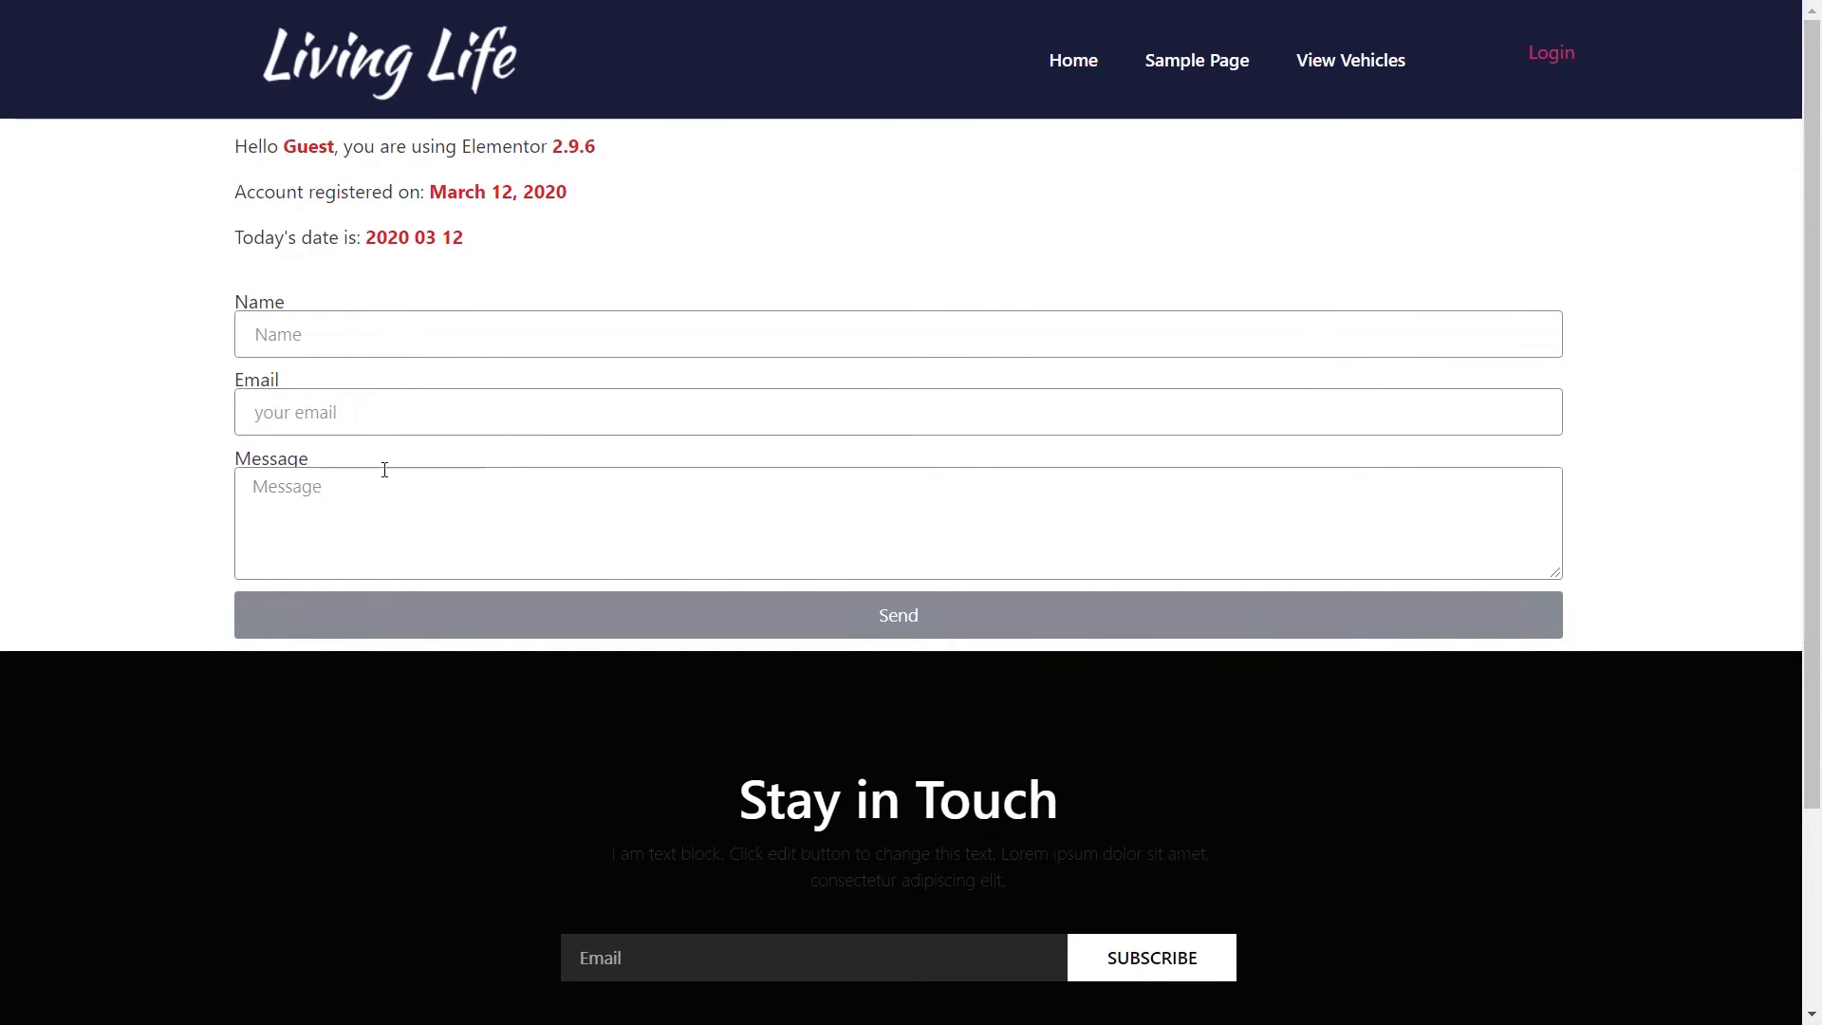
{"action": "left_click", "coordinate": [357, 414]}
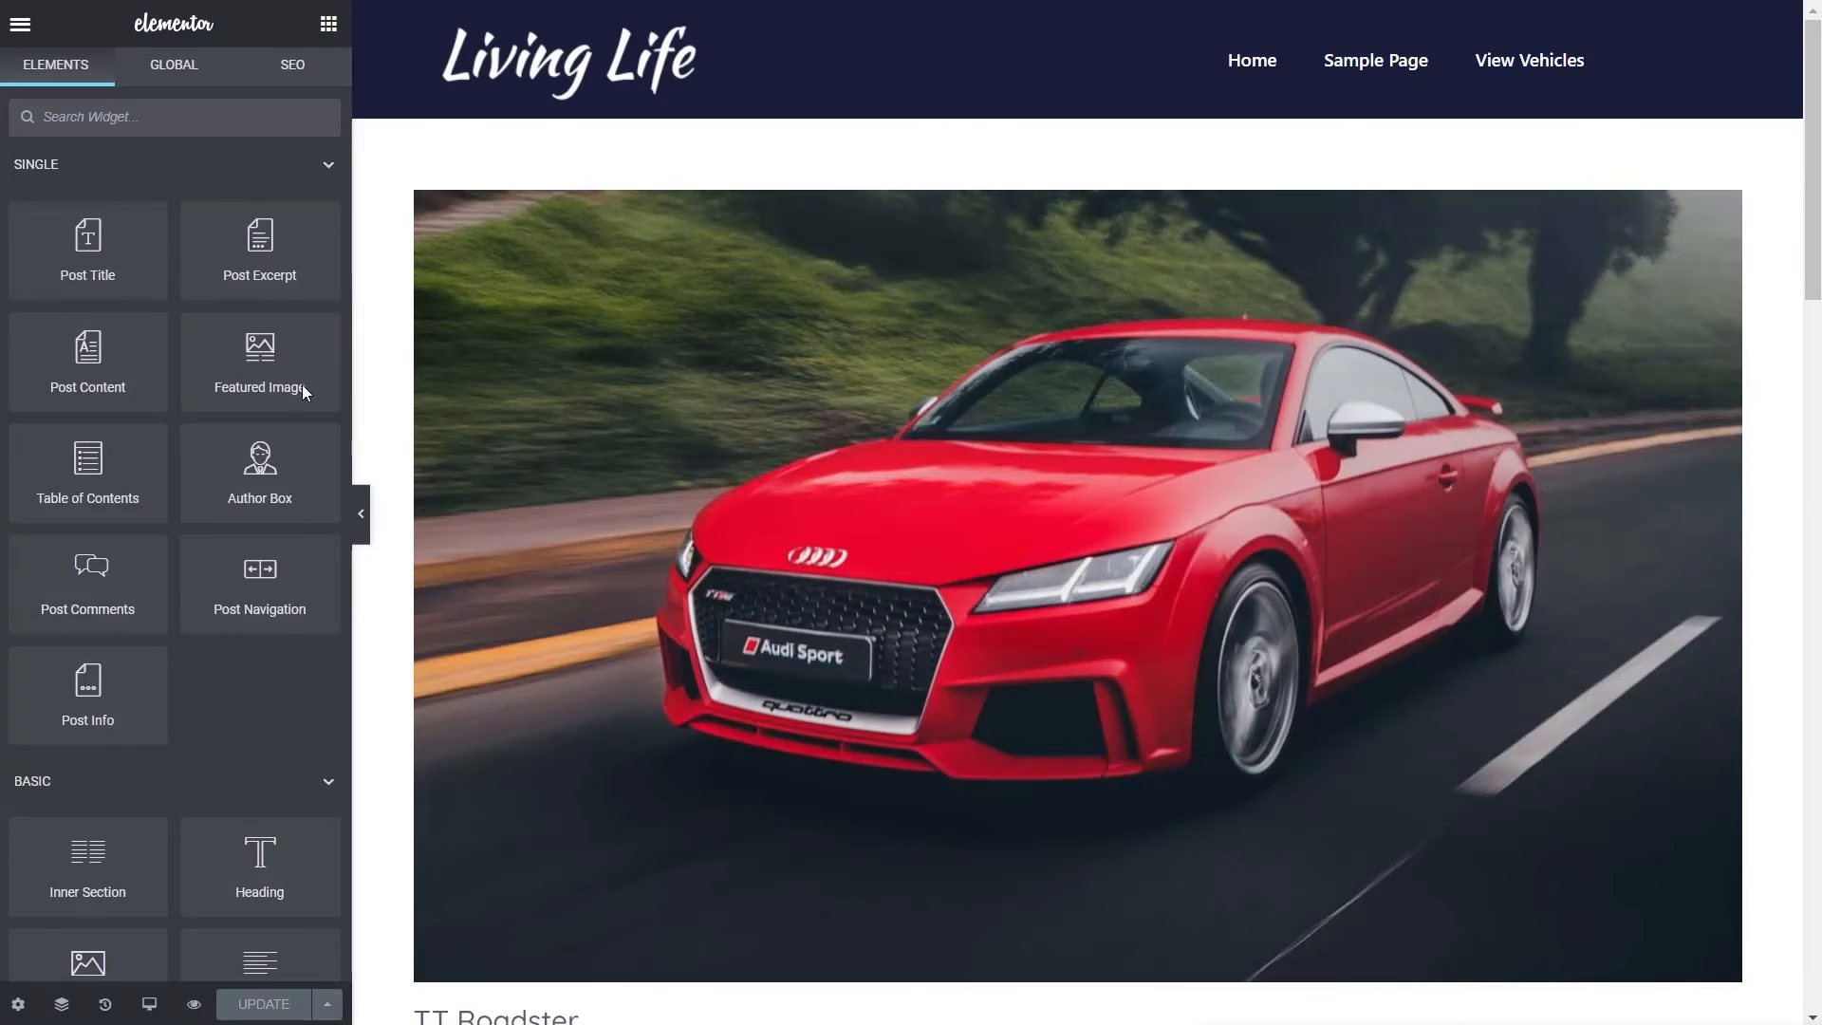
- Find the Text Editor with Tokens widget and insert it between the Specifications text and the Optional Extras Included heading
{"action": "scroll", "coordinate": [676, 636], "scroll_direction": "down", "scroll_amount": 5}
{"action": "scroll", "coordinate": [678, 642], "scroll_direction": "down", "scroll_amount": 4}
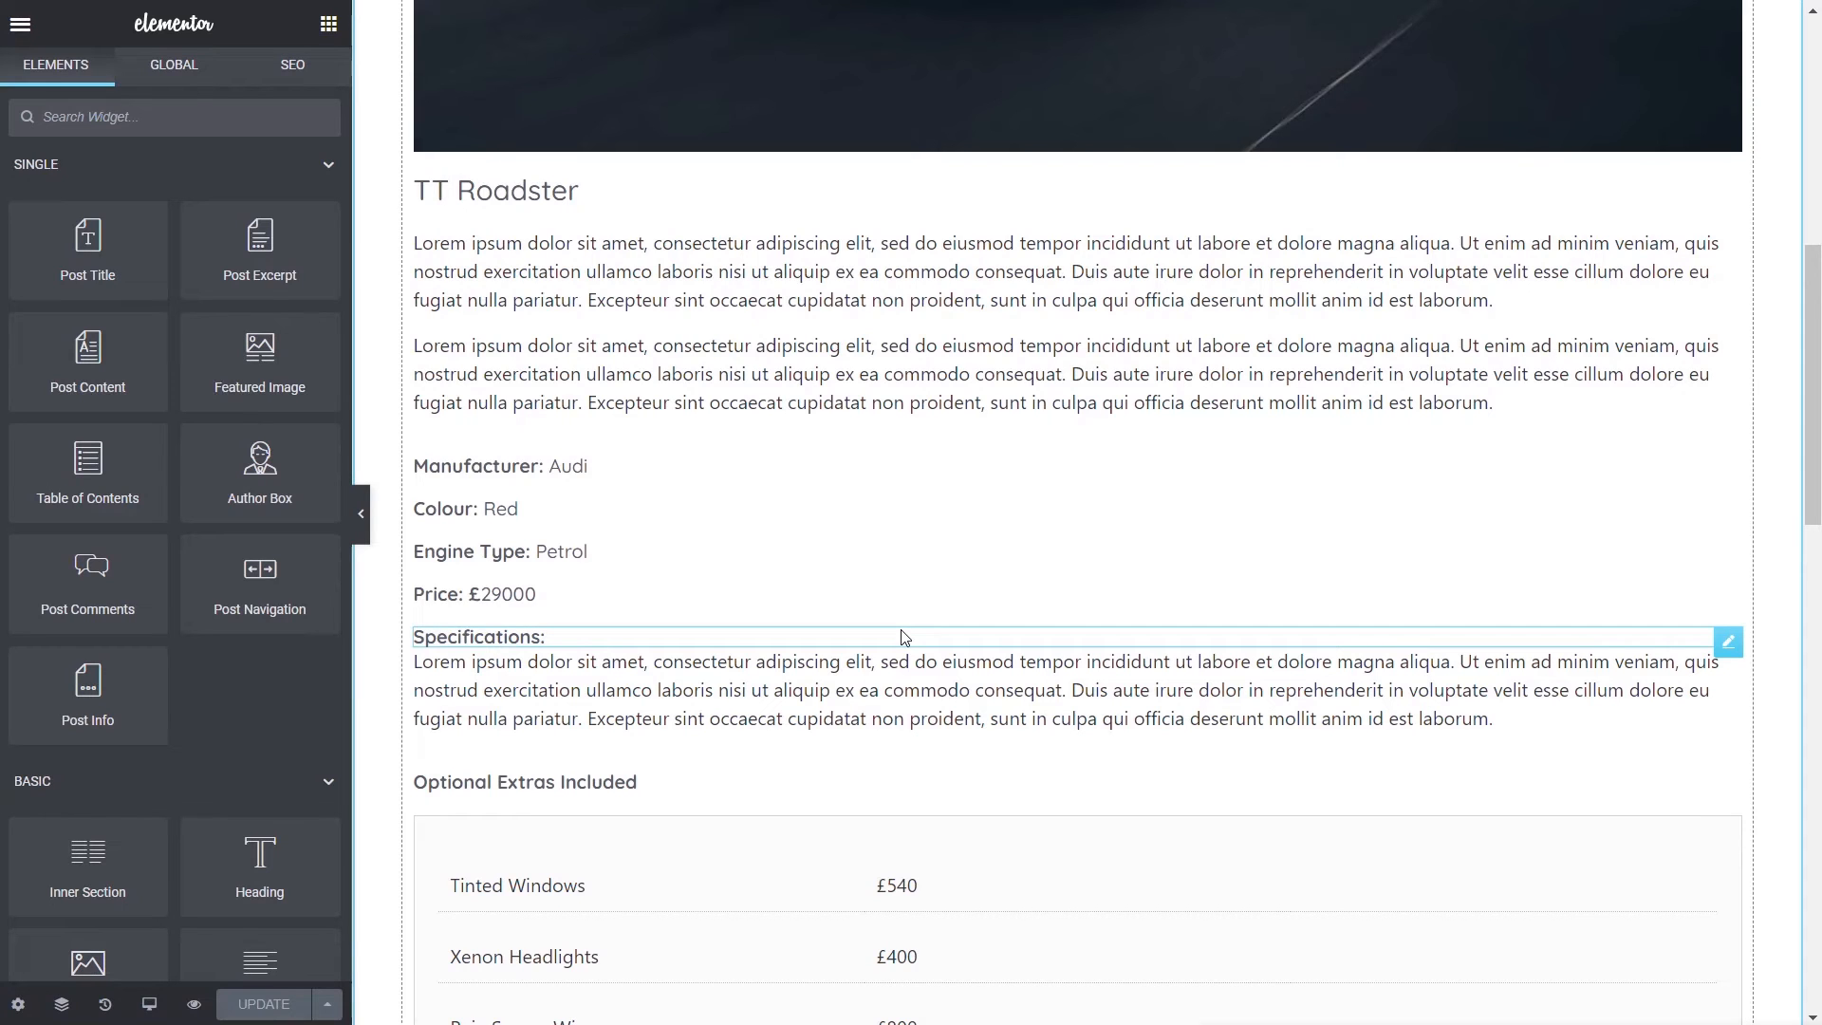
{"action": "scroll", "coordinate": [900, 634], "scroll_direction": "down", "scroll_amount": 1}
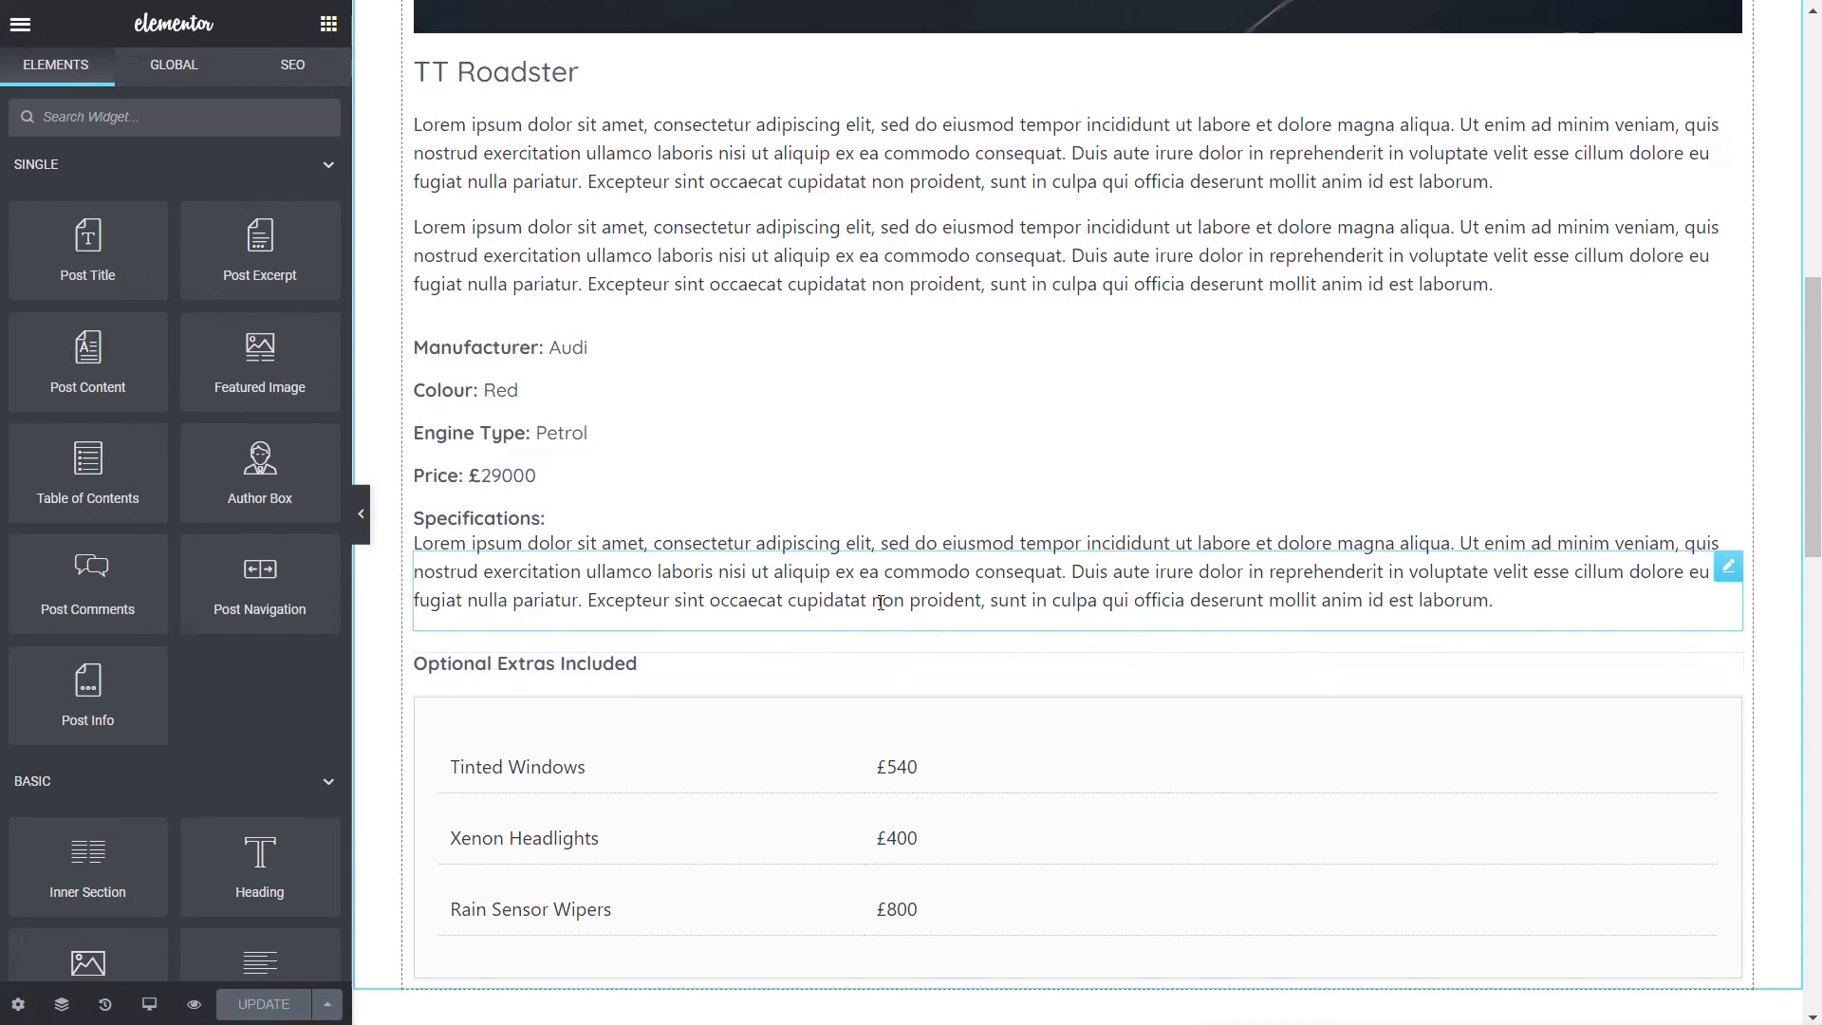
{"action": "left_click", "coordinate": [175, 125]}
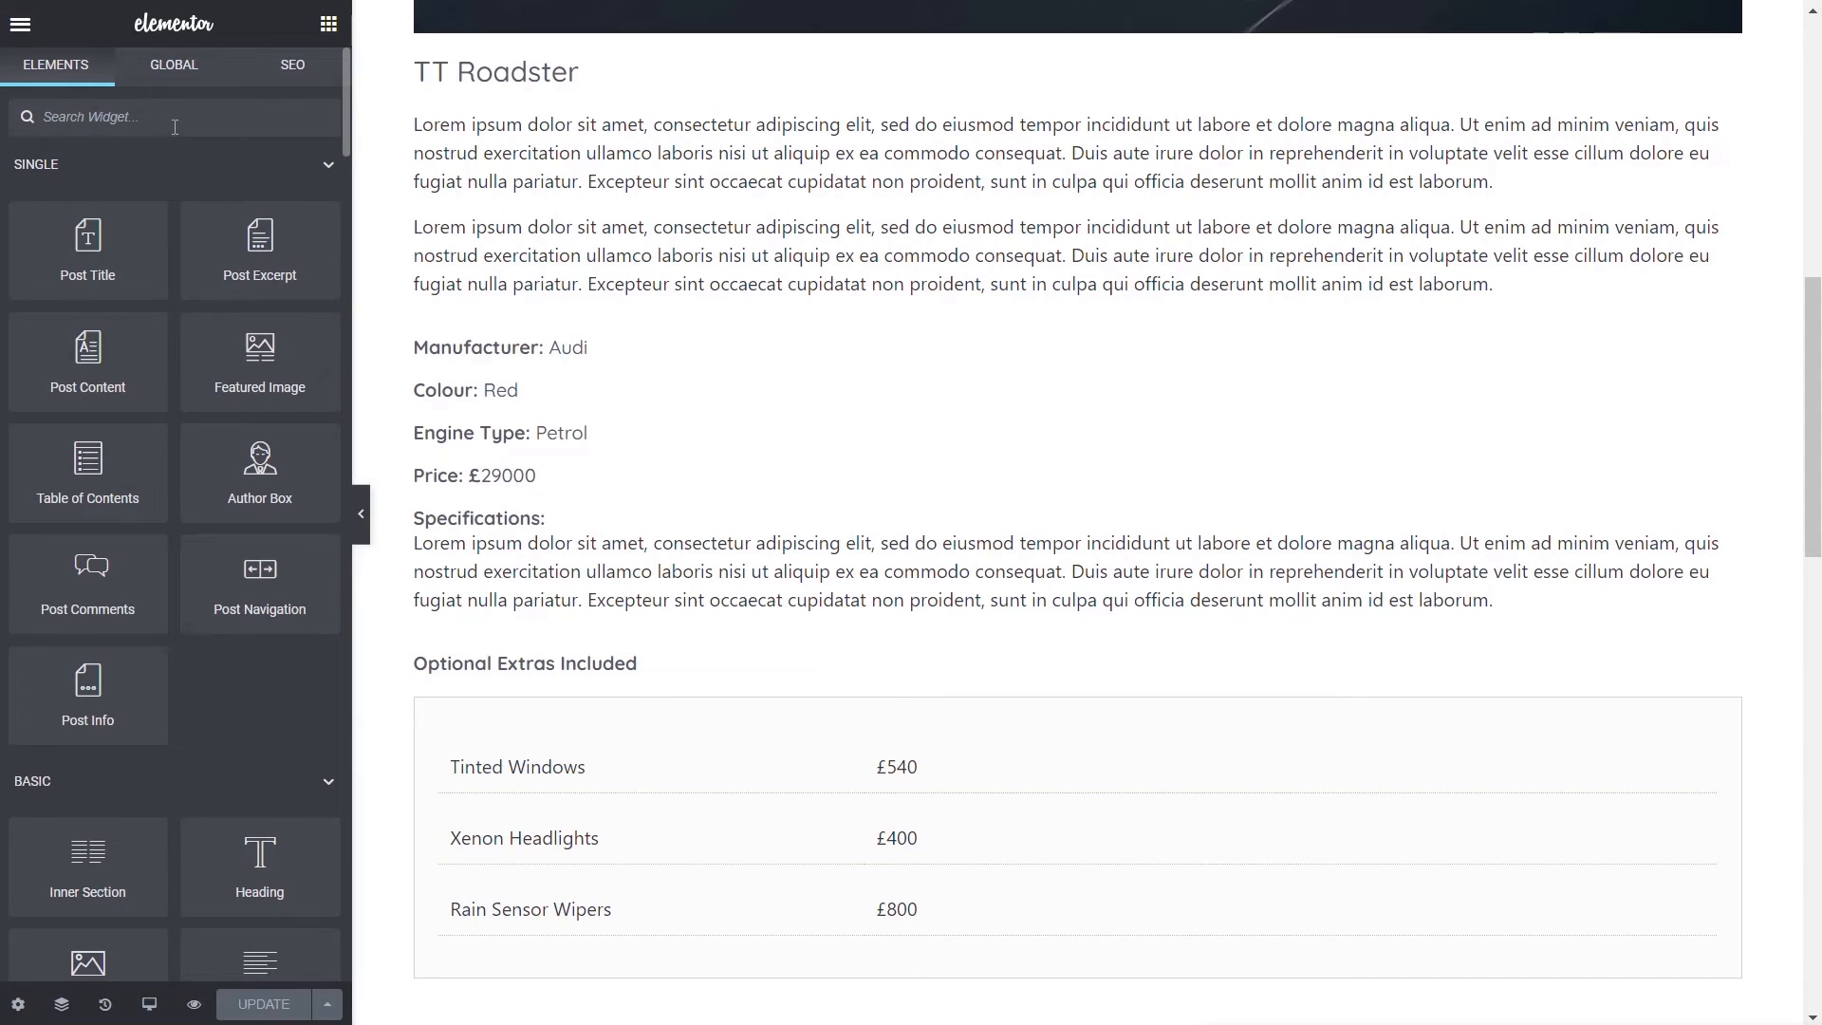
{"action": "type", "text": "token"}
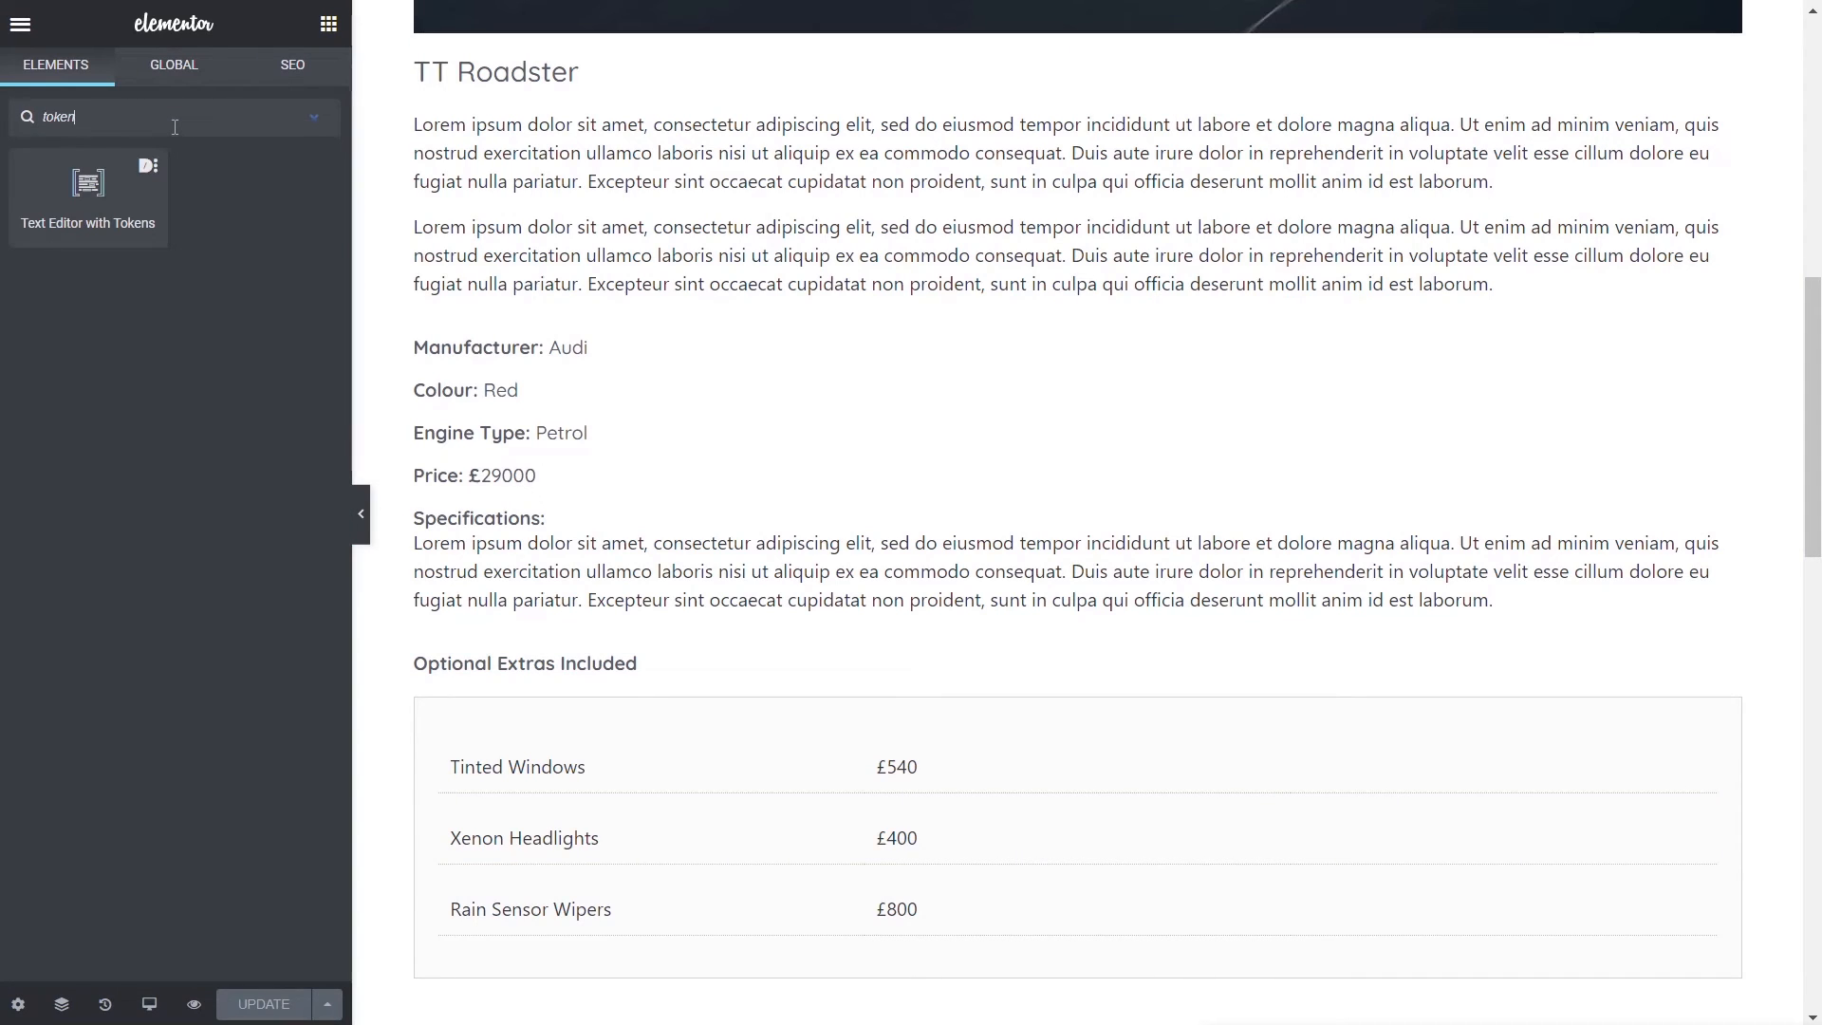
{"action": "left_click_drag", "start_coordinate": [139, 164], "coordinate": [675, 616]}
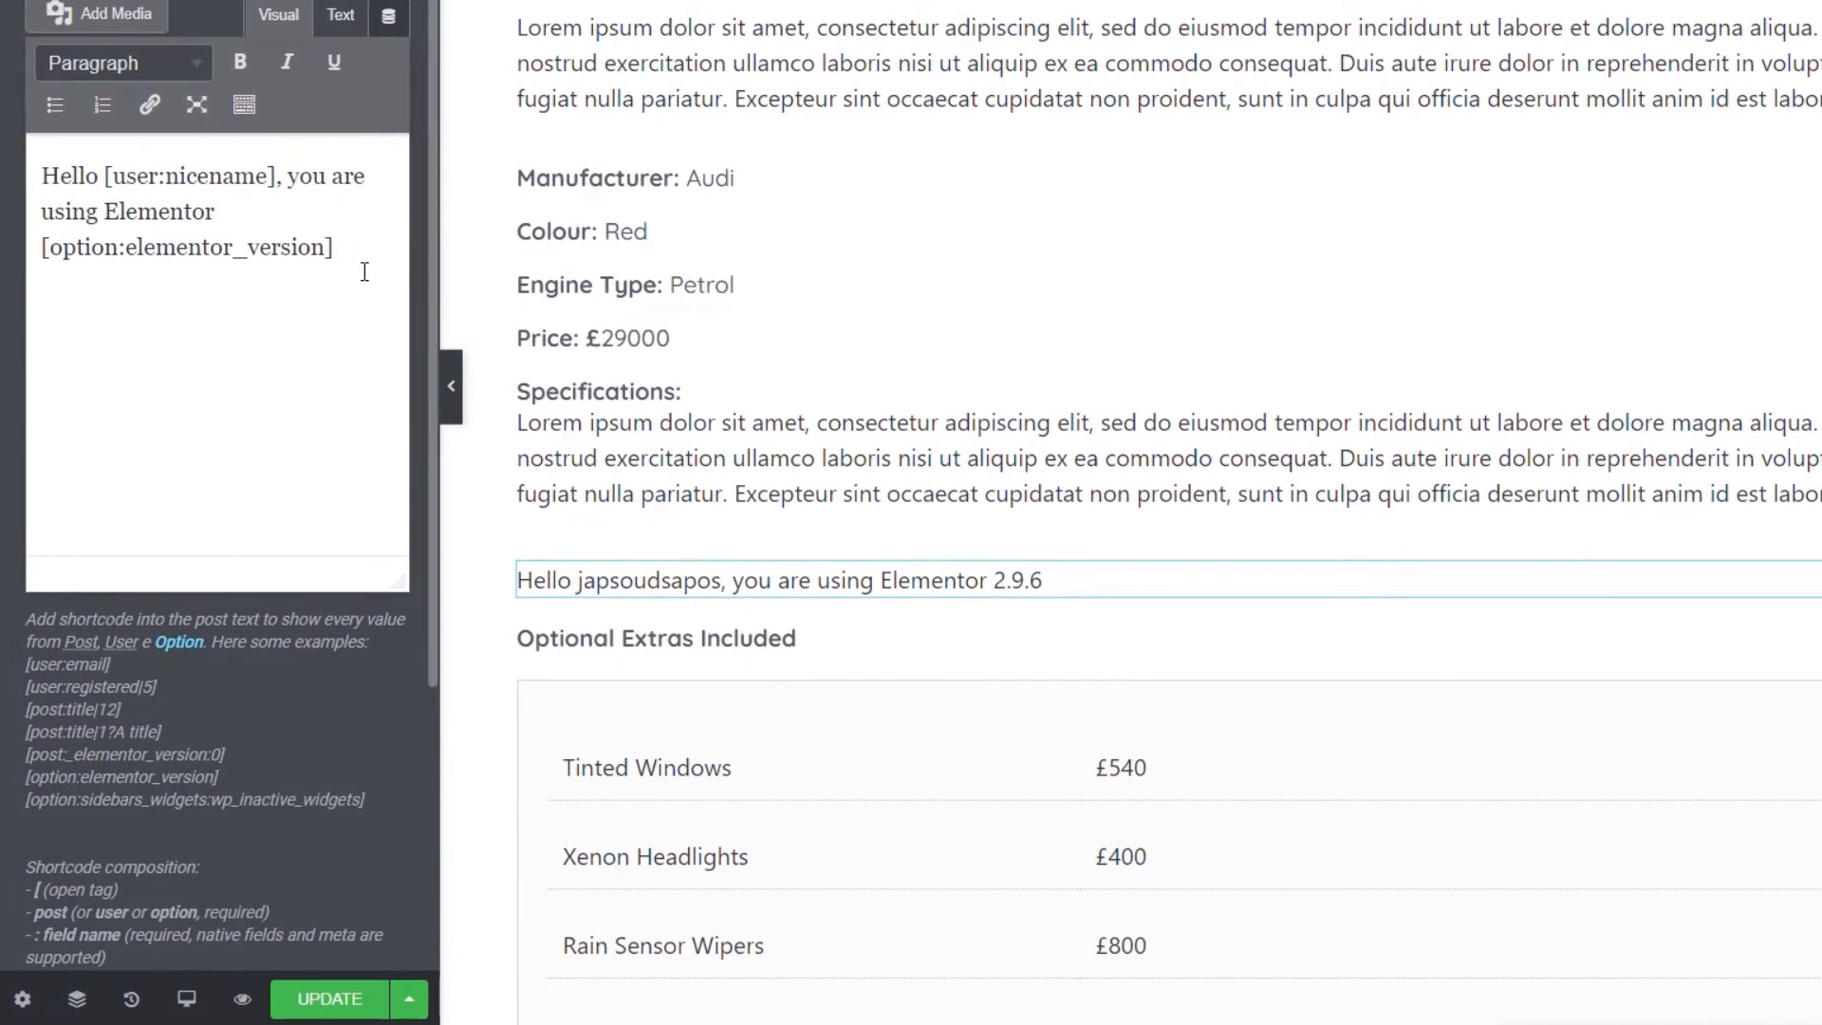
- Replace the new widget's sample text with the token [acf:pdf]
{"action": "left_click_drag", "start_coordinate": [289, 411], "coordinate": [141, 382]}
{"action": "left_click_drag", "start_coordinate": [177, 222], "coordinate": [5, 171]}
{"action": "key", "text": "BackSpace"}
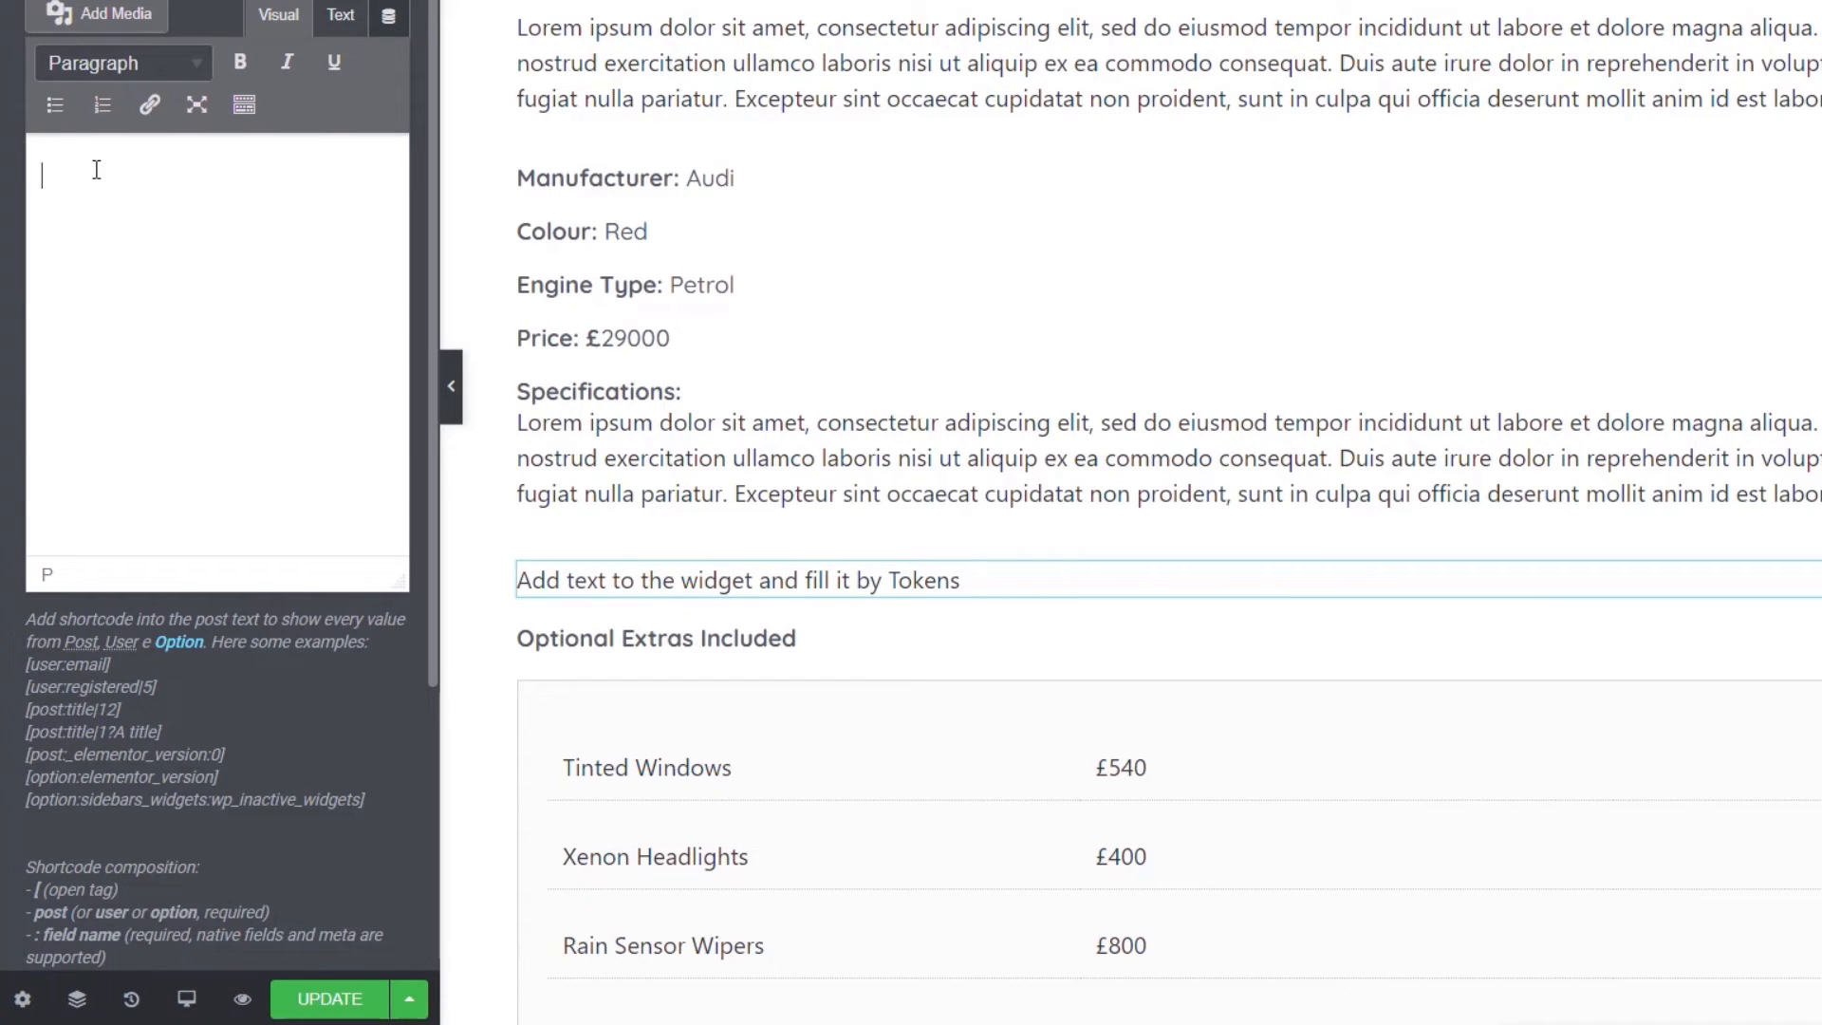
{"action": "type", "text": "[acf"}
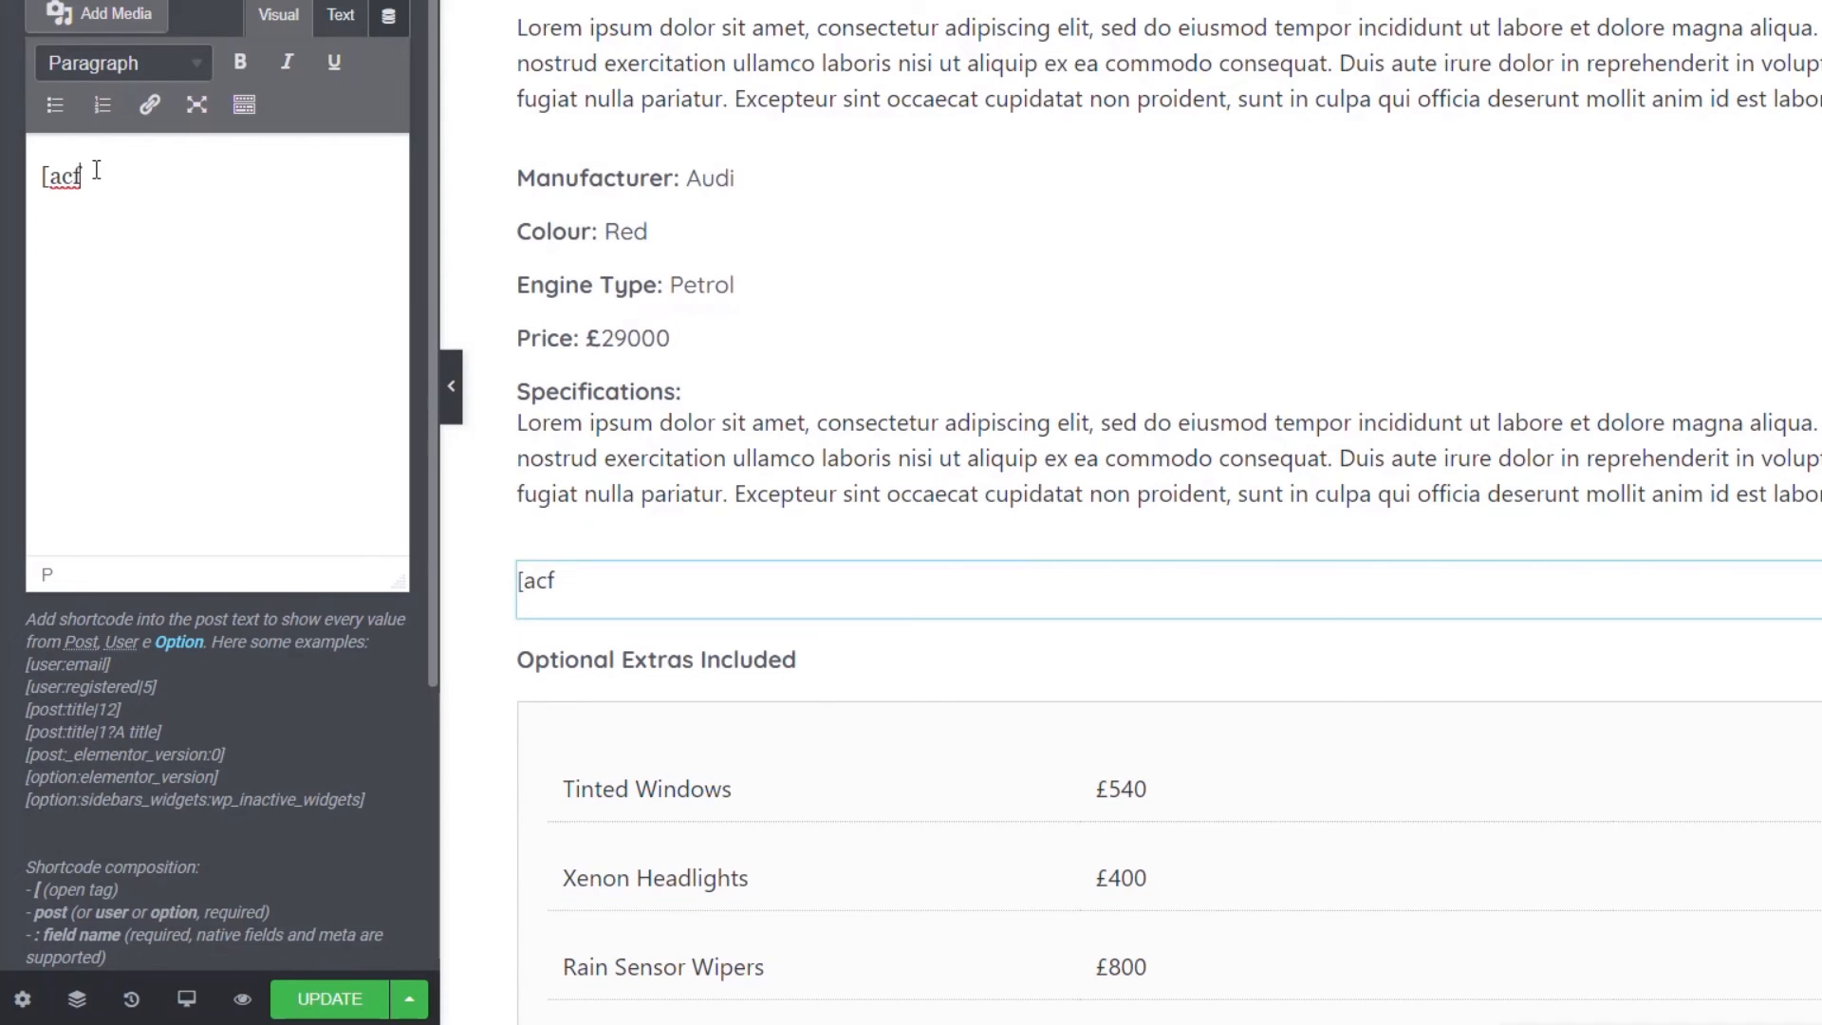
{"action": "type", "text": ":"}
{"action": "type", "text": "pdf]"}
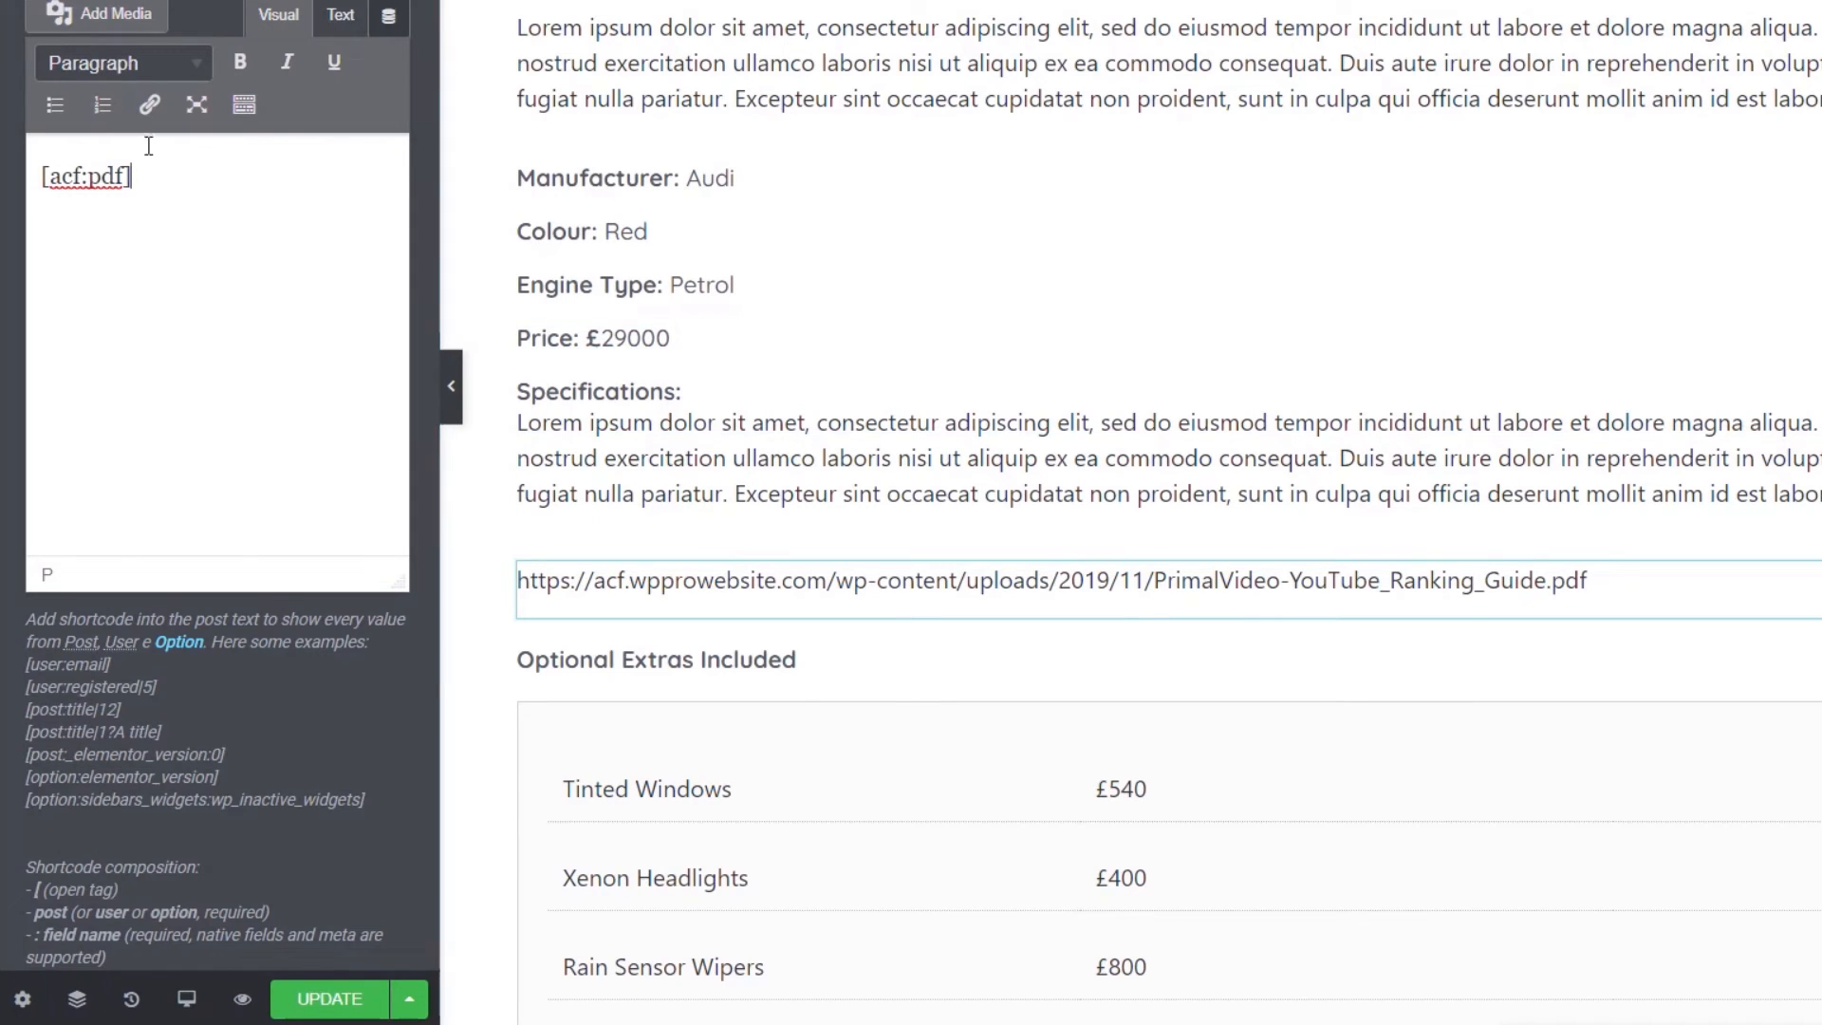
- Add the text "uploaded by:" after the [acf:pdf] token
{"action": "left_click", "coordinate": [164, 187]}
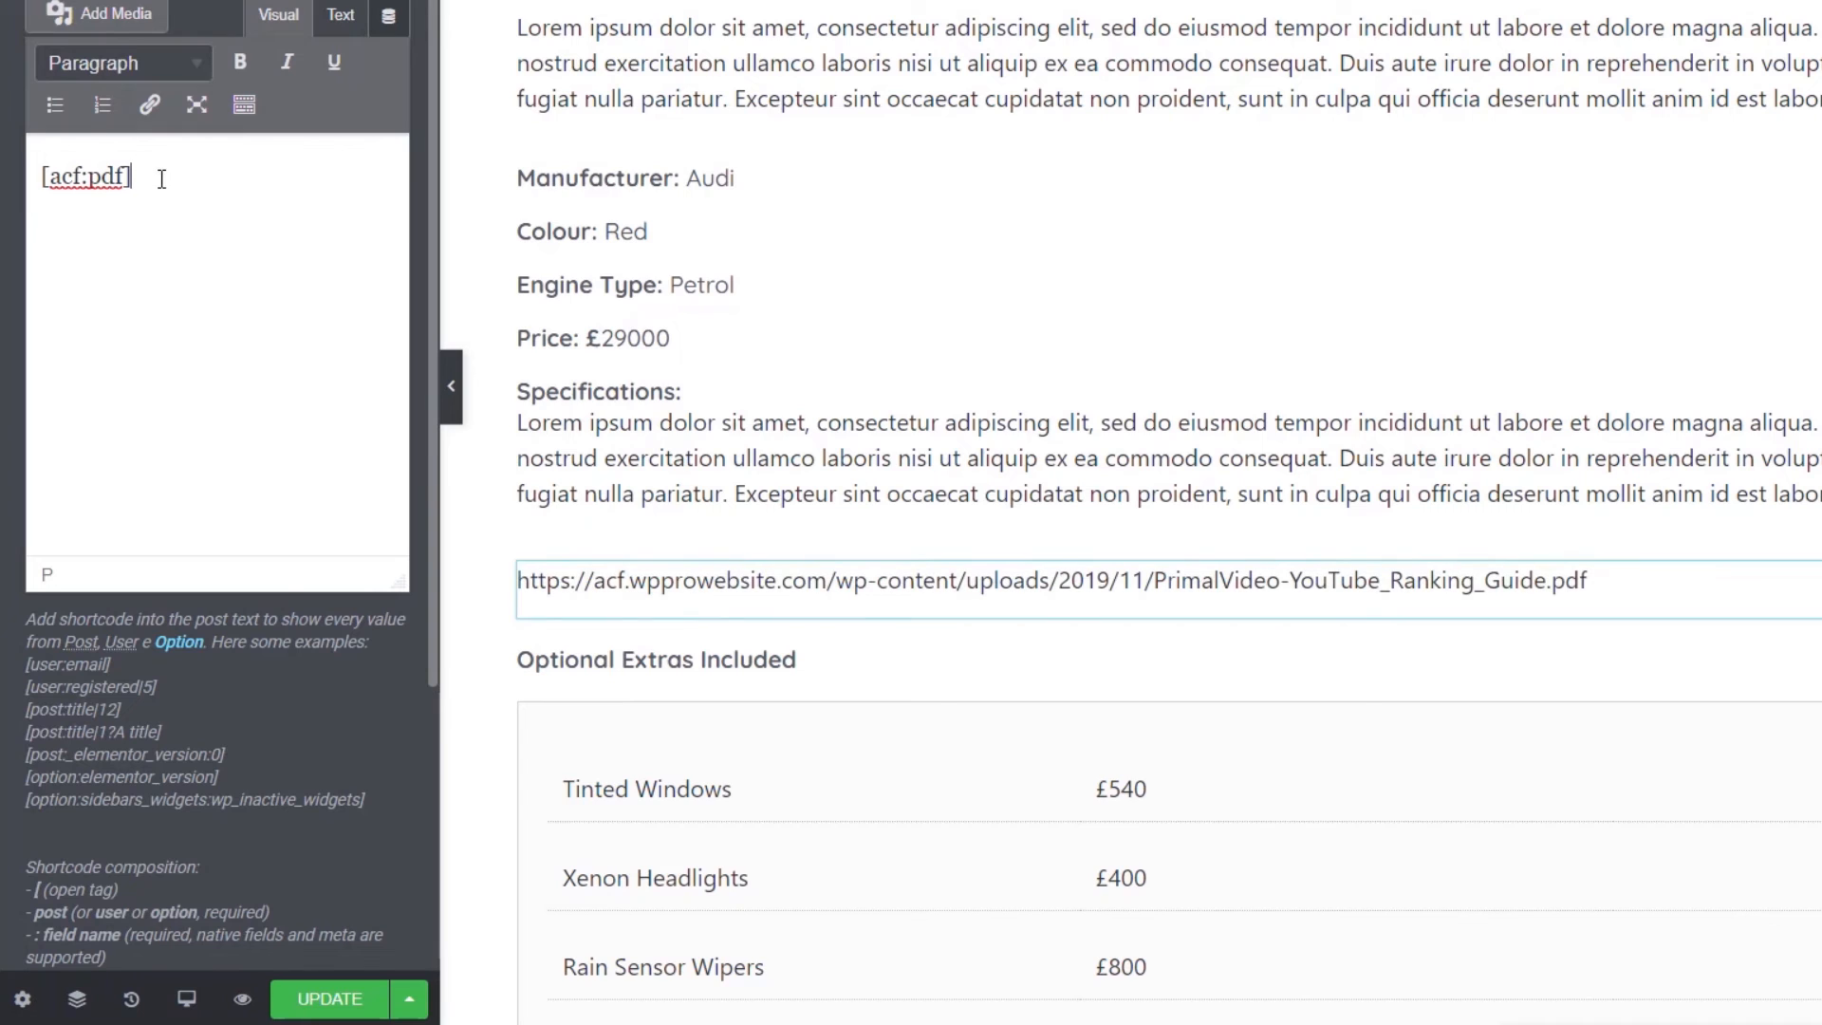
{"action": "type", "text": "up"}
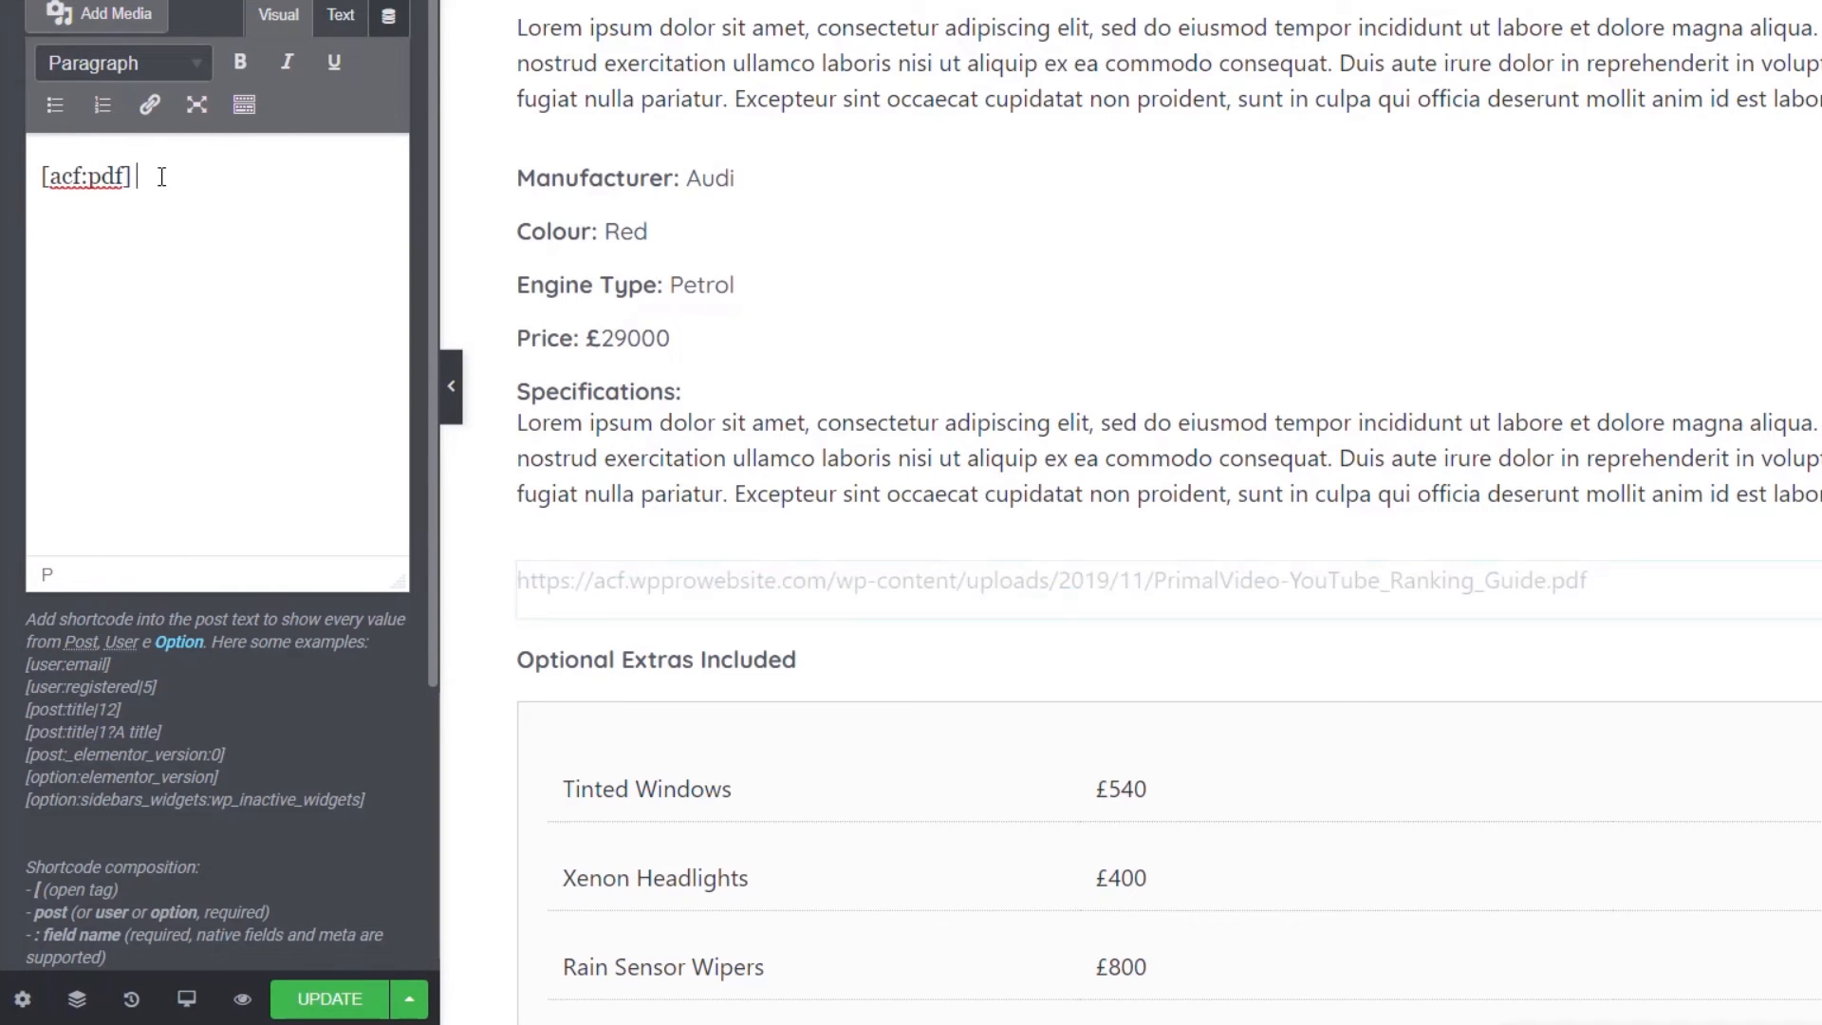
{"action": "type", "text": "load"}
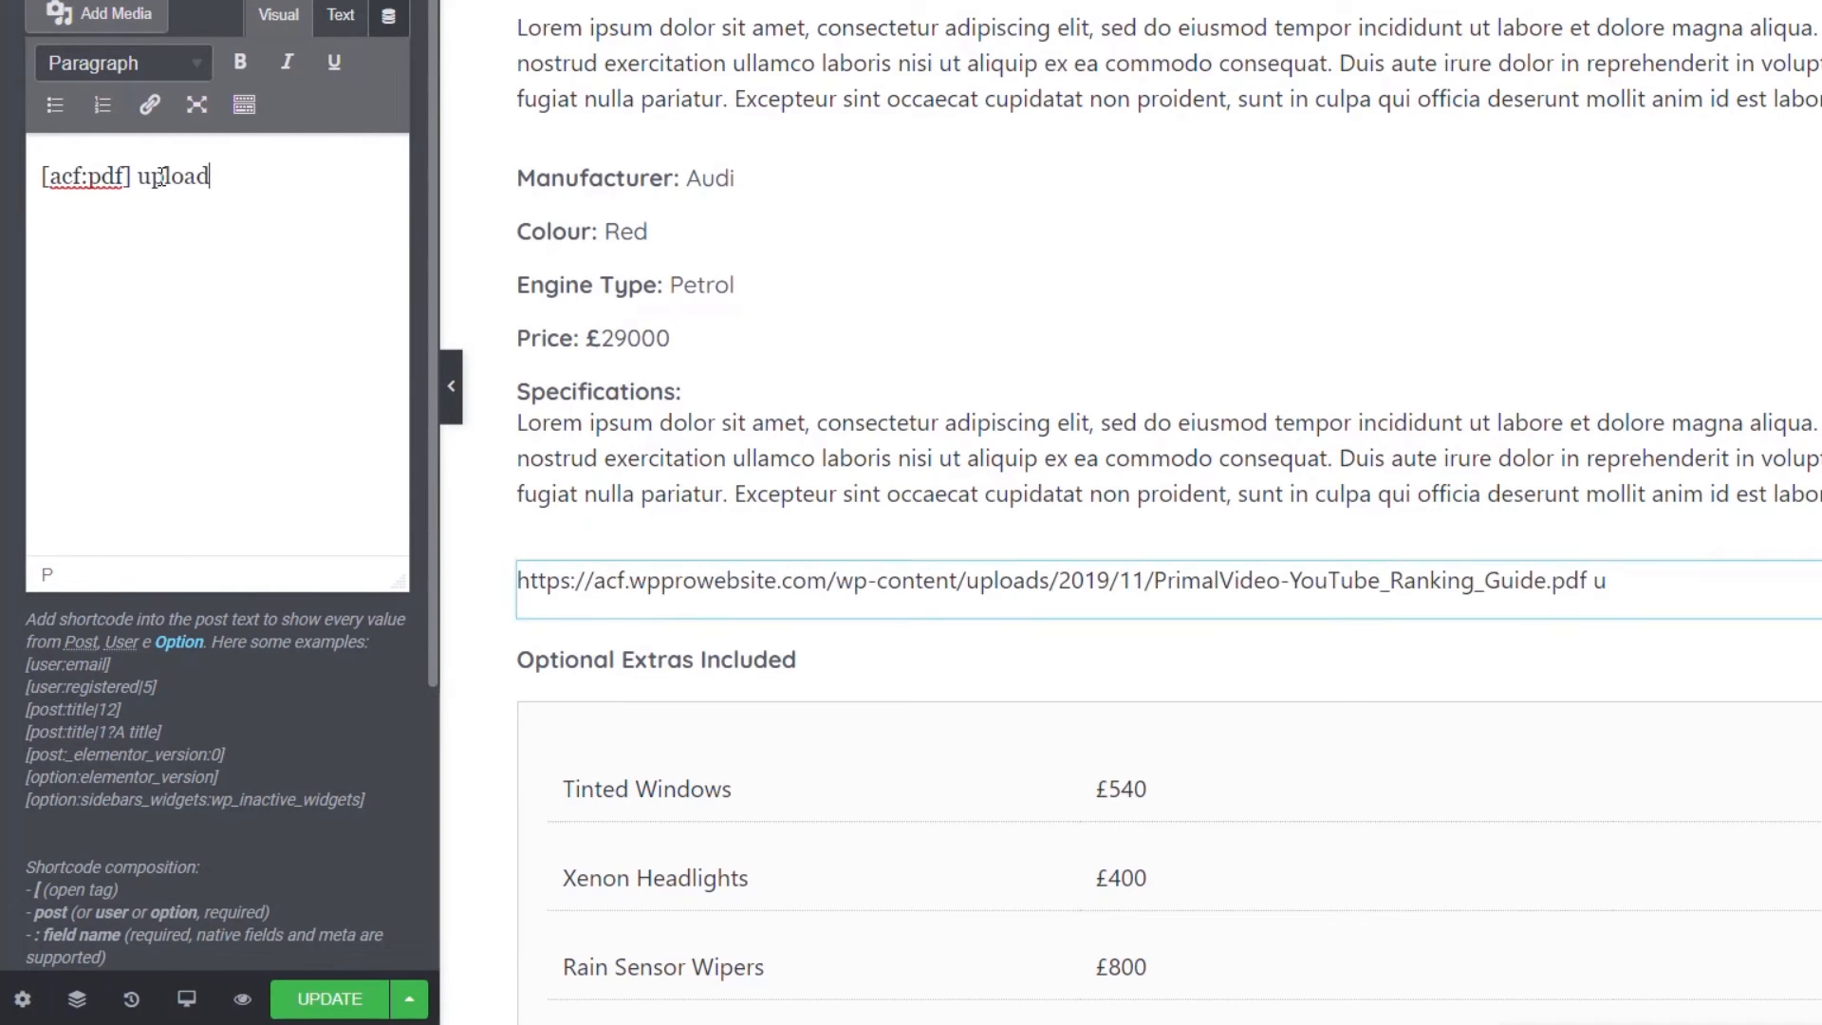
{"action": "type", "text": "ed gy:"}
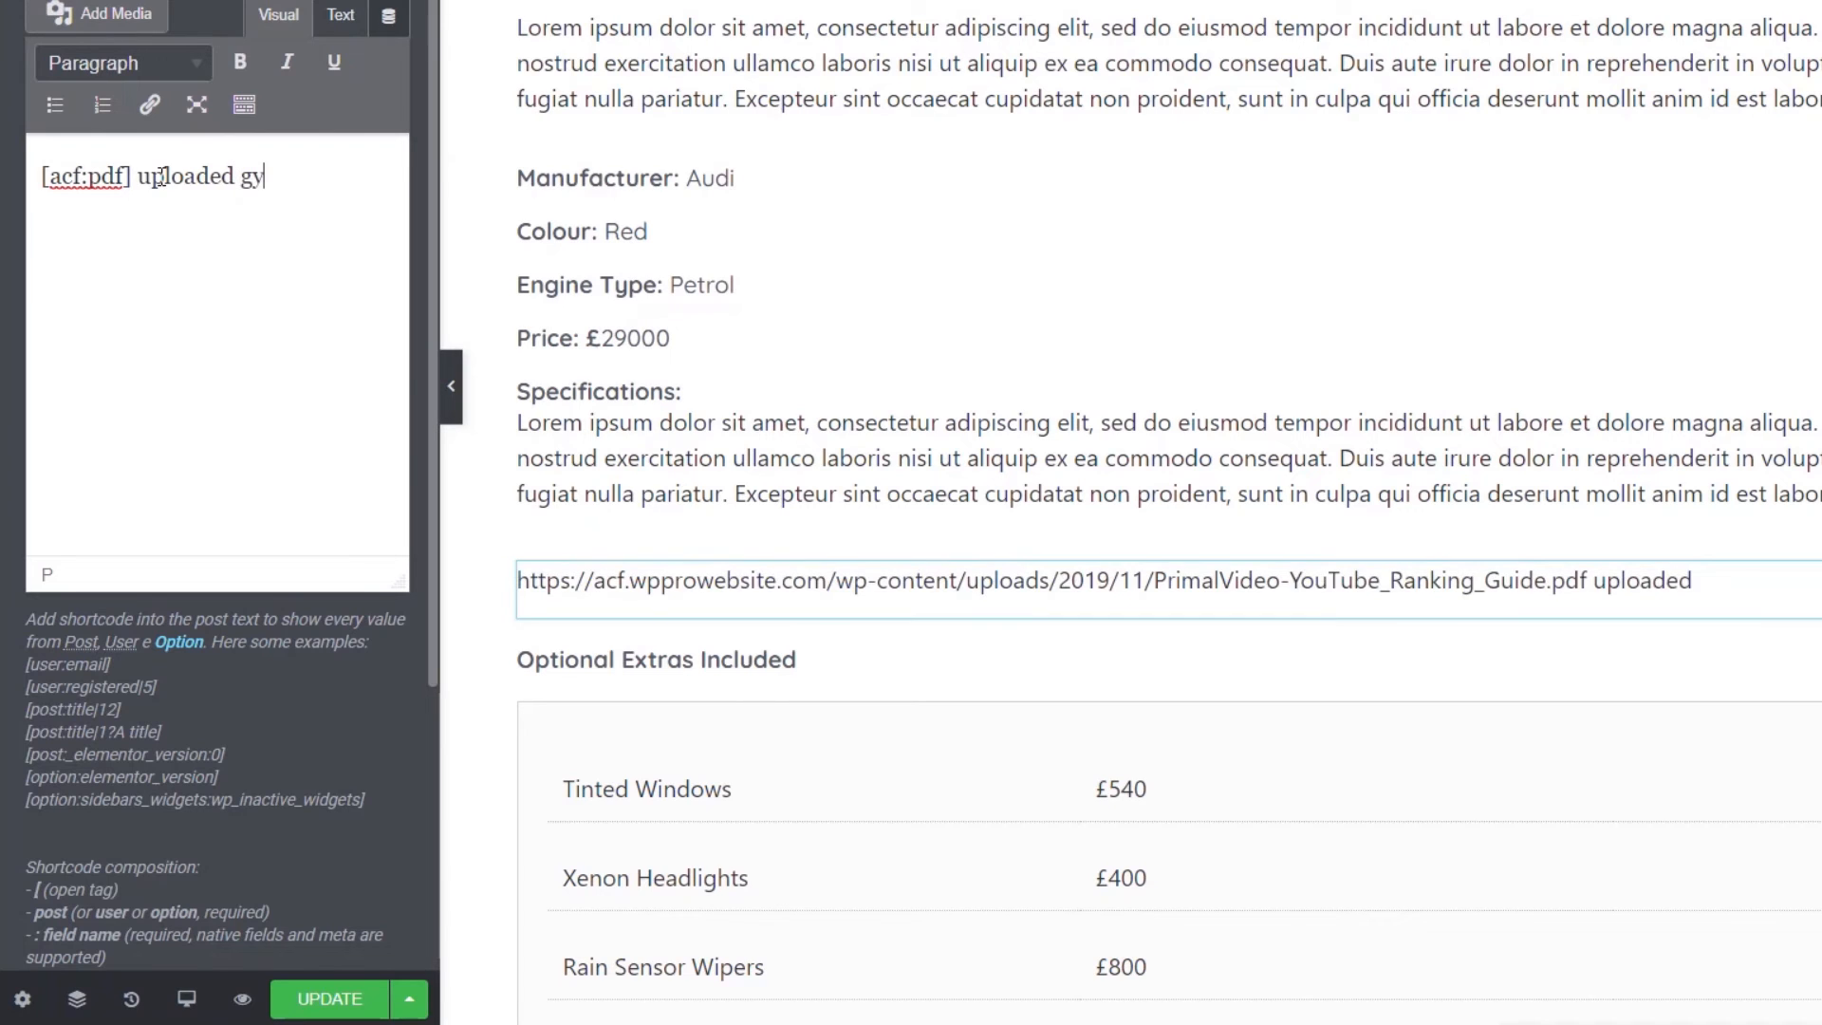
{"action": "key", "text": "Left"}
{"action": "key", "text": "BackSpace"}
{"action": "key", "text": "BackSpace"}
{"action": "type", "text": "by"}
- Append the token [author:display_name] after the "uploaded by:" text
{"action": "key", "text": "End"}
{"action": "type", "text": "["}
{"action": "type", "text": "author:"}
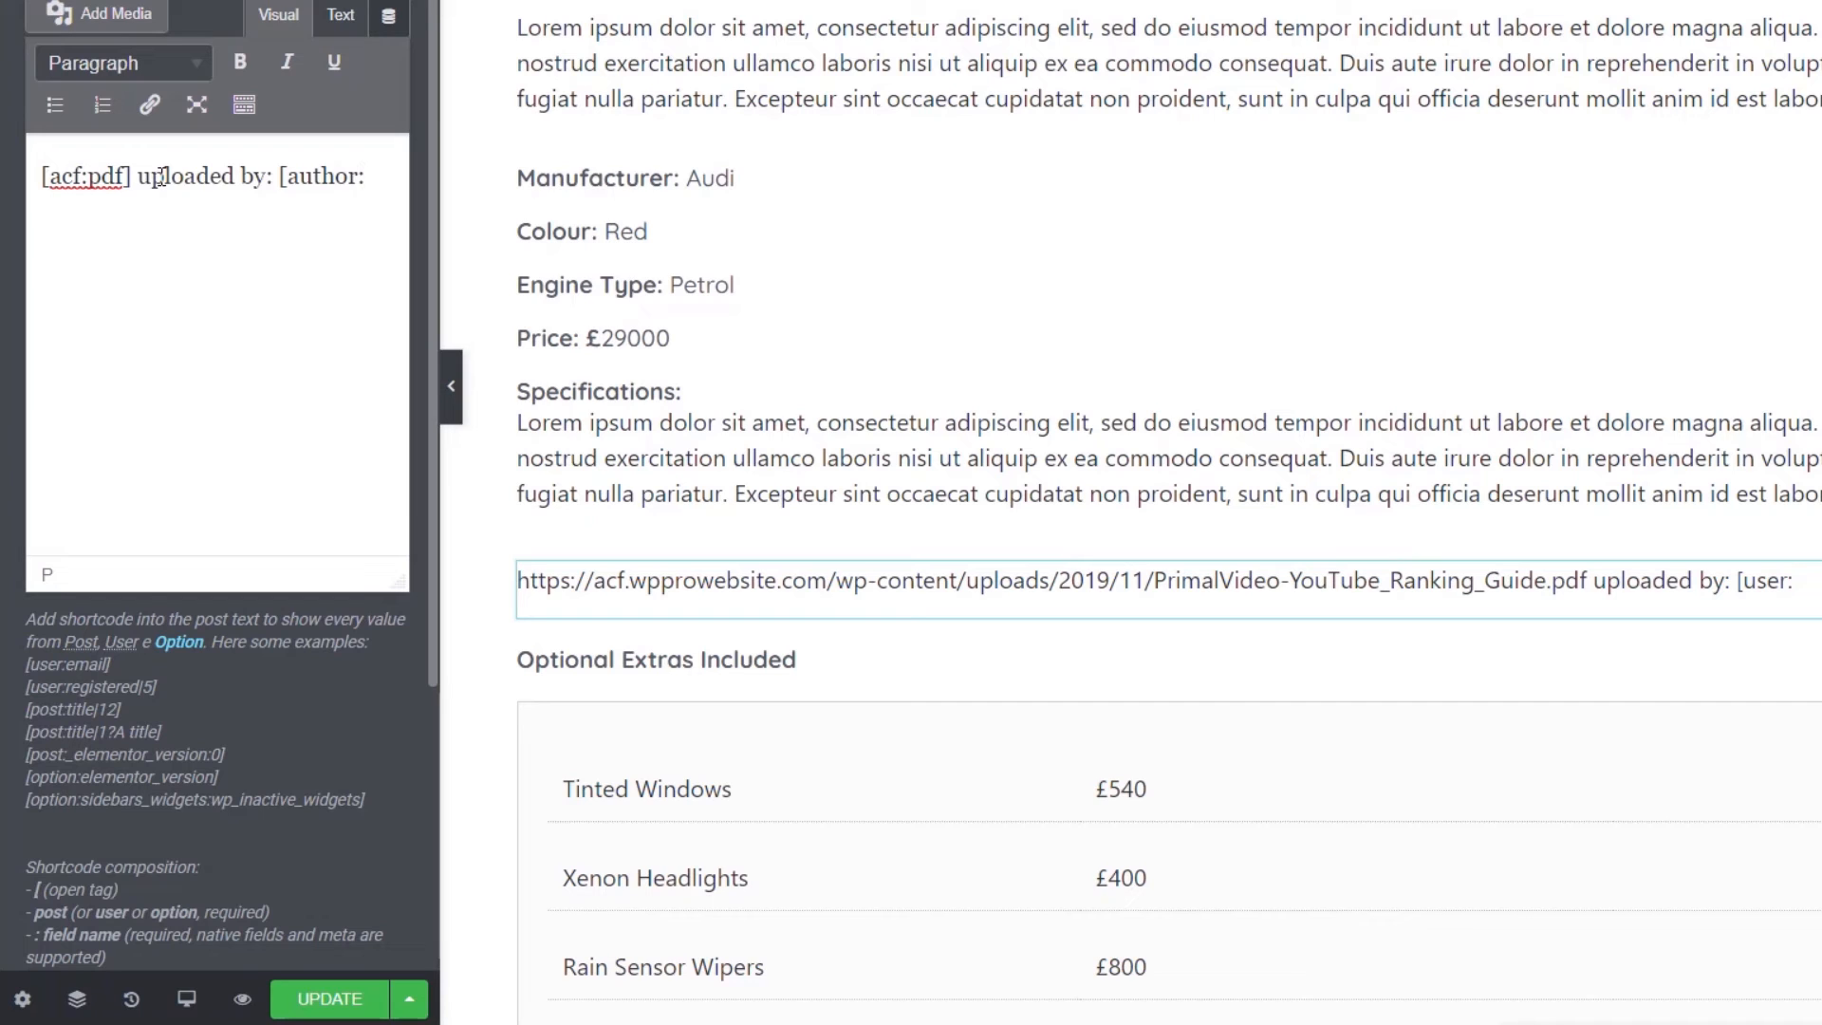
{"action": "type", "text": "display_"}
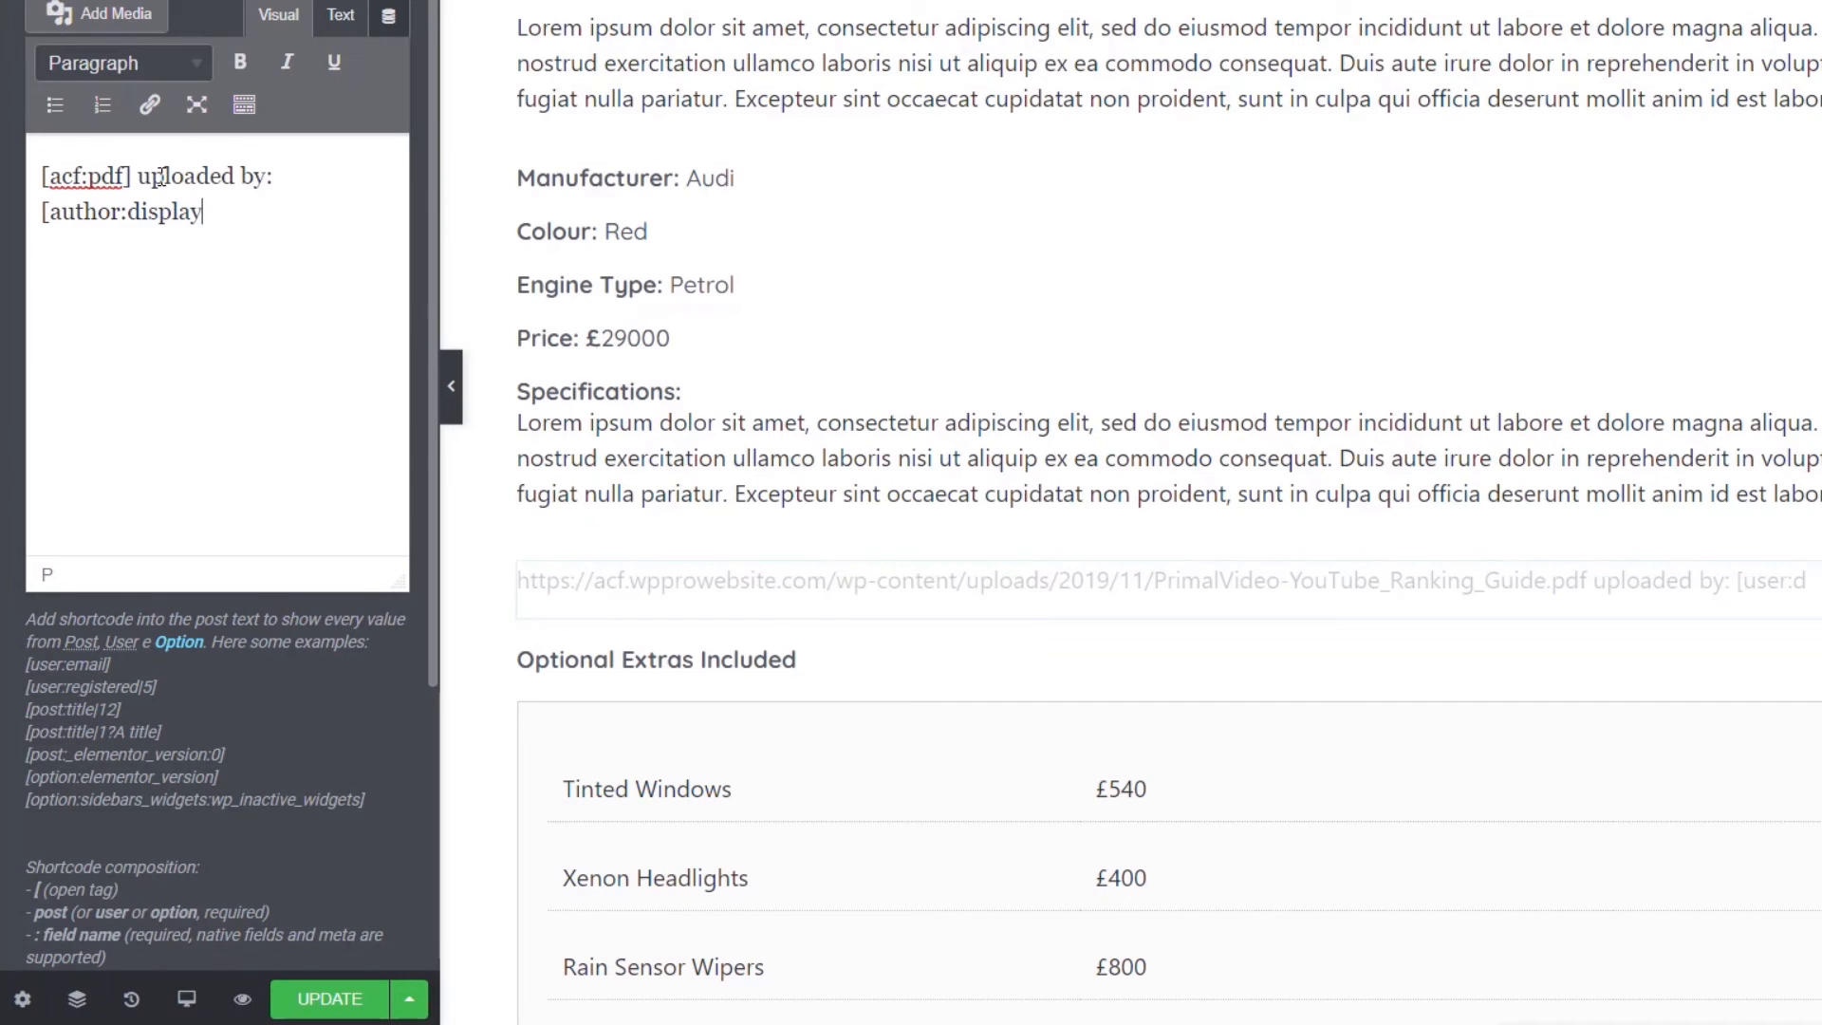
{"action": "type", "text": "name]"}
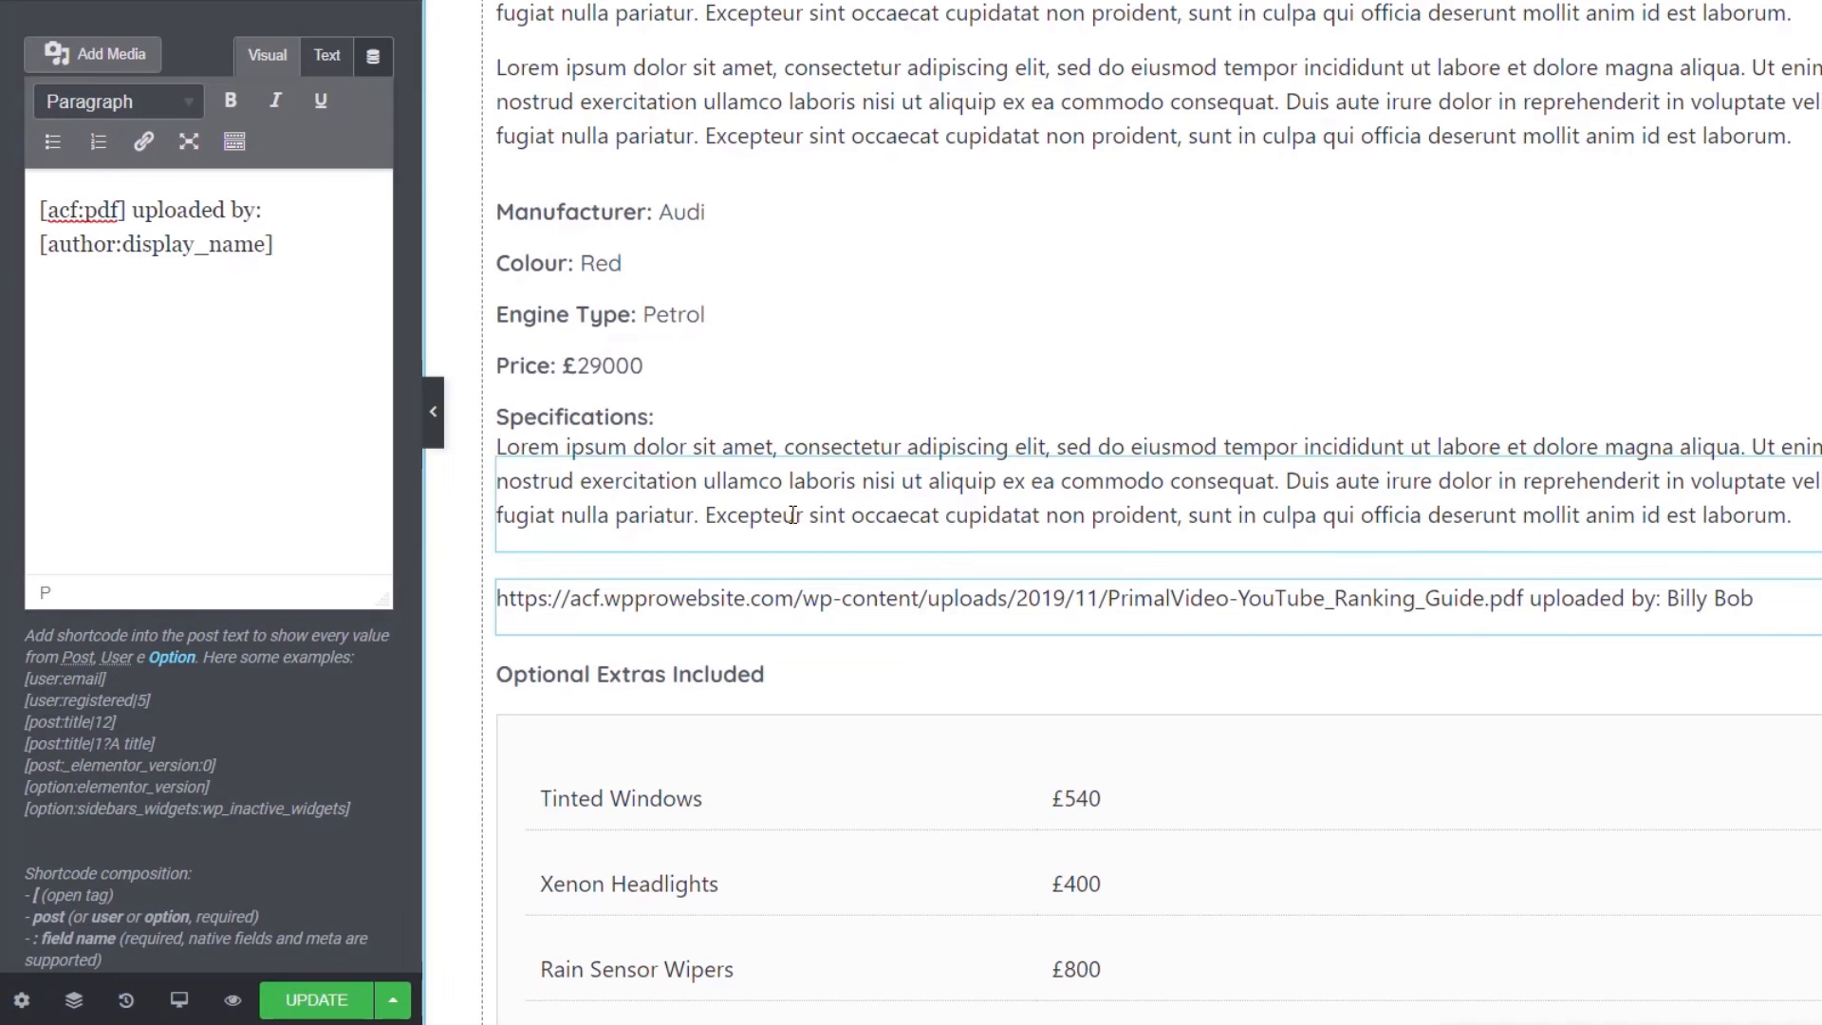
- Set the token color of the text widget with tokens to red #F80B0B in its token style
{"action": "left_click", "coordinate": [211, 1]}
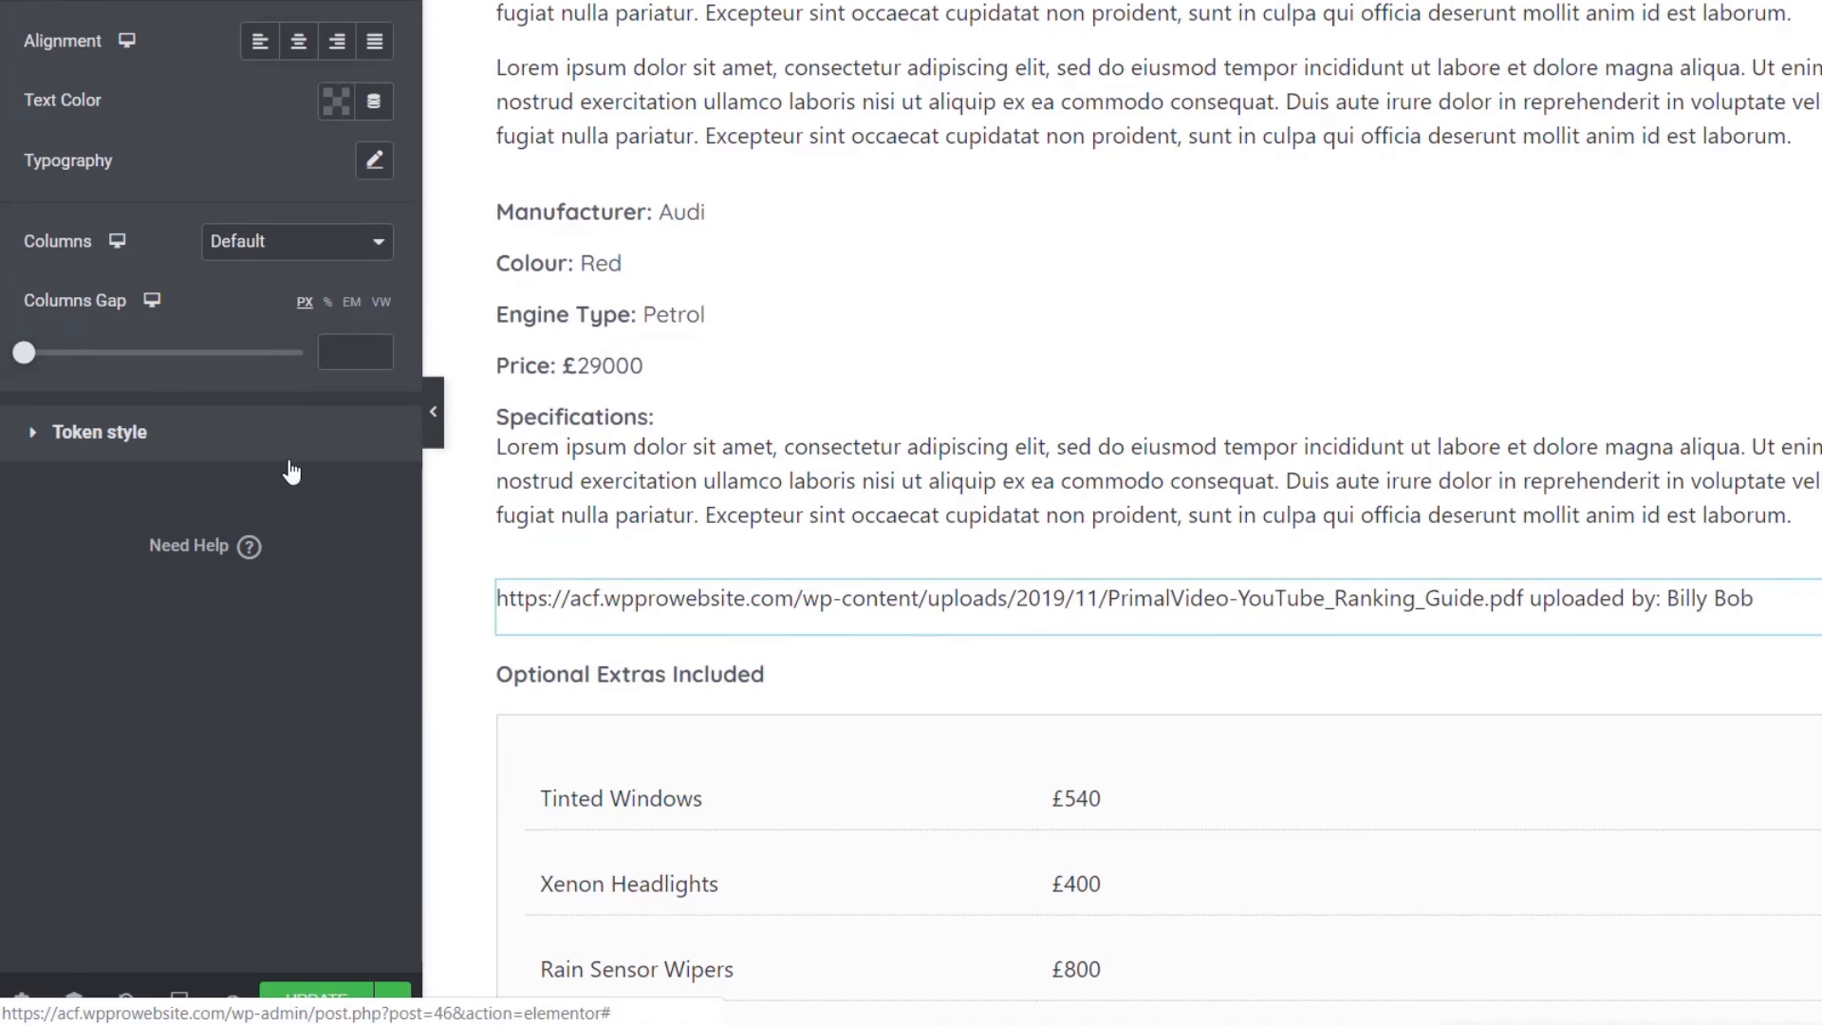
{"action": "left_click", "coordinate": [130, 444]}
{"action": "left_click", "coordinate": [350, 116]}
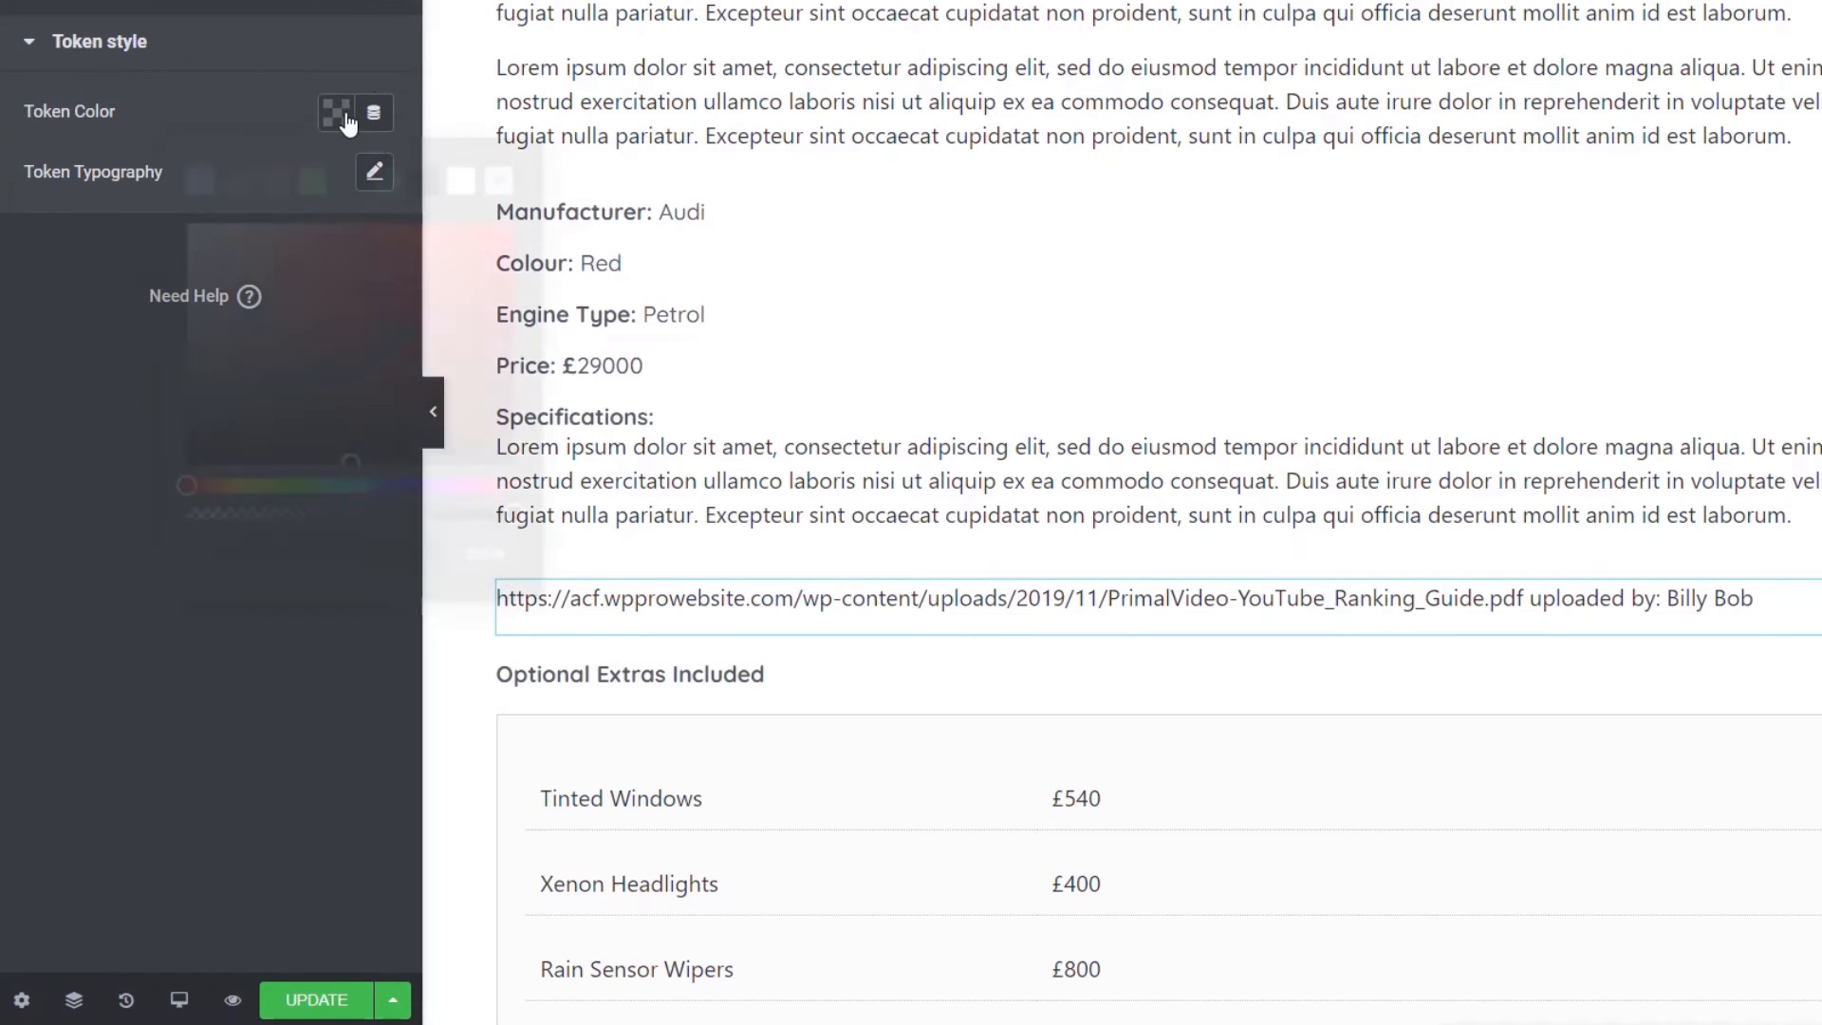
{"action": "left_click", "coordinate": [499, 230]}
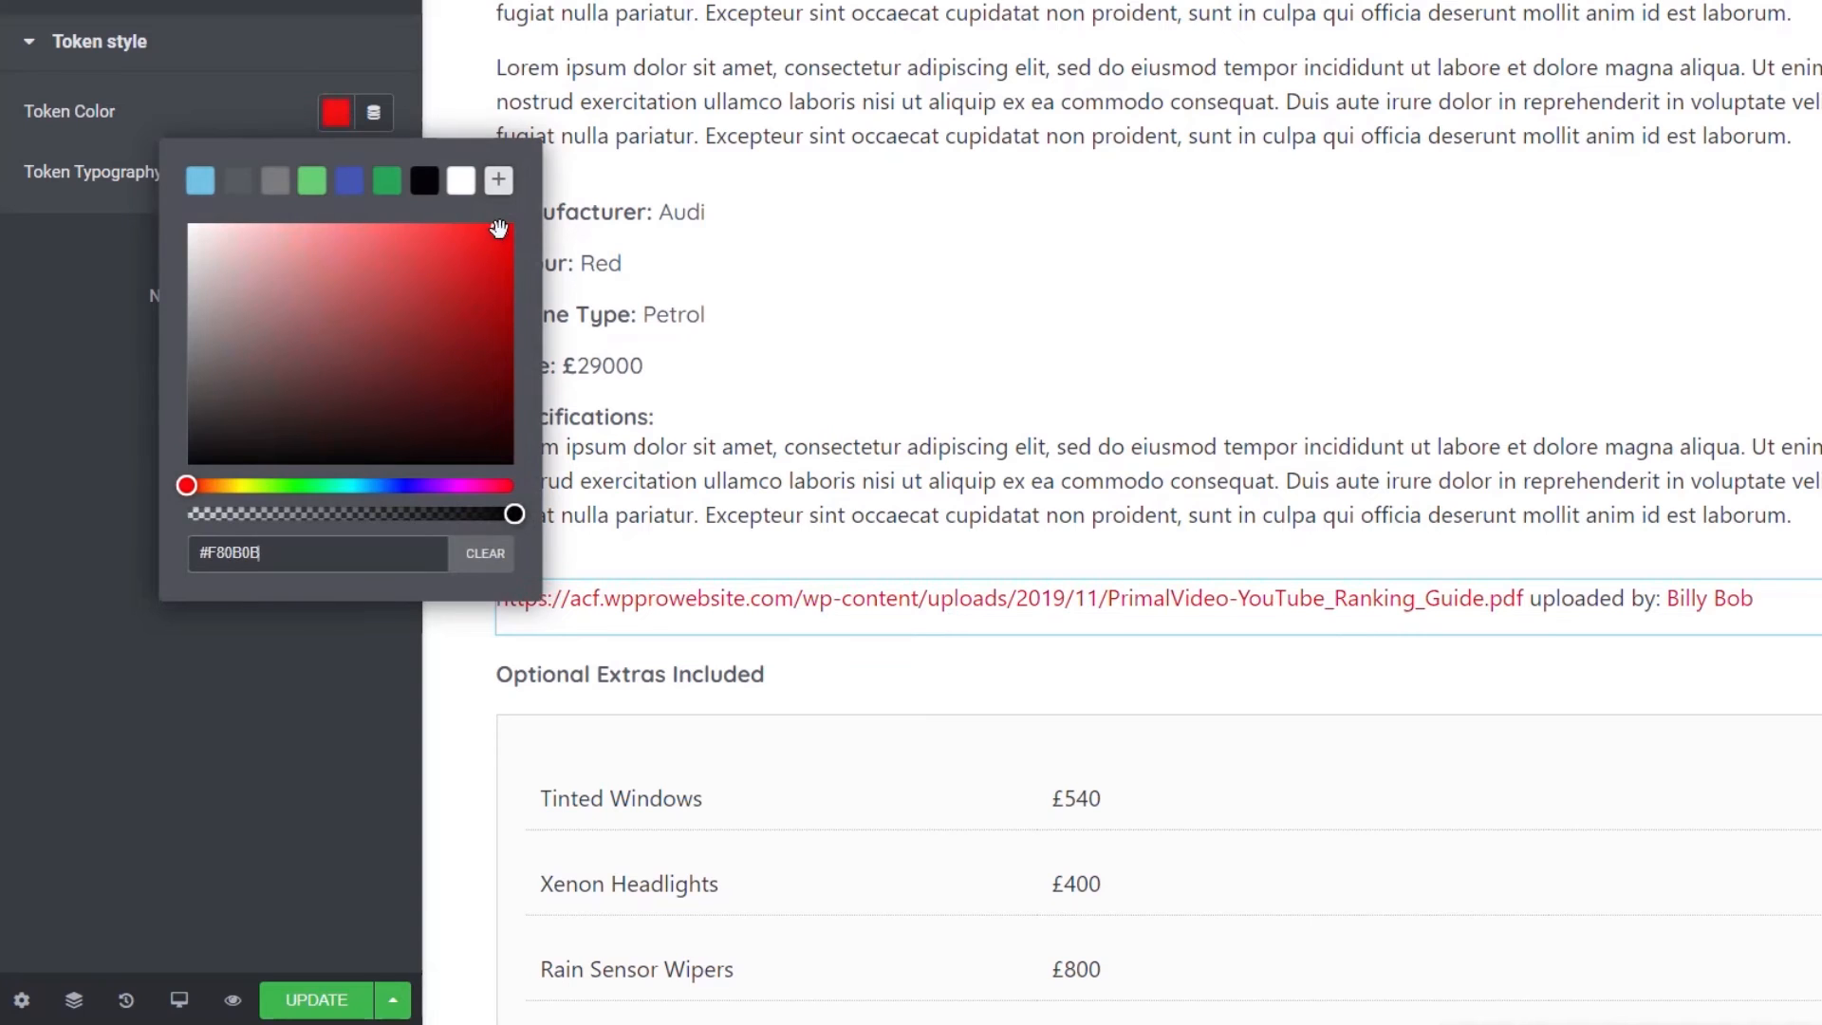
{"action": "left_click", "coordinate": [339, 116]}
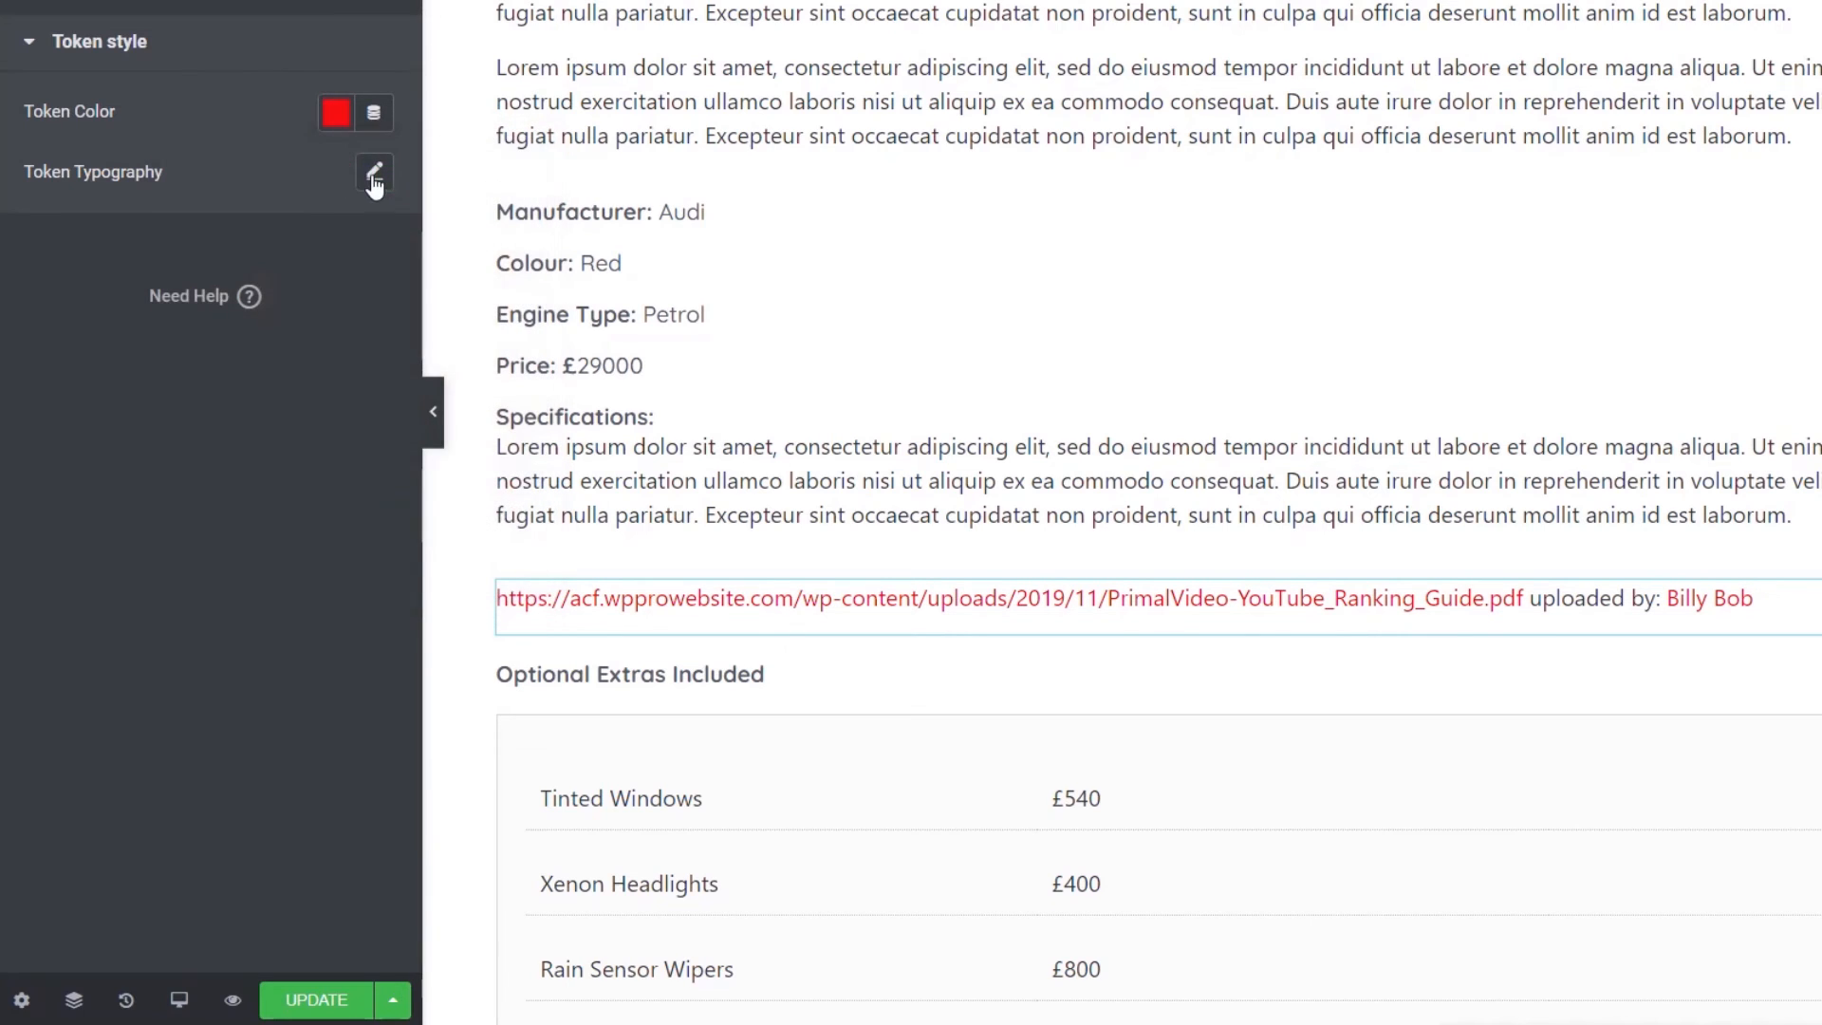
- Set the token typography weight of the same text widget to 600
{"action": "left_click", "coordinate": [374, 172]}
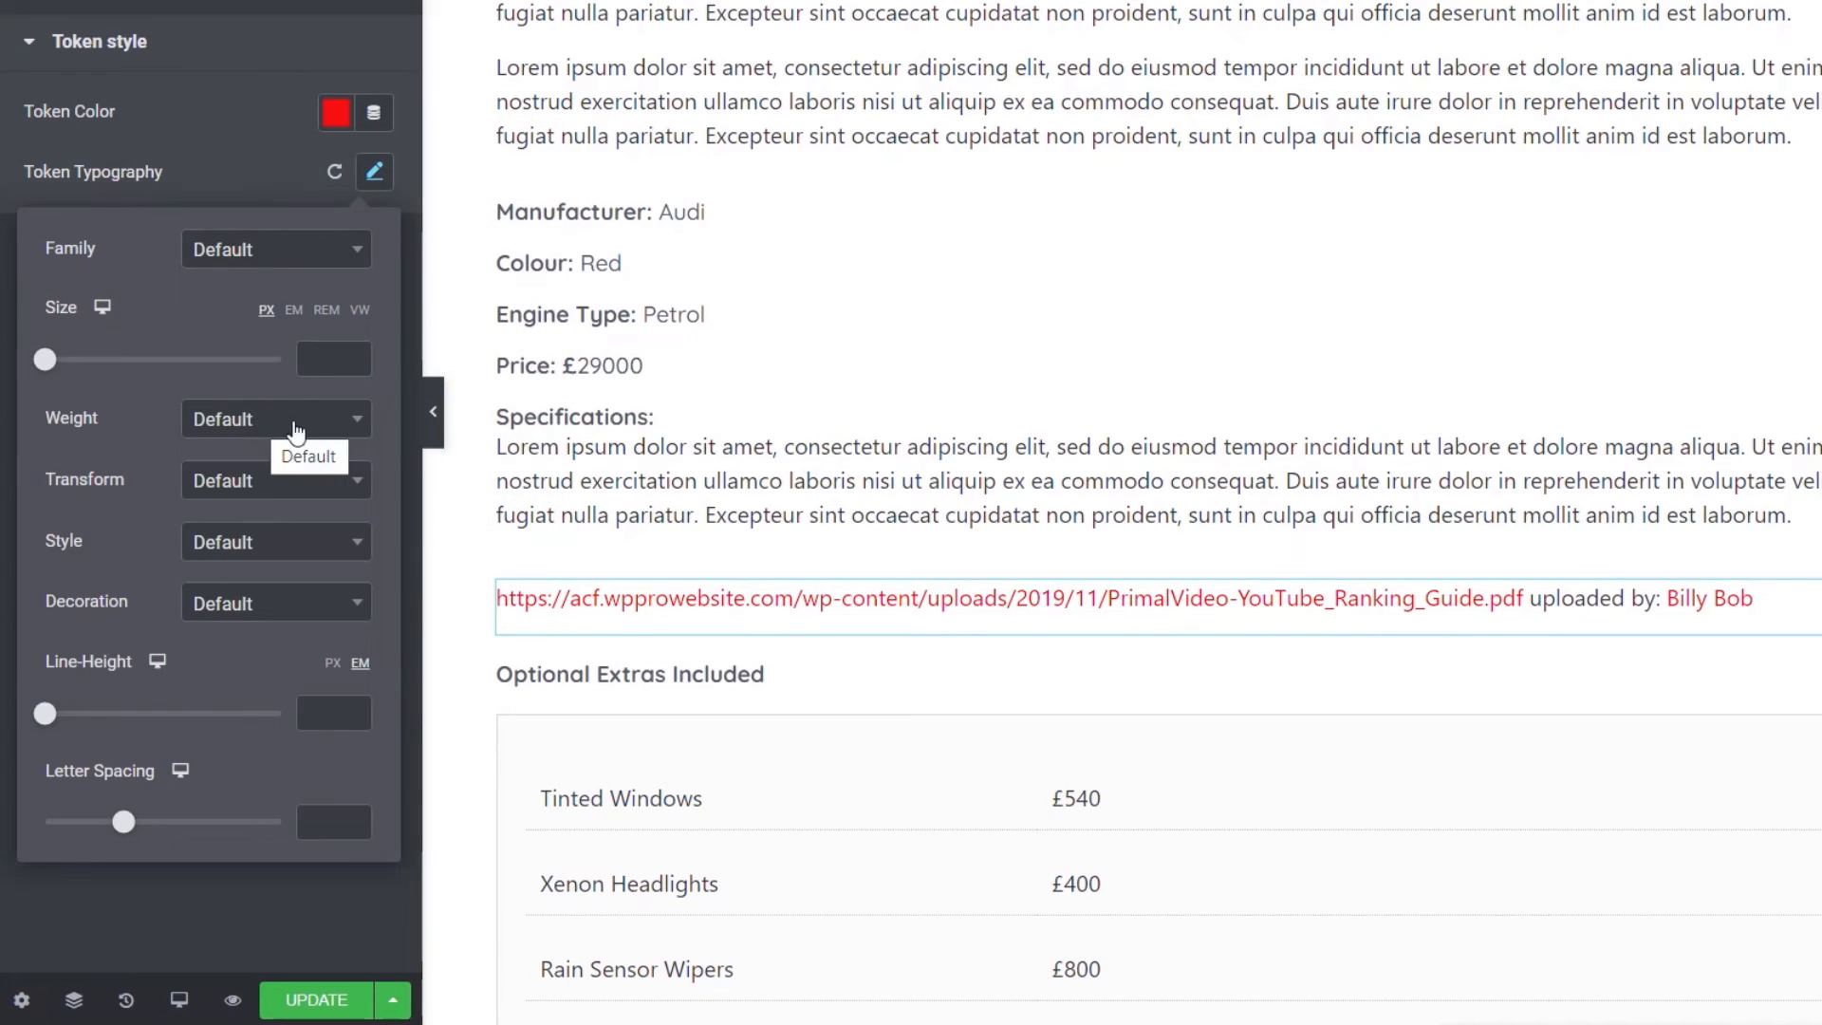
{"action": "left_click", "coordinate": [261, 425]}
{"action": "left_click", "coordinate": [254, 537]}
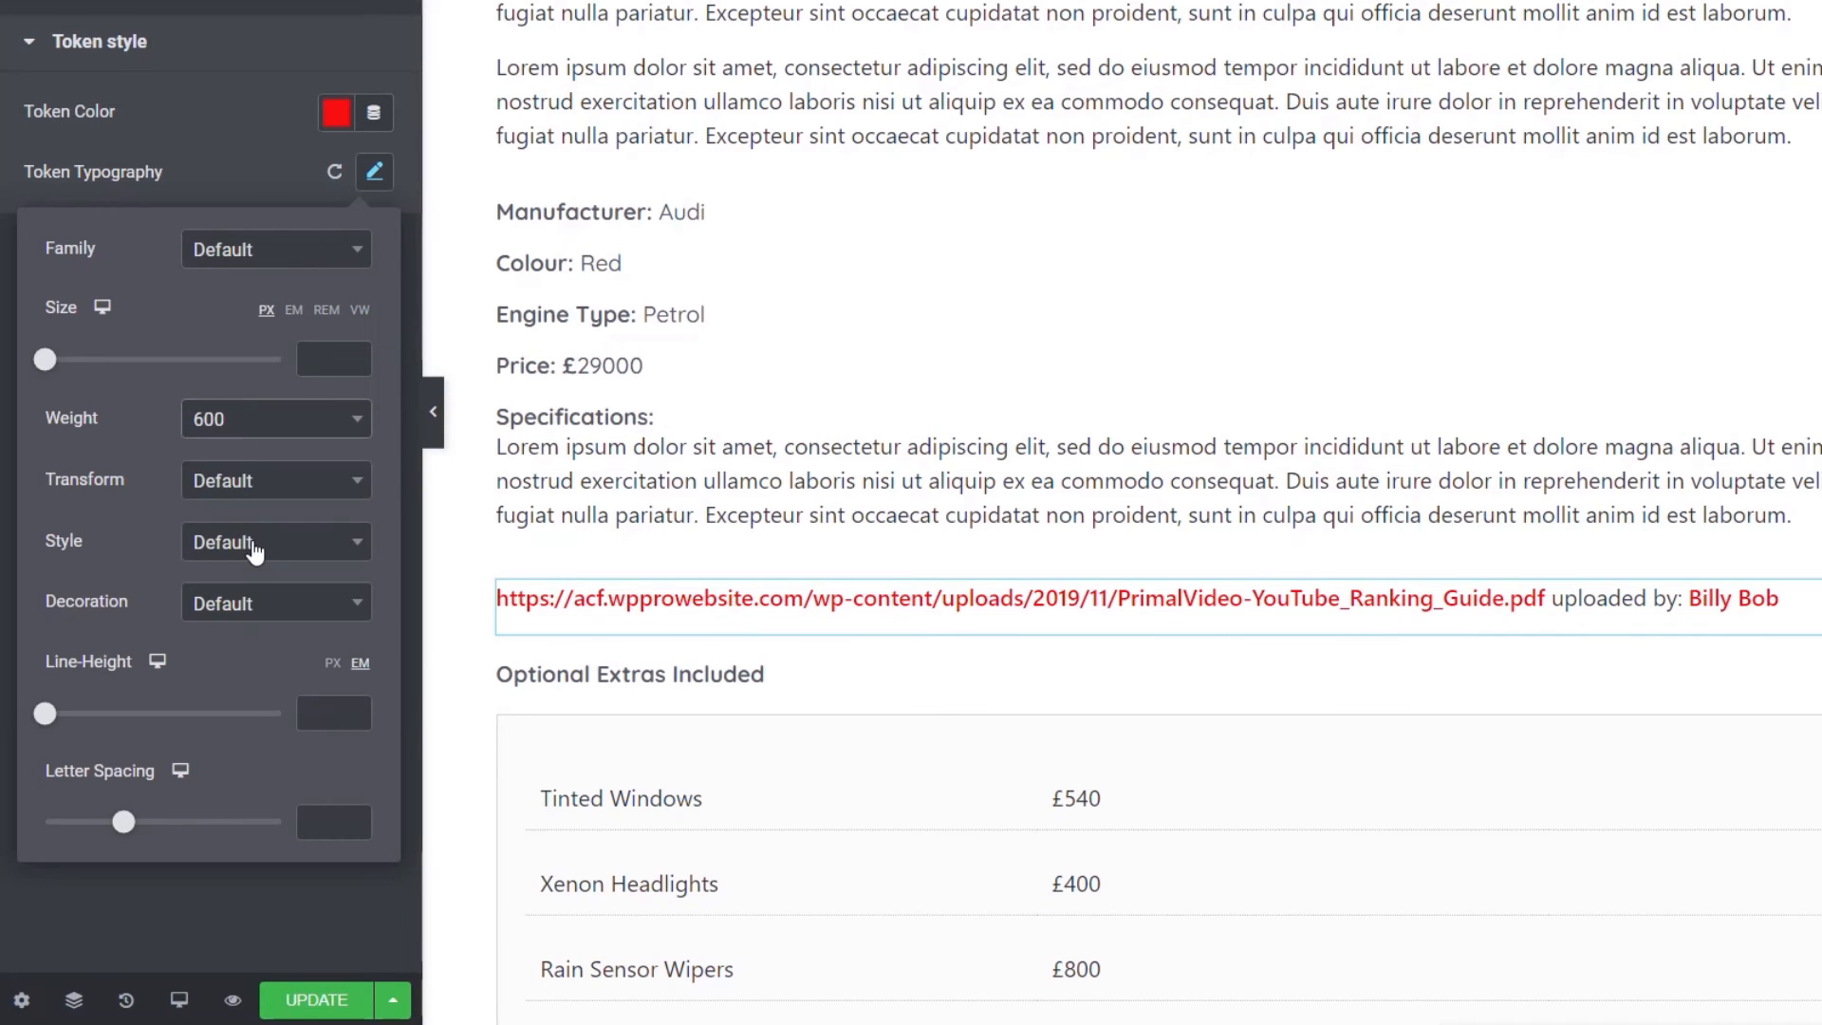
{"action": "left_click", "coordinate": [174, 936]}
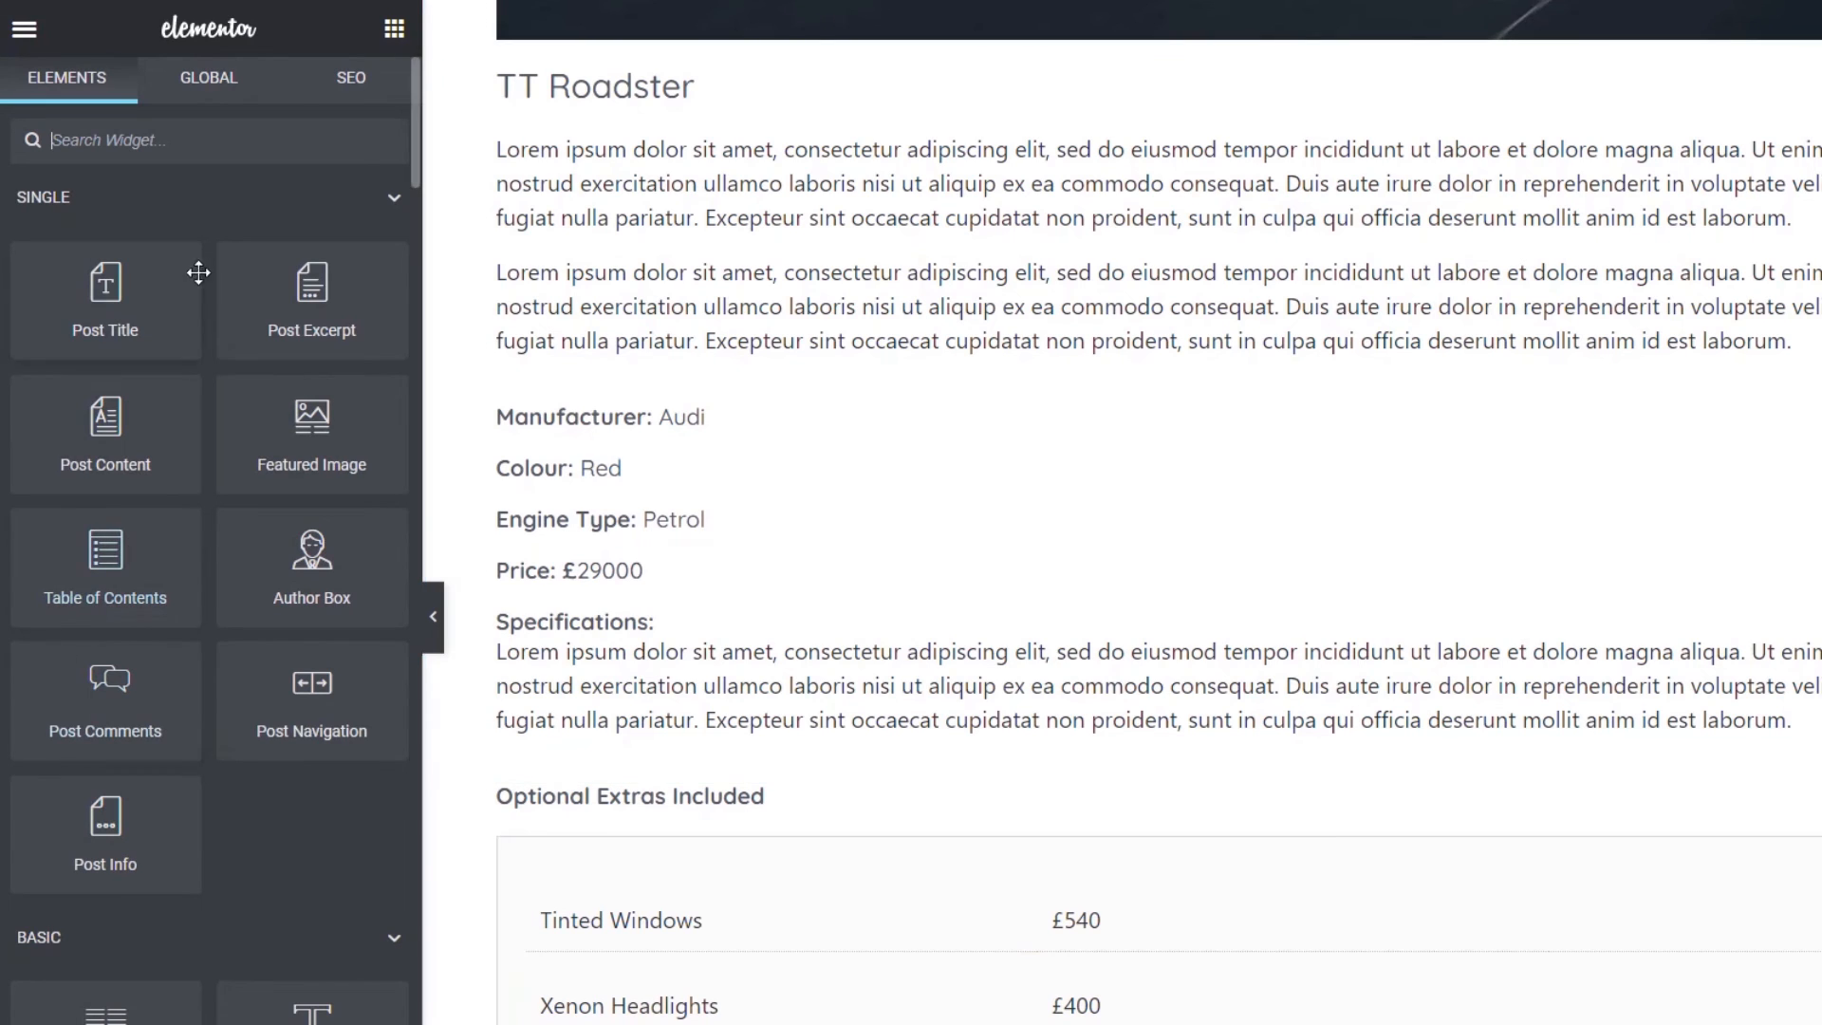
- Insert a Button widget between the Specifications text and the Optional Extras Included heading, with the text "Download PDF"
{"action": "type", "text": "but"}
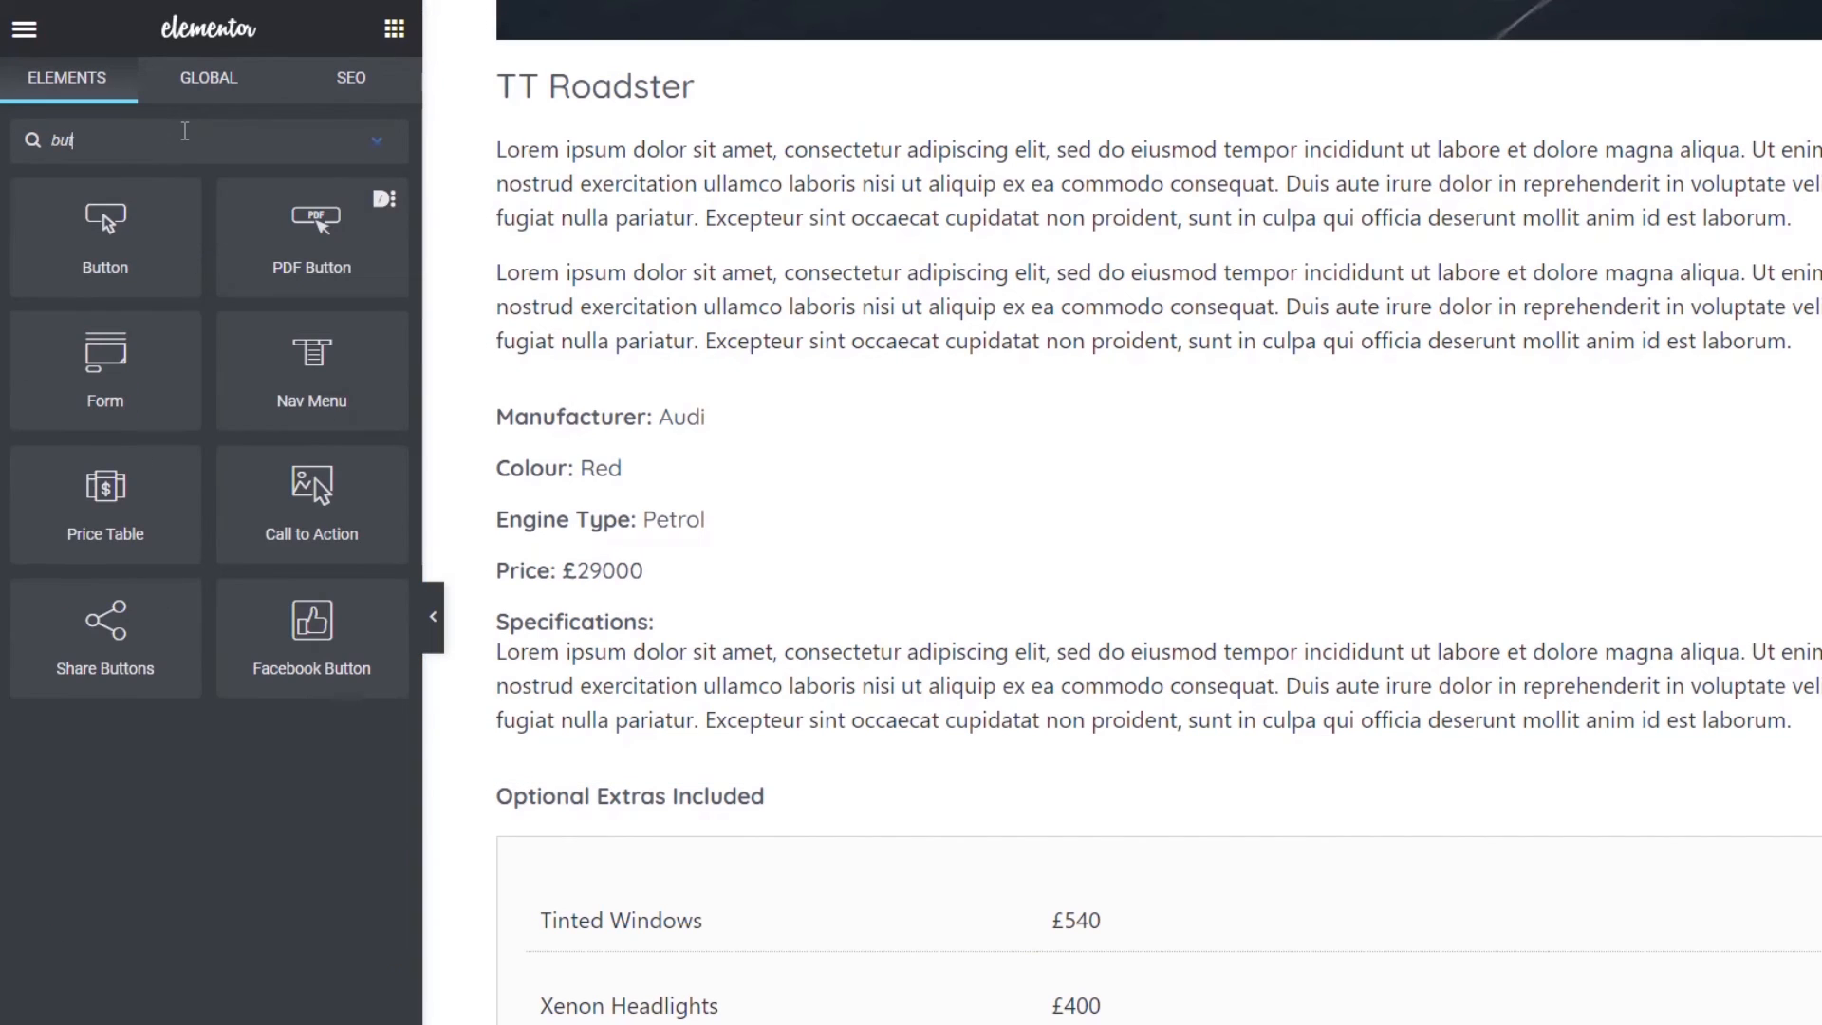
{"action": "left_click_drag", "start_coordinate": [96, 245], "coordinate": [746, 803]}
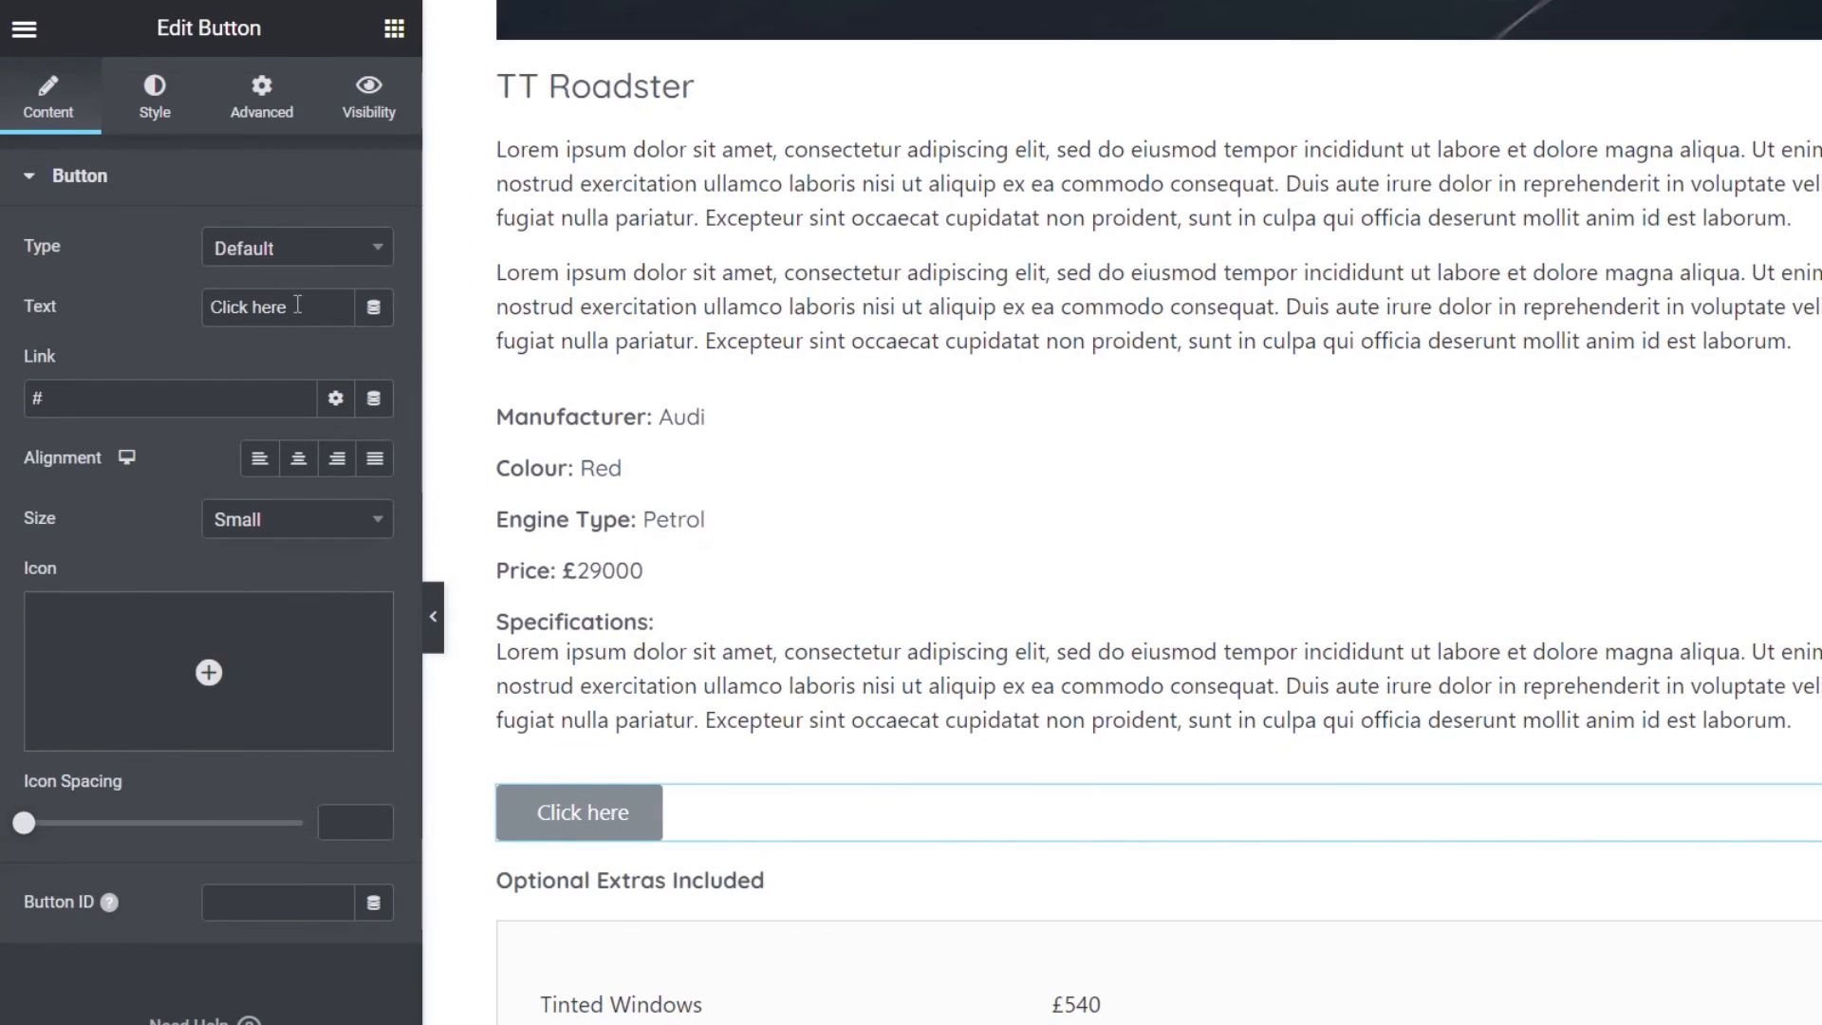
{"action": "left_click_drag", "start_coordinate": [294, 307], "coordinate": [196, 305]}
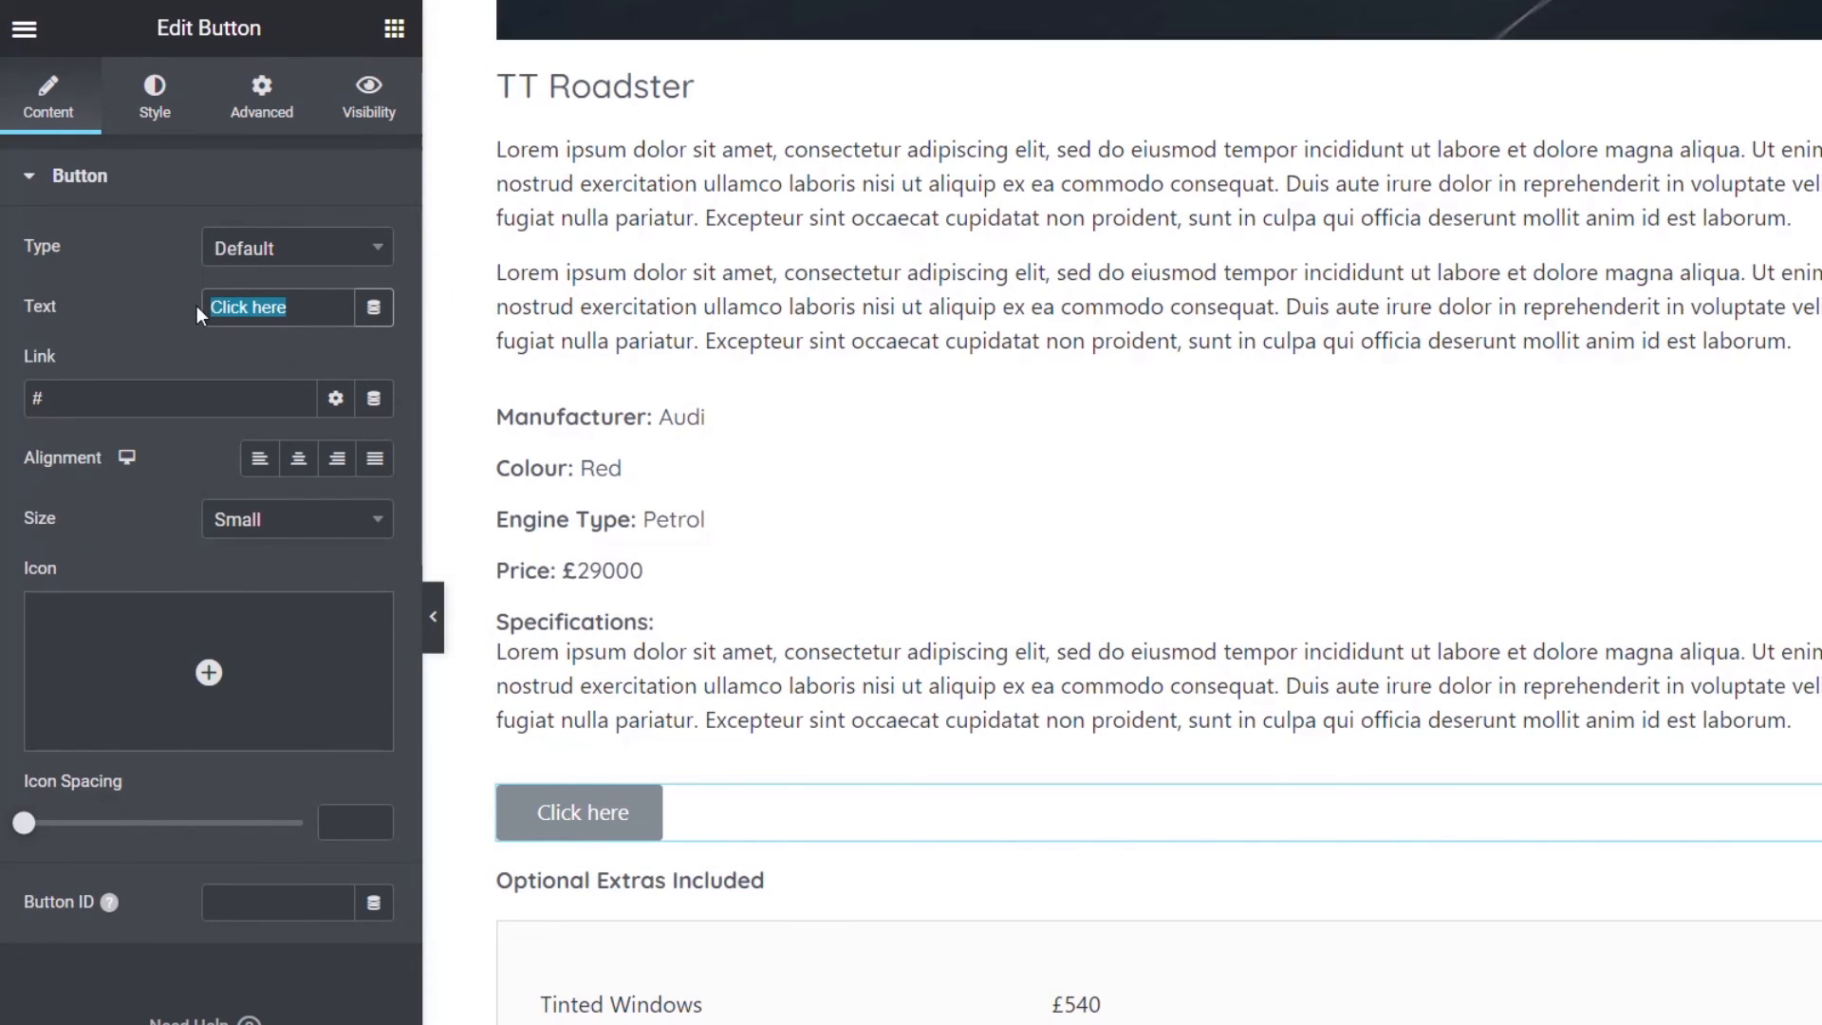
{"action": "type", "text": "D"}
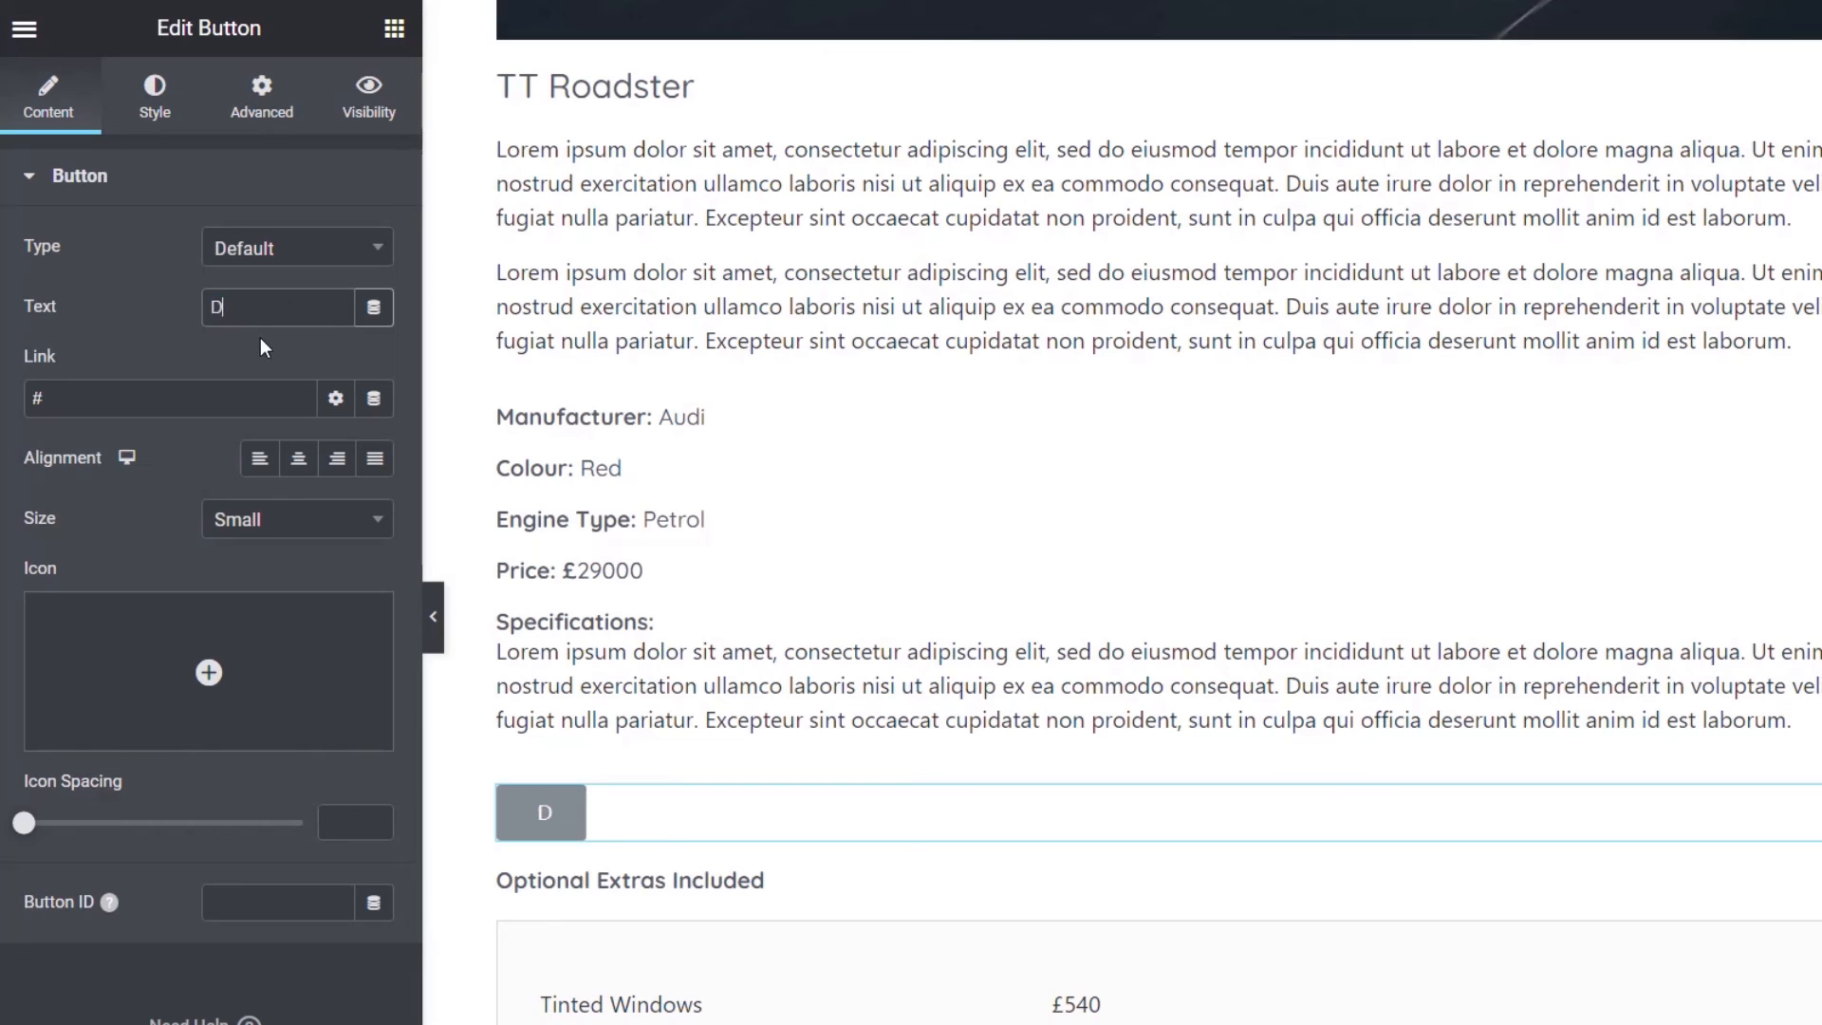
{"action": "type", "text": "ownload PDF"}
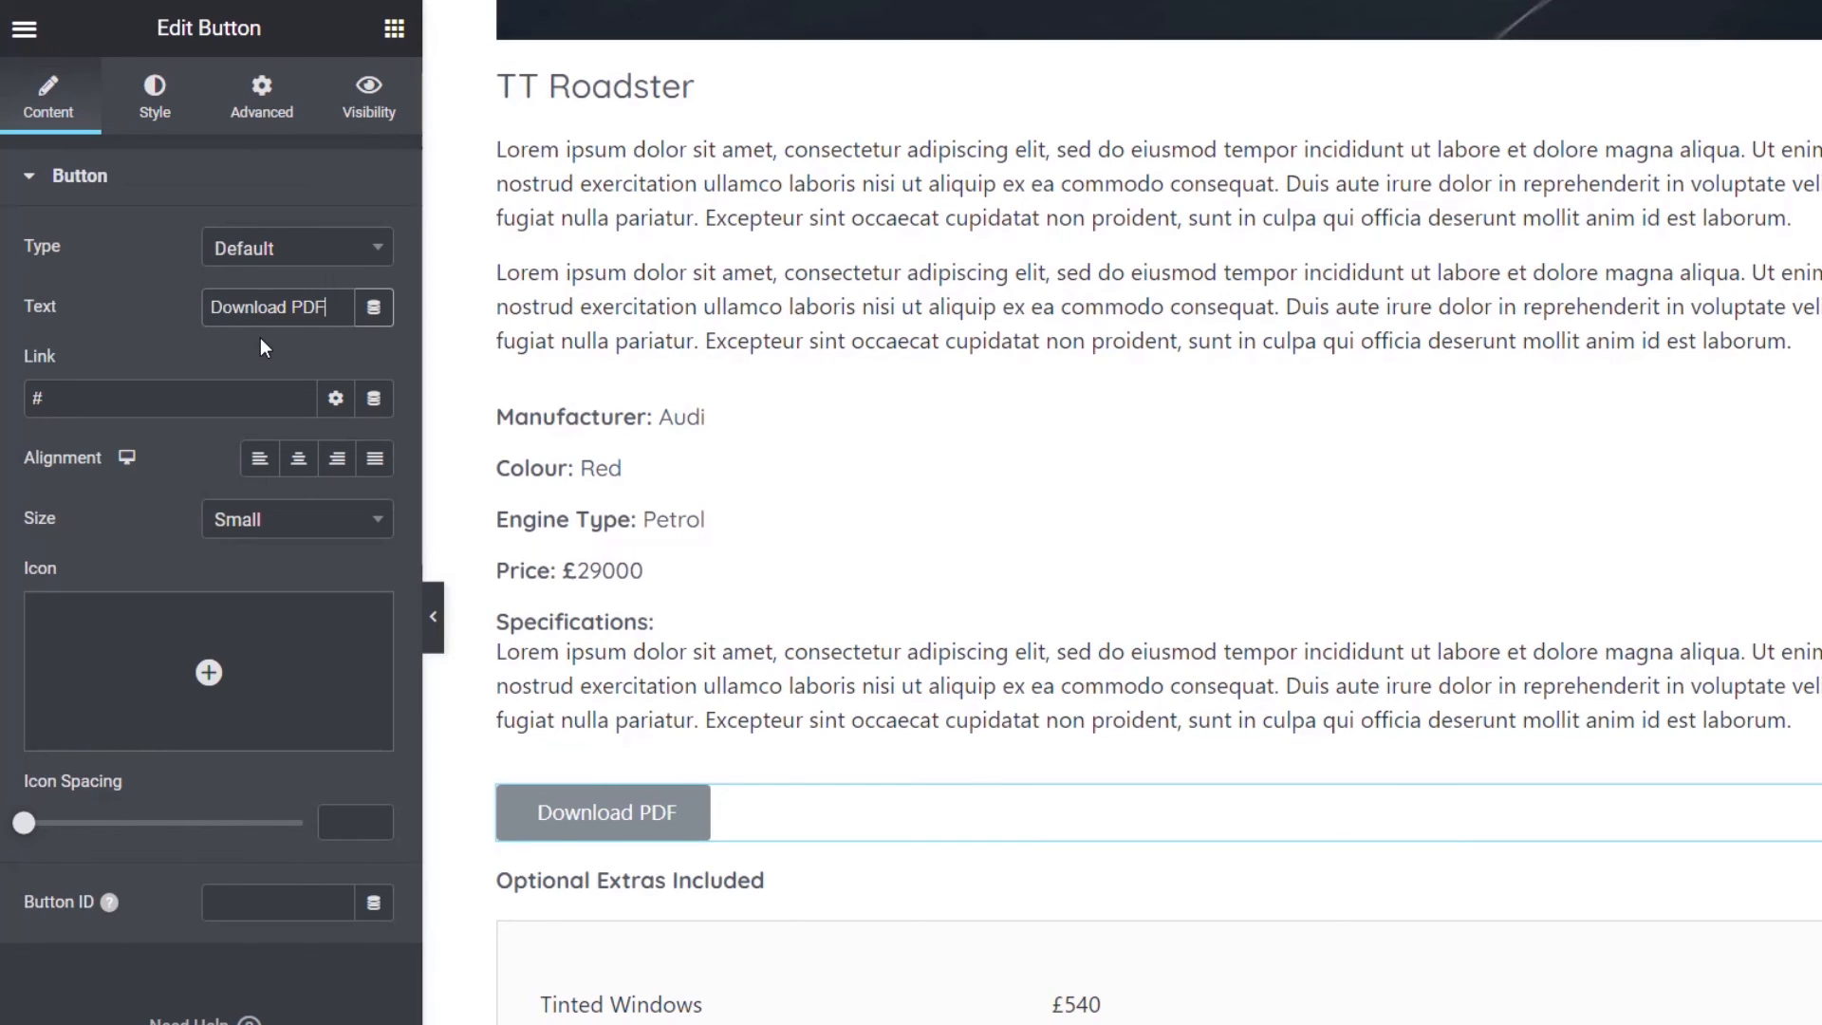
- Make the Download PDF button's link dynamic with the Token option and open the token's settings
{"action": "left_click", "coordinate": [379, 406]}
{"action": "left_click_drag", "start_coordinate": [385, 490], "coordinate": [402, 694]}
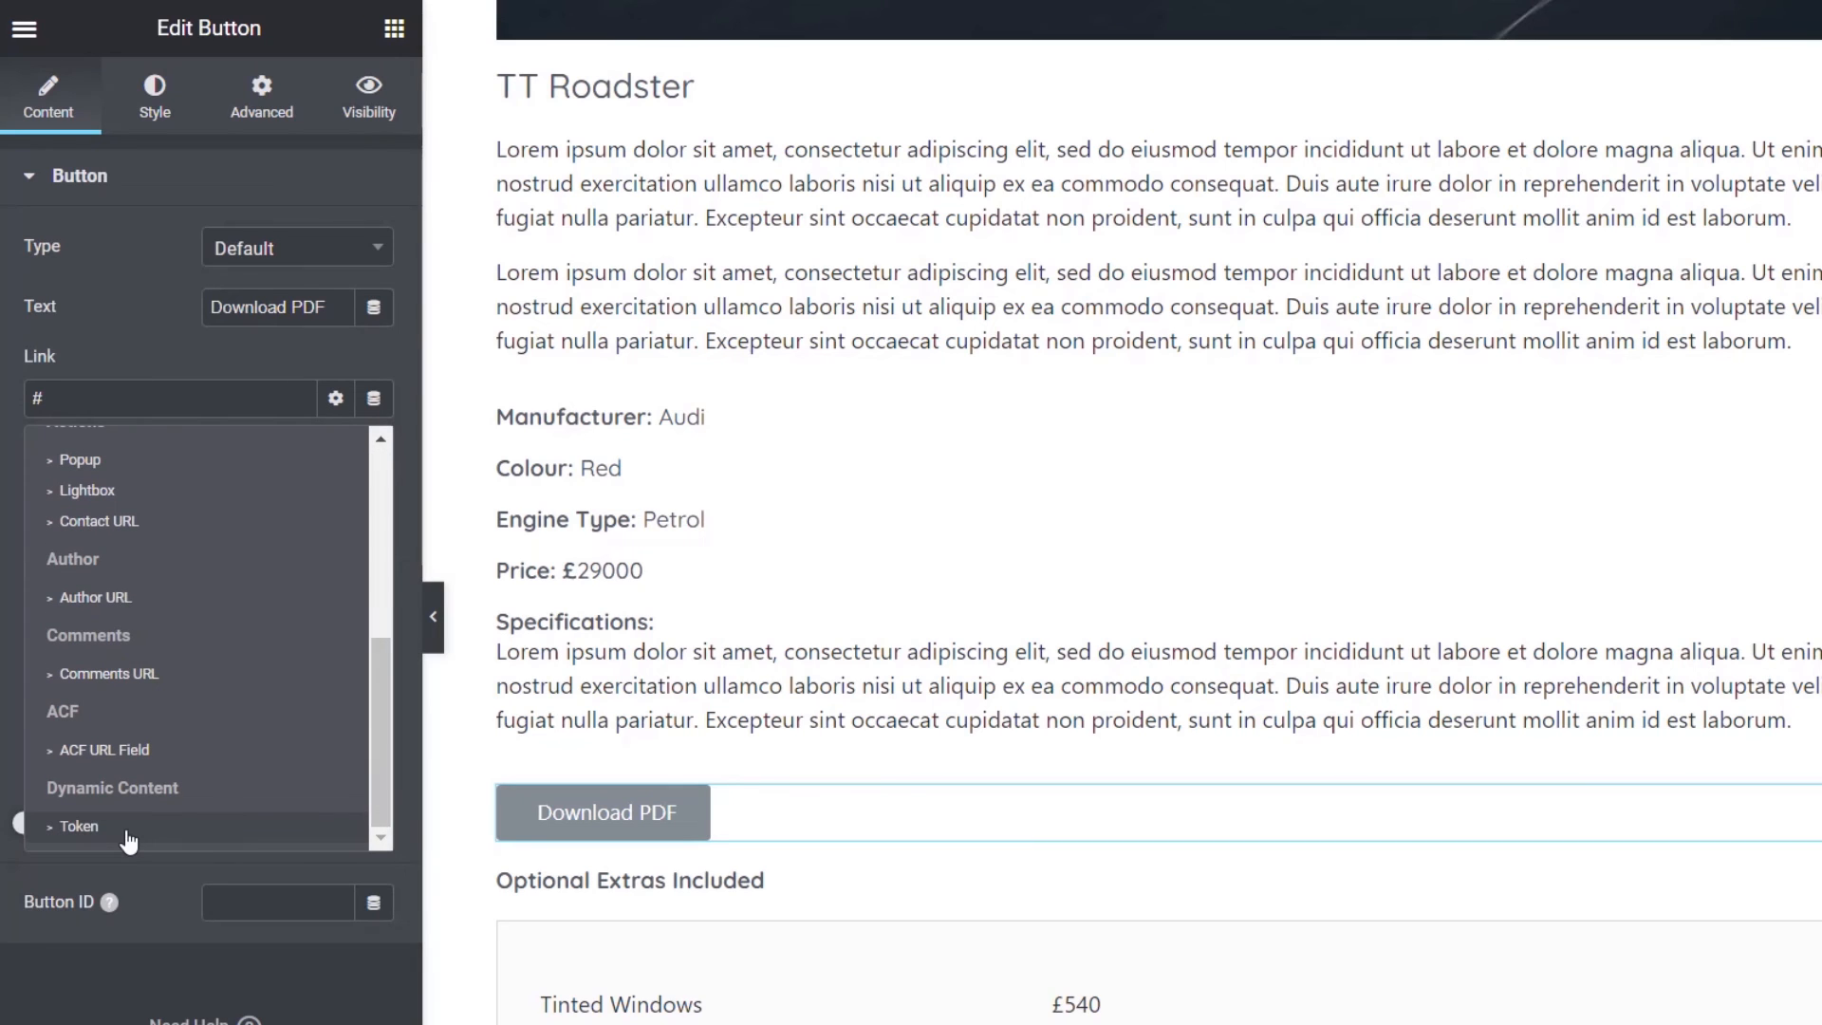
{"action": "left_click", "coordinate": [80, 827]}
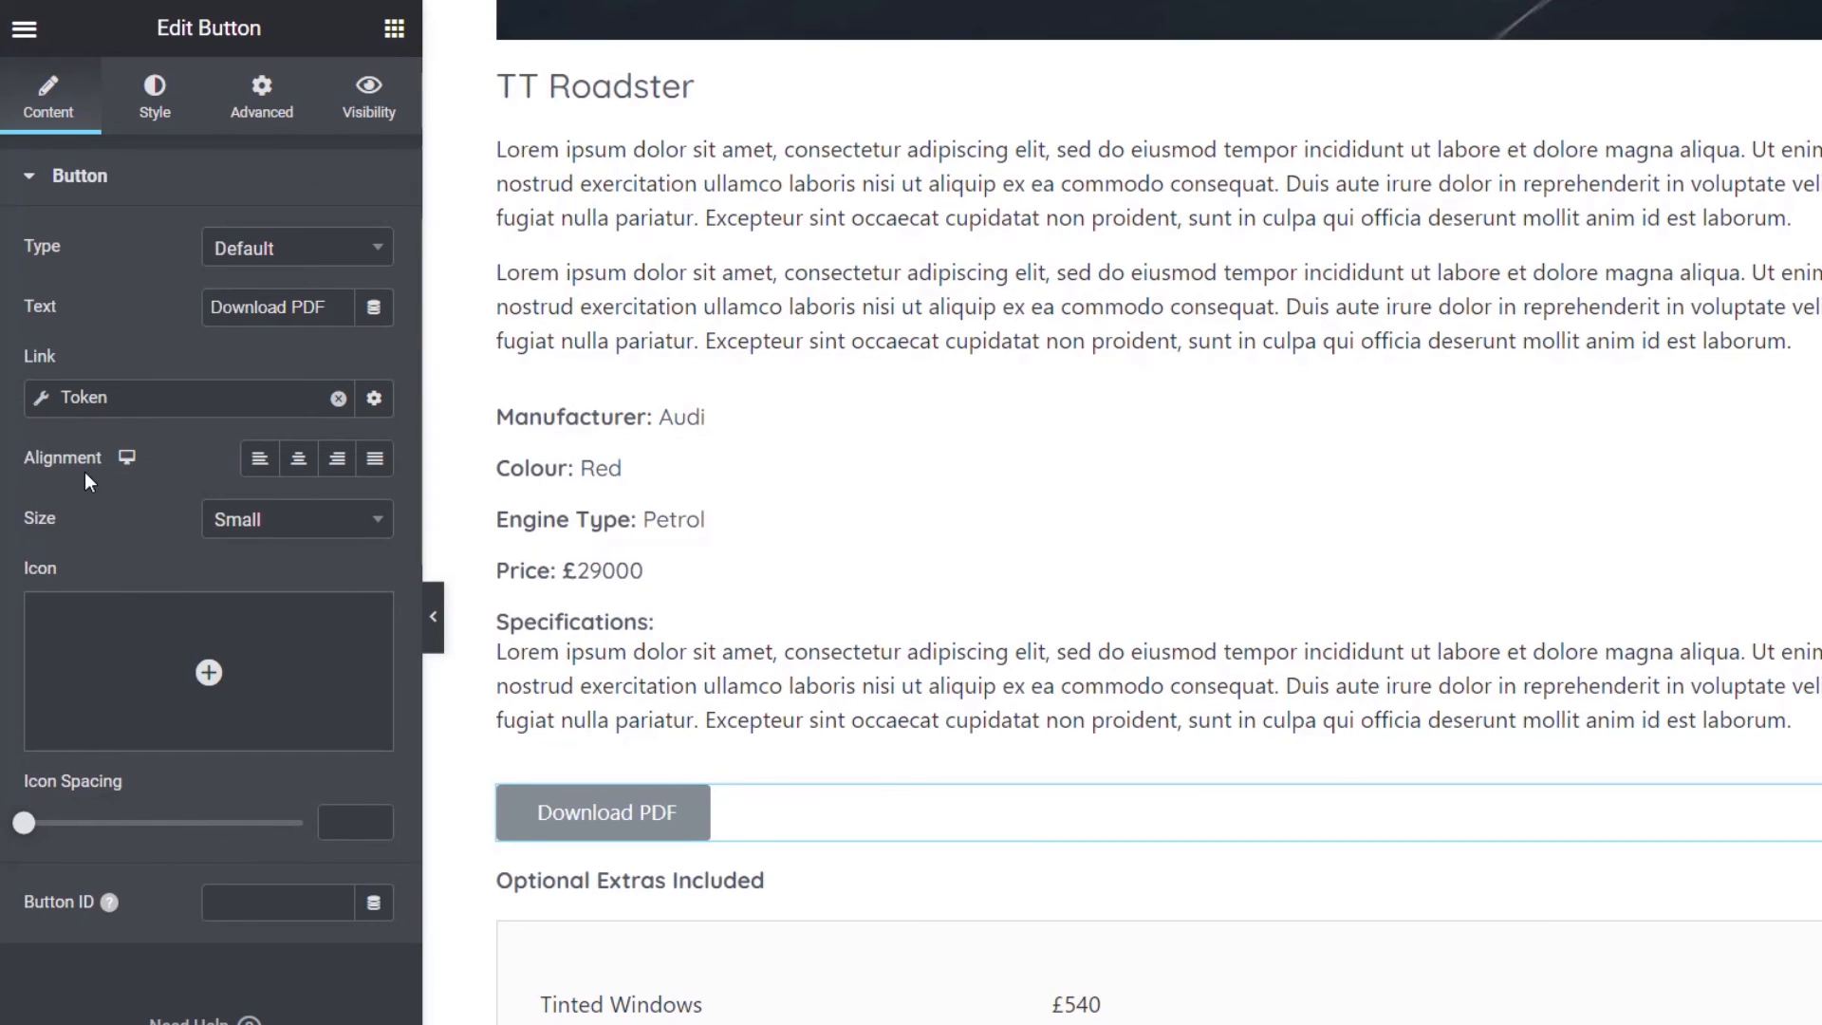
{"action": "left_click", "coordinate": [50, 406]}
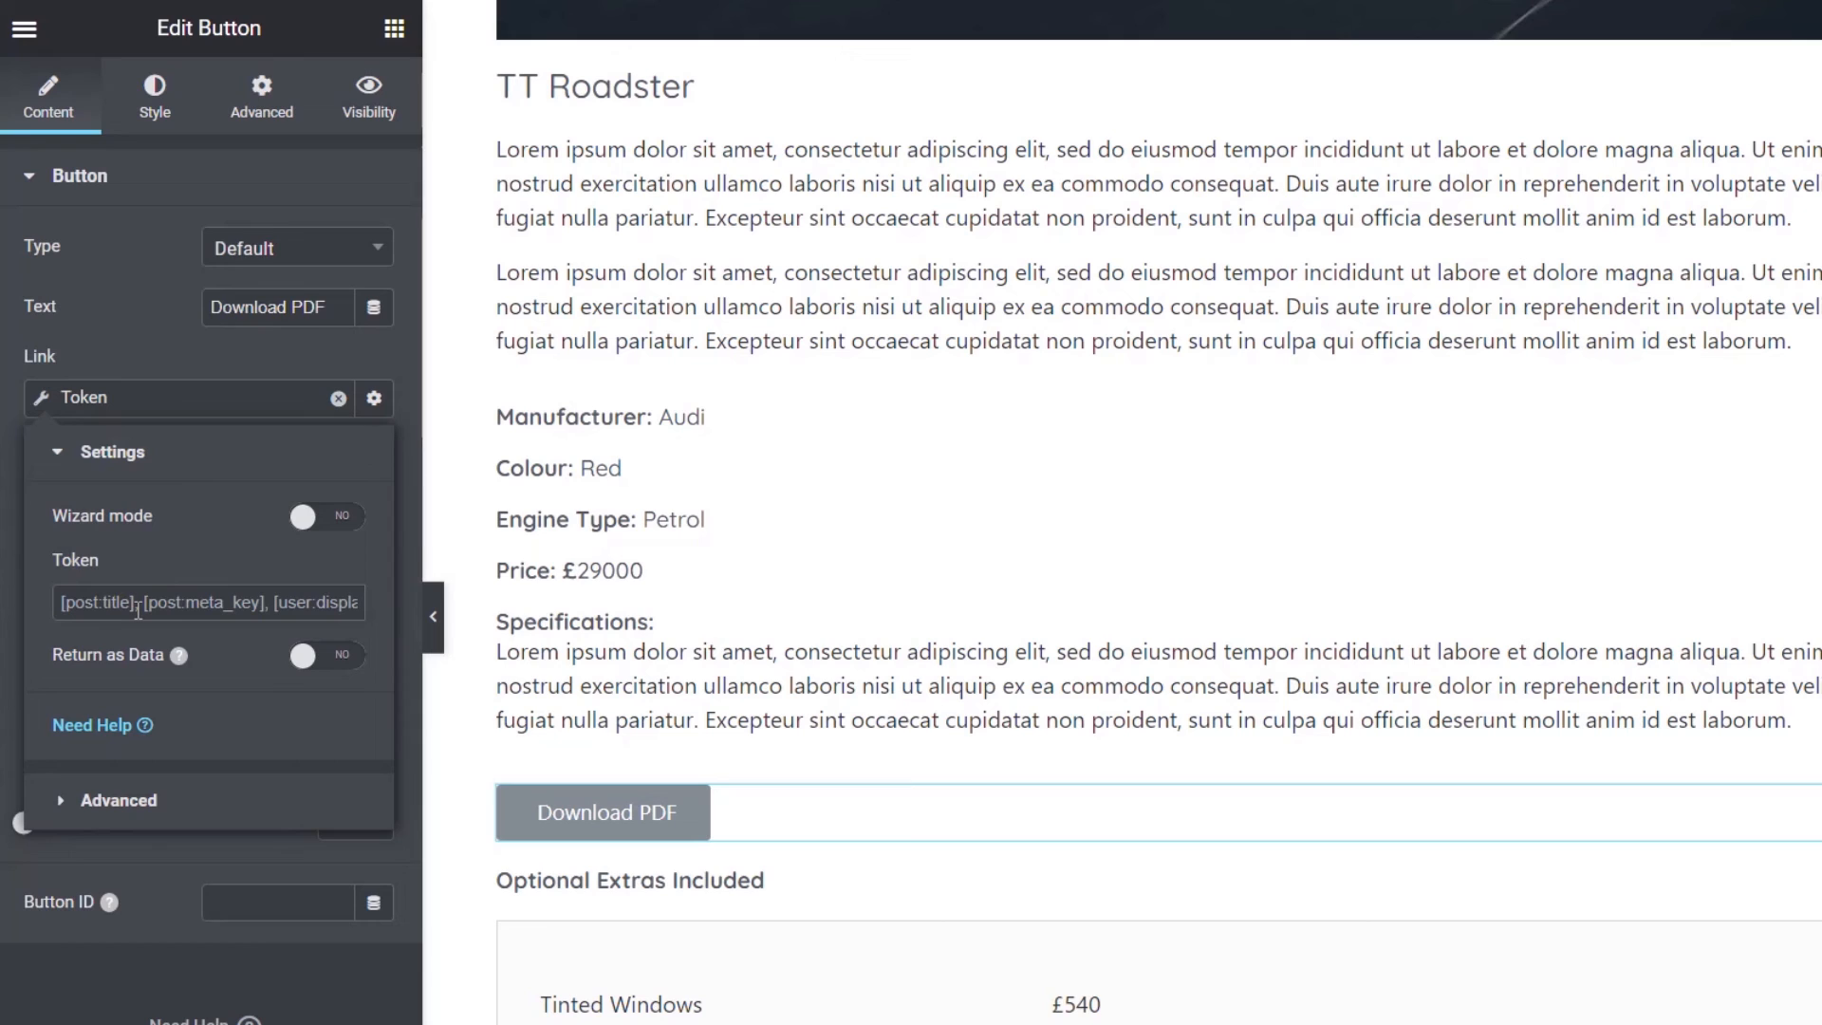
- Enable Wizard mode for the link token and choose the ACF object with the PDF field
{"action": "left_click", "coordinate": [356, 530]}
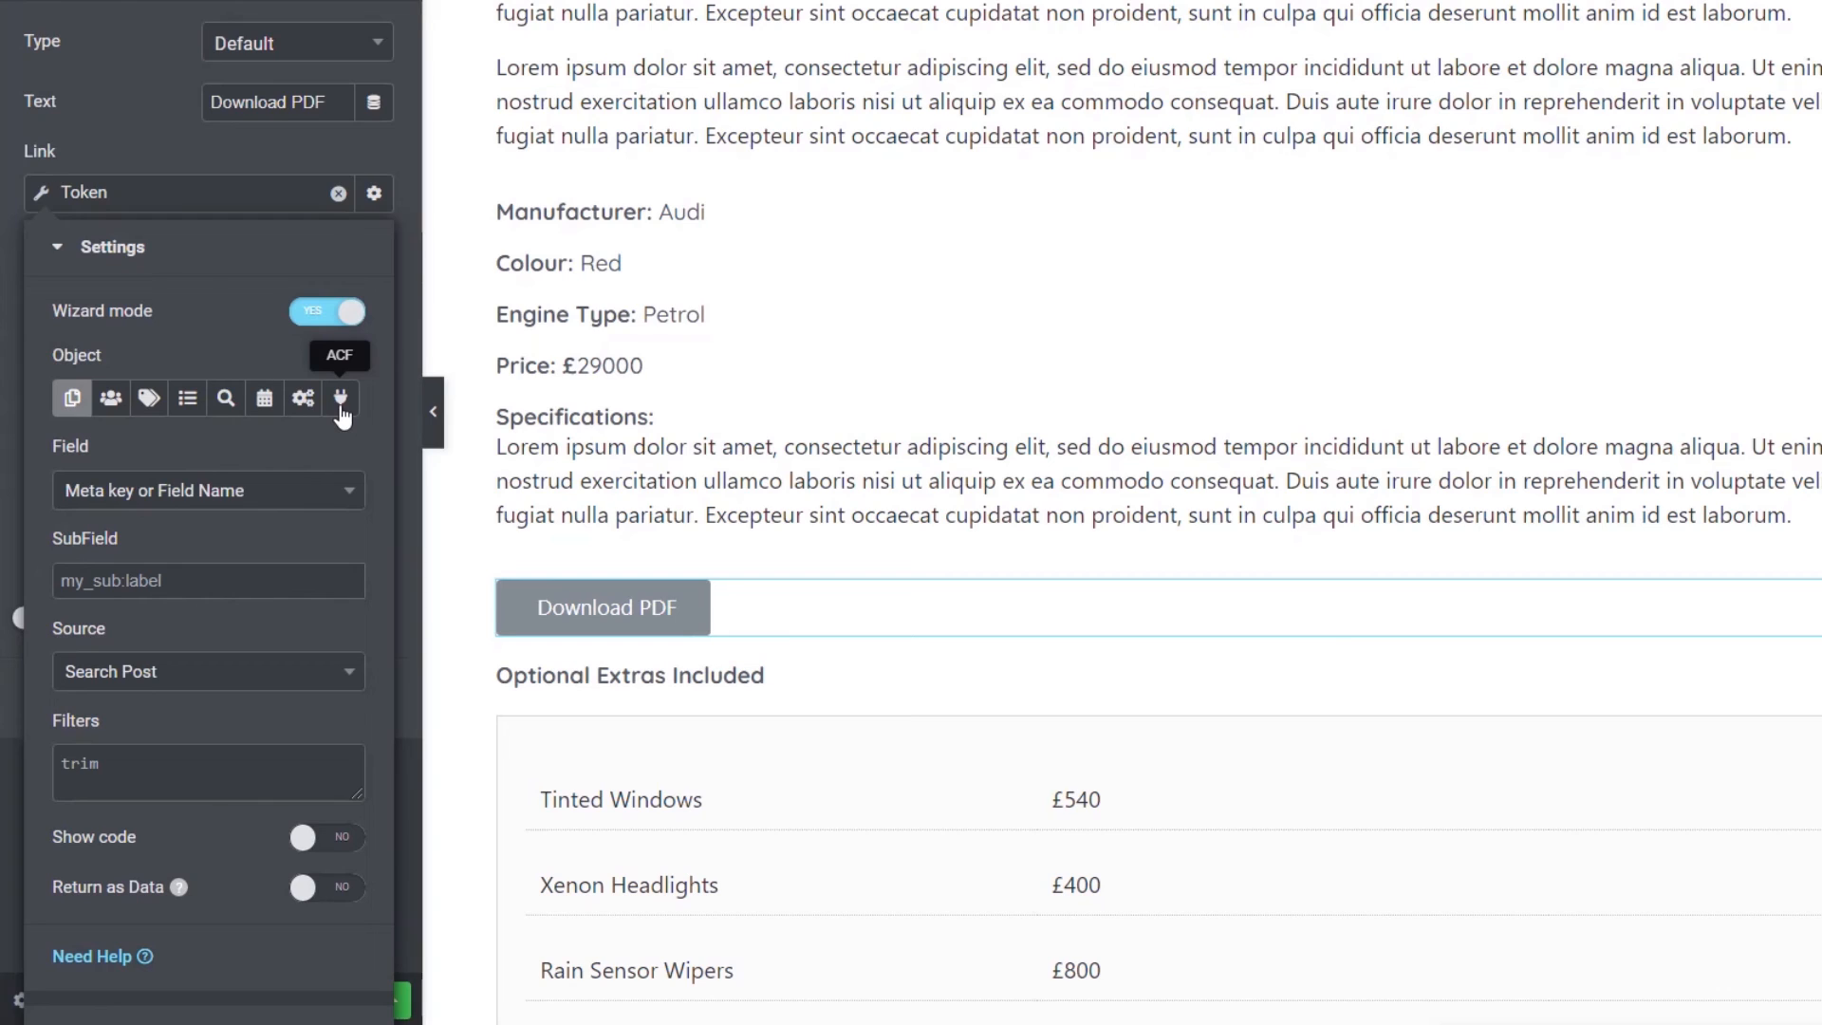
{"action": "left_click", "coordinate": [341, 400]}
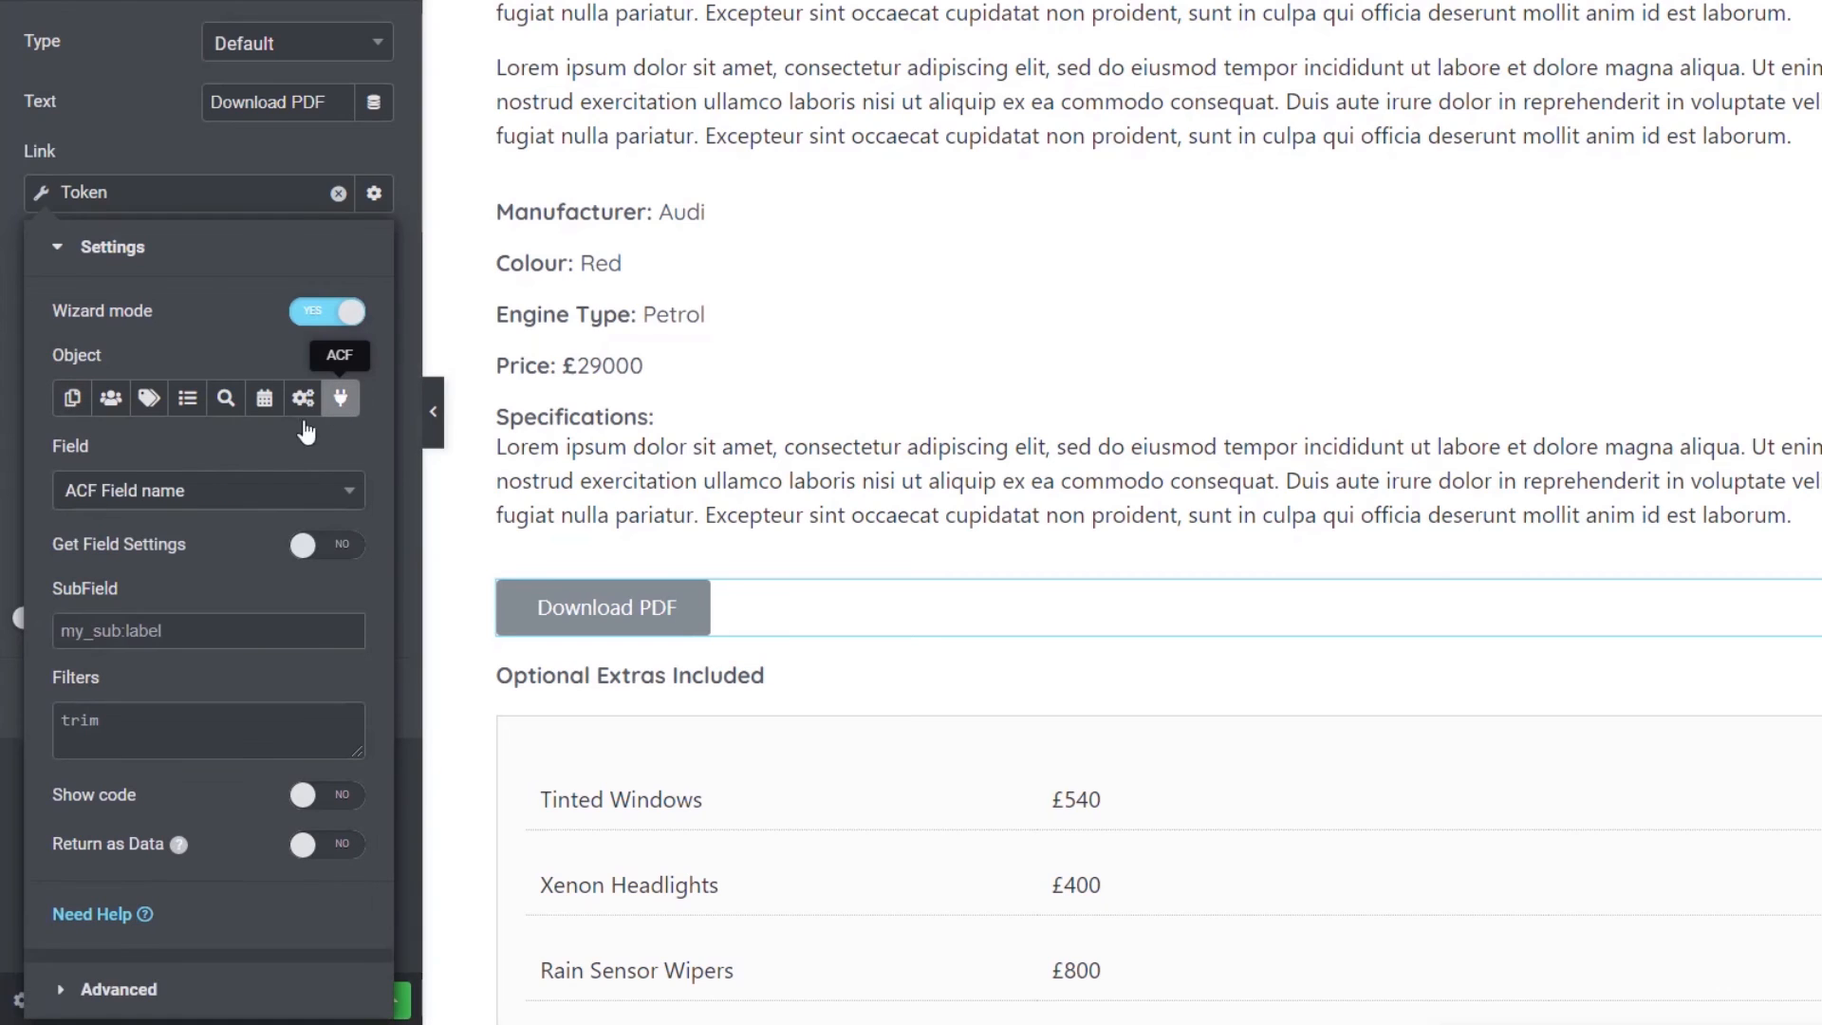
{"action": "left_click", "coordinate": [172, 512]}
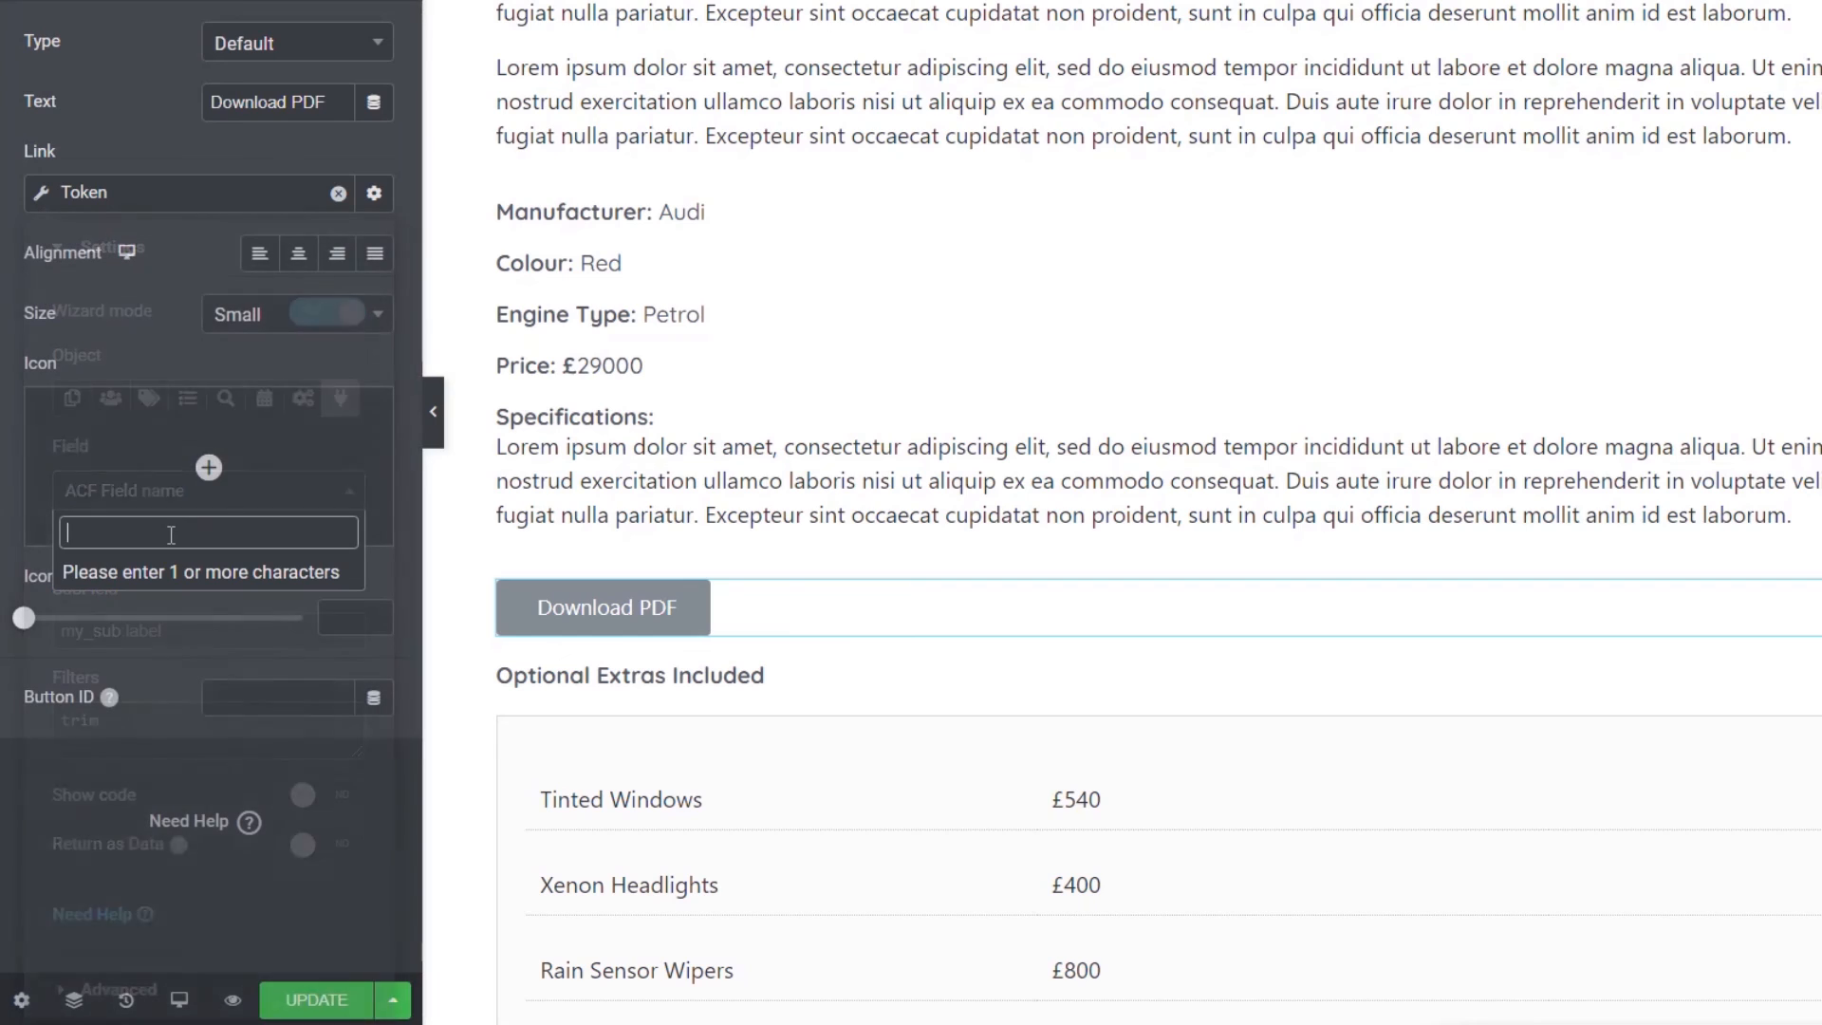
{"action": "type", "text": "PDF"}
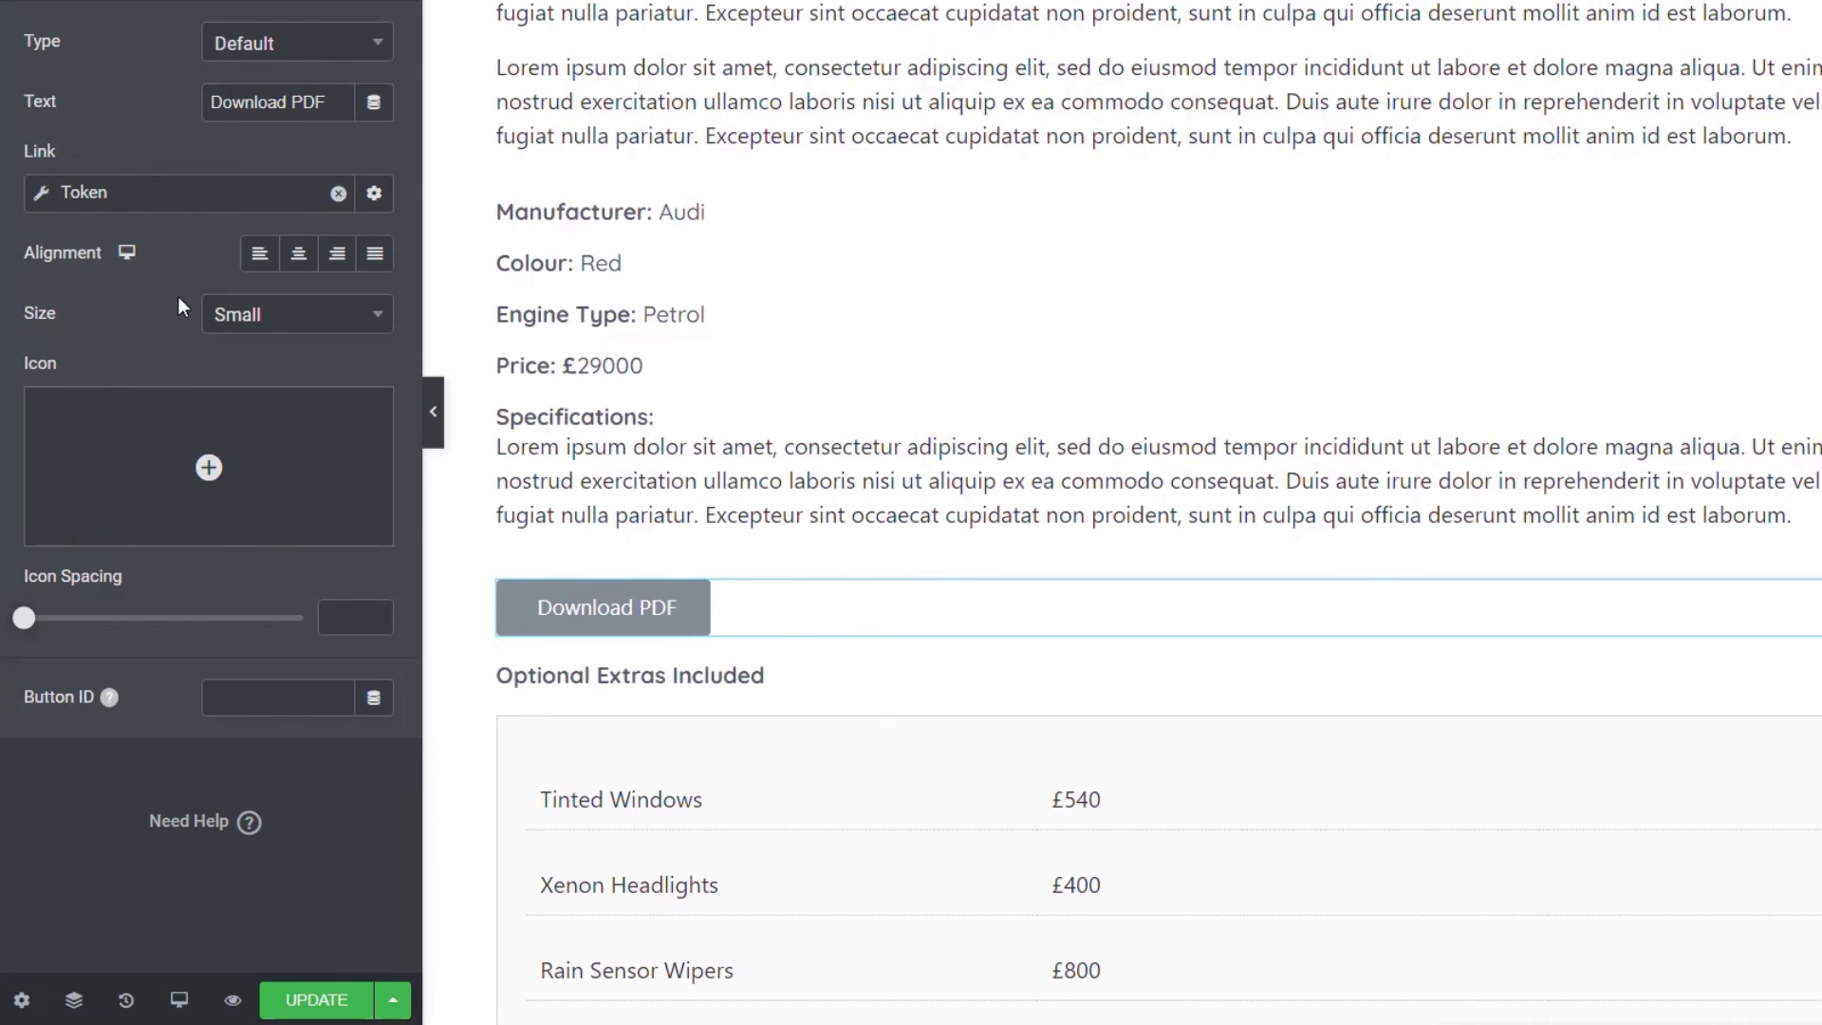
- Update the vehicle template and test the Download PDF button on the live vehicle page
{"action": "left_click", "coordinate": [316, 999]}
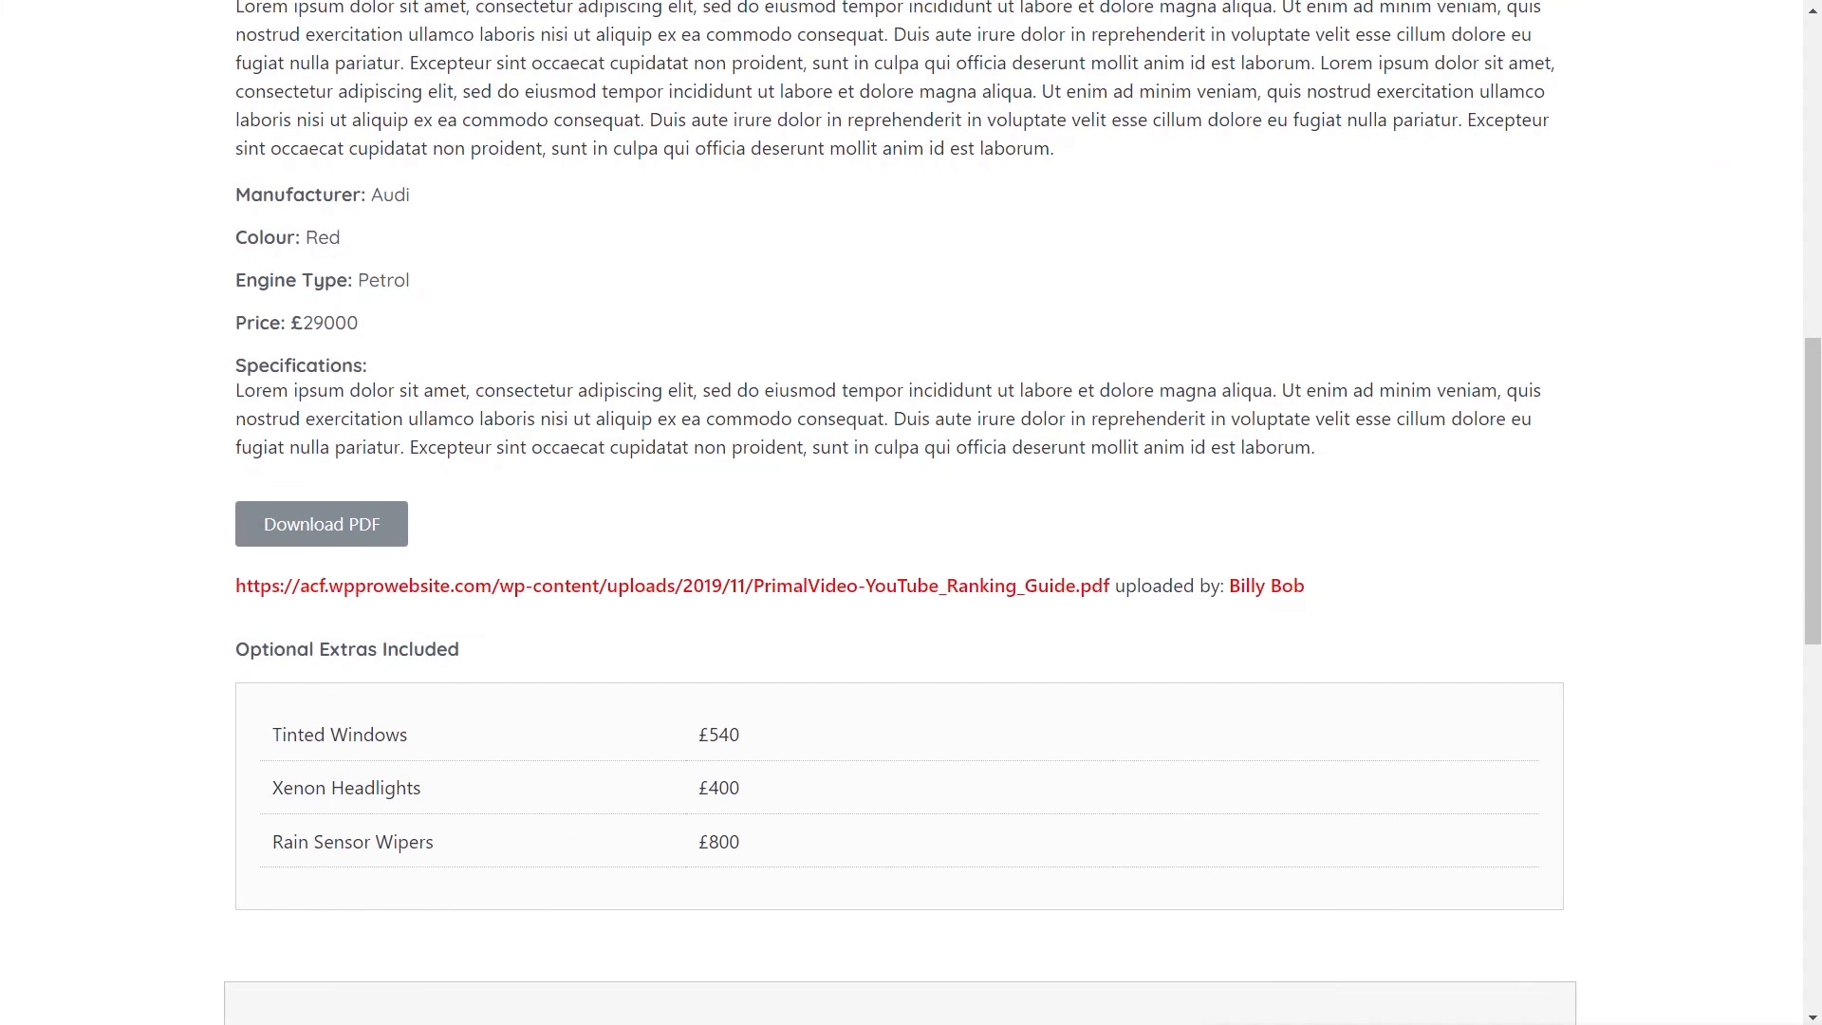
{"action": "left_click", "coordinate": [309, 529]}
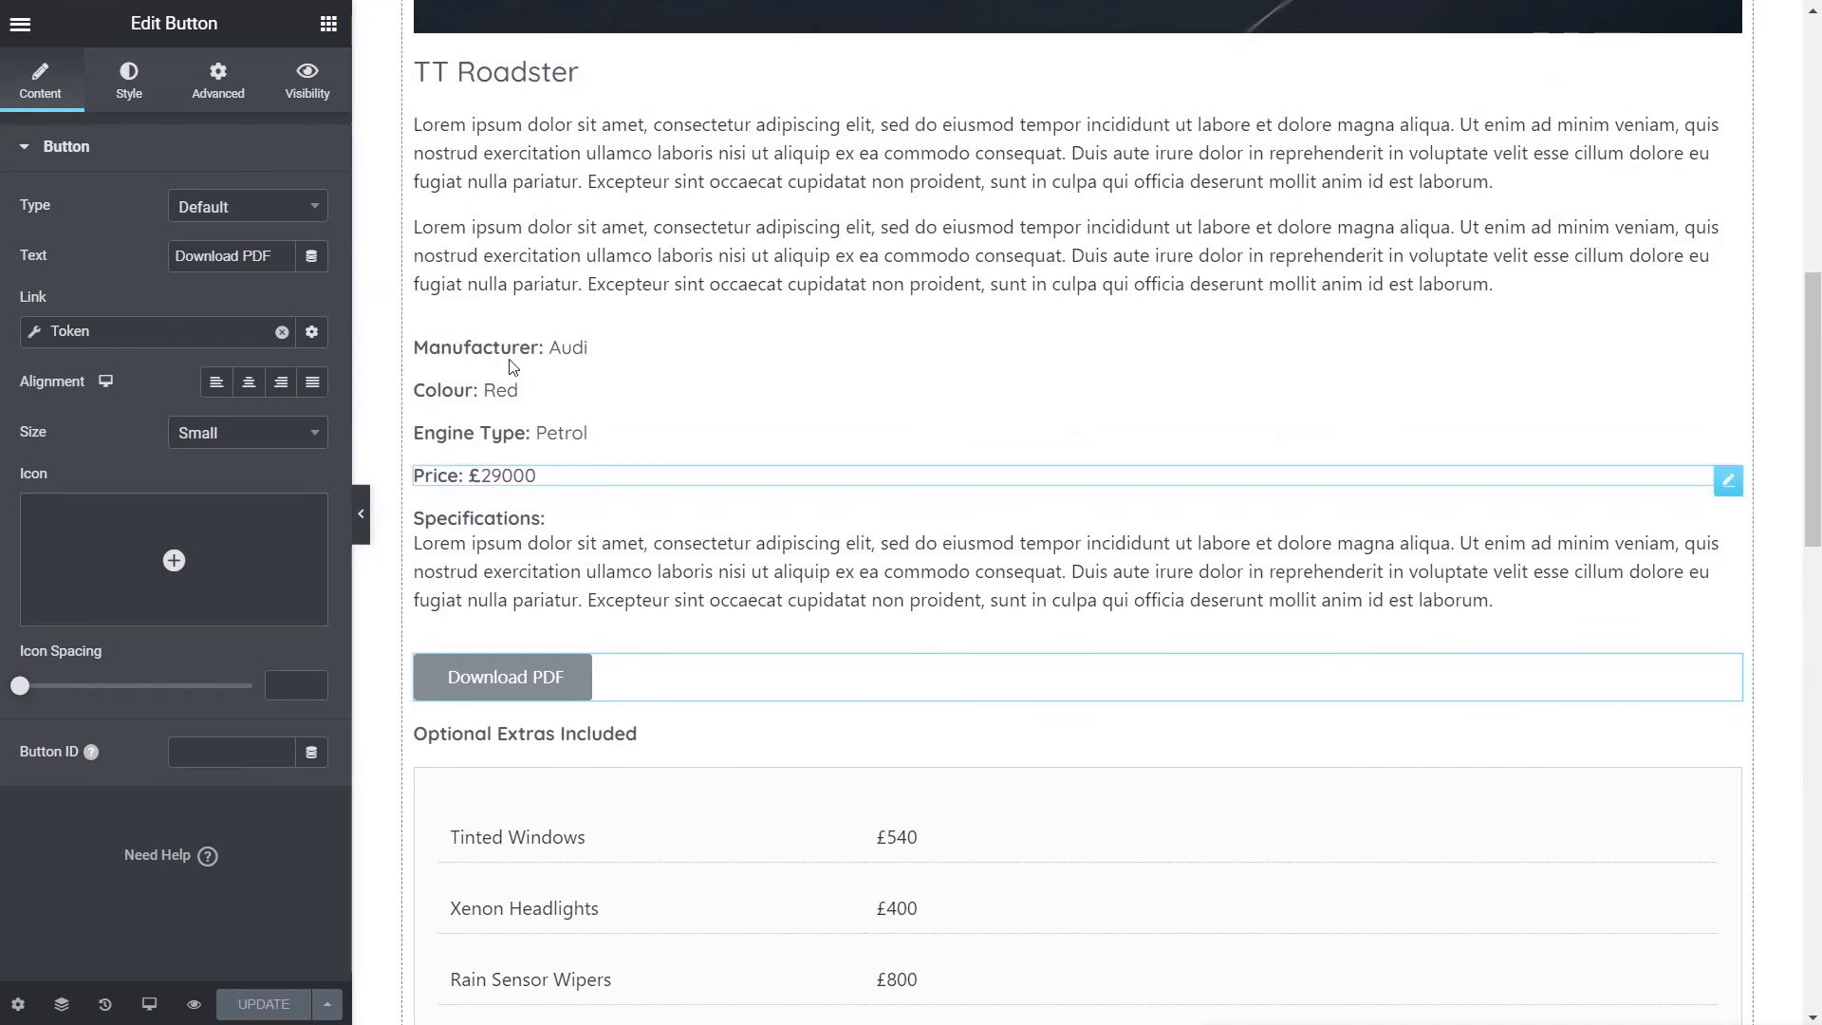
- Reopen the button link's token settings and examine the Field and Source options for the Post, User and Term objects
{"action": "mouse_move", "coordinate": [166, 515]}
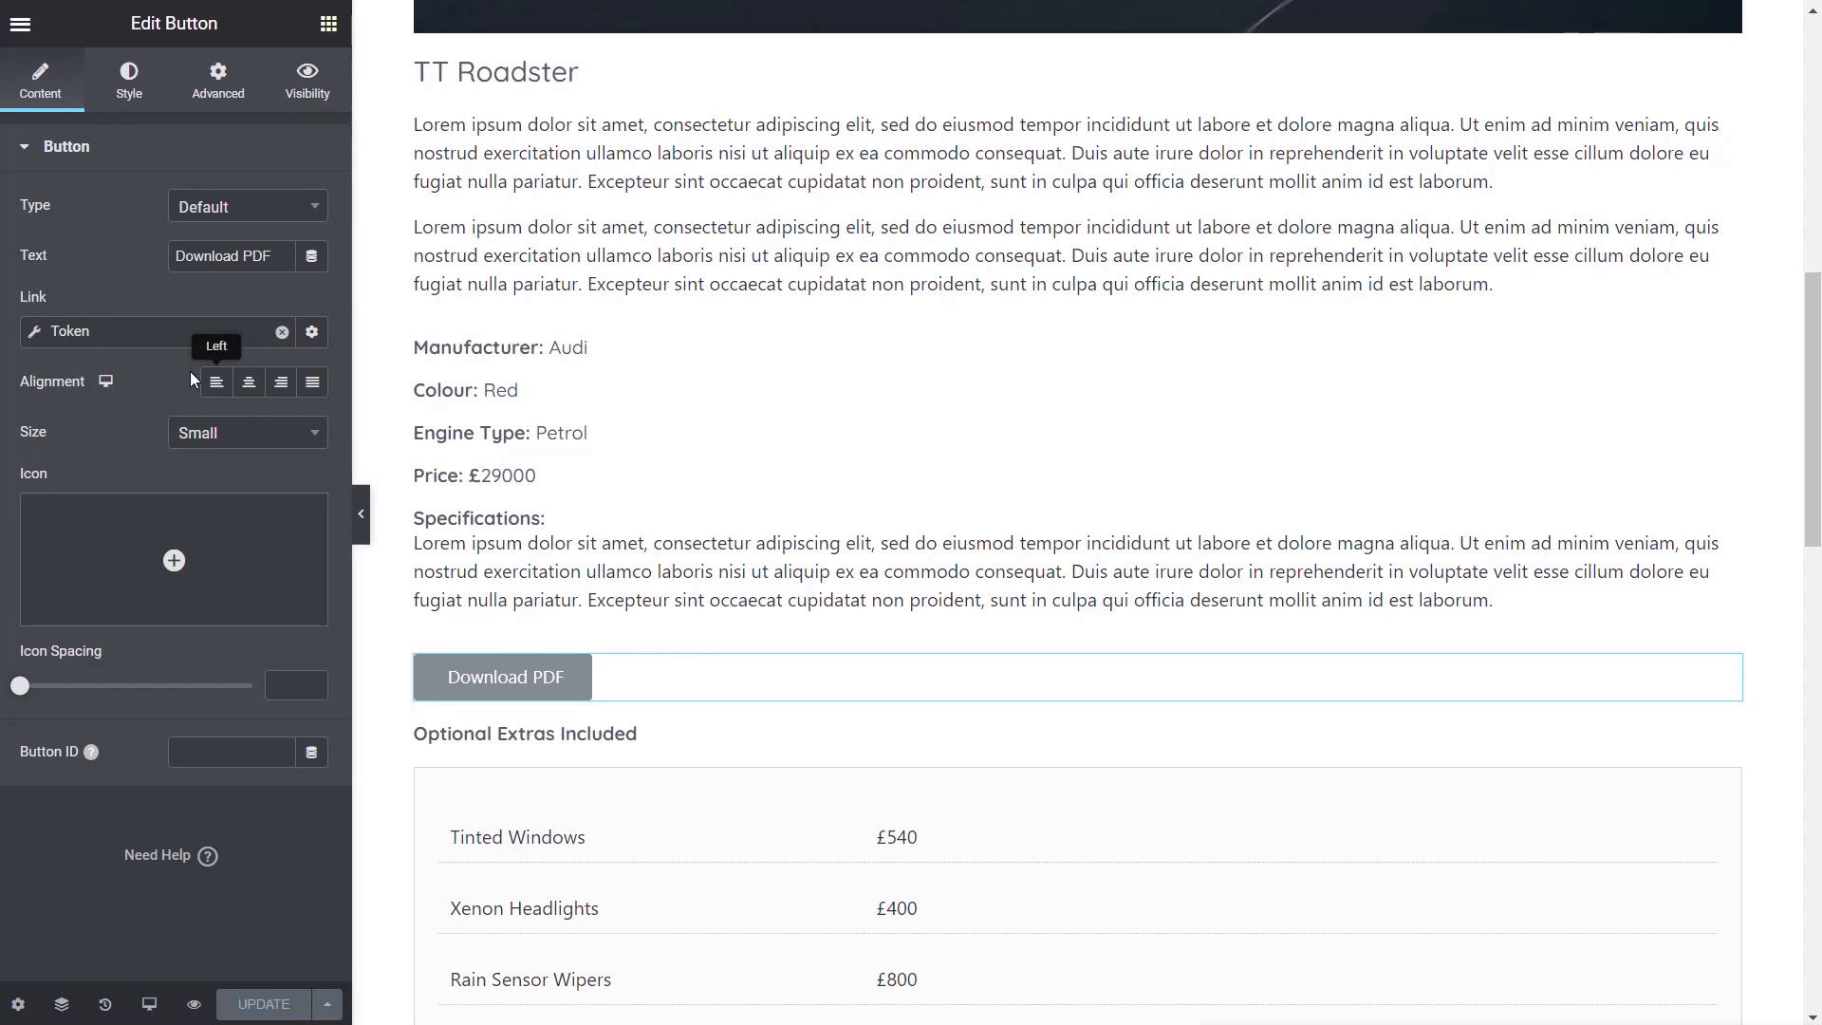
{"action": "left_click", "coordinate": [37, 334]}
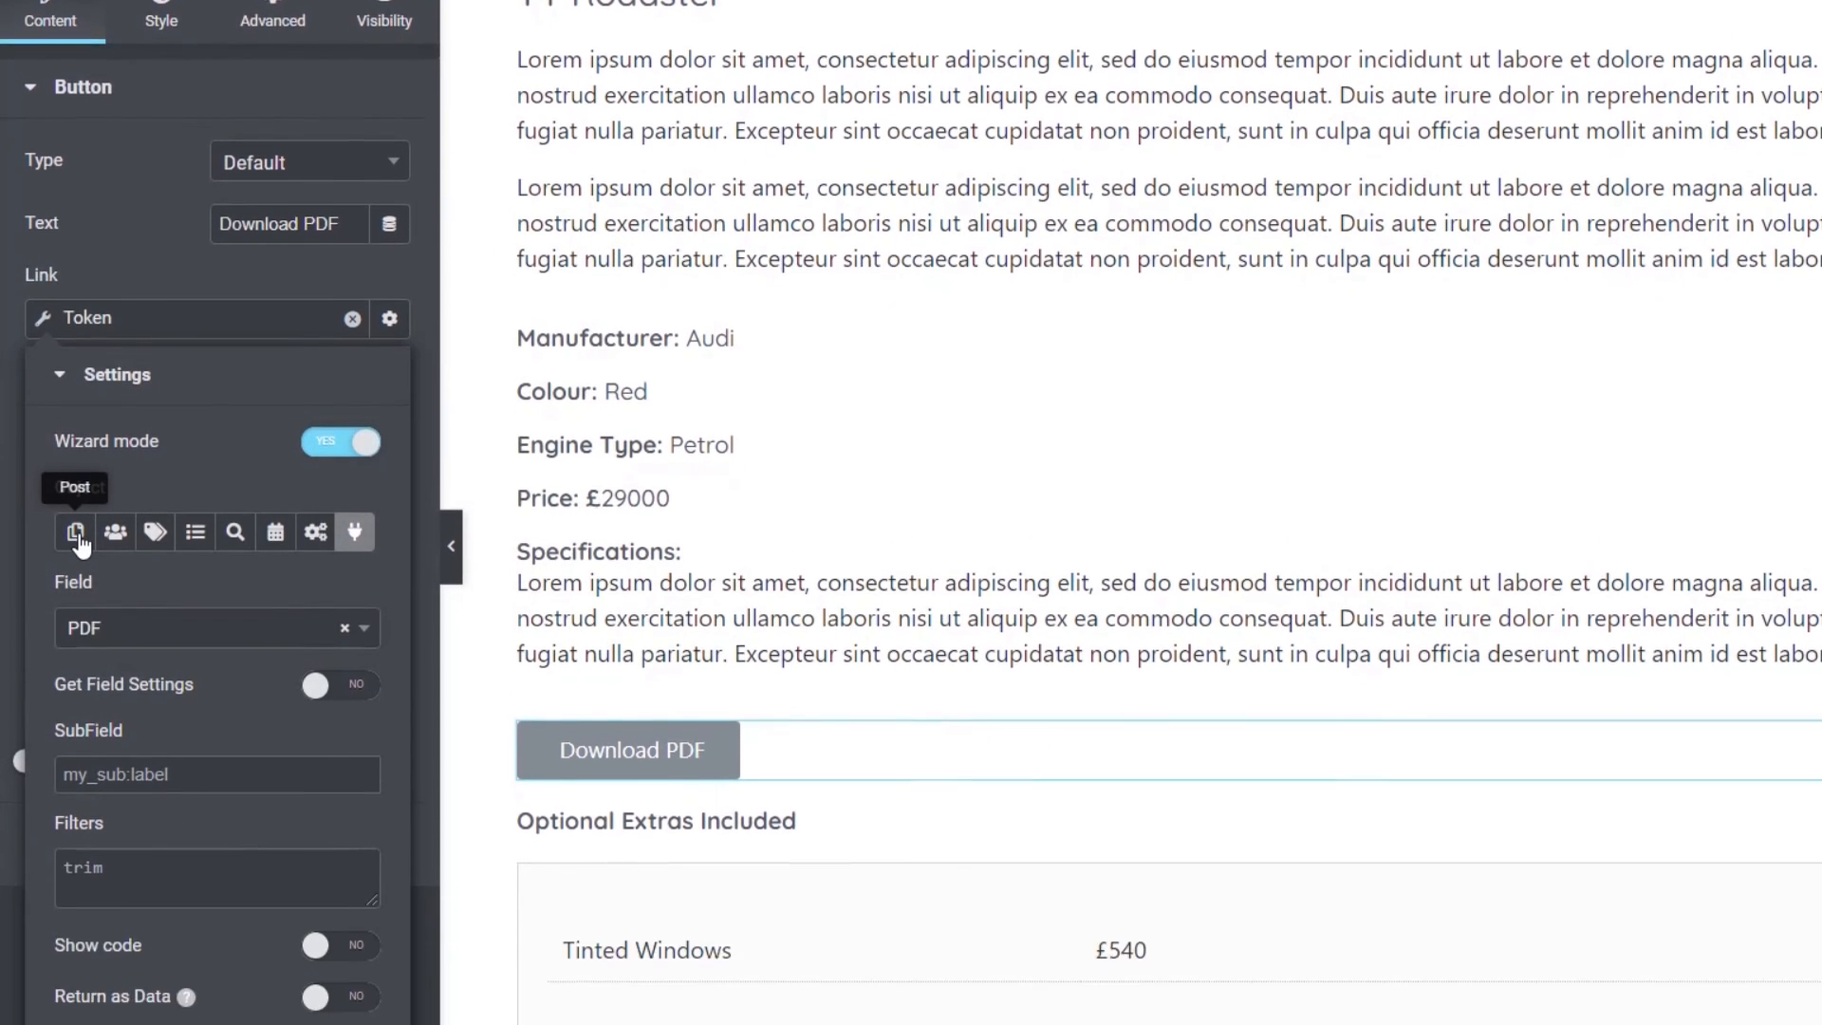
{"action": "left_click", "coordinate": [76, 375]}
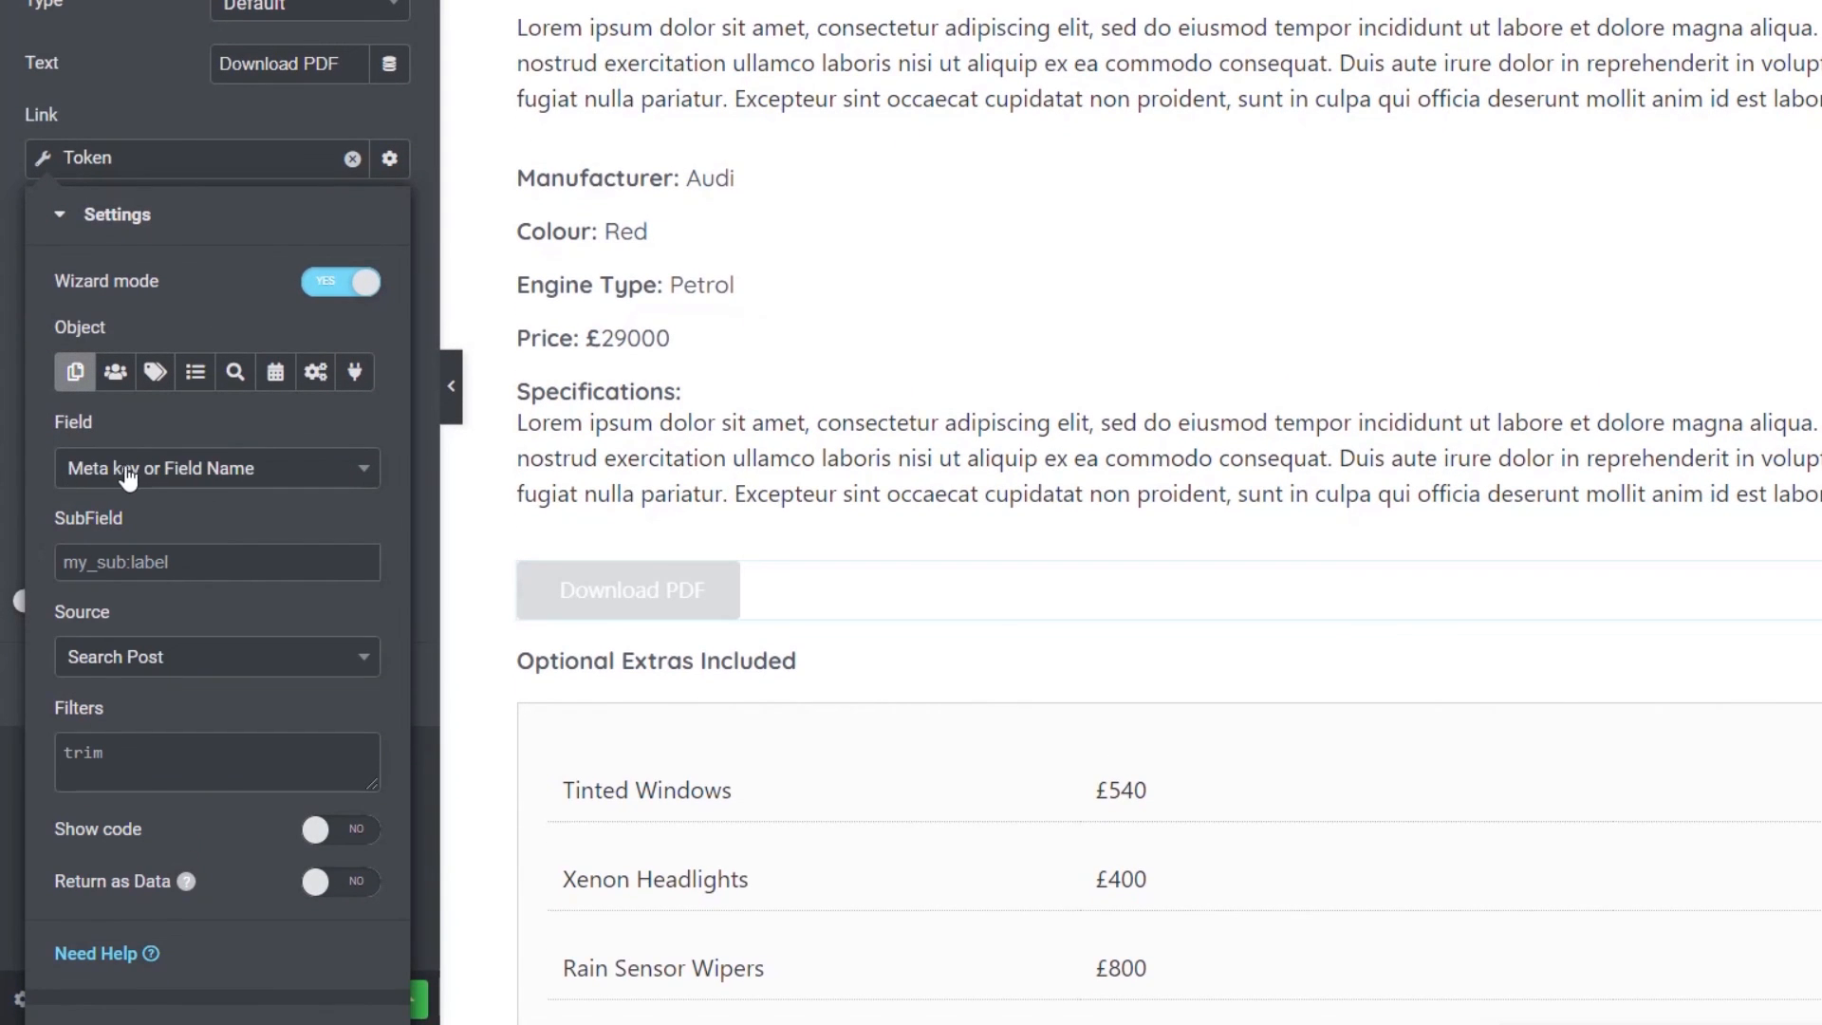
{"action": "left_click", "coordinate": [183, 472]}
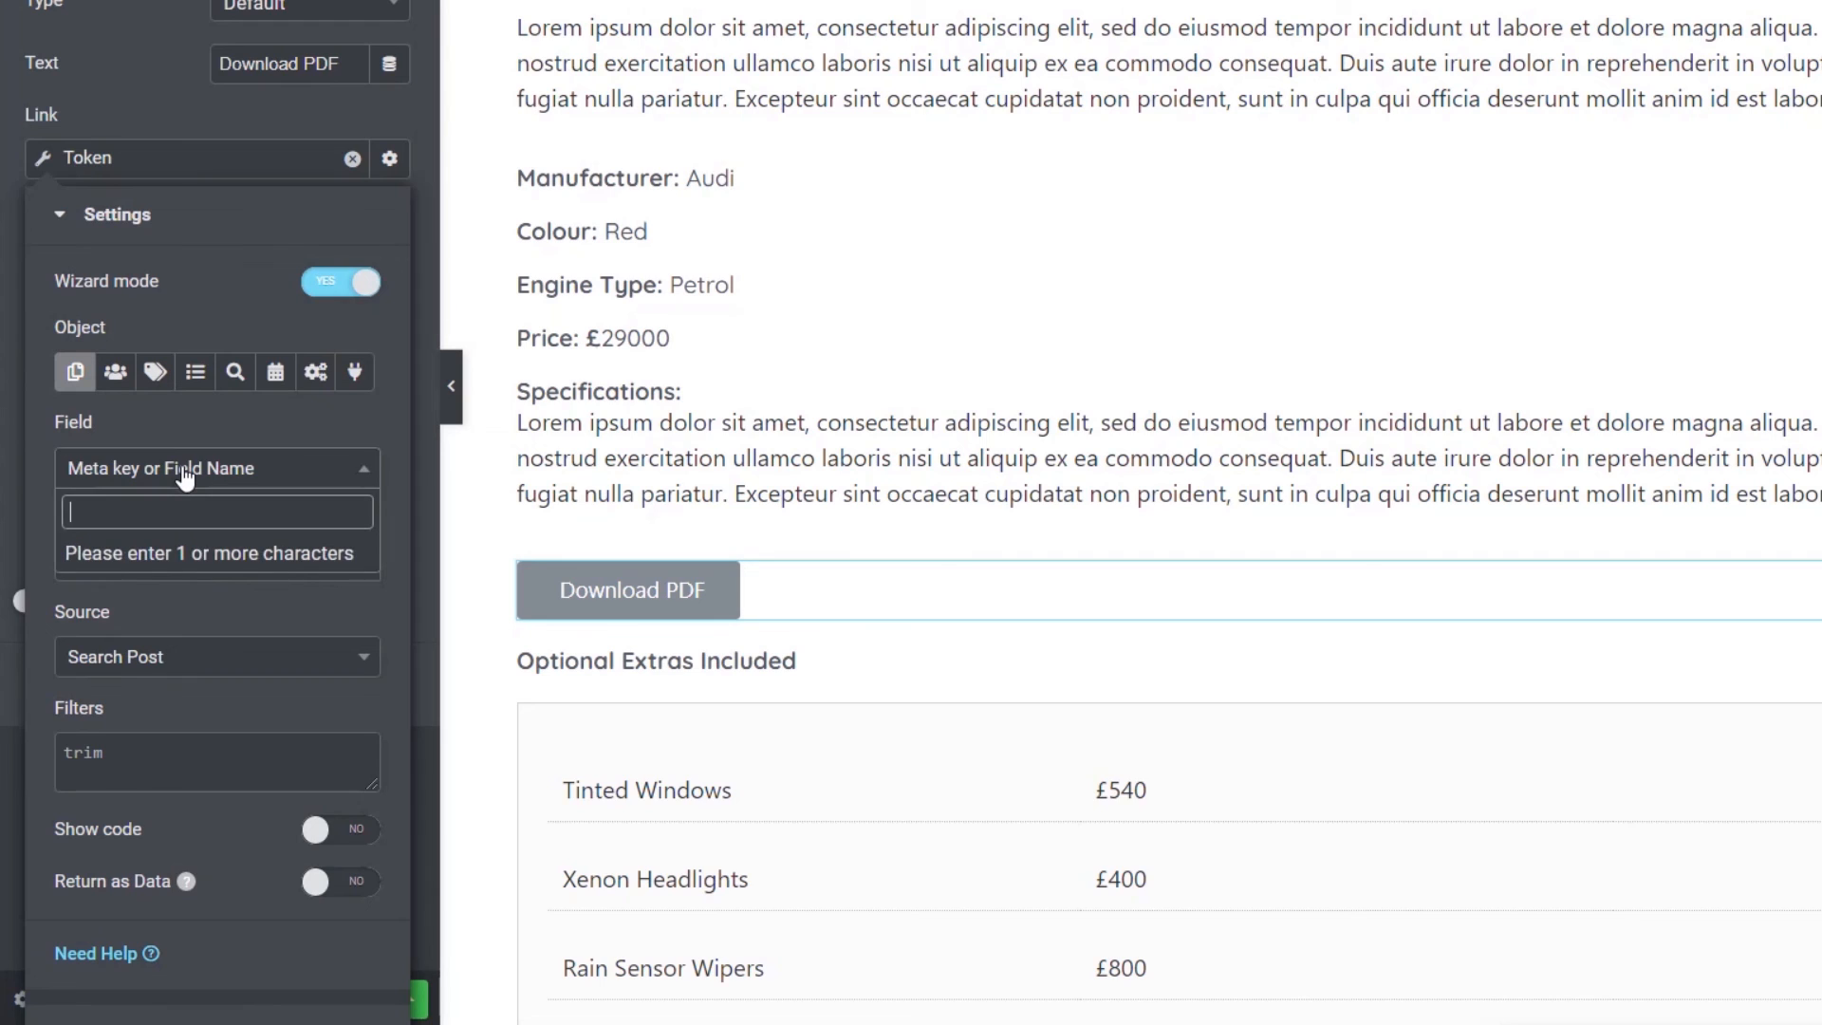
{"action": "left_click", "coordinate": [184, 471]}
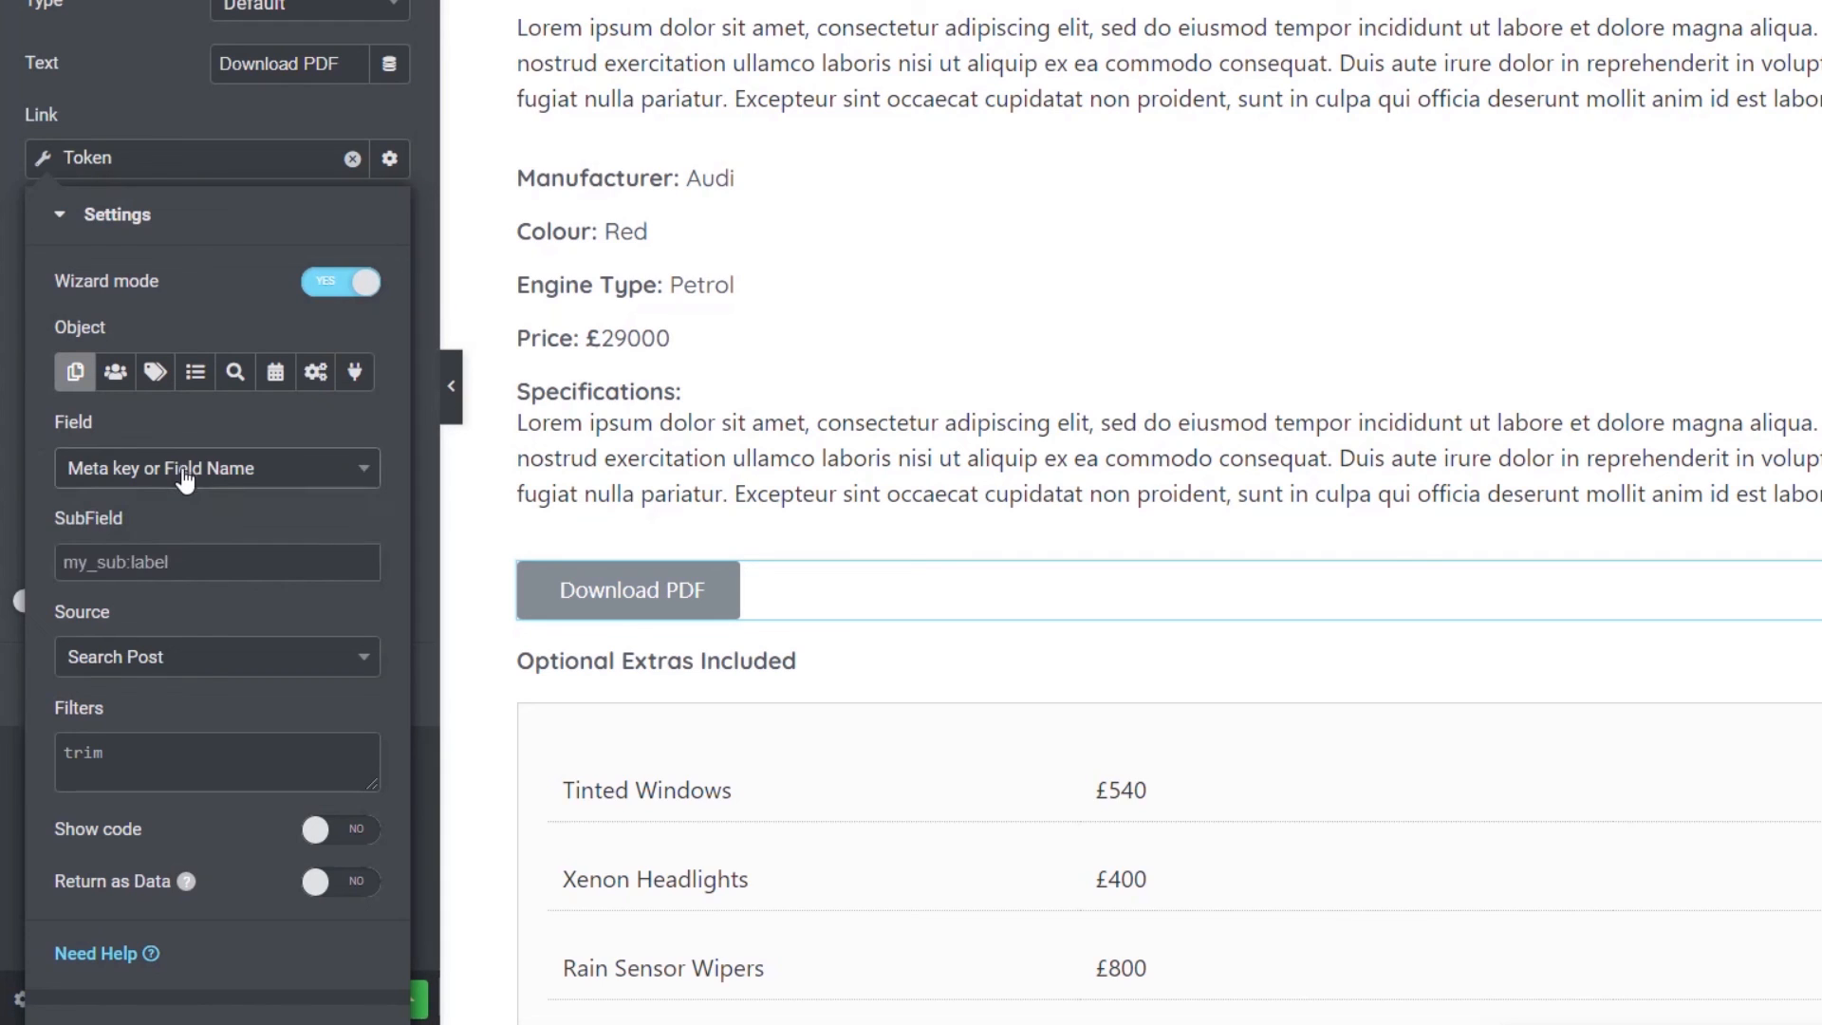
{"action": "left_click", "coordinate": [176, 670]}
{"action": "left_click", "coordinate": [173, 670]}
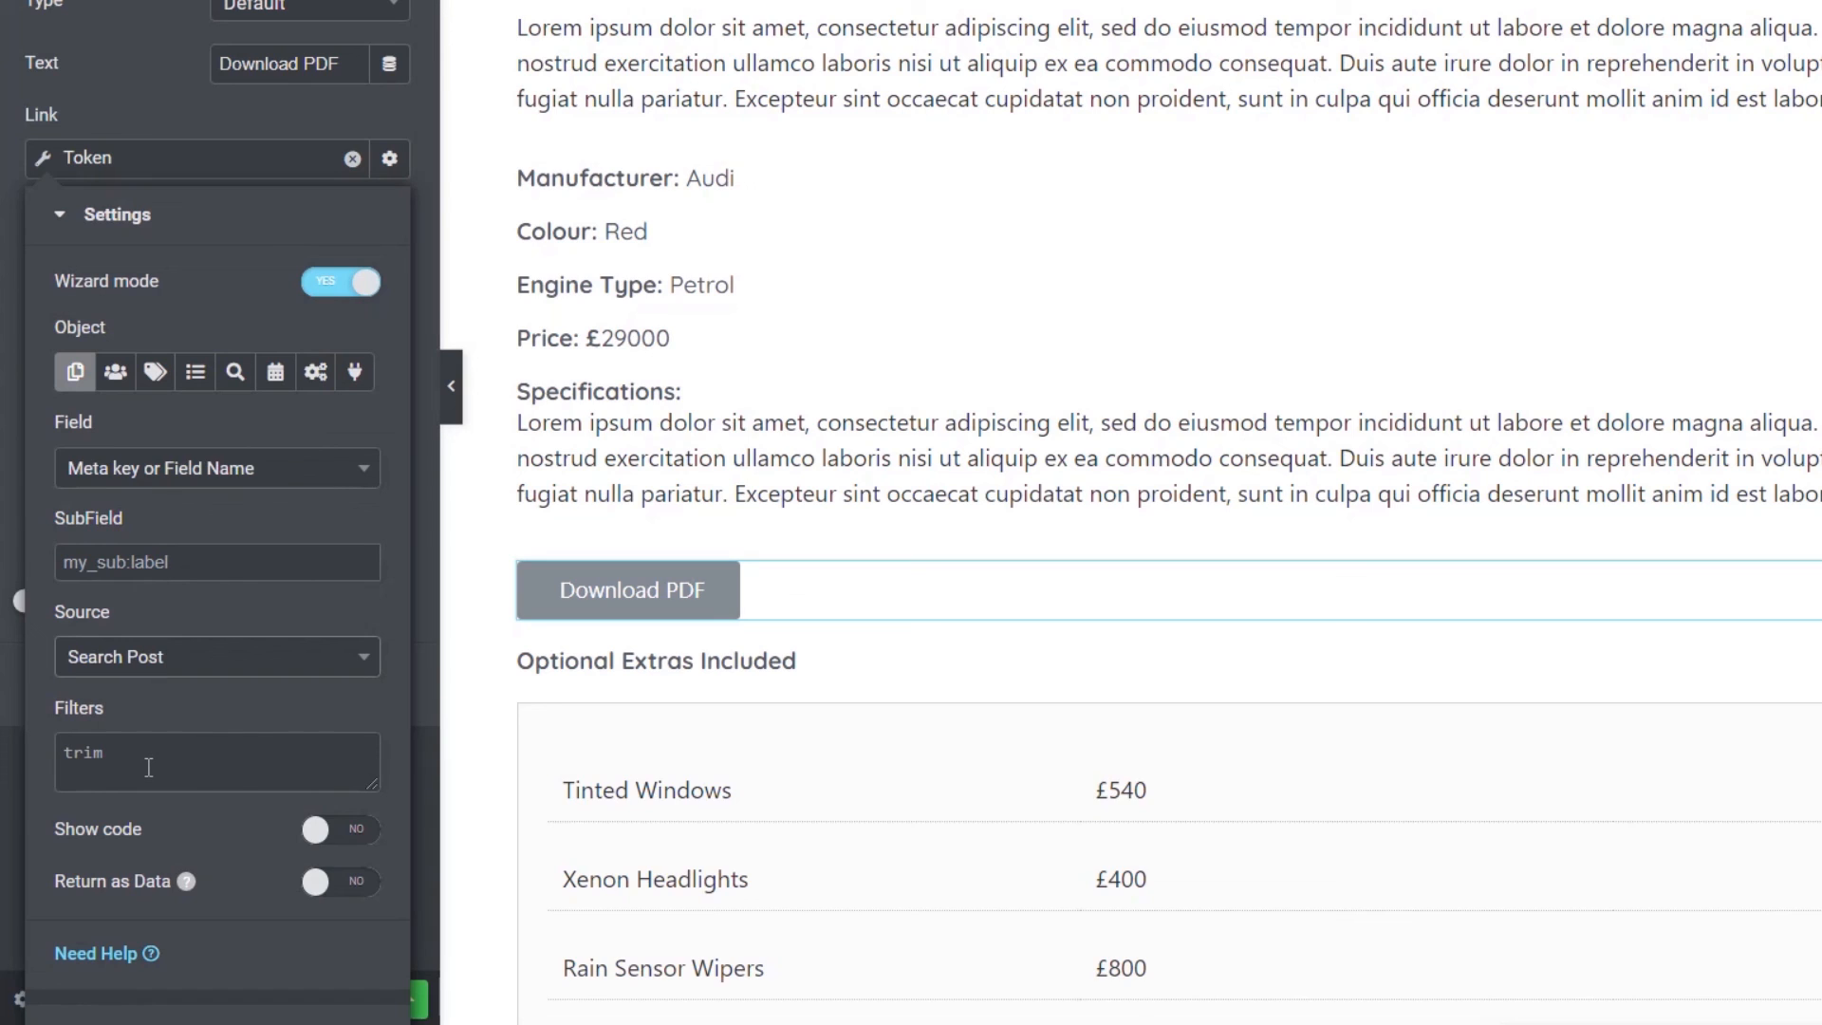
{"action": "left_click", "coordinate": [115, 373]}
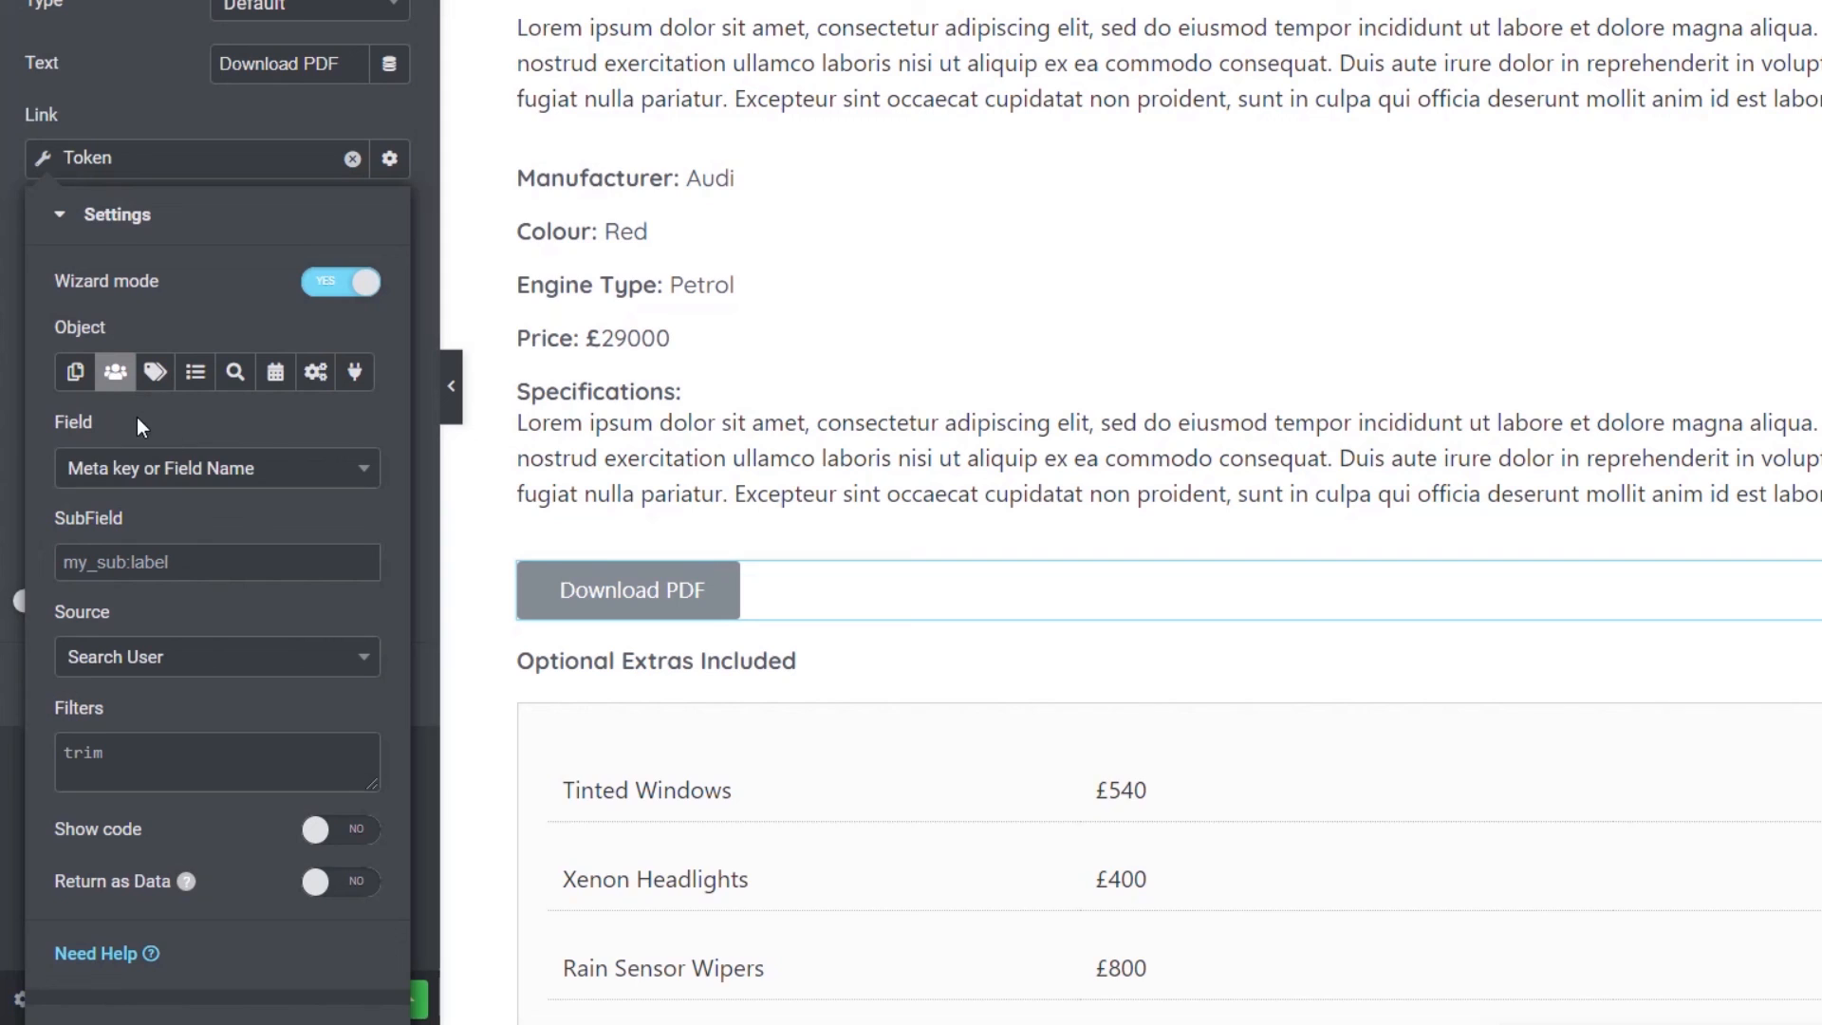
{"action": "left_click", "coordinate": [156, 375]}
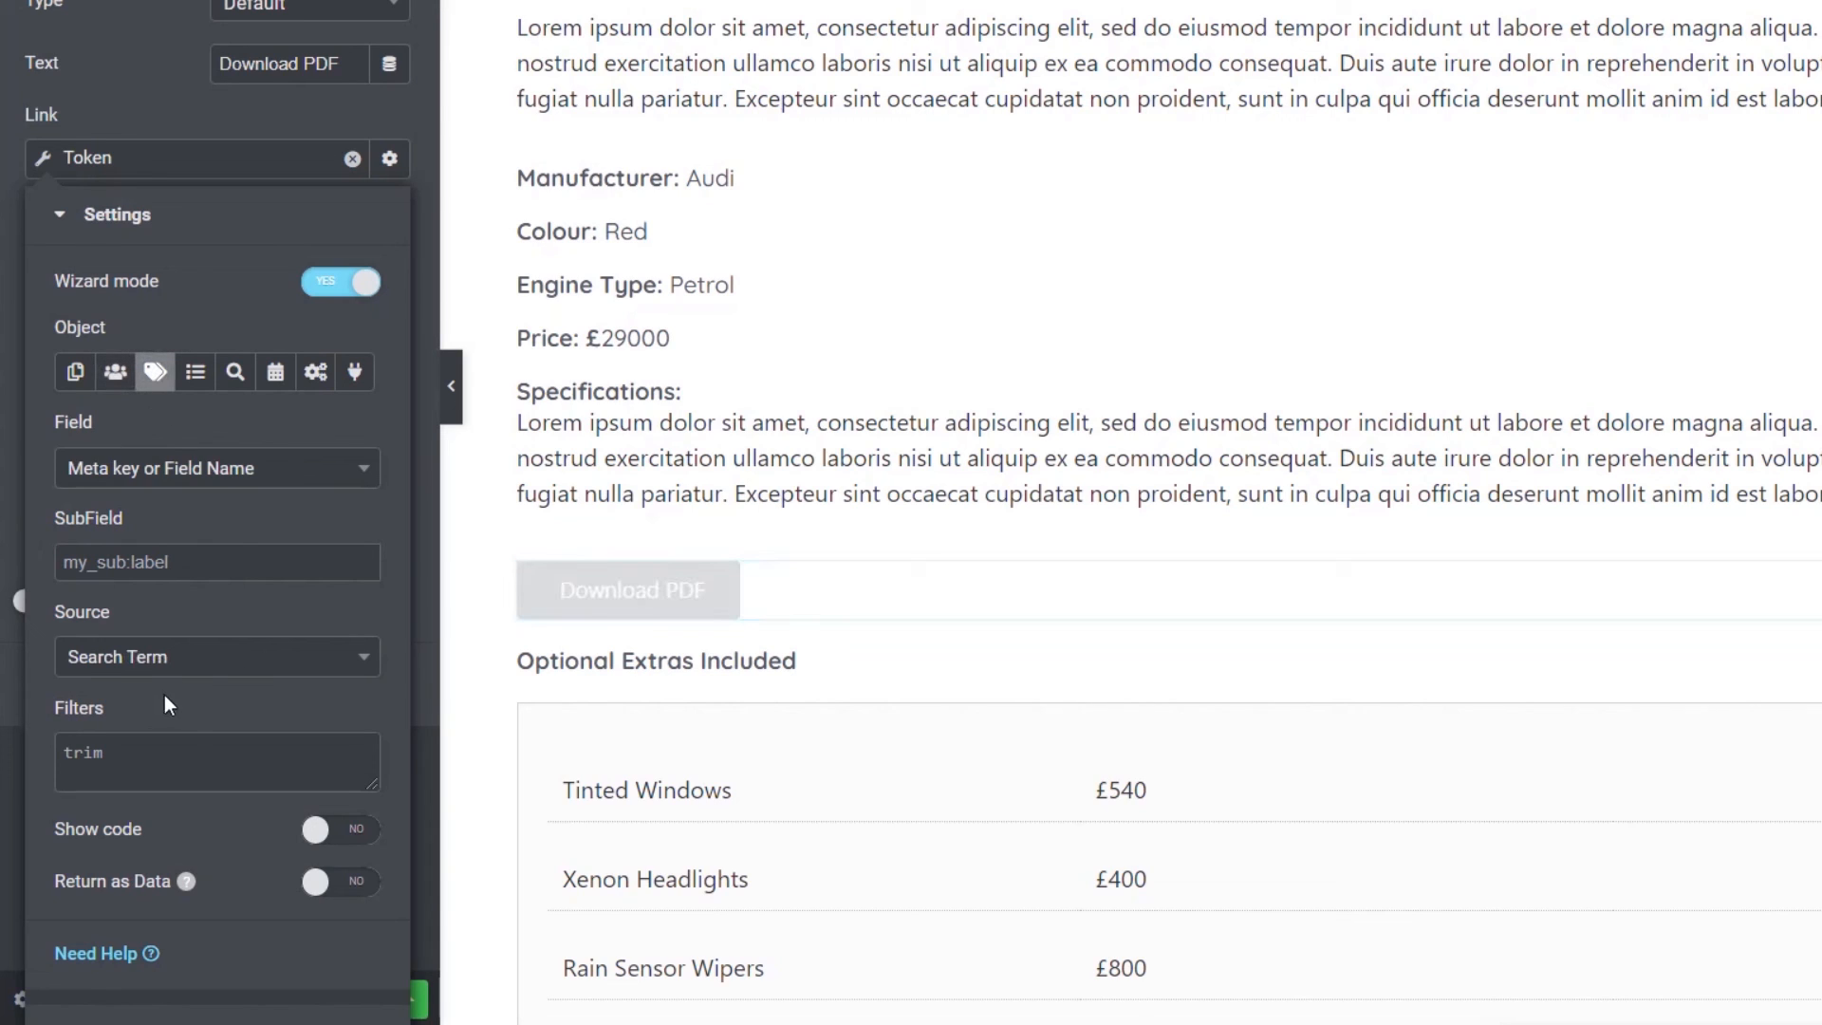
{"action": "left_click", "coordinate": [214, 664]}
{"action": "left_click", "coordinate": [212, 663]}
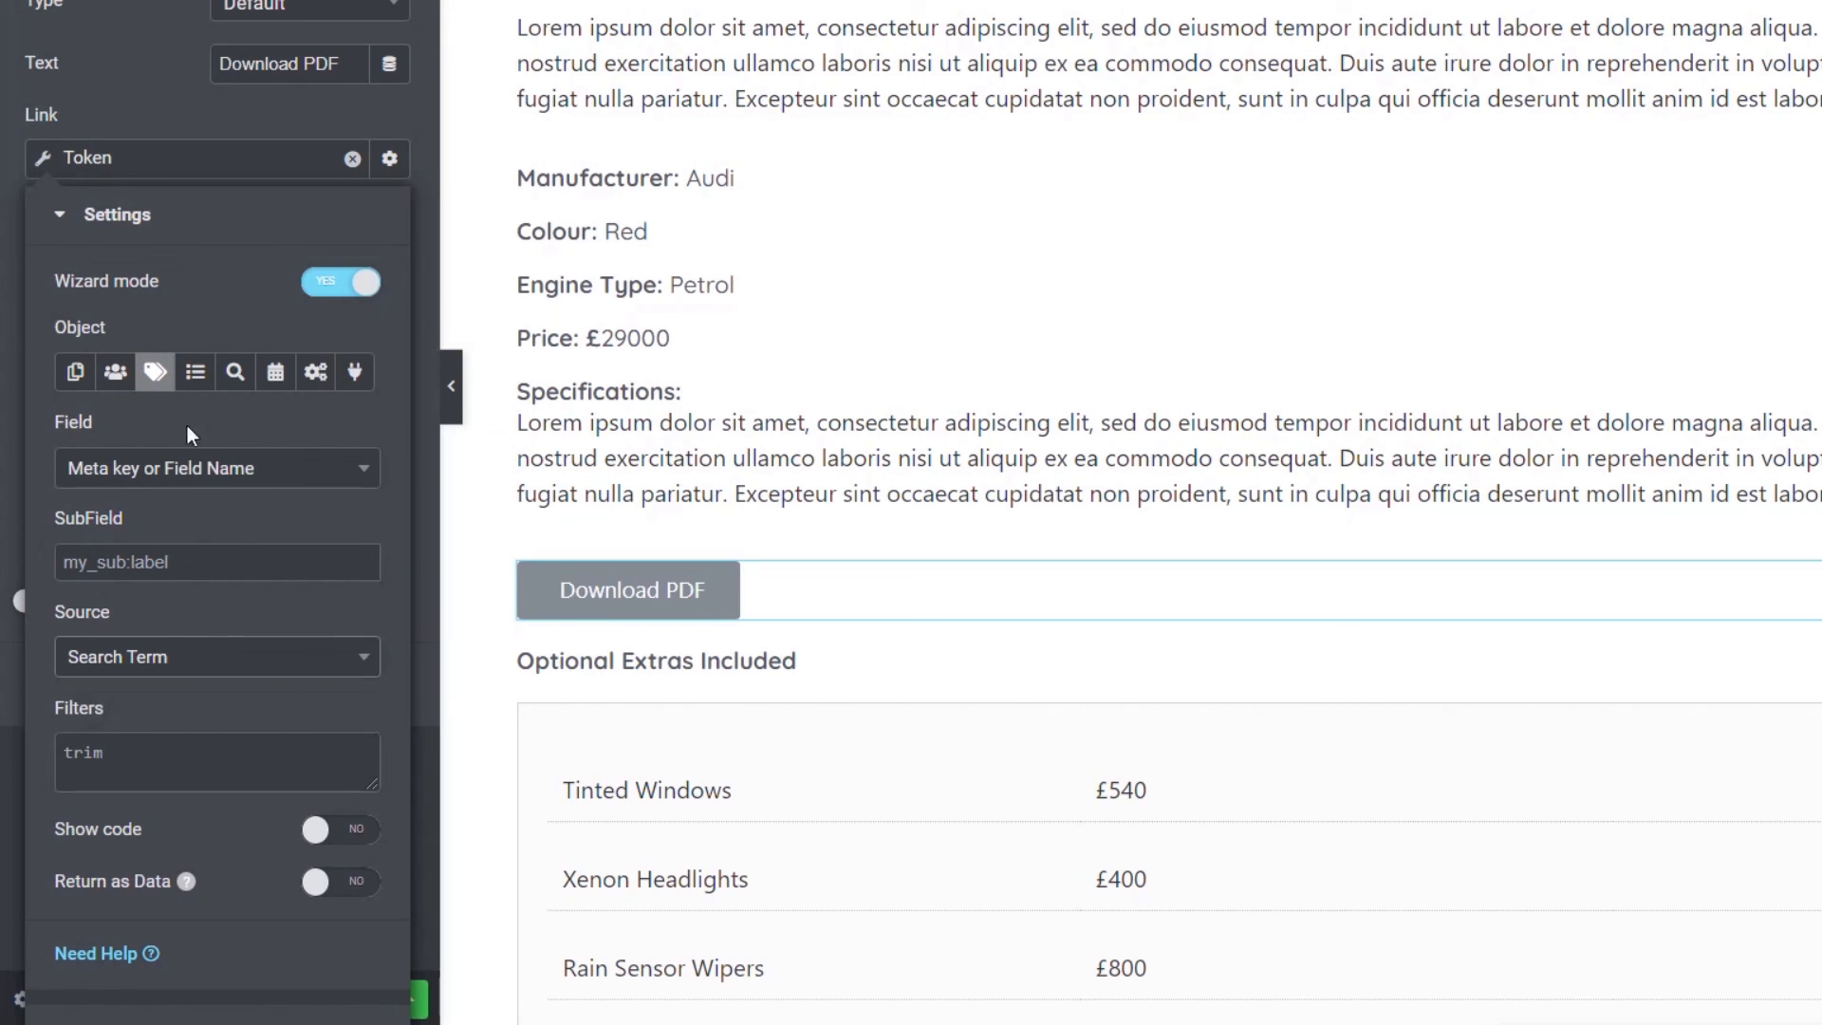